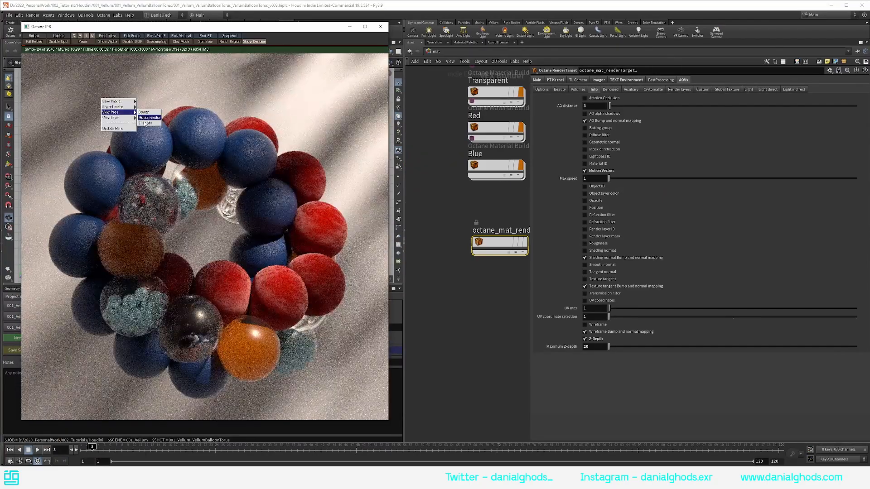
- Display the Z-Depth pass in the Octane IPR render view
{"action": "left_click", "coordinate": [145, 124]}
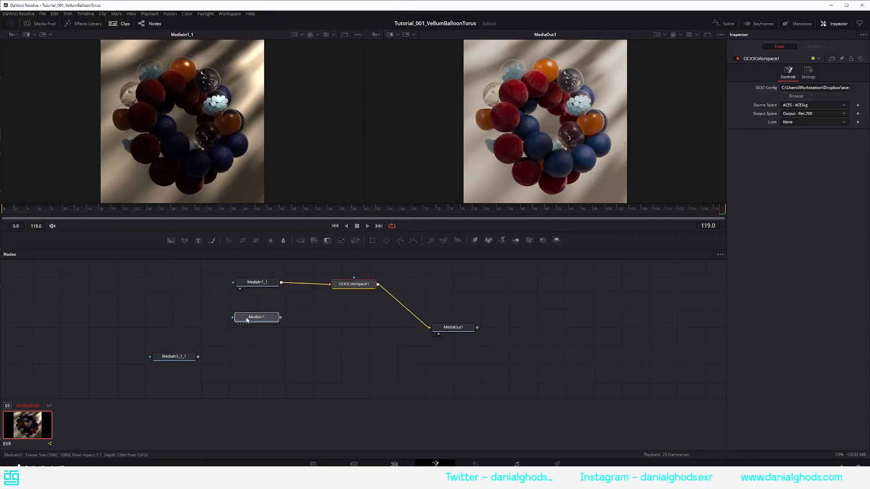
- In DaVinci Resolve, browse for the OCIOColorspace1 node's config file and set the VectorMotionBlur1 scale to 100
{"action": "left_click", "coordinate": [811, 88]}
{"action": "left_click", "coordinate": [792, 96]}
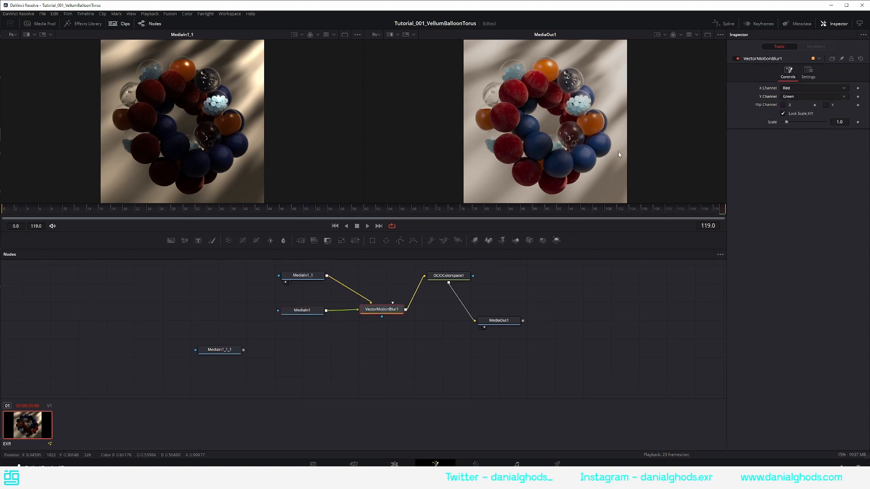
{"action": "left_click", "coordinate": [839, 122]}
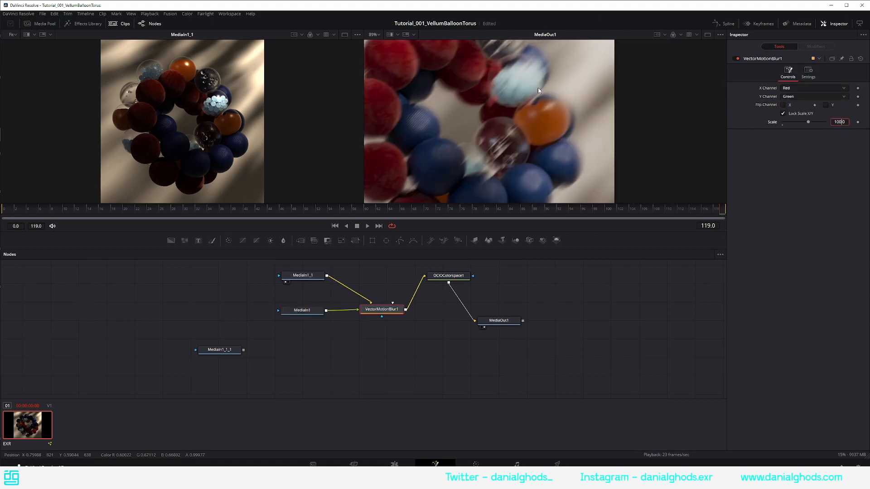
{"action": "scroll", "coordinate": [535, 155], "scroll_direction": "down", "scroll_amount": 2, "text": "ctrl"}
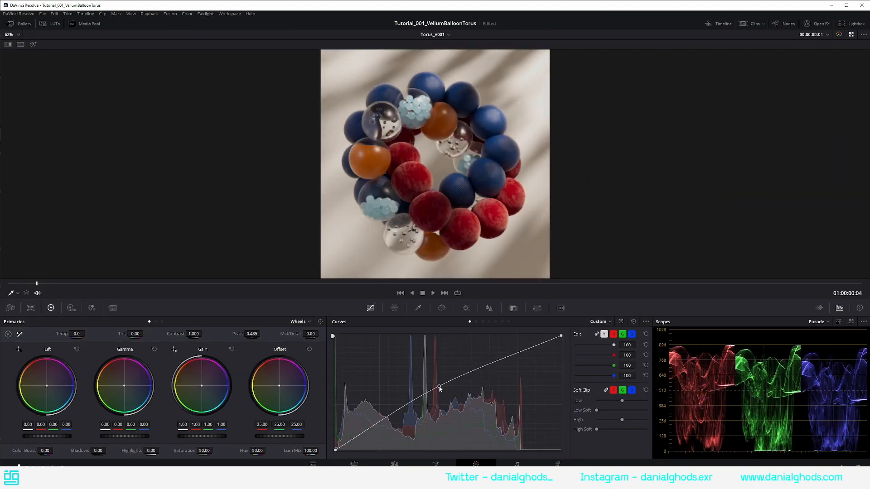
- Go to the render delivery settings and name the output Torus_Tutorial_Done_Yay
{"action": "left_click", "coordinate": [557, 464]}
{"action": "type", "text": "Torus_Tutorial_Done_Yay"}
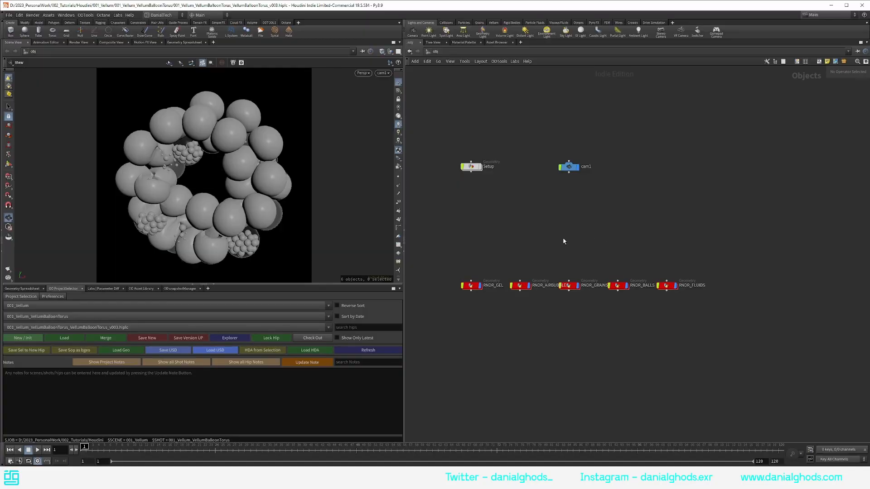
- In Houdini, add a Null object to the object network between cam1 and the row of RNDR geometry nodes
{"action": "key", "text": "Tab"}
{"action": "type", "text": "geo"}
{"action": "key", "text": "Return"}
{"action": "left_click", "coordinate": [564, 241]}
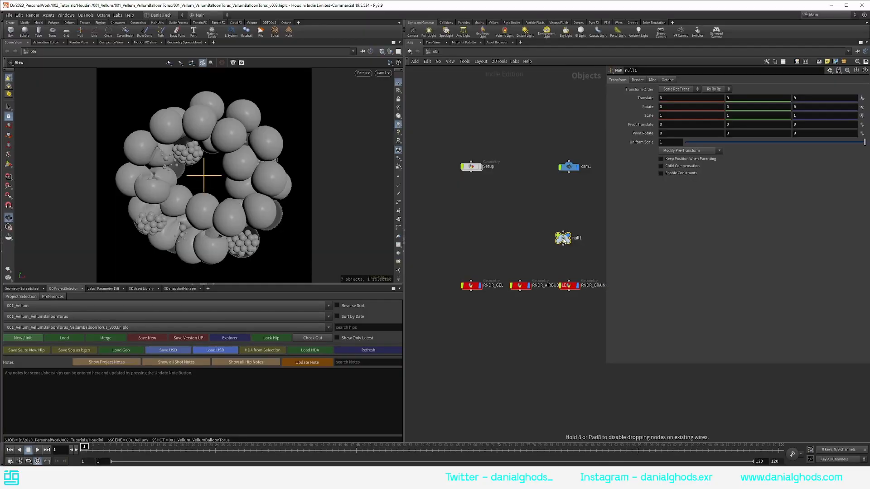
{"action": "key", "text": "l"}
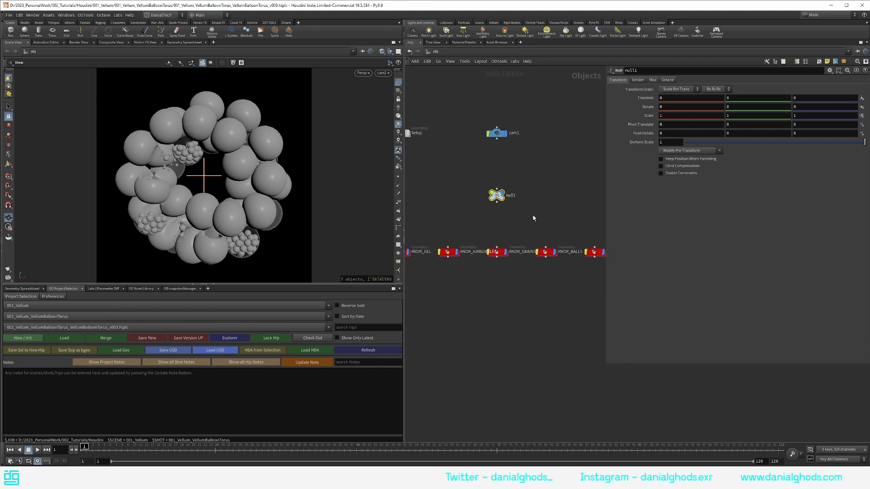
- Enlarge the network view and parent all five RNDR geometry nodes to the null
{"action": "left_click_drag", "start_coordinate": [606, 175], "coordinate": [672, 177]}
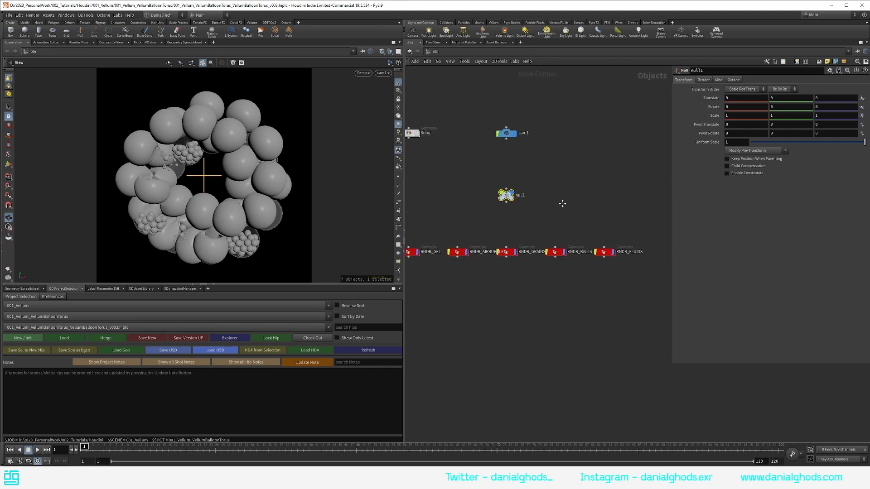
{"action": "left_click_drag", "start_coordinate": [430, 289], "coordinate": [667, 238]}
{"action": "left_click_drag", "start_coordinate": [503, 245], "coordinate": [551, 200]}
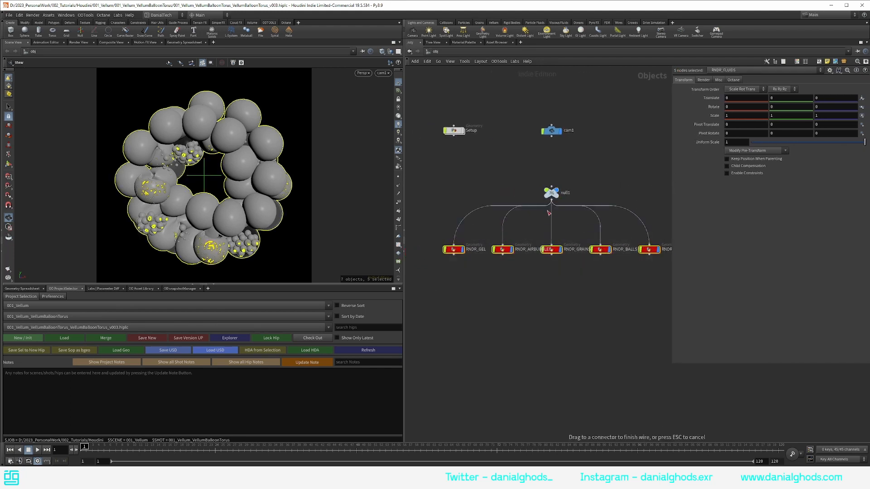
- Rotate the null to -20 in X and 25 in Y
{"action": "left_click", "coordinate": [549, 193]}
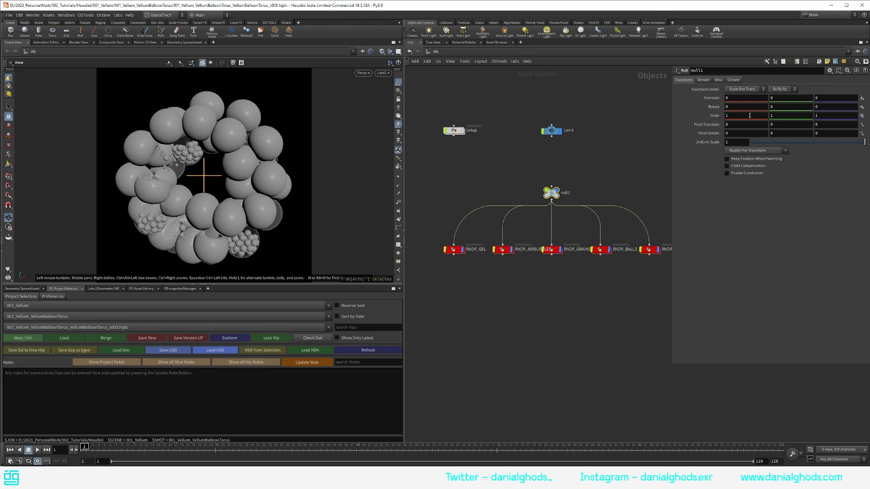
{"action": "left_click", "coordinate": [730, 107]}
{"action": "type", "text": "-25"}
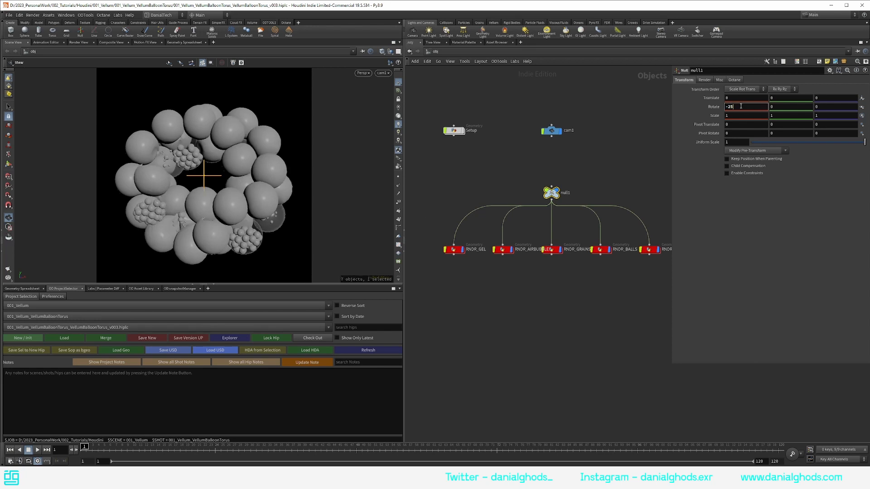
{"action": "key", "text": "Tab"}
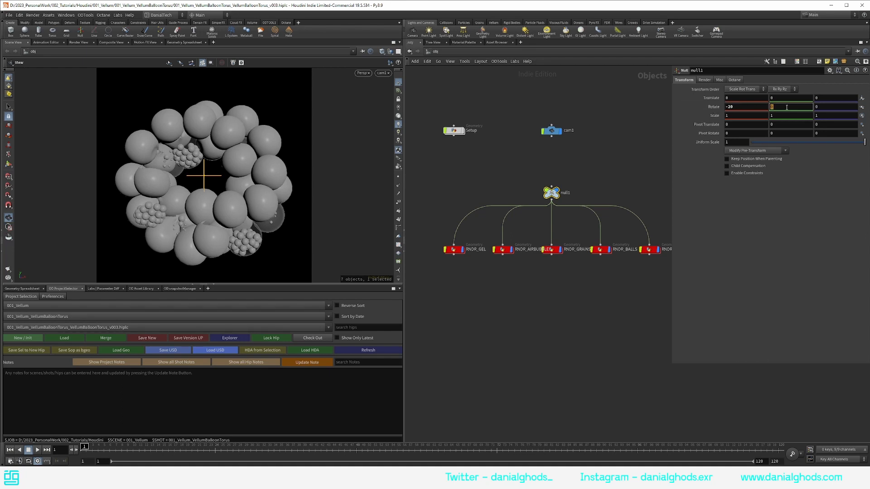
{"action": "type", "text": "25"}
{"action": "key", "text": "Return"}
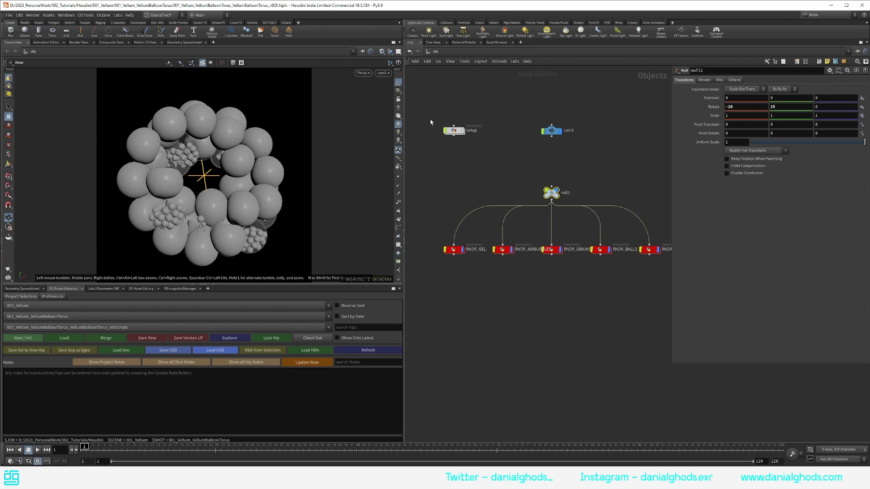
- Set the null's Z translation to 0.6
{"action": "double_click", "coordinate": [829, 98]}
{"action": "type", "text": ".6"}
{"action": "key", "text": "Return"}
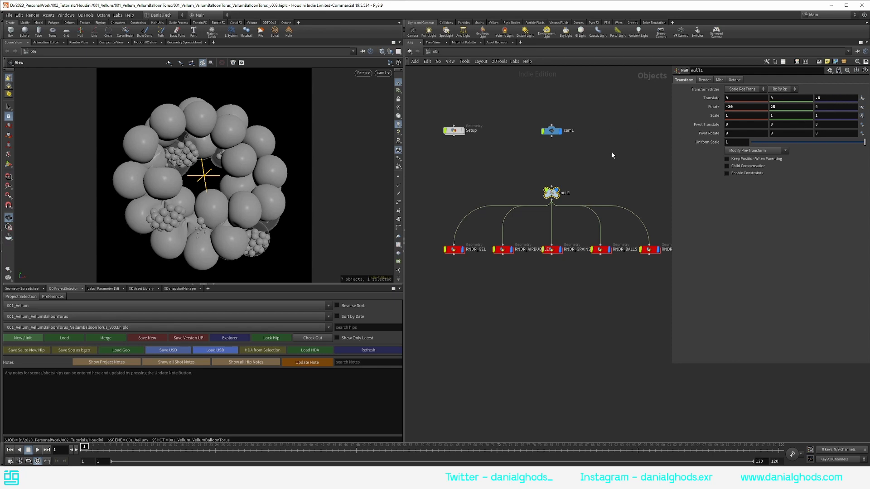
{"action": "middle_click_drag", "start_coordinate": [612, 153], "coordinate": [599, 140]}
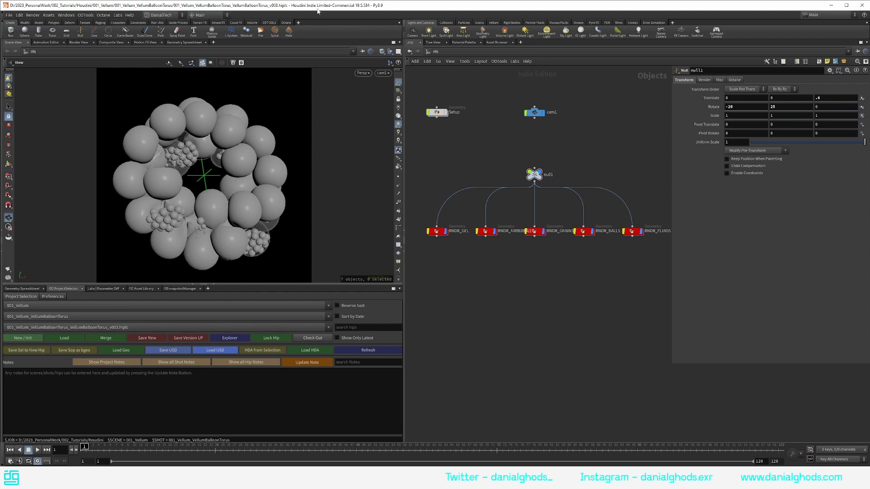
- Show the Octane shelf tools and check the list of available shelves
{"action": "left_click", "coordinate": [286, 22]}
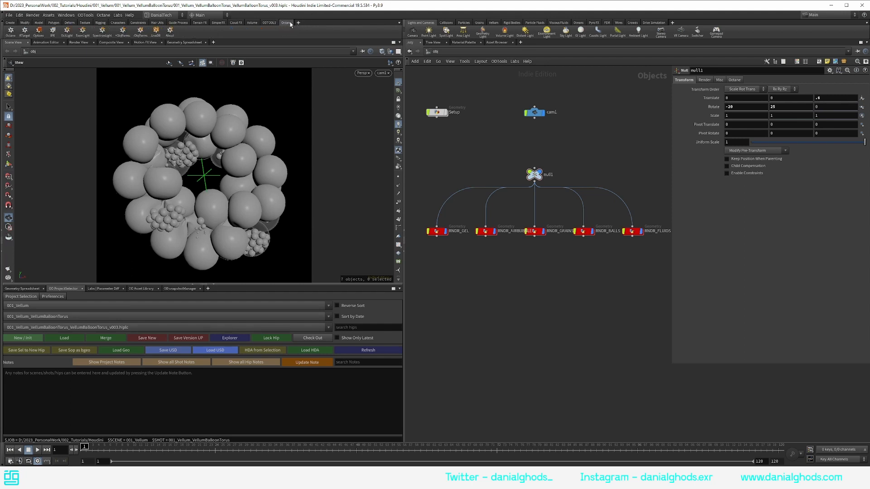
{"action": "left_click", "coordinate": [298, 22]}
{"action": "mouse_move", "coordinate": [308, 52]}
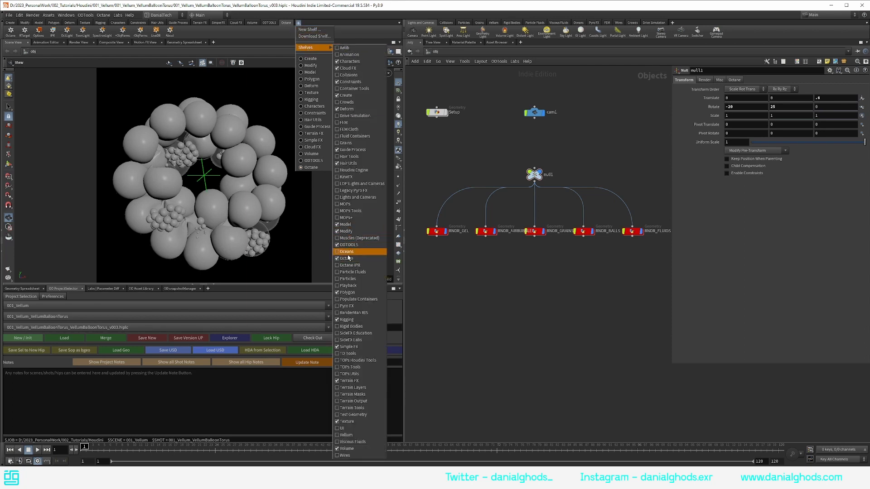
{"action": "left_click", "coordinate": [483, 136]}
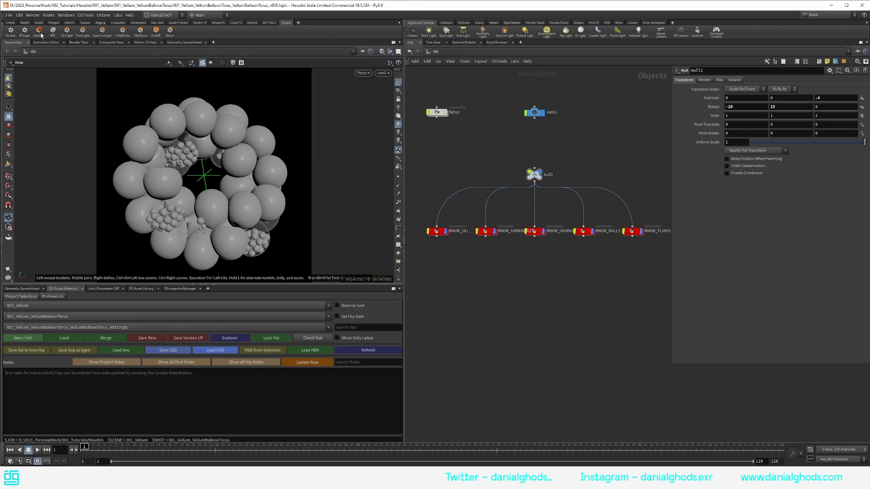
- Create the Octane render setup and delete the extra Octane_ROP1 node, keeping Octane_ROP2
{"action": "left_click", "coordinate": [11, 32]}
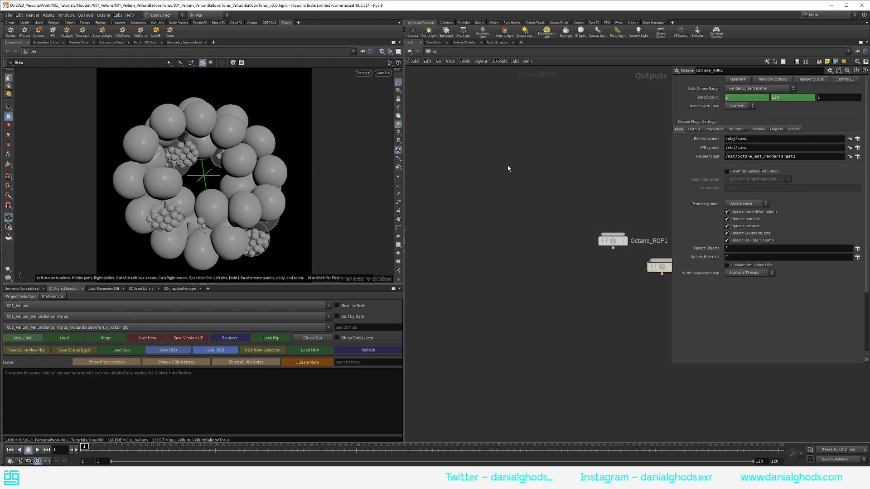
{"action": "left_click_drag", "start_coordinate": [522, 177], "coordinate": [603, 240]}
{"action": "middle_click_drag", "start_coordinate": [590, 204], "coordinate": [463, 155]}
{"action": "key", "text": "Delete"}
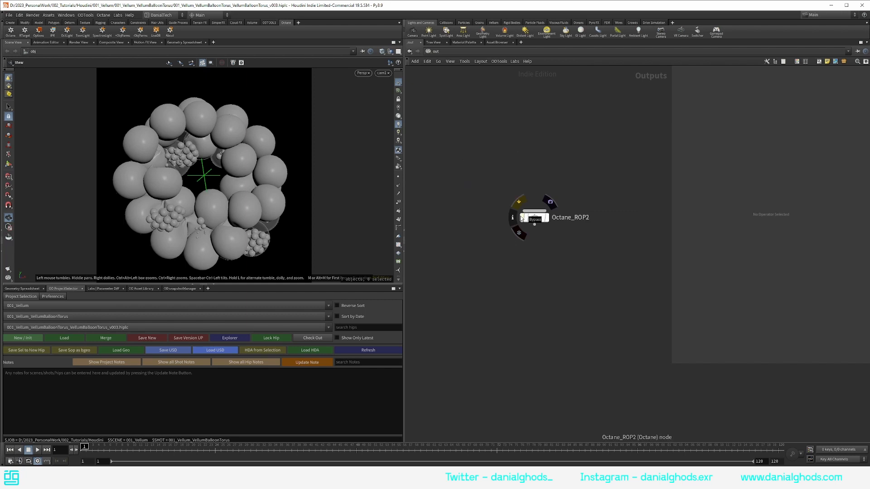
- Assign network quickmarks 1, 2 and 3 to the obj, mat and out networks respectively
{"action": "key", "text": "1"}
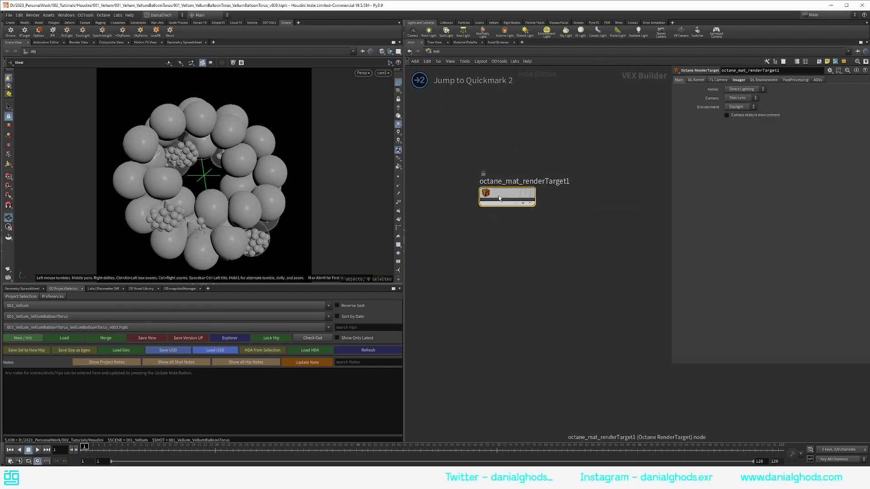
{"action": "middle_click_drag", "start_coordinate": [466, 167], "coordinate": [482, 166]}
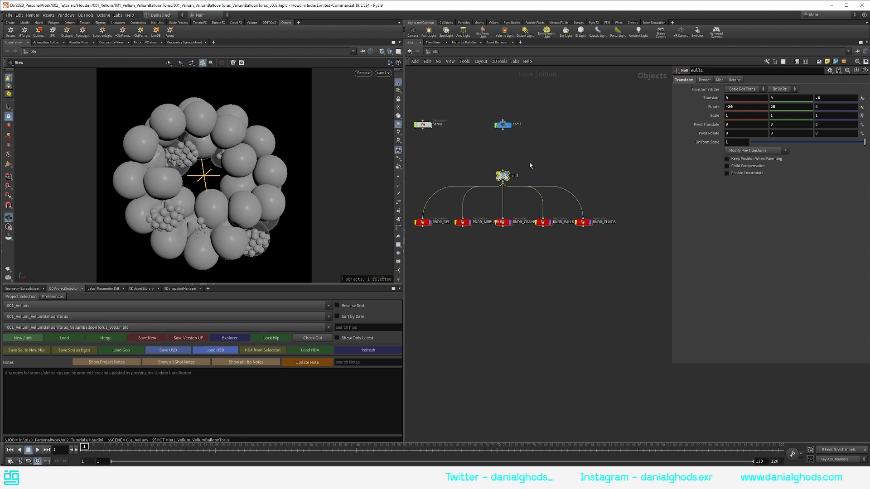
{"action": "middle_click_drag", "start_coordinate": [561, 160], "coordinate": [582, 153]}
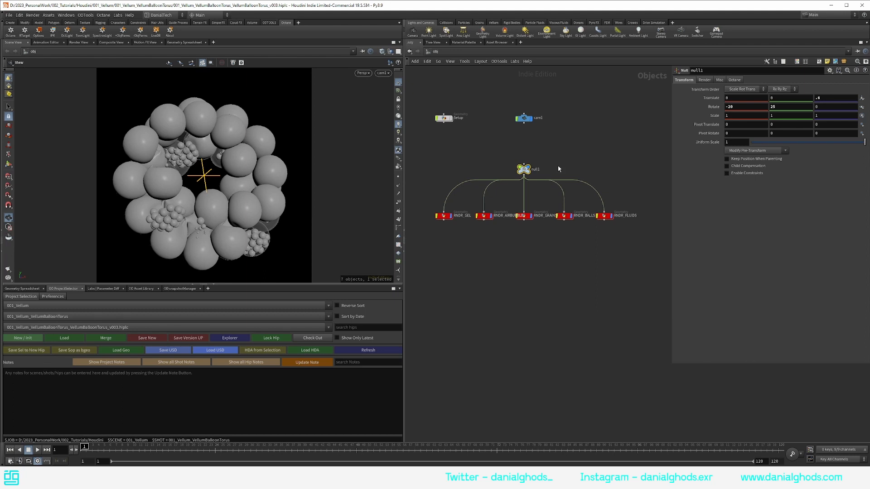
{"action": "key", "text": "ctrl+1"}
{"action": "left_click", "coordinate": [430, 51]}
{"action": "left_click", "coordinate": [440, 81]}
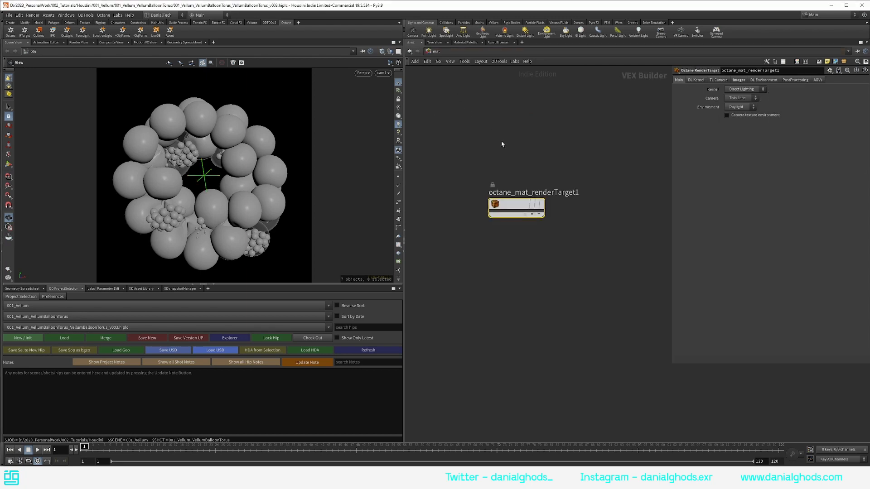
{"action": "key", "text": "ctrl+2"}
{"action": "left_click", "coordinate": [432, 52]}
{"action": "left_click", "coordinate": [440, 89]}
{"action": "key", "text": "ctrl+3"}
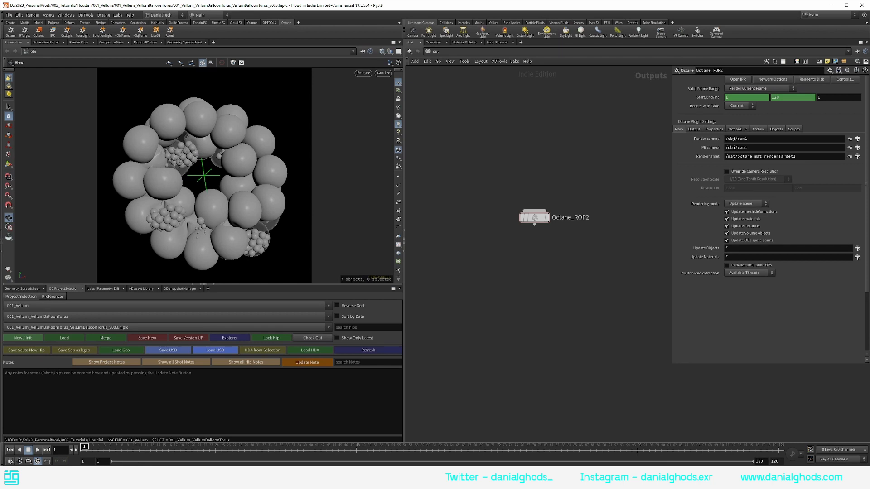
- Set the Octane render target's kernel to Path Tracing and its environment to the texture environment
{"action": "key", "text": "2"}
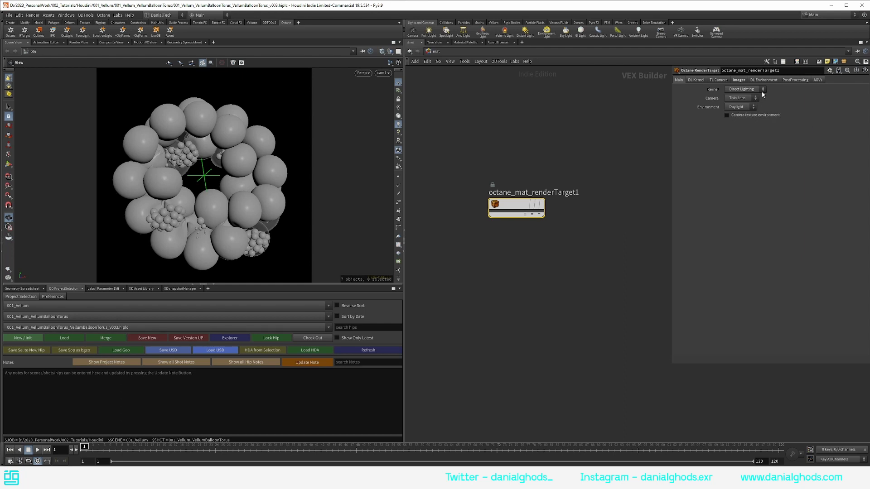
{"action": "left_click", "coordinate": [743, 89]}
{"action": "left_click", "coordinate": [742, 100]}
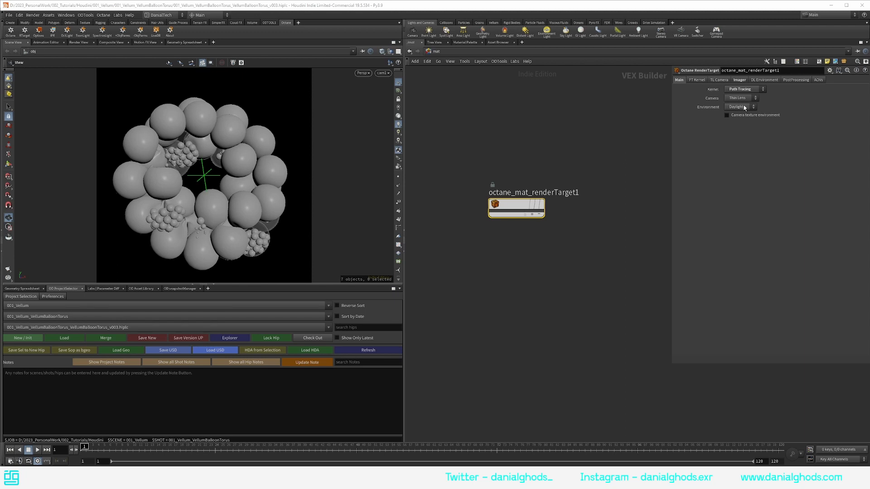
{"action": "left_click", "coordinate": [744, 106]}
{"action": "left_click", "coordinate": [738, 122]}
- Set the path tracing kernel's max samples to 512 and GI clamp to 5
{"action": "left_click", "coordinate": [702, 81]}
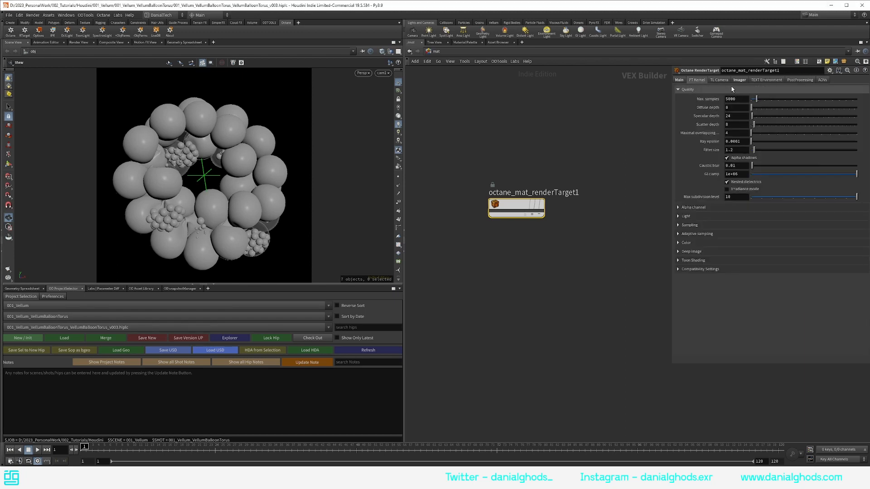
{"action": "double_click", "coordinate": [741, 98]}
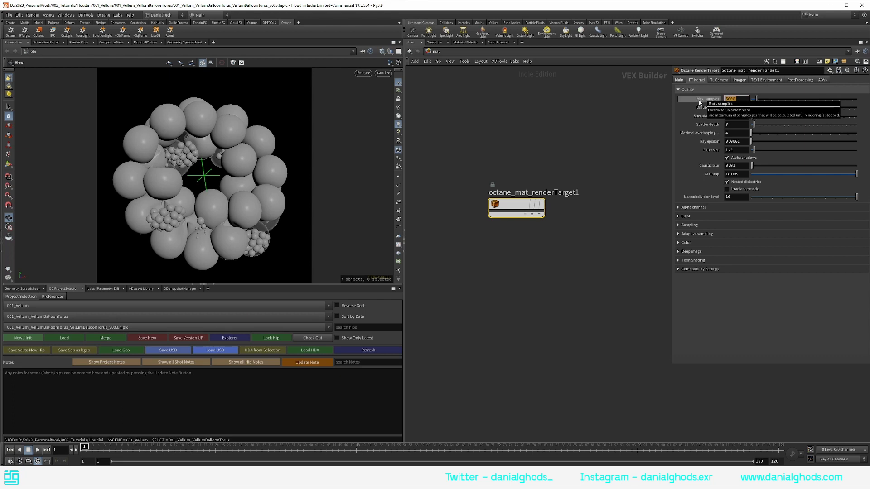
{"action": "type", "text": "512"}
{"action": "key", "text": "Tab"}
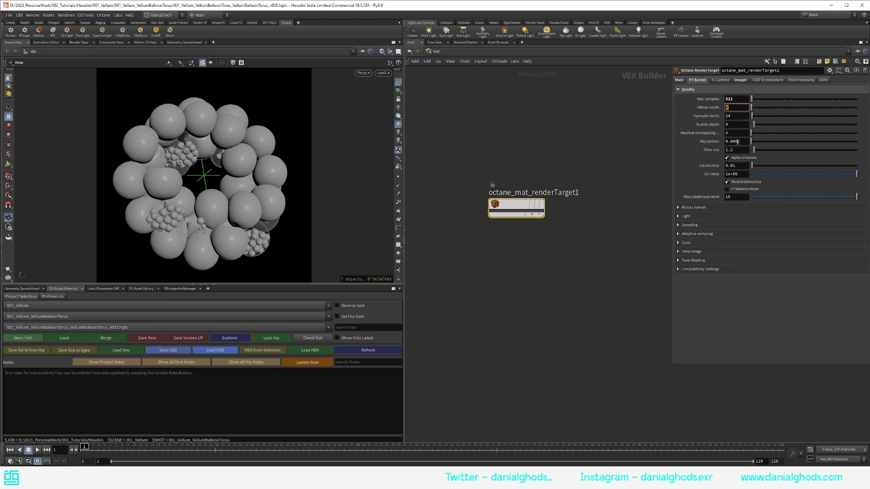
{"action": "left_click_drag", "start_coordinate": [743, 174], "coordinate": [702, 177]}
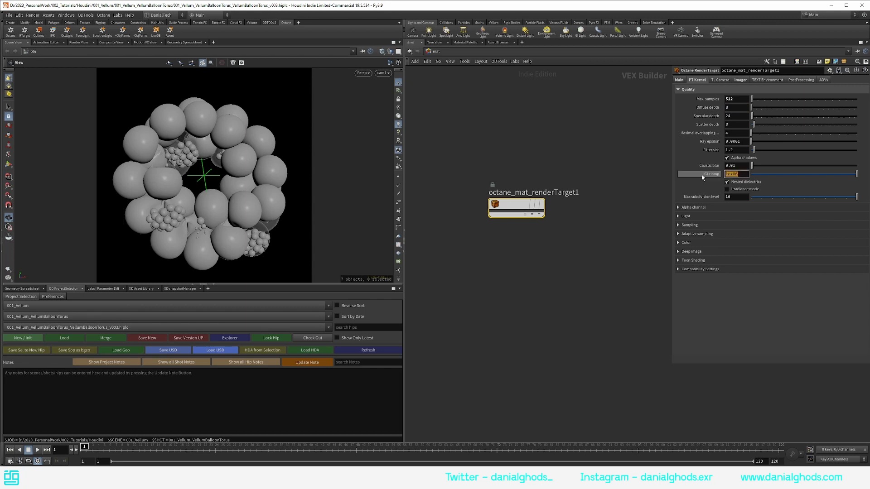
{"action": "type", "text": "5"}
{"action": "key", "text": "Return"}
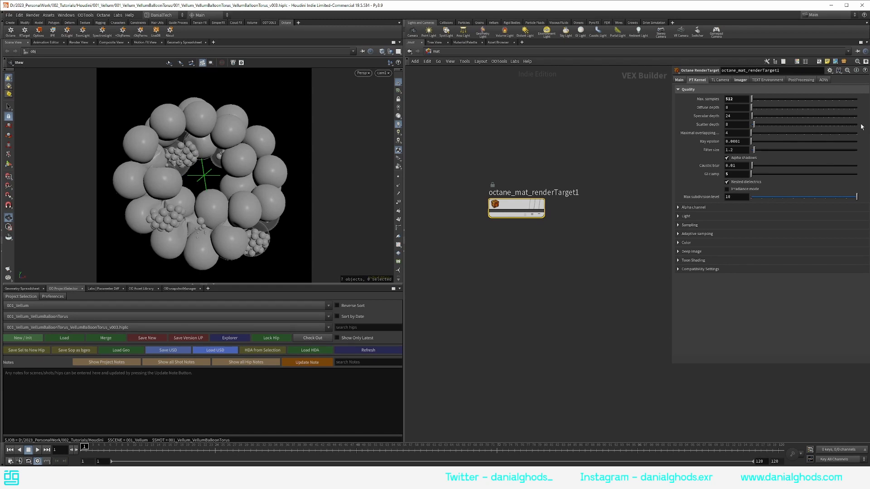
- Load an image from the visual library as the environment texture file and enable the environment's Reflections and Refractions options
{"action": "left_click", "coordinate": [769, 79]}
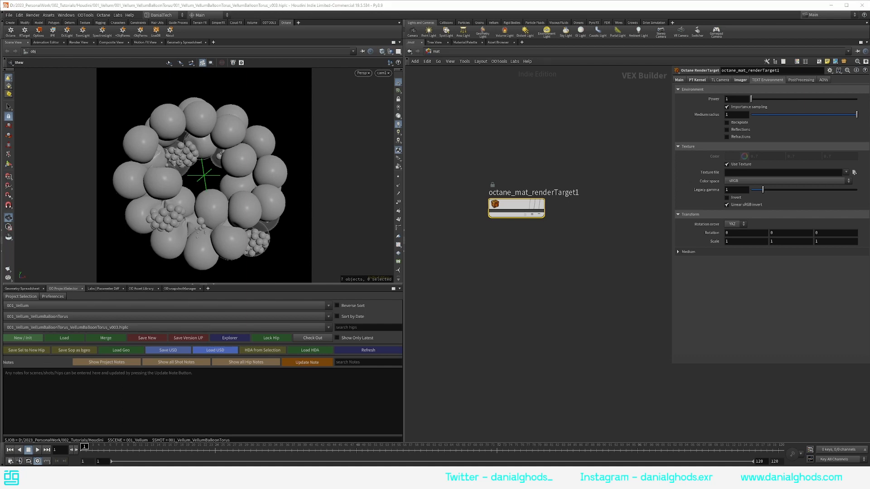
{"action": "left_click_drag", "start_coordinate": [546, 205], "coordinate": [749, 180]}
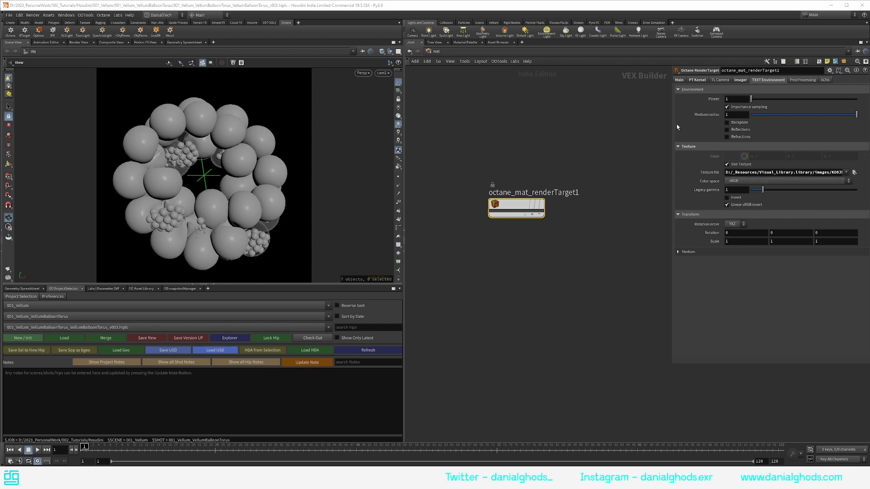
{"action": "left_click", "coordinate": [727, 130]}
{"action": "left_click", "coordinate": [726, 137]}
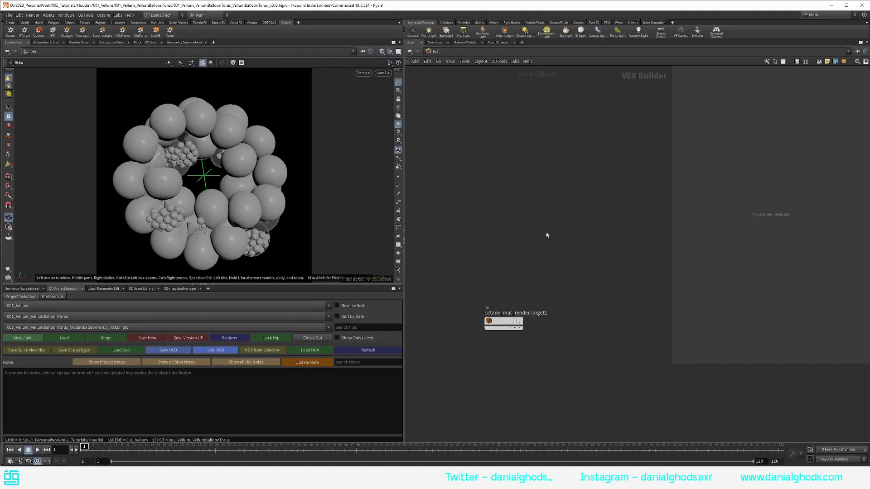
- Add an Octane Material Builder to the mat network and delete the Standard Surface node inside it
{"action": "key", "text": "Tab"}
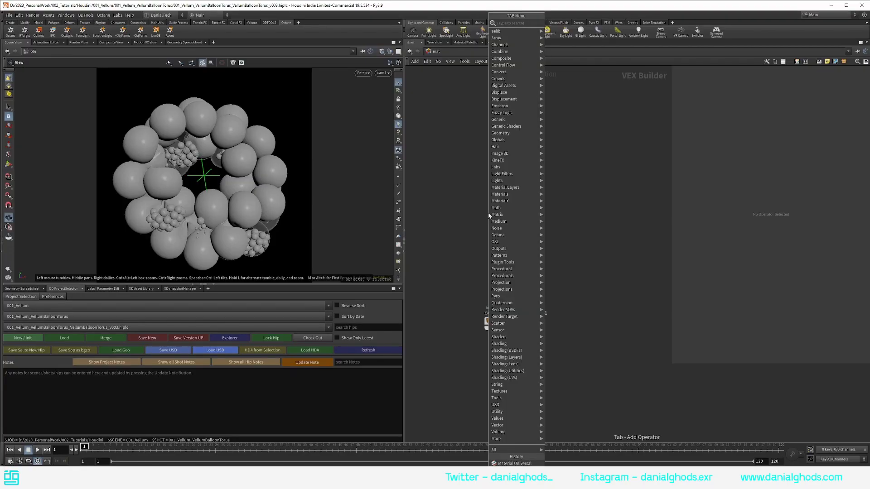
{"action": "type", "text": "octane"}
{"action": "key", "text": "Return"}
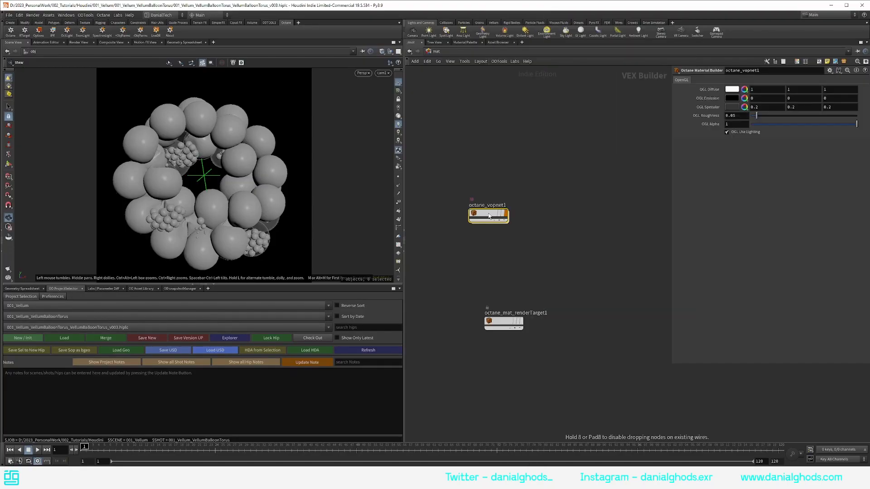
{"action": "double_click", "coordinate": [488, 216]}
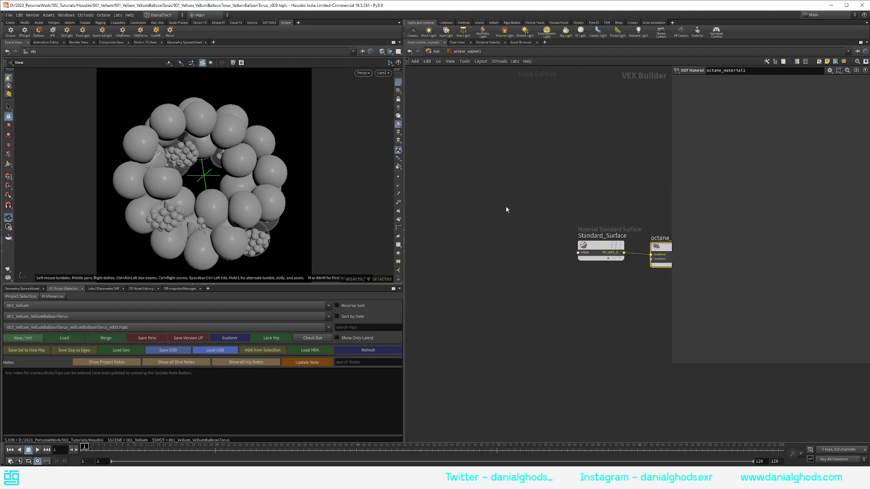
{"action": "left_click_drag", "start_coordinate": [494, 220], "coordinate": [556, 249]}
{"action": "key", "text": "Delete"}
- Add a Material Universal node inside the builder and connect its output to the material input of octane_material1
{"action": "key", "text": "Tab"}
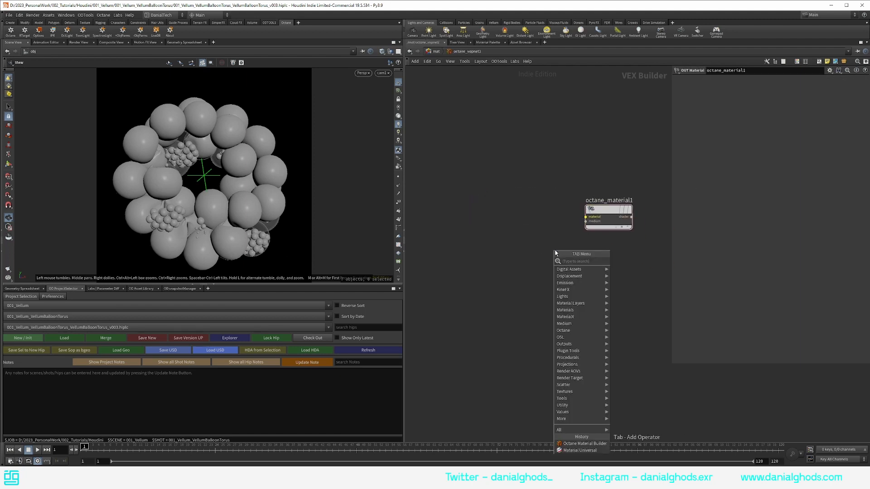
{"action": "type", "text": "univer"}
{"action": "key", "text": "Return"}
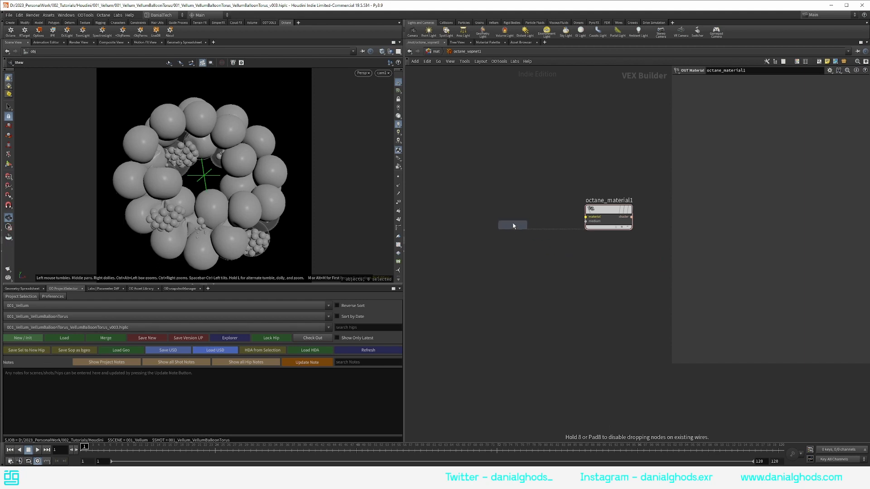
{"action": "left_click", "coordinate": [521, 220]}
{"action": "left_click_drag", "start_coordinate": [524, 218], "coordinate": [586, 217]}
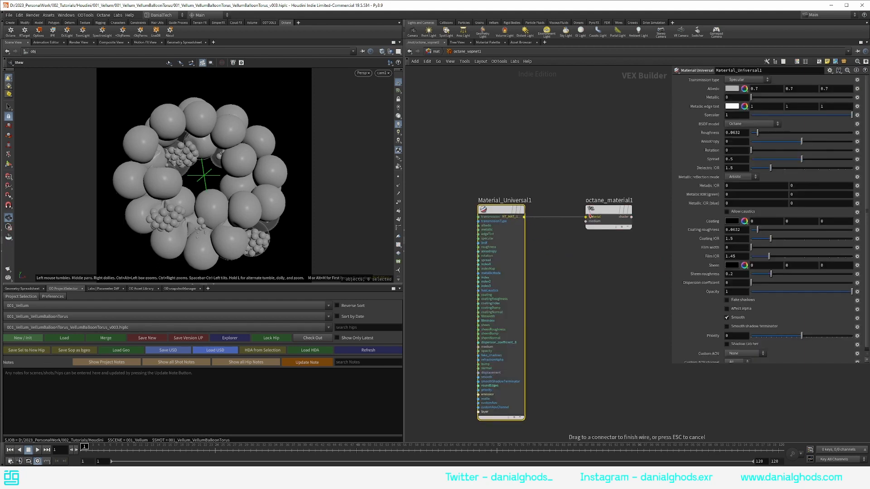
{"action": "left_click_drag", "start_coordinate": [496, 209], "coordinate": [506, 209]}
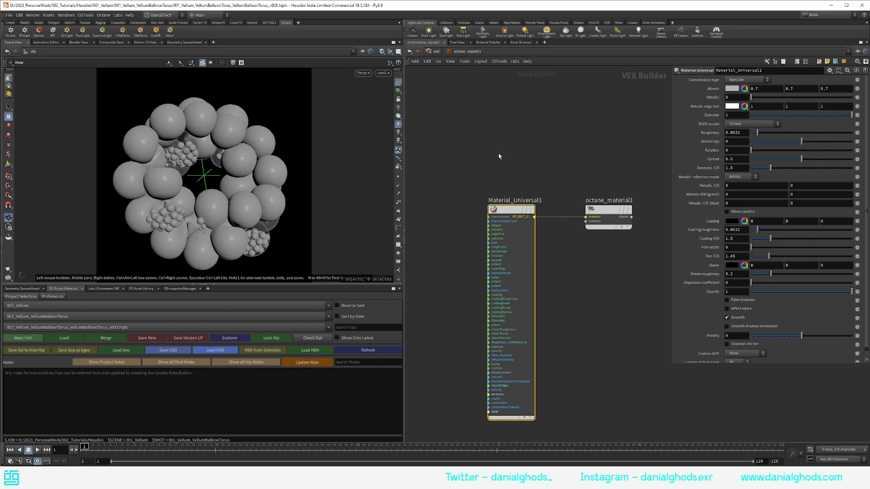
{"action": "left_click_drag", "start_coordinate": [492, 210], "coordinate": [505, 209]}
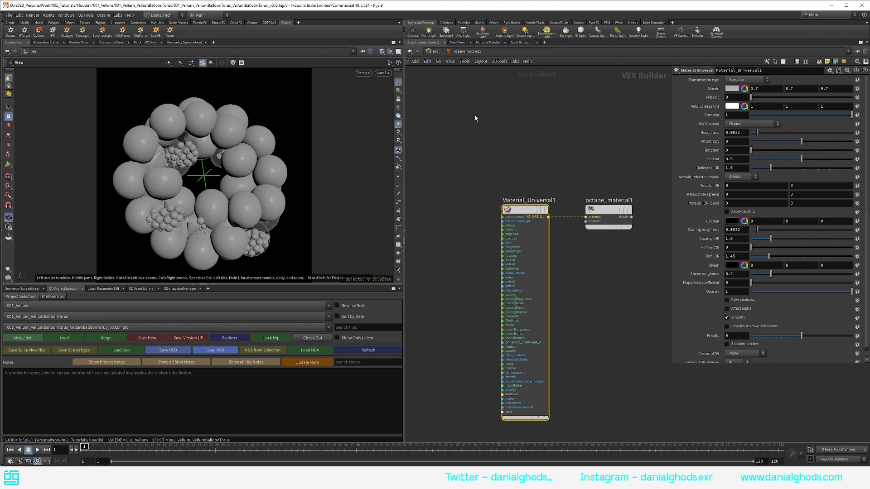
- Return to the mat network and duplicate the material builder into two columns of three above the render target
{"action": "left_click", "coordinate": [434, 52]}
{"action": "middle_click_drag", "start_coordinate": [532, 221], "coordinate": [552, 210]}
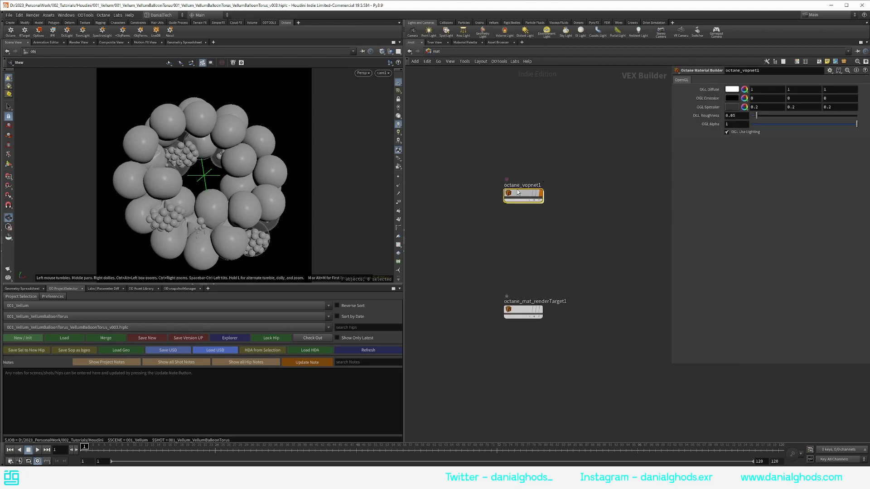
{"action": "left_click_drag", "start_coordinate": [520, 198], "coordinate": [520, 174]}
{"action": "scroll", "coordinate": [520, 175], "scroll_direction": "up", "scroll_amount": 1}
{"action": "middle_click_drag", "start_coordinate": [552, 205], "coordinate": [536, 184]}
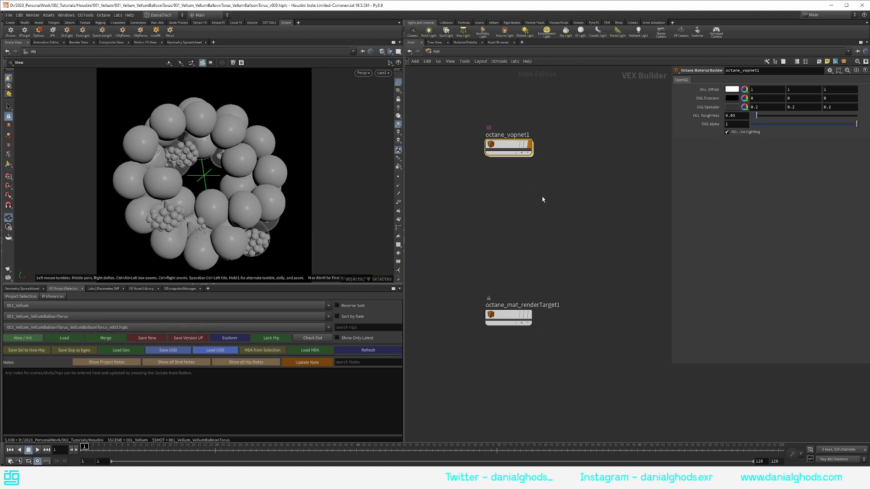
{"action": "left_click_drag", "start_coordinate": [501, 146], "coordinate": [559, 149], "text": "alt"}
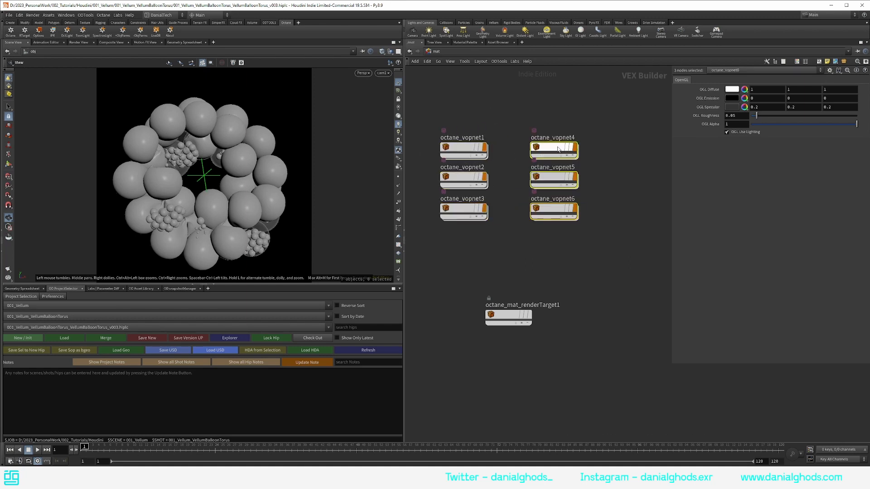
- Duplicate one more material builder below the second column and two more as a third column
{"action": "left_click", "coordinate": [619, 146]}
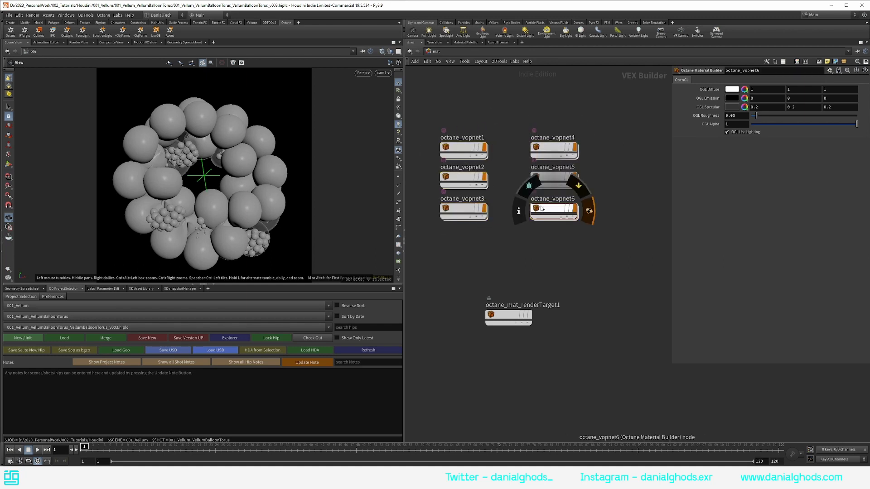
{"action": "left_click_drag", "start_coordinate": [542, 207], "coordinate": [542, 239], "text": "alt"}
{"action": "middle_click_drag", "start_coordinate": [611, 244], "coordinate": [560, 247]}
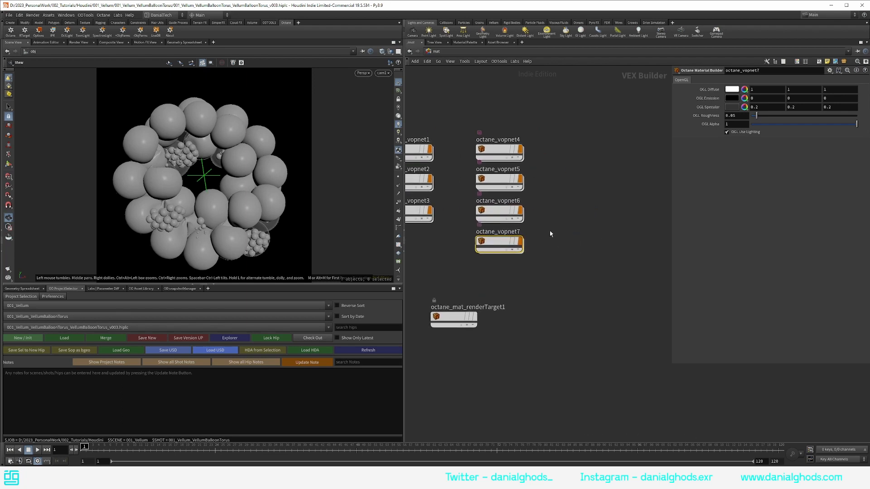
{"action": "left_click_drag", "start_coordinate": [512, 256], "coordinate": [572, 147]}
{"action": "middle_click_drag", "start_coordinate": [405, 146], "coordinate": [455, 159]}
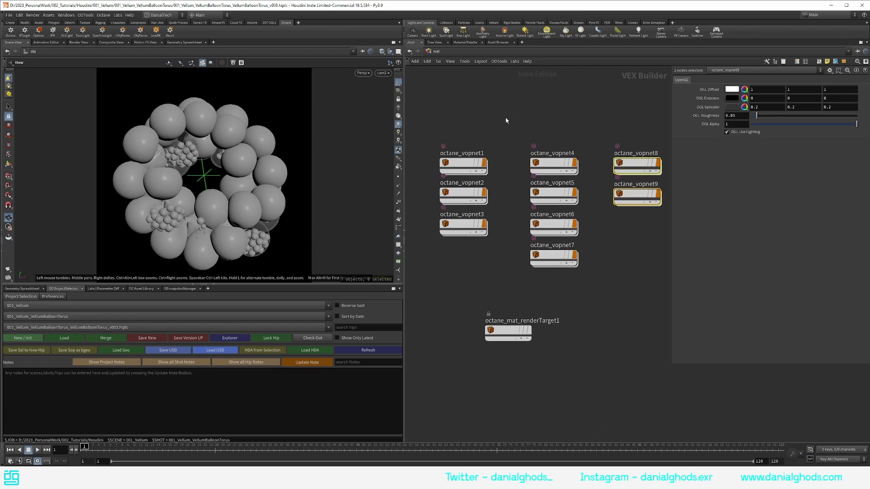
- Rename the three material builders in the first column as Transparent, Red and Blue
{"action": "double_click", "coordinate": [461, 154]}
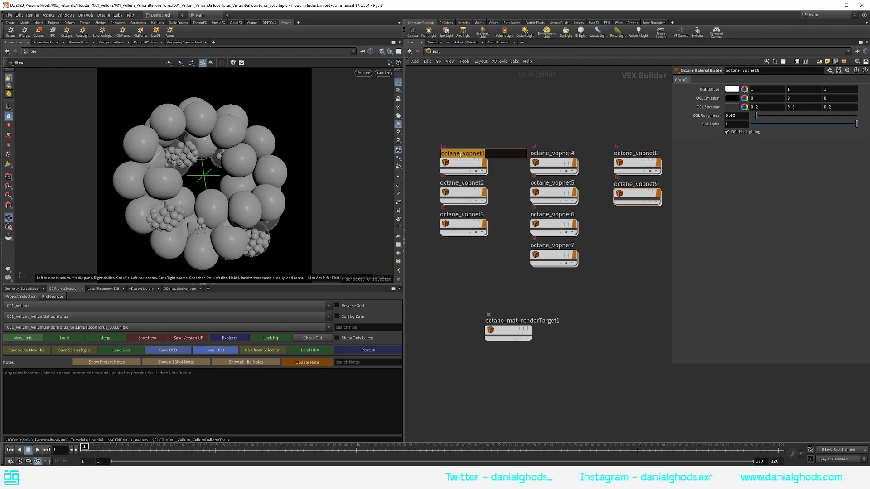
{"action": "type", "text": "Transparent"}
{"action": "key", "text": "Return"}
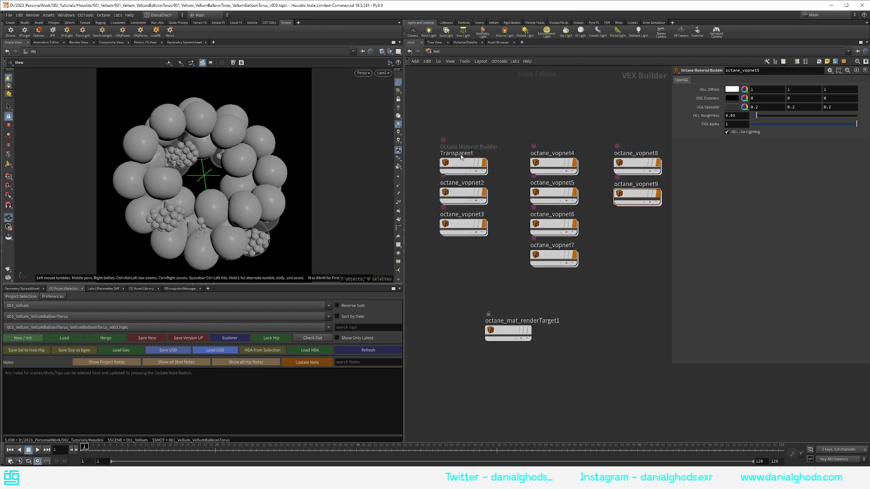
{"action": "double_click", "coordinate": [457, 183]}
{"action": "type", "text": "Red"}
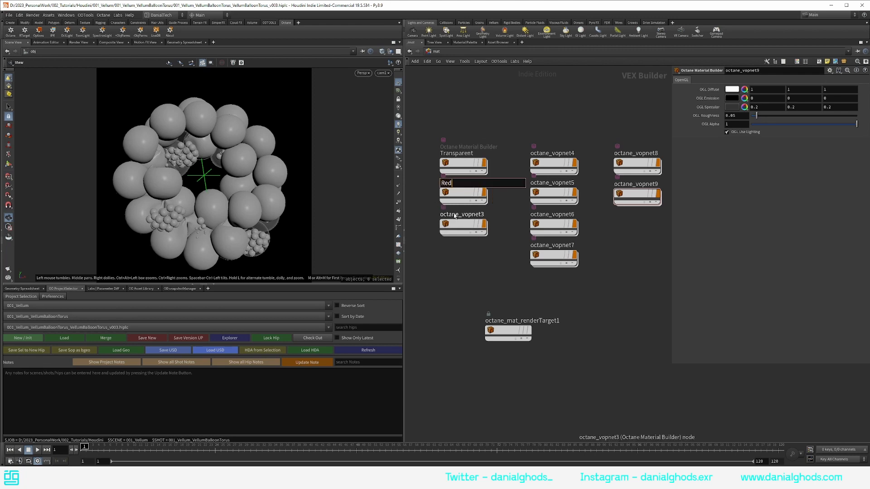
{"action": "key", "text": "Return"}
{"action": "double_click", "coordinate": [454, 214]}
{"action": "type", "text": "Blue"}
{"action": "key", "text": "Return"}
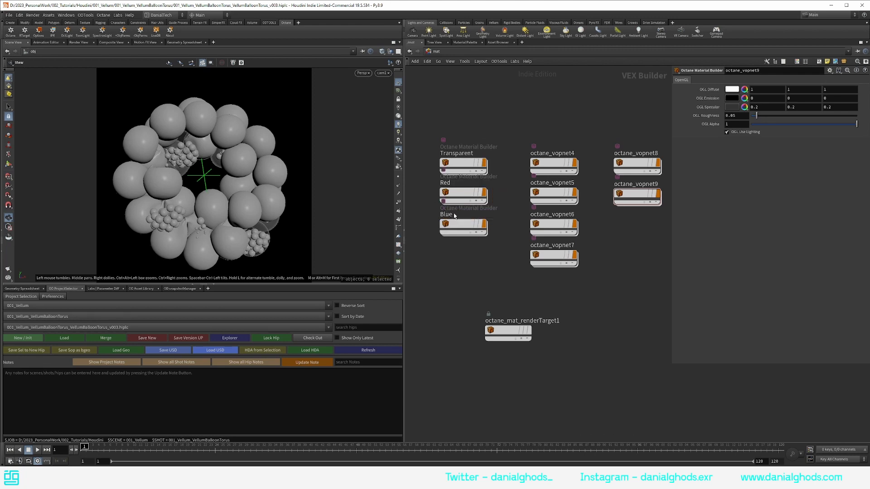
- Rename the upper two material builders in the second column as Liquid and Grains
{"action": "double_click", "coordinate": [557, 162]}
{"action": "left_click", "coordinate": [438, 52]}
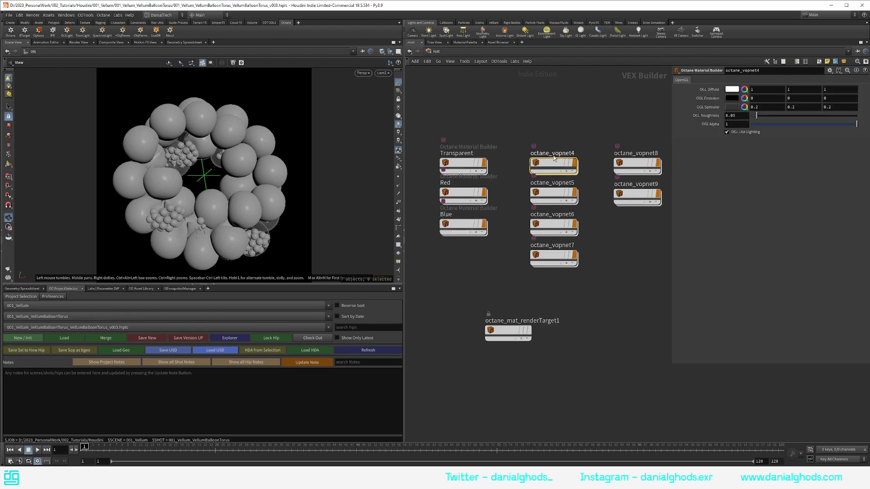
{"action": "double_click", "coordinate": [558, 153]}
{"action": "type", "text": "Liquid"}
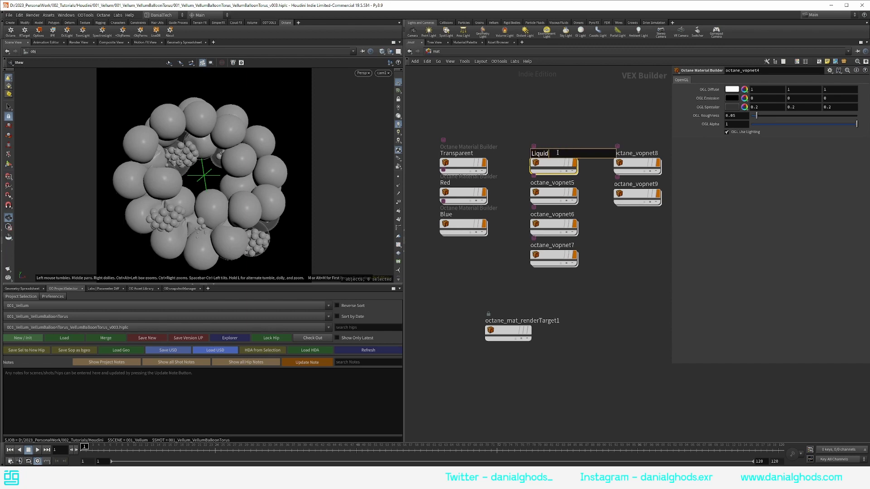
{"action": "key", "text": "Return"}
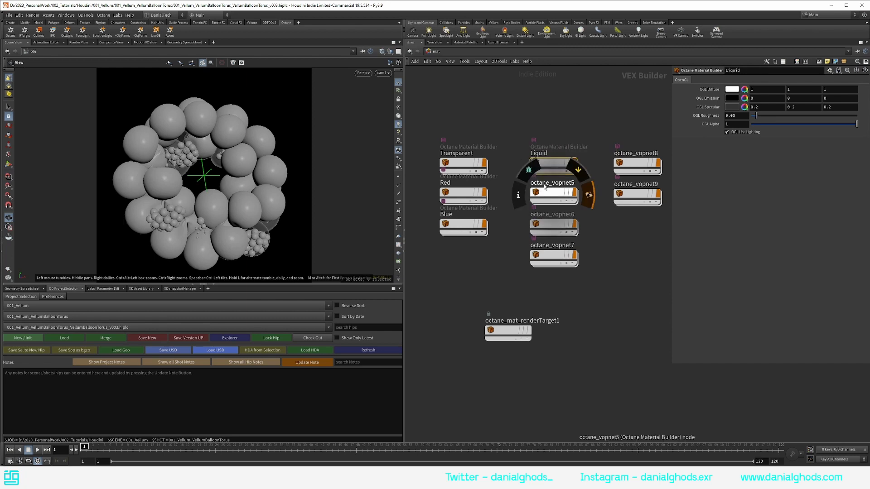
{"action": "double_click", "coordinate": [544, 184]}
{"action": "type", "text": "Grains"}
{"action": "key", "text": "Return"}
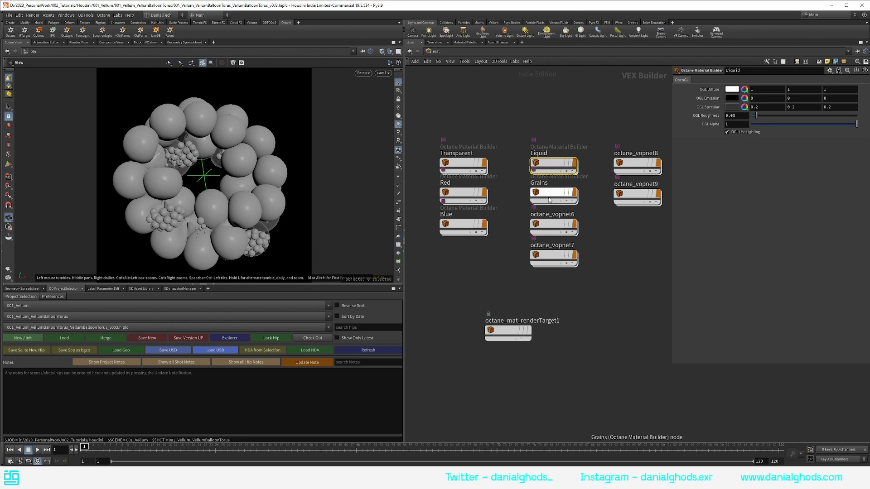
- Rename the lower two material builders in the second column as Gel and Airbubbles
{"action": "double_click", "coordinate": [549, 214]}
{"action": "type", "text": "Gel"}
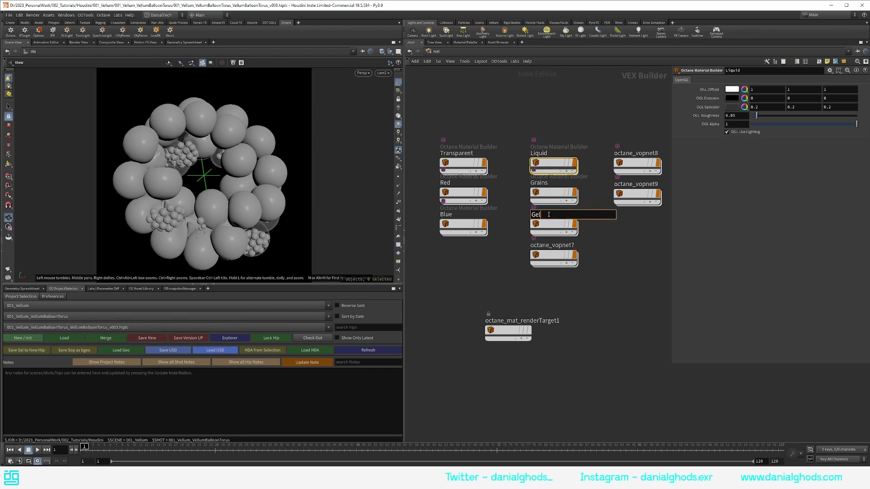
{"action": "key", "text": "Return"}
{"action": "double_click", "coordinate": [548, 245]}
{"action": "type", "text": "Airbubbles"}
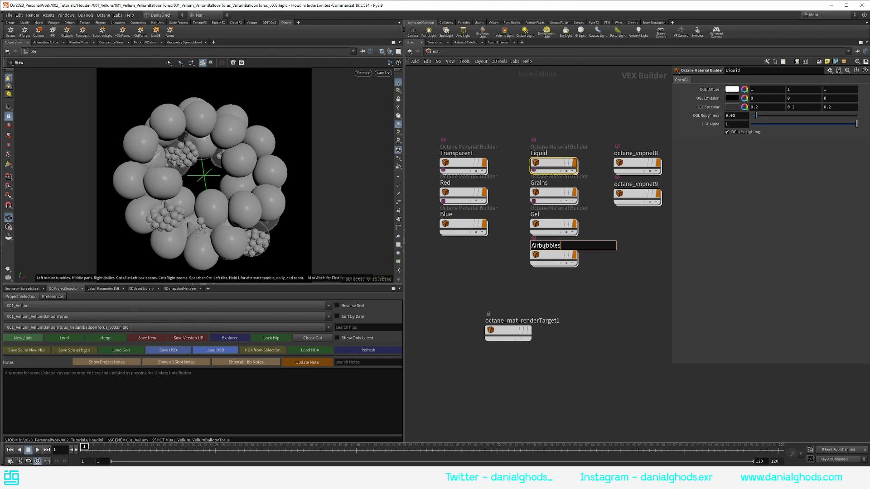
{"action": "key", "text": "Return"}
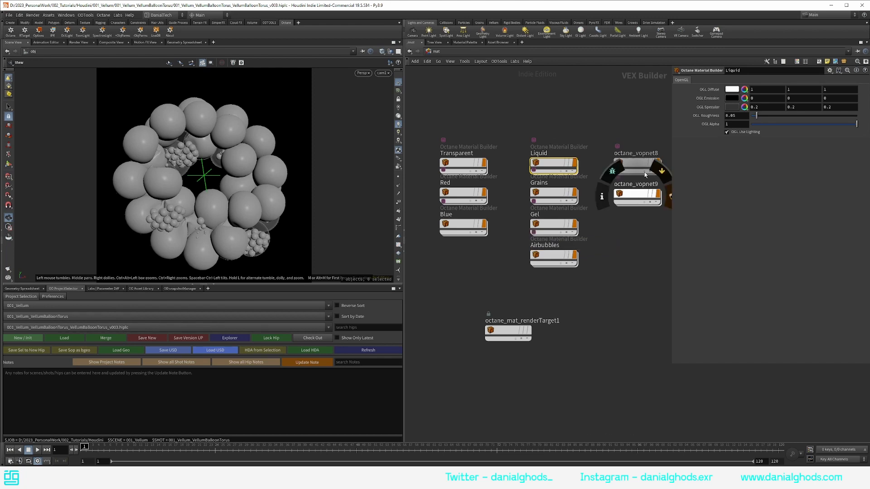
- Rename the two material builders in the third column as Backdrop and Gobo
{"action": "double_click", "coordinate": [633, 154]}
{"action": "type", "text": "Back"}
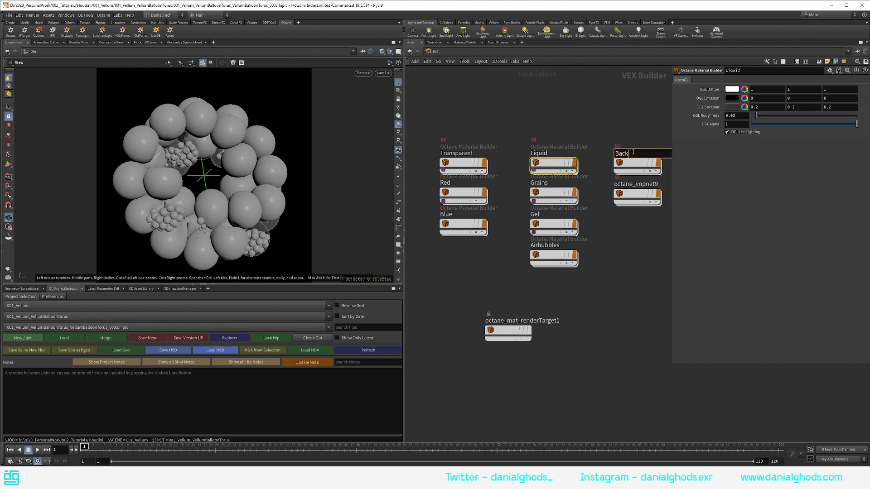
{"action": "type", "text": "drop"}
{"action": "key", "text": "Return"}
{"action": "double_click", "coordinate": [624, 183]}
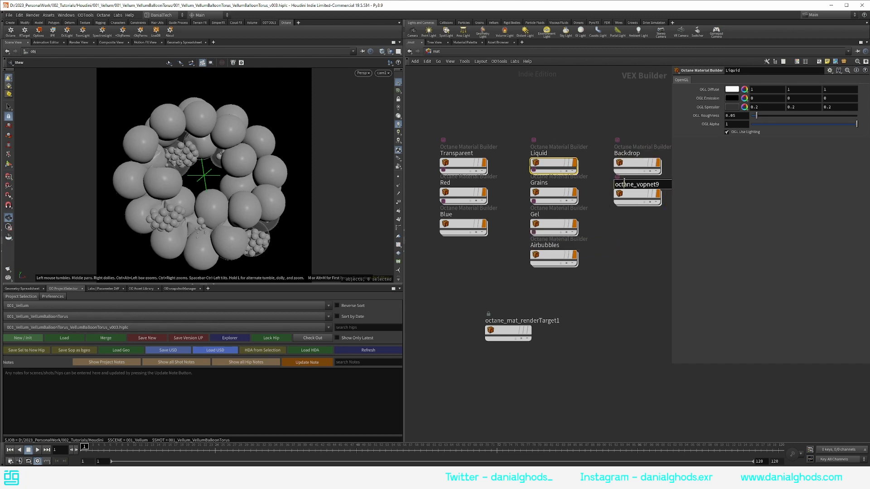
{"action": "type", "text": "Gobo"}
{"action": "key", "text": "Return"}
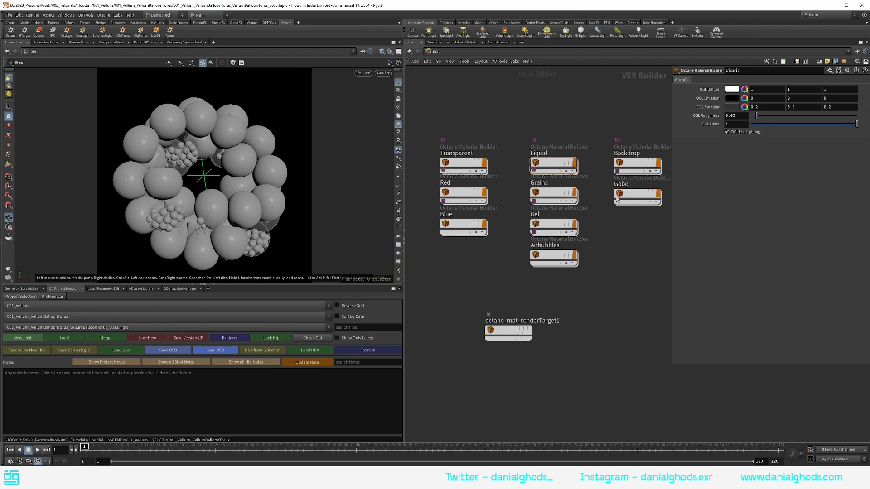
- Inside the RNDR_GEL object, add a Material node and connect it after the point wrangle
{"action": "key", "text": "1"}
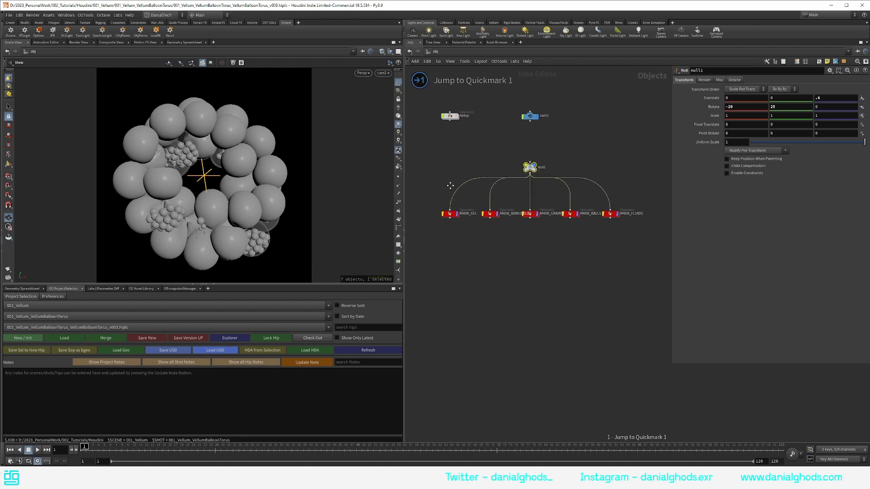
{"action": "double_click", "coordinate": [459, 216]}
{"action": "key", "text": "Tab"}
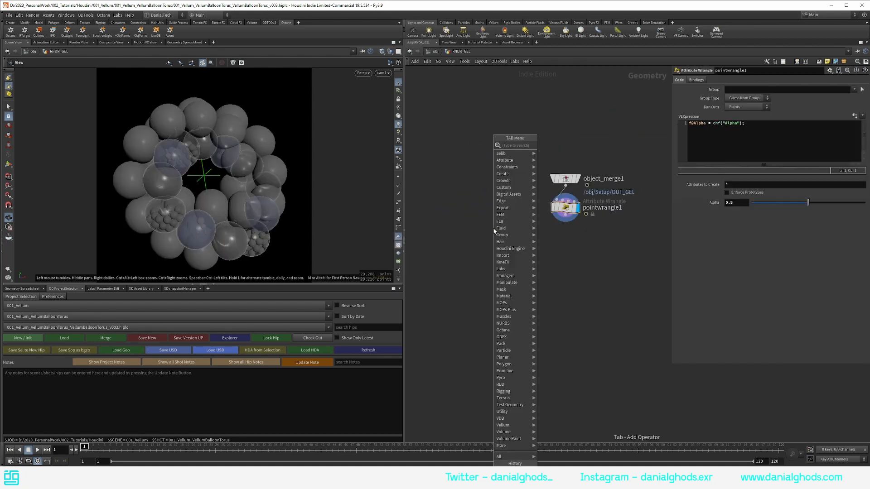
{"action": "type", "text": "materia"}
{"action": "key", "text": "Return"}
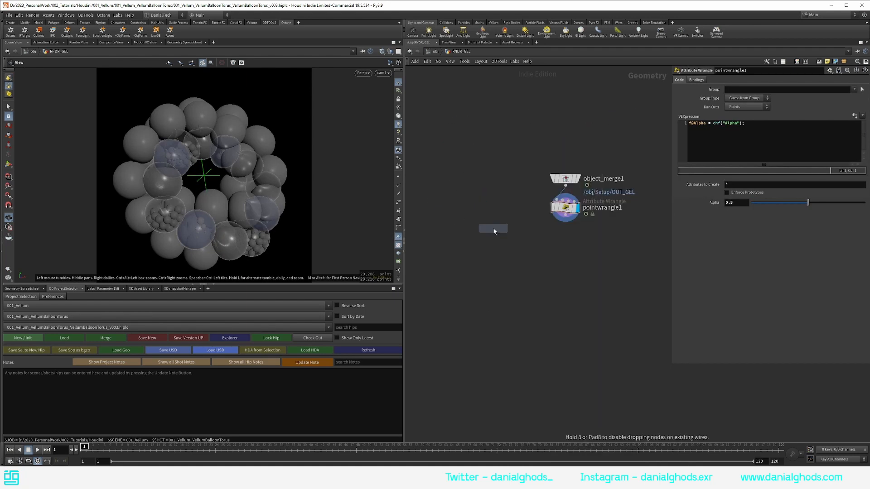
{"action": "left_click", "coordinate": [561, 243]}
{"action": "left_click_drag", "start_coordinate": [565, 215], "coordinate": [559, 235]}
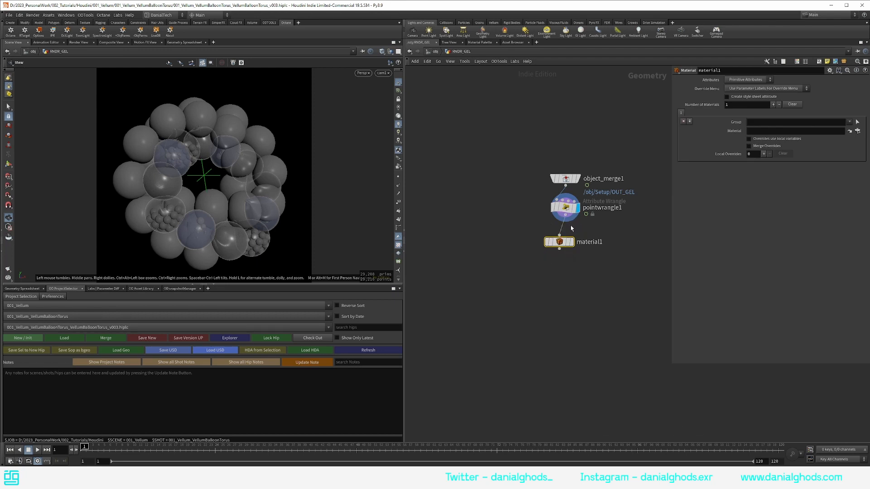
- Assign /mat/Gel to the Material node, make it the displayed node below the wrangle, and copy it
{"action": "left_click", "coordinate": [849, 131]}
{"action": "left_click", "coordinate": [825, 87]}
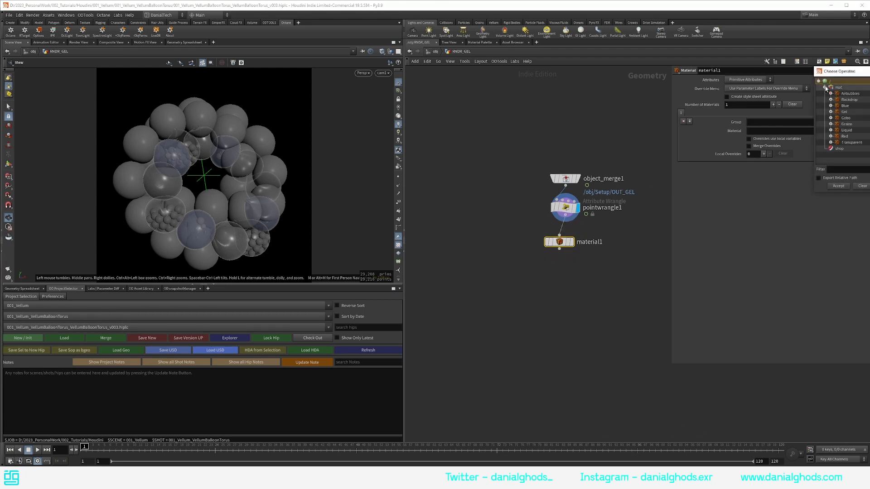
{"action": "double_click", "coordinate": [843, 112]}
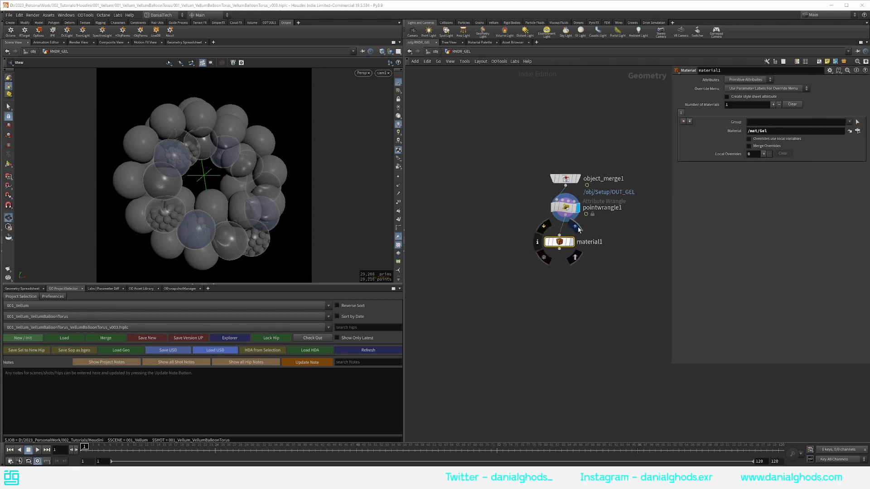
{"action": "left_click", "coordinate": [578, 229]}
{"action": "left_click_drag", "start_coordinate": [562, 243], "coordinate": [567, 238]}
{"action": "key", "text": "ctrl+c"}
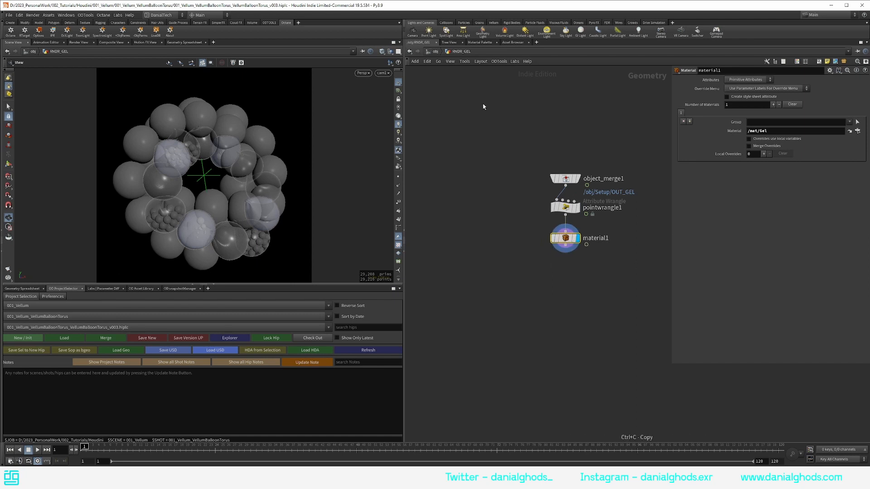
- Inside the RNDR_AIRBUBBLES object, paste the copied Material node after the object merge and assign /mat/Airbubbles to it
{"action": "left_click", "coordinate": [436, 52]}
{"action": "double_click", "coordinate": [540, 214]}
{"action": "middle_click_drag", "start_coordinate": [613, 253], "coordinate": [536, 224]}
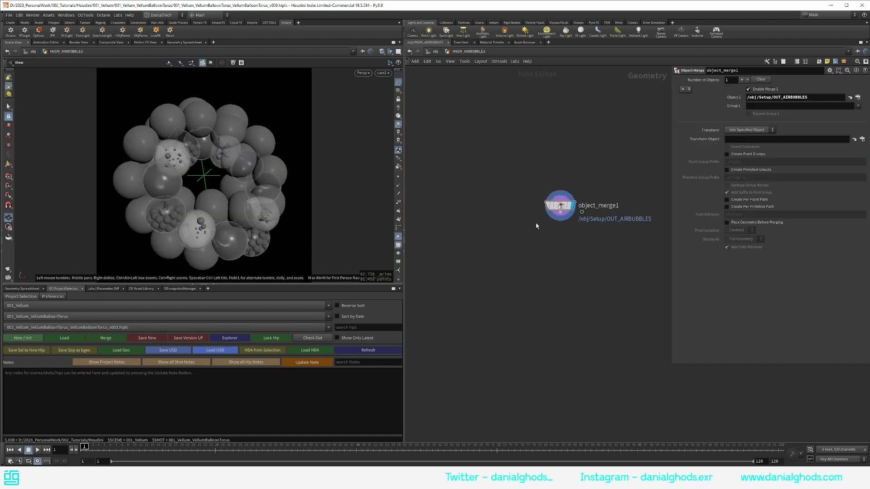
{"action": "key", "text": "ctrl+v"}
{"action": "left_click_drag", "start_coordinate": [555, 231], "coordinate": [560, 212]}
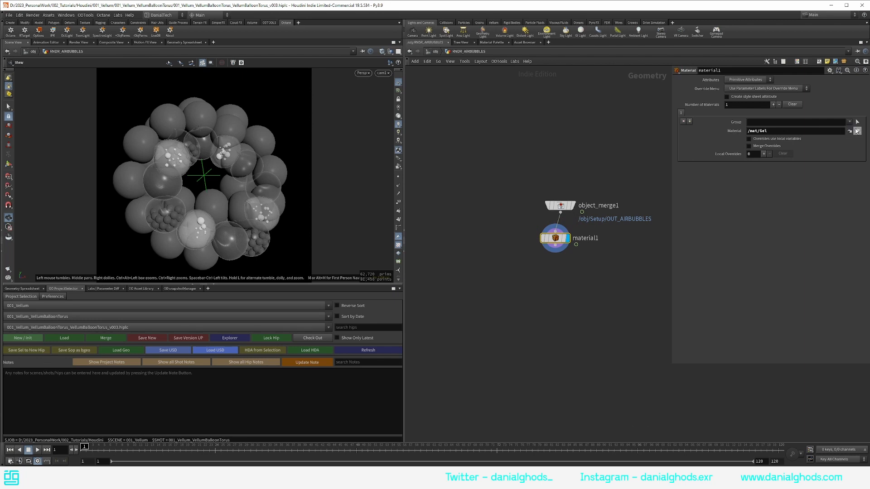
{"action": "left_click", "coordinate": [857, 131]}
{"action": "double_click", "coordinate": [823, 99]}
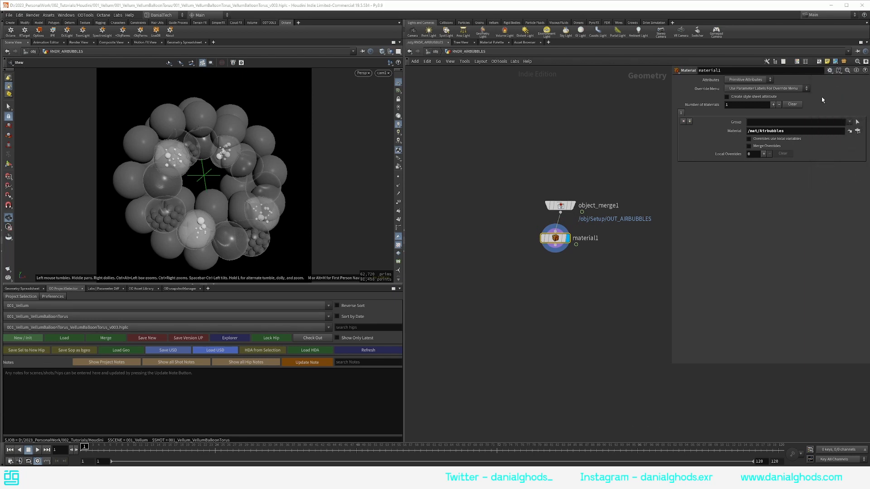
{"action": "left_click", "coordinate": [435, 51]}
{"action": "double_click", "coordinate": [624, 214]}
{"action": "middle_click_drag", "start_coordinate": [574, 227], "coordinate": [479, 195]}
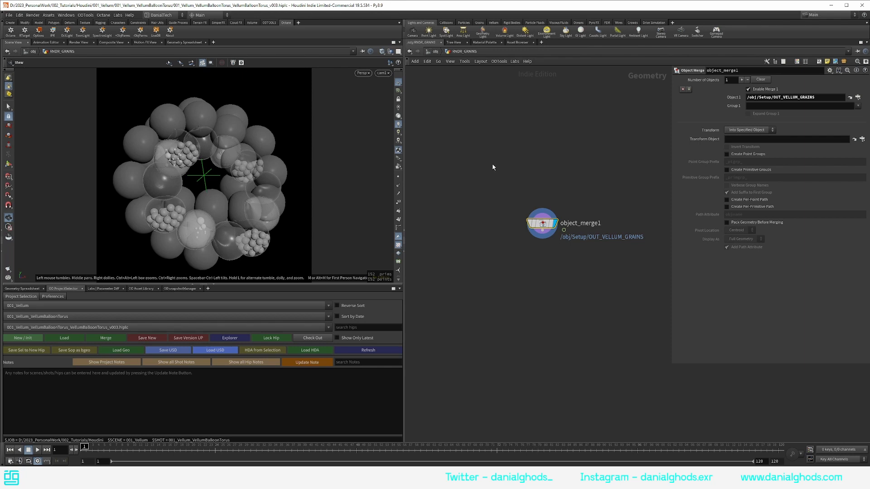
{"action": "left_click", "coordinate": [436, 51]}
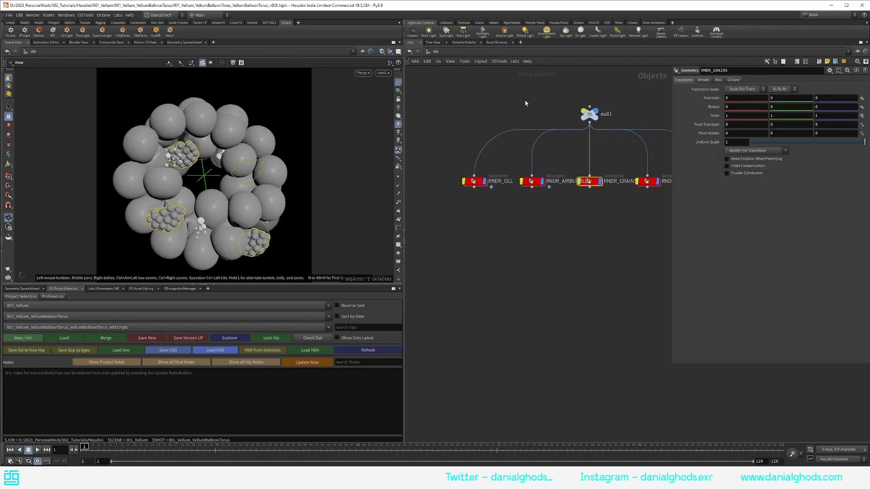
- Inside the Setup object, paste the Material node between uvproject2 and copytopoints2 and assign the Grains material to it
{"action": "middle_click_drag", "start_coordinate": [525, 99], "coordinate": [525, 170]}
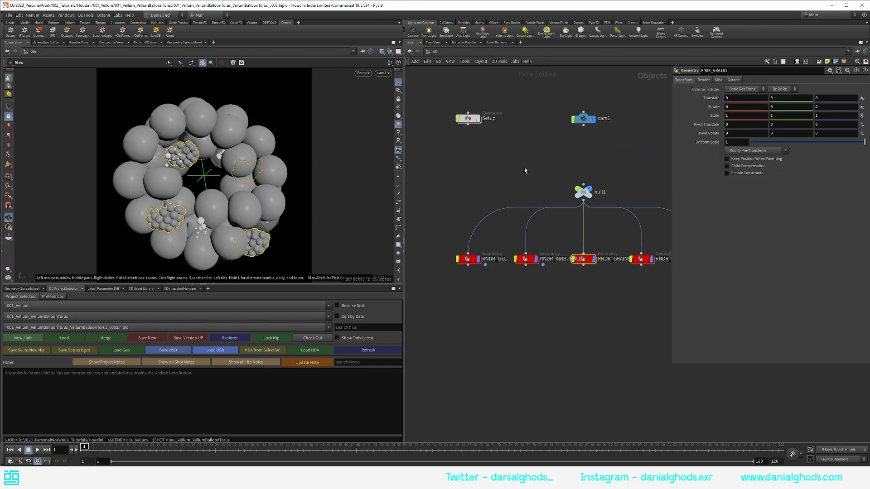
{"action": "double_click", "coordinate": [469, 119]}
{"action": "left_click", "coordinate": [547, 240]}
{"action": "middle_click_drag", "start_coordinate": [569, 231], "coordinate": [526, 232]}
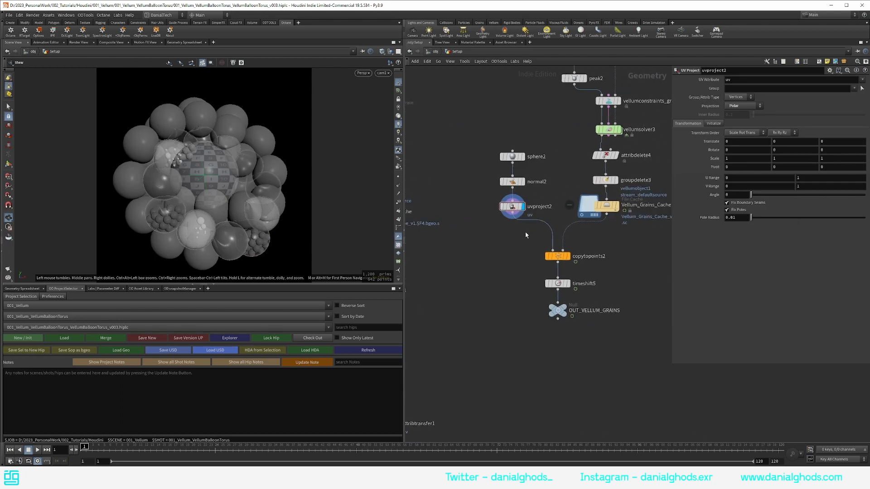
{"action": "key", "text": "ctrl+v"}
{"action": "mouse_move", "coordinate": [511, 234]}
{"action": "left_mouse_down"}
{"action": "mouse_move", "coordinate": [525, 224]}
{"action": "mouse_move", "coordinate": [526, 233]}
{"action": "mouse_move", "coordinate": [511, 233]}
{"action": "left_mouse_up"}
{"action": "left_click", "coordinate": [855, 130]}
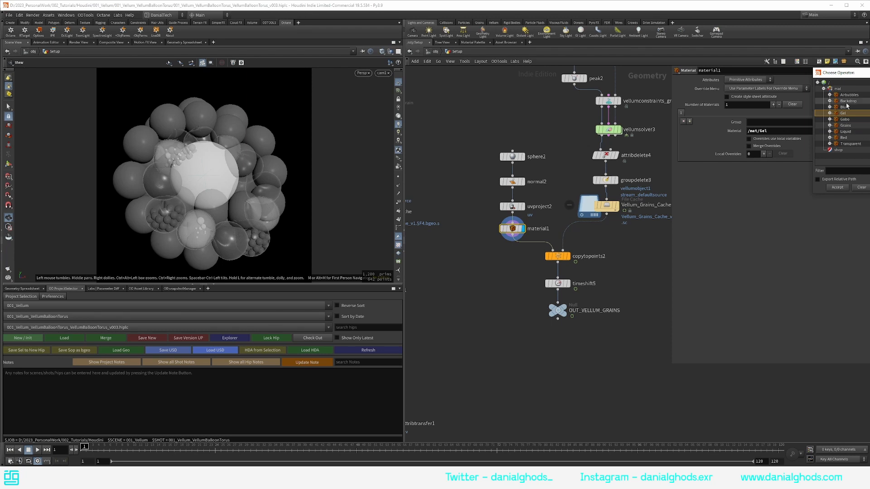
{"action": "double_click", "coordinate": [849, 128]}
- Inside the RNDR_BALLS object, paste the copied Material node and connect it after the point wrangle
{"action": "key", "text": "u"}
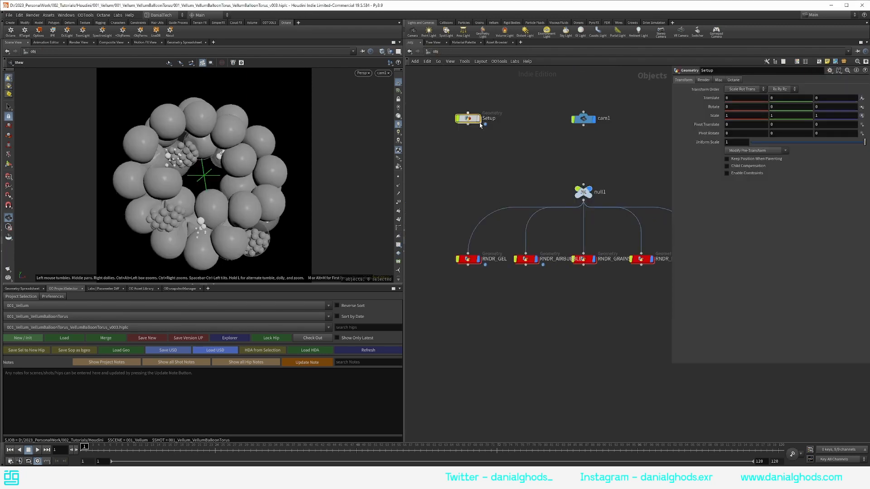
{"action": "double_click", "coordinate": [573, 244]}
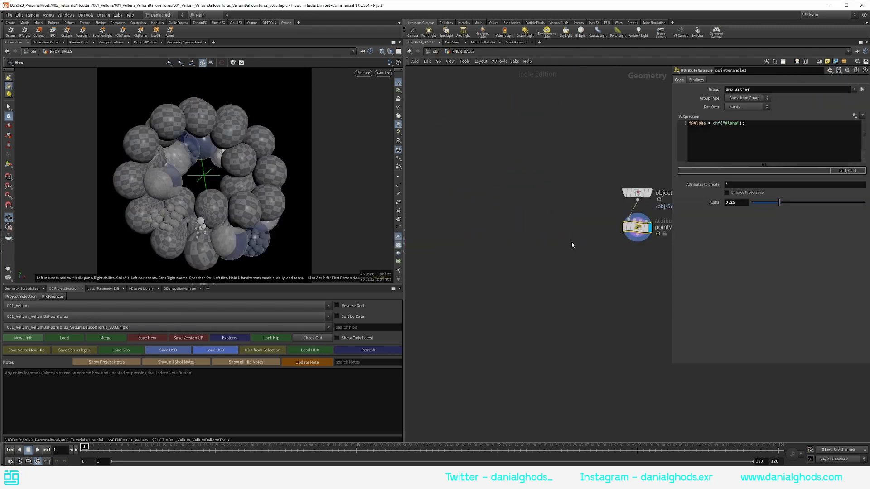
{"action": "middle_click_drag", "start_coordinate": [606, 257], "coordinate": [539, 226]}
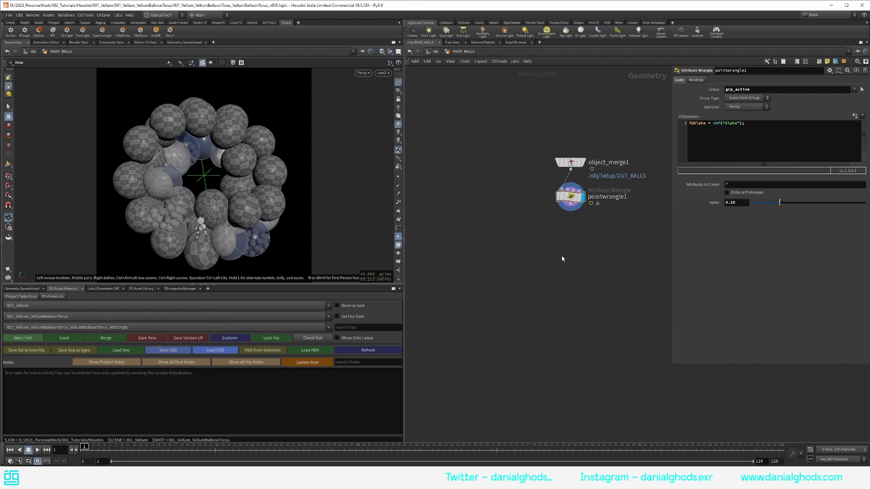
{"action": "key", "text": "ctrl+v"}
{"action": "left_click_drag", "start_coordinate": [562, 255], "coordinate": [570, 261]}
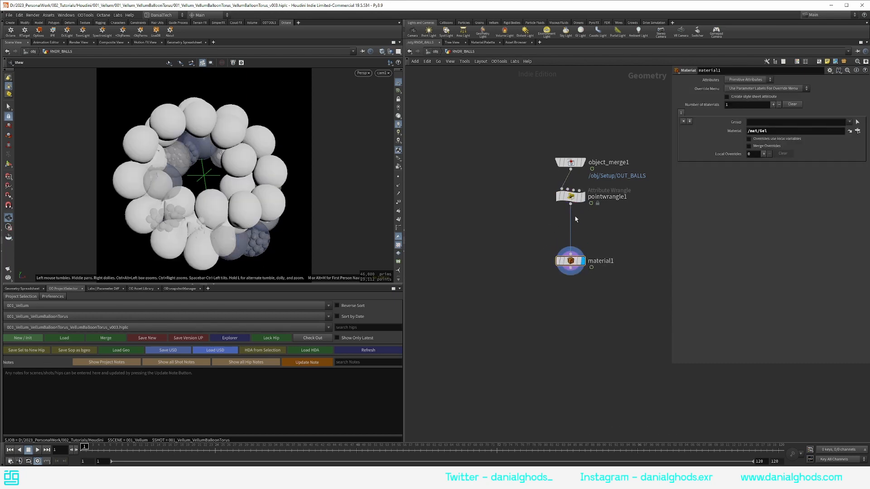
- Insert a Group Promote node between the point wrangle and the Material node and make it the displayed node
{"action": "key", "text": "Tab"}
{"action": "type", "text": "promote"}
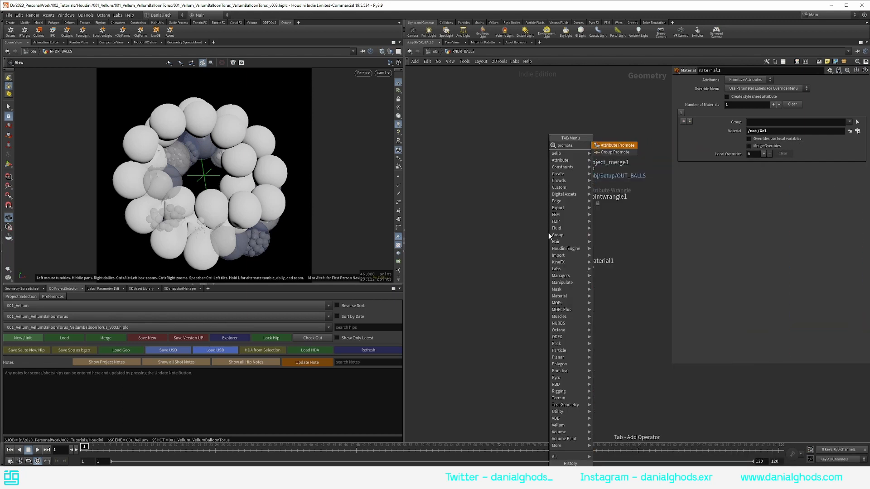
{"action": "key", "text": "Down"}
{"action": "key", "text": "Return"}
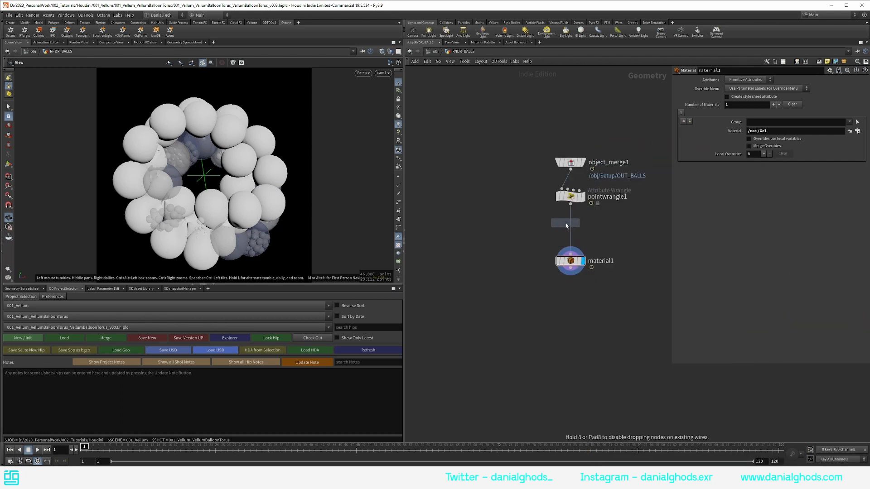
{"action": "left_click", "coordinate": [571, 221]}
{"action": "left_click", "coordinate": [582, 226]}
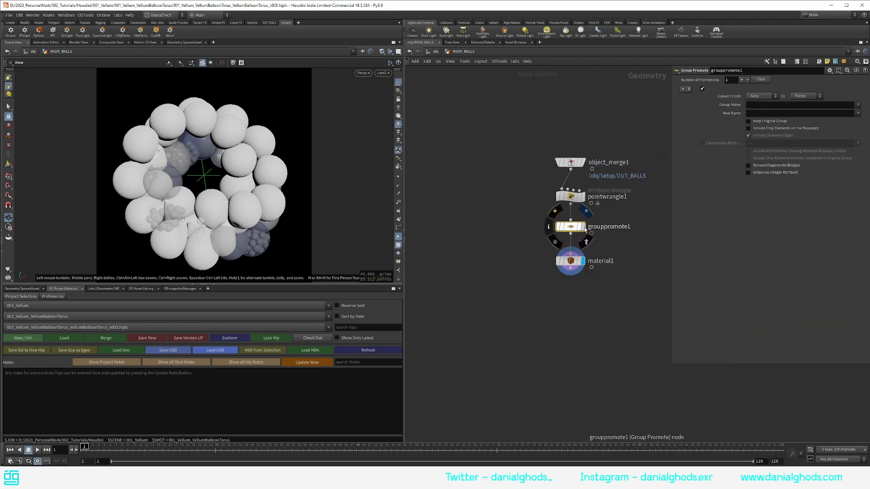
- Set the Group Promote node to convert the group grp_red to primitives
{"action": "left_click", "coordinate": [857, 105]}
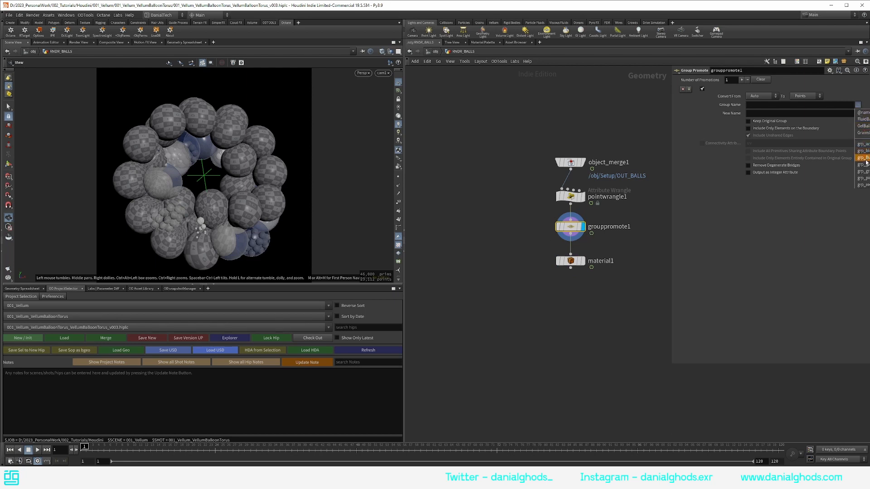
{"action": "left_click", "coordinate": [862, 184]}
{"action": "left_click", "coordinate": [806, 96]}
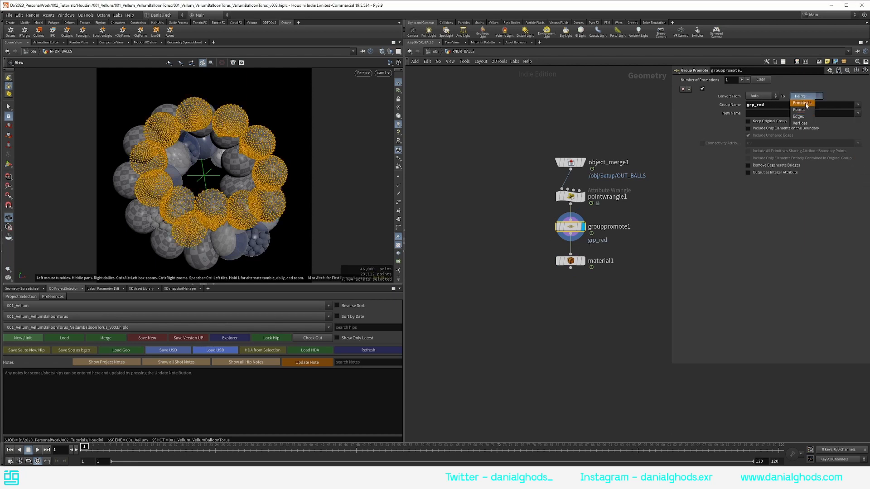
{"action": "left_click", "coordinate": [805, 96]}
- Add a second promotion to the Group Promote node that converts grp_blue to primitives
{"action": "left_click", "coordinate": [742, 79]}
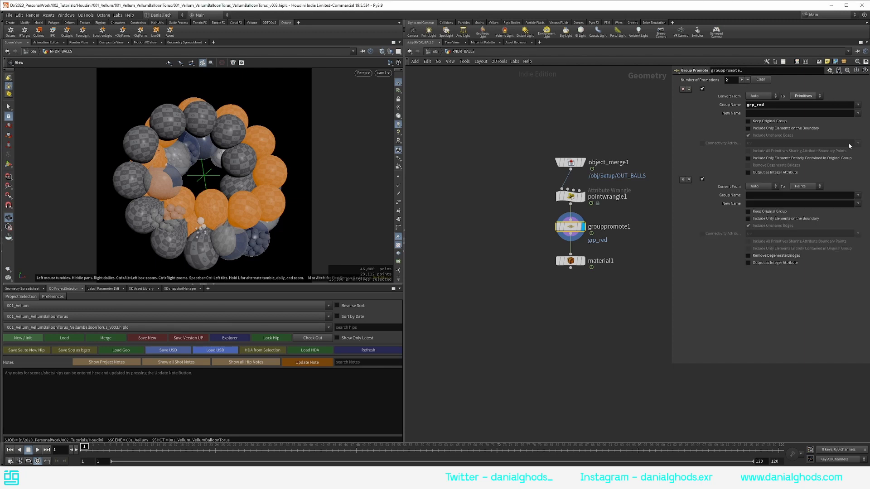
{"action": "left_click", "coordinate": [858, 195]}
{"action": "left_click", "coordinate": [864, 246]}
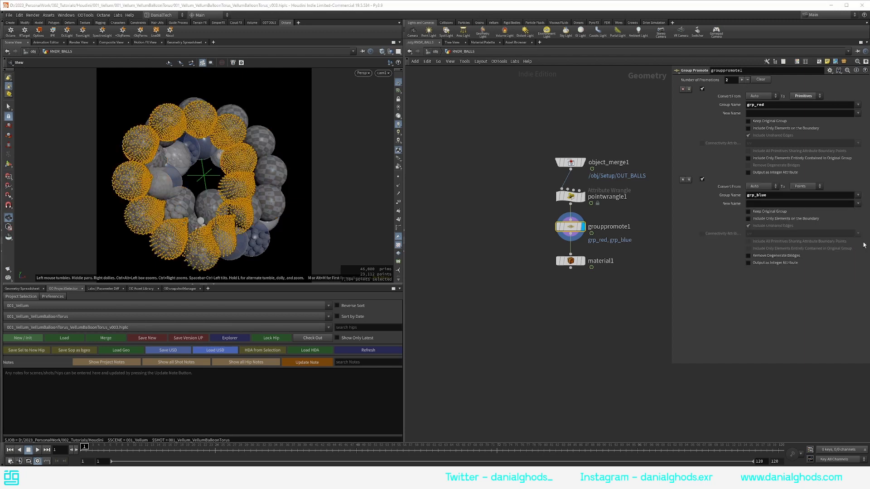
{"action": "left_click", "coordinate": [806, 187]}
{"action": "left_click", "coordinate": [804, 189]}
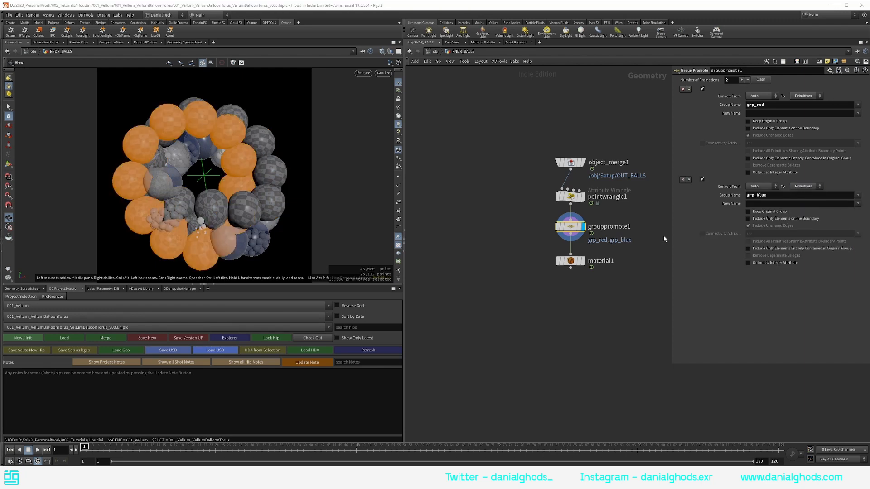
- Assign /mat/Transparent as the first material of the Material node in RNDR_BALLS, with no group restriction
{"action": "left_click", "coordinate": [571, 261]}
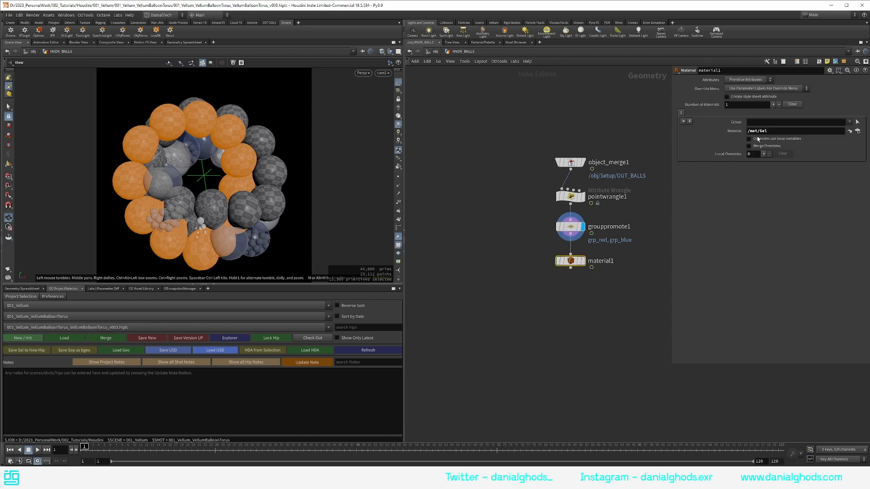
{"action": "left_click", "coordinate": [858, 132]}
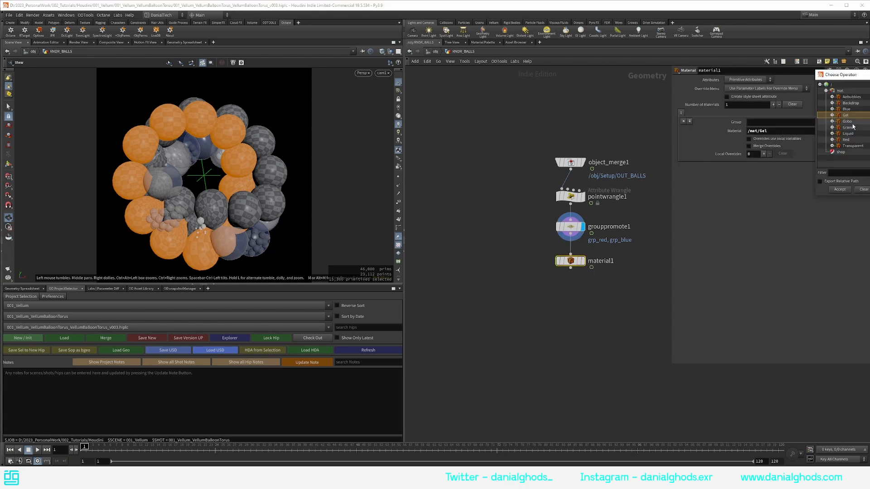
{"action": "double_click", "coordinate": [848, 147]}
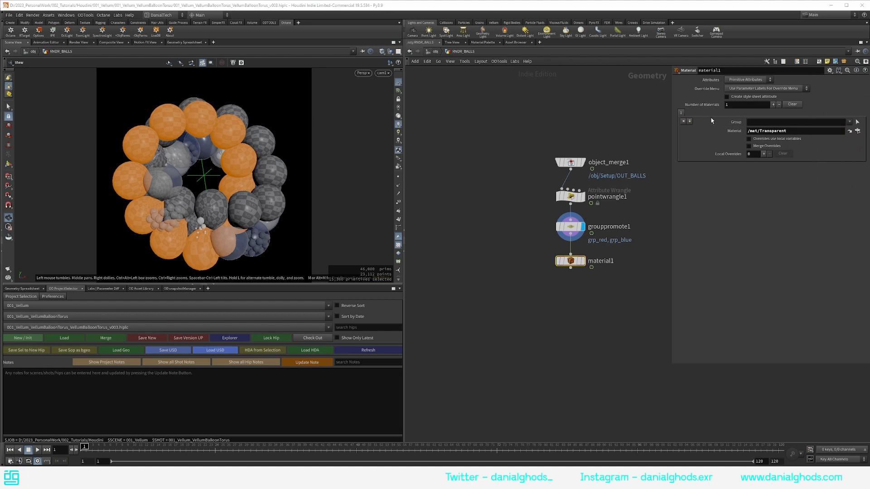
- Raise the Material node's number of materials to 3 and assign /mat/Red to grp_red in the second entry
{"action": "left_click", "coordinate": [773, 105]}
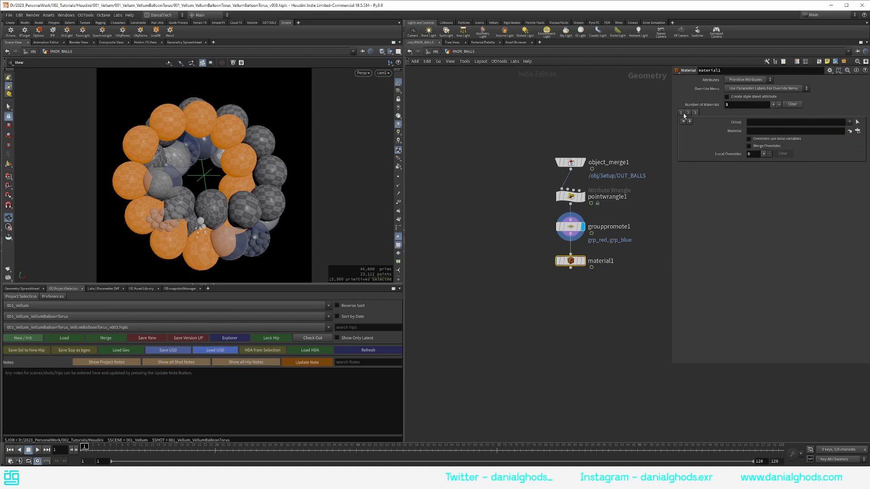
{"action": "left_click", "coordinate": [682, 114]}
{"action": "left_click", "coordinate": [687, 113]}
{"action": "left_click", "coordinate": [850, 122]}
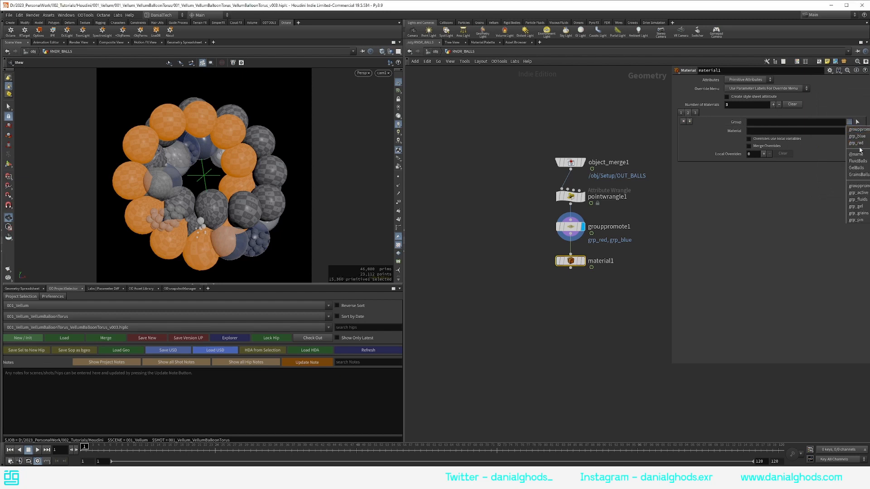
{"action": "left_click", "coordinate": [857, 143]}
{"action": "left_click", "coordinate": [856, 132]}
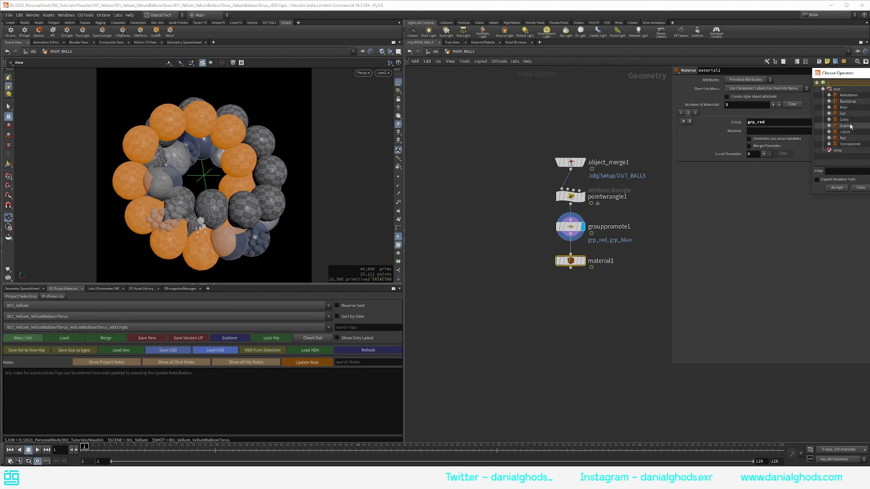
{"action": "double_click", "coordinate": [850, 140]}
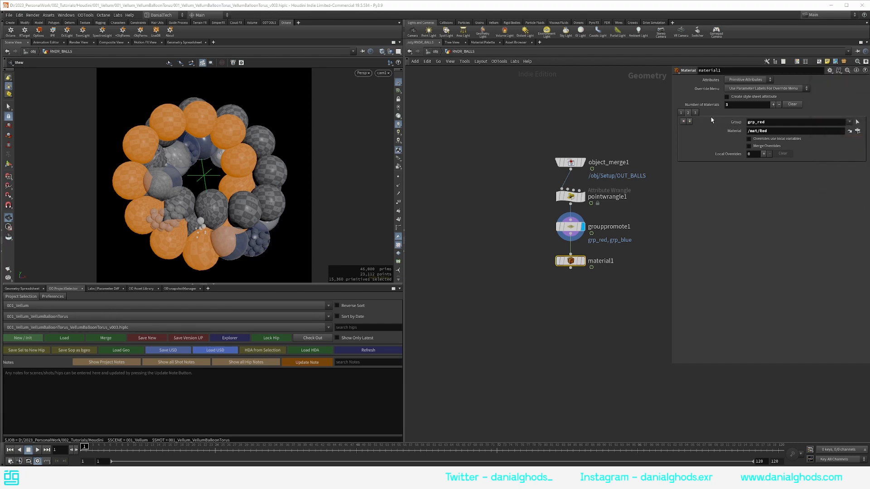
- Assign /mat/Blue to grp_blue in the third material entry and make the Material node the displayed node
{"action": "left_click", "coordinate": [852, 123]}
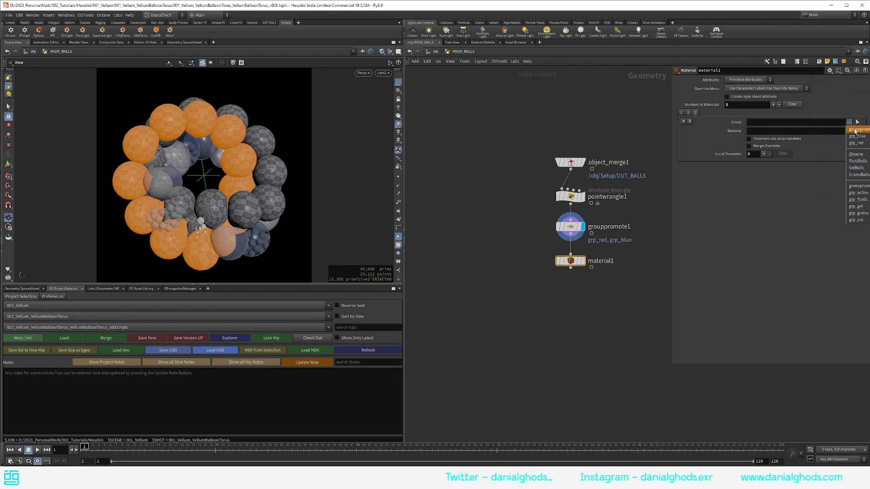
{"action": "left_click", "coordinate": [860, 148]}
{"action": "left_click", "coordinate": [857, 131]}
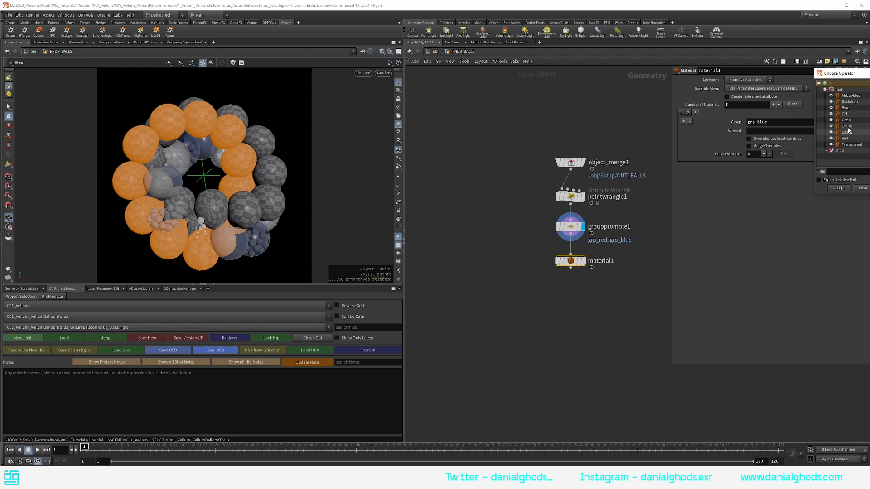
{"action": "double_click", "coordinate": [846, 109]}
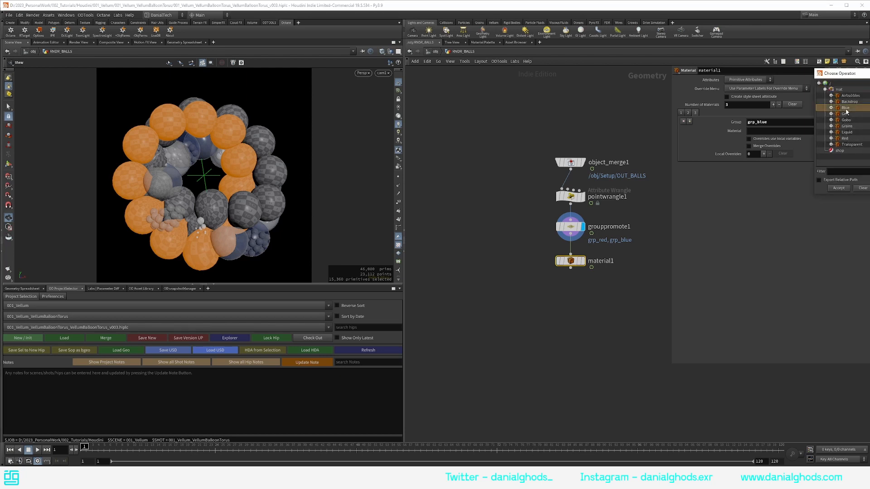
{"action": "left_click", "coordinate": [583, 262]}
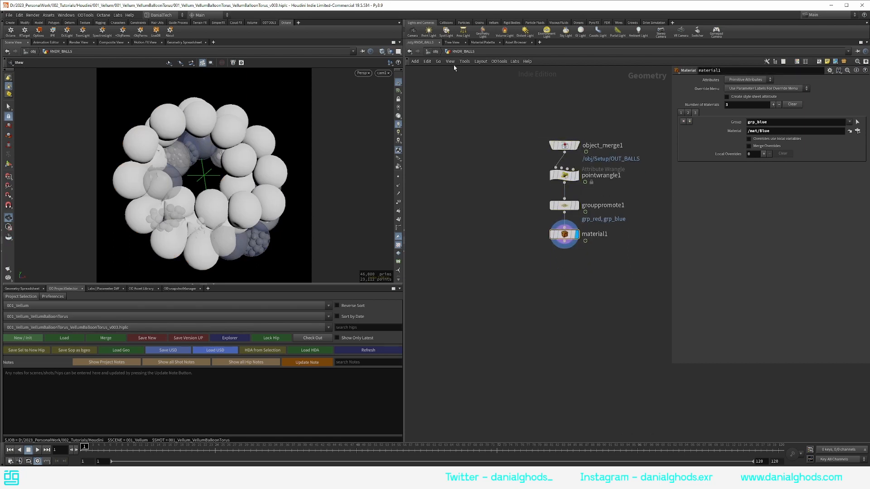
- Add a Material node after the object merge inside RNDR_FLUIDS
{"action": "left_click", "coordinate": [434, 52]}
{"action": "middle_click_drag", "start_coordinate": [612, 184], "coordinate": [565, 172]}
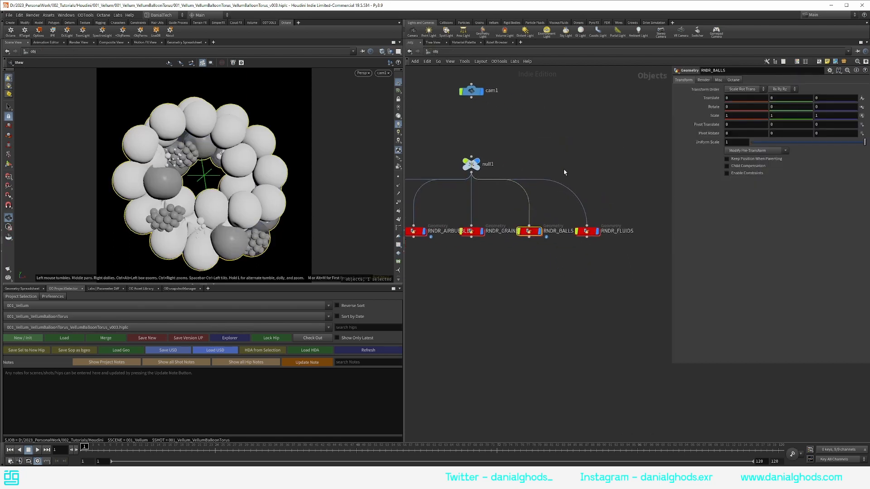
{"action": "double_click", "coordinate": [585, 233]}
{"action": "key", "text": "Tab"}
{"action": "type", "text": "mat"}
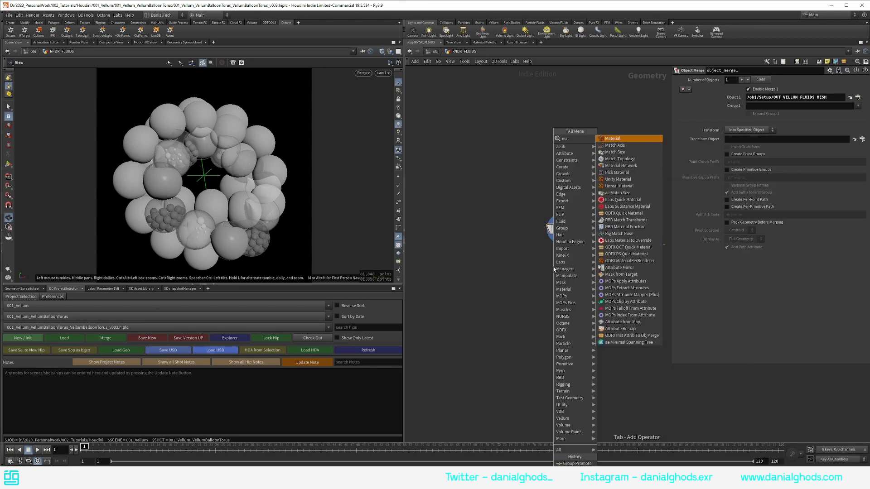
{"action": "key", "text": "Return"}
{"action": "left_click", "coordinate": [553, 269]}
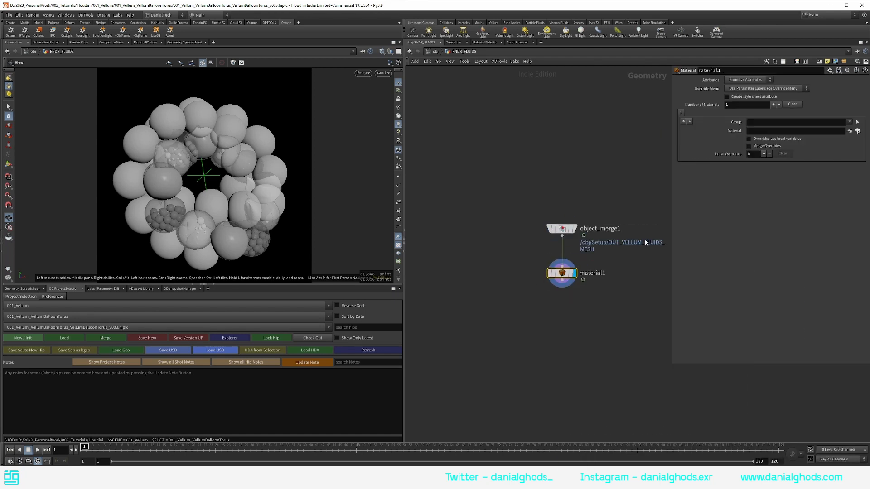
- Assign /mat/Liquid to the fluid mesh's Material node and return to the object level
{"action": "left_click", "coordinate": [850, 130]}
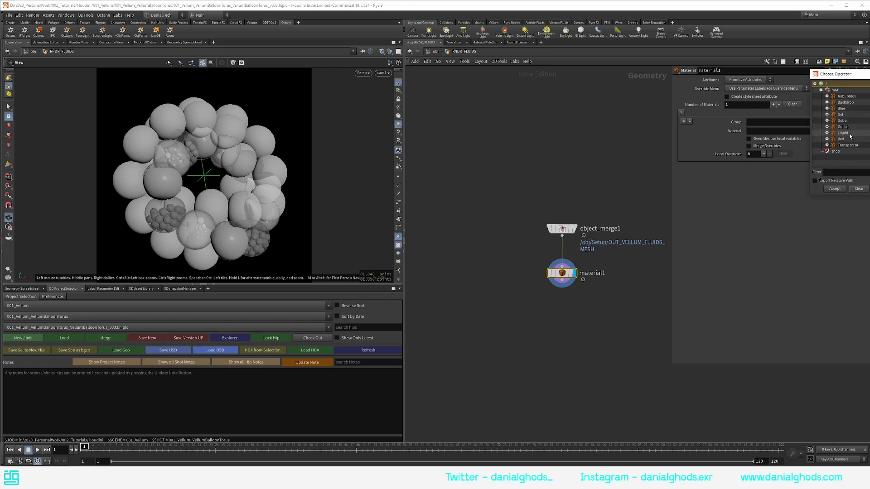
{"action": "double_click", "coordinate": [844, 133]}
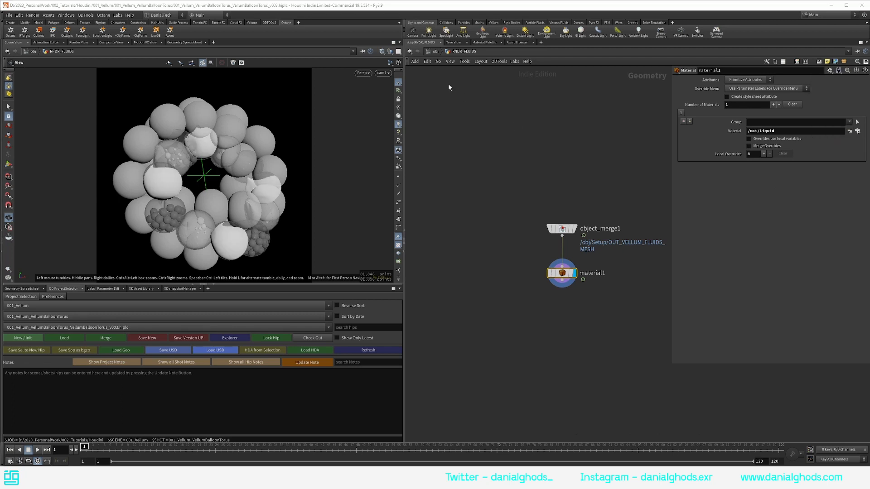
{"action": "left_click", "coordinate": [434, 51]}
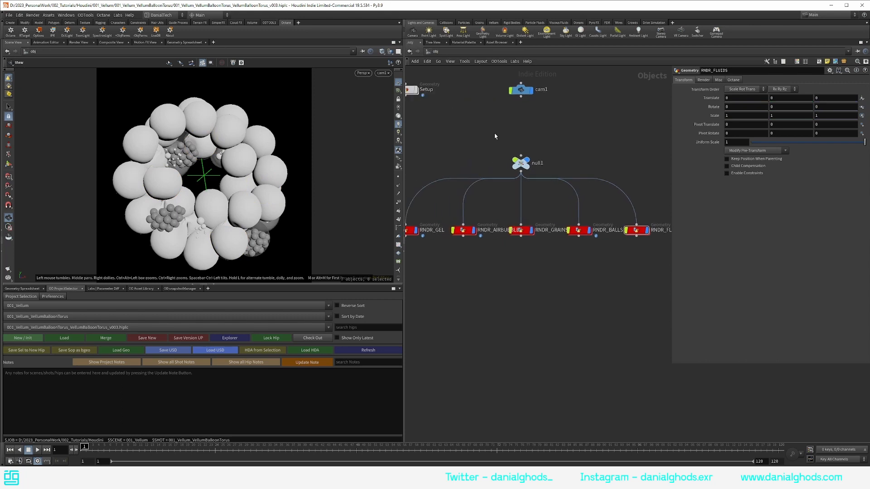
- Enable Packed Geo Instancing in the Octane properties of the RNDR_GRAINS object
{"action": "scroll", "coordinate": [589, 123], "scroll_direction": "down", "scroll_amount": 3}
{"action": "middle_click_drag", "start_coordinate": [586, 129], "coordinate": [572, 141]}
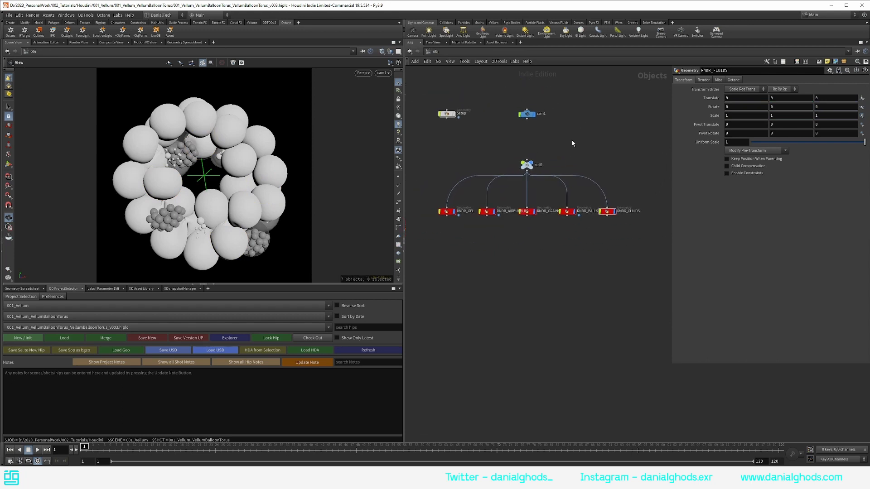
{"action": "scroll", "coordinate": [543, 258], "scroll_direction": "up", "scroll_amount": 3}
{"action": "middle_click_drag", "start_coordinate": [517, 179], "coordinate": [521, 203]}
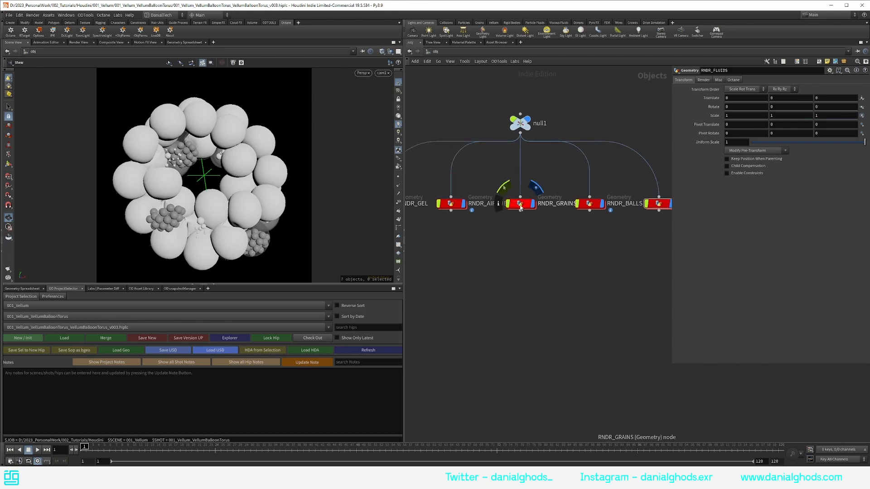
{"action": "left_click", "coordinate": [521, 205]}
{"action": "left_click", "coordinate": [733, 79]}
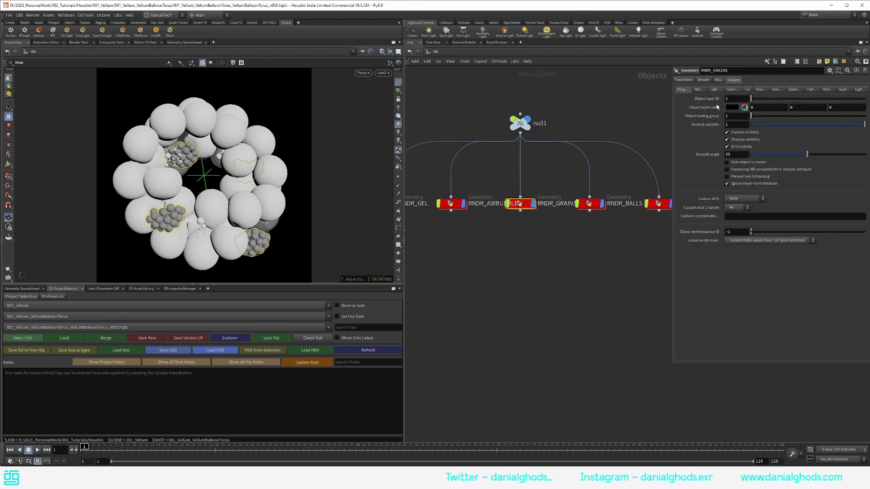
{"action": "left_click_drag", "start_coordinate": [670, 112], "coordinate": [582, 115]}
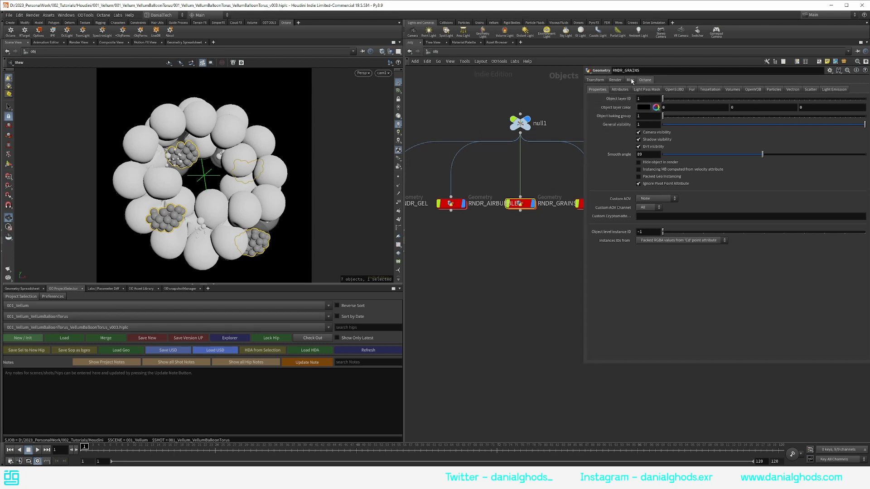
{"action": "left_click", "coordinate": [627, 90]}
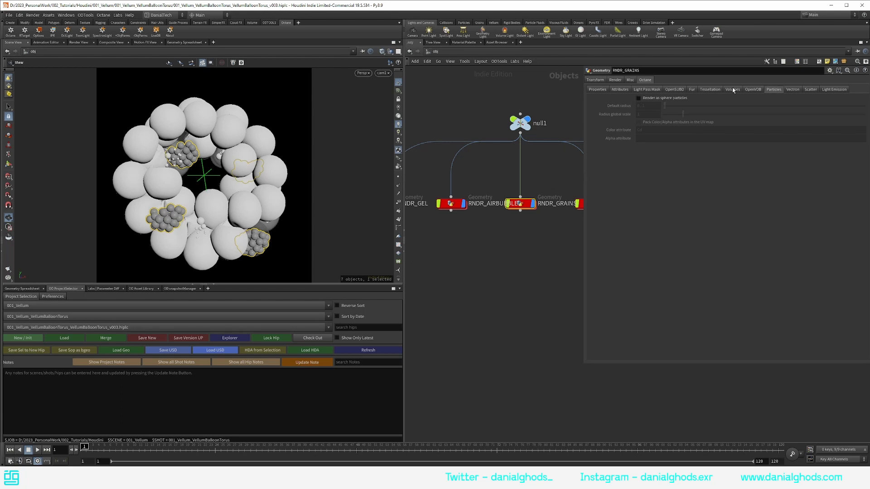
{"action": "left_click", "coordinate": [602, 89]}
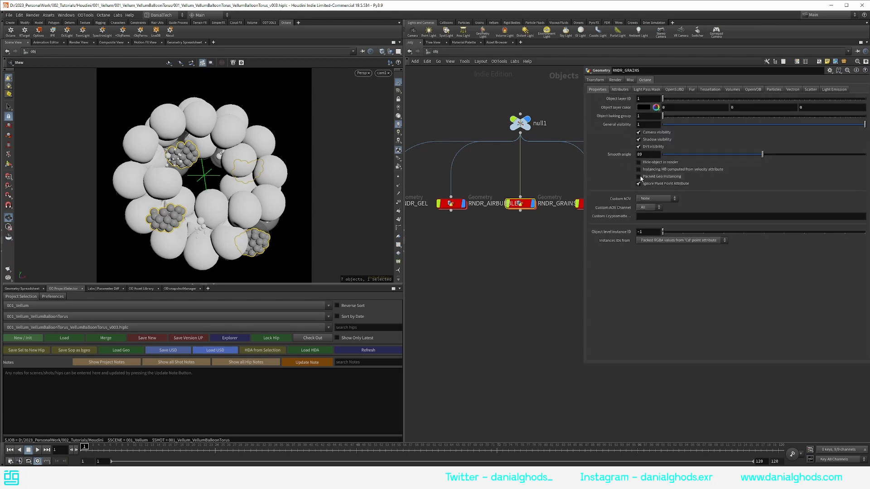
{"action": "left_click", "coordinate": [640, 177]}
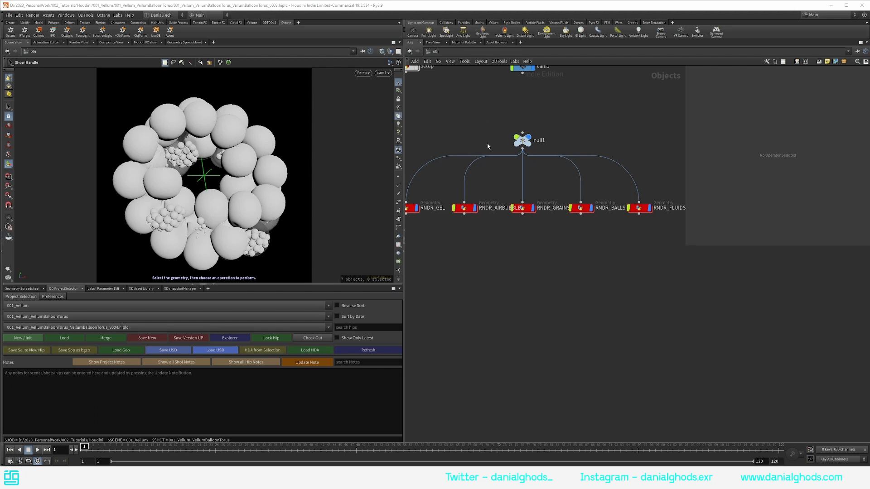
- Create a box geometry object below the render objects and go inside its network
{"action": "key", "text": "Tab"}
{"action": "type", "text": "box"}
{"action": "key", "text": "Return"}
{"action": "left_click", "coordinate": [524, 252]}
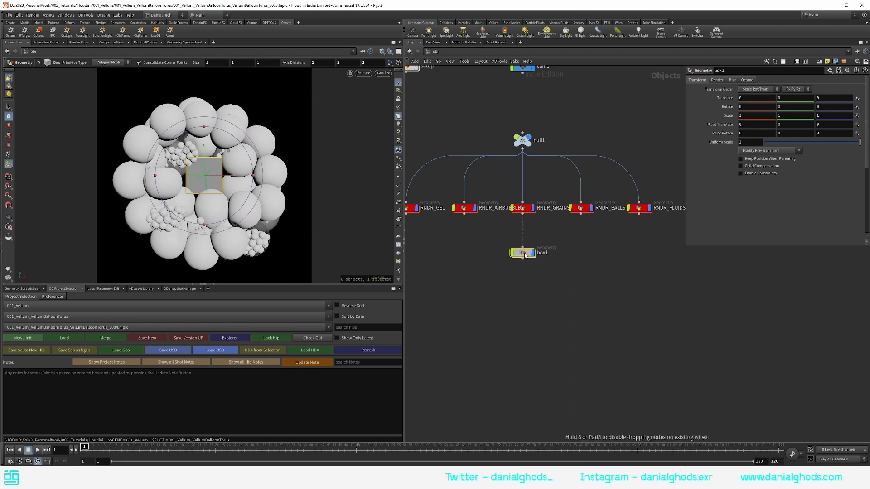
{"action": "double_click", "coordinate": [524, 253]}
- Set the box's X and Y size to 1.5 and its uniform scale to 15
{"action": "middle_click_drag", "start_coordinate": [600, 235], "coordinate": [531, 185]}
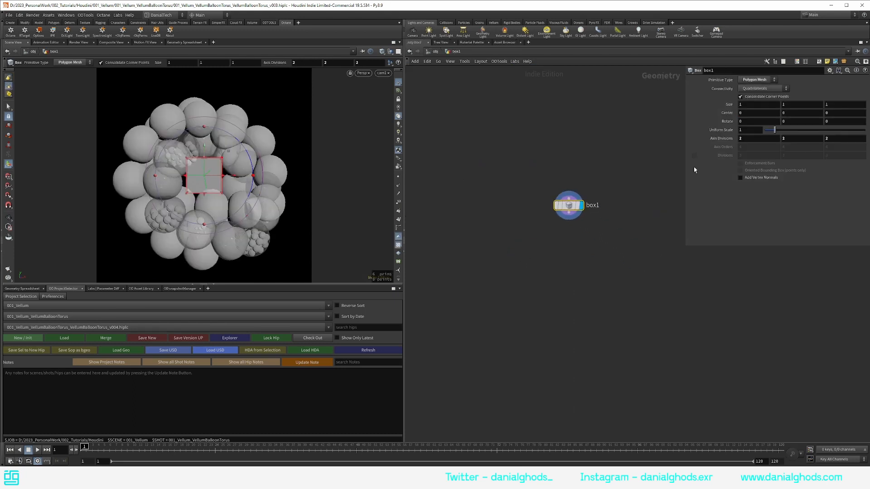
{"action": "type", "text": ".5"}
{"action": "key", "text": "Tab"}
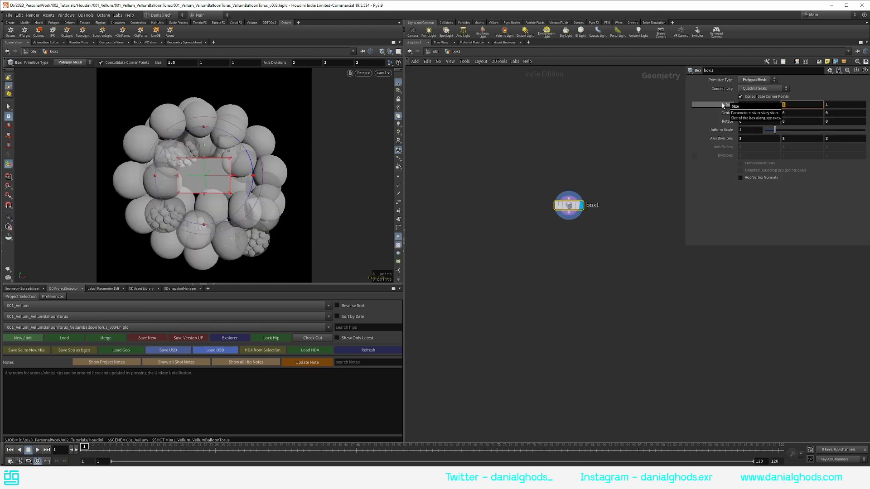
{"action": "type", "text": "1.5"}
{"action": "key", "text": "Tab"}
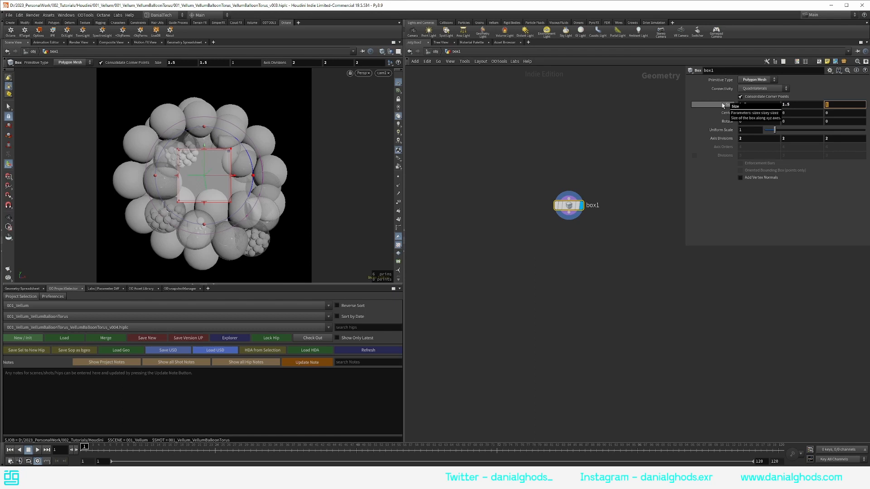
{"action": "left_click", "coordinate": [750, 130]}
{"action": "type", "text": "15"}
{"action": "key", "text": "Tab"}
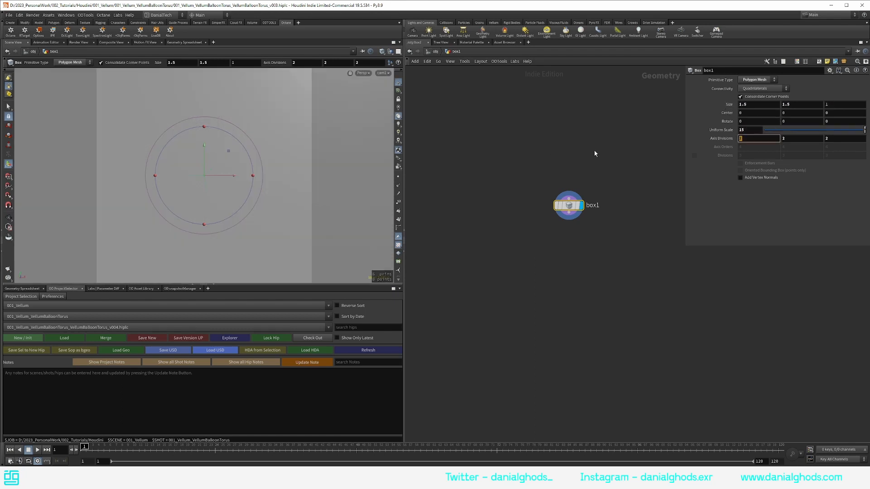
- Add a UV Unwrap node after the box and make it the displayed node
{"action": "key", "text": "Tab"}
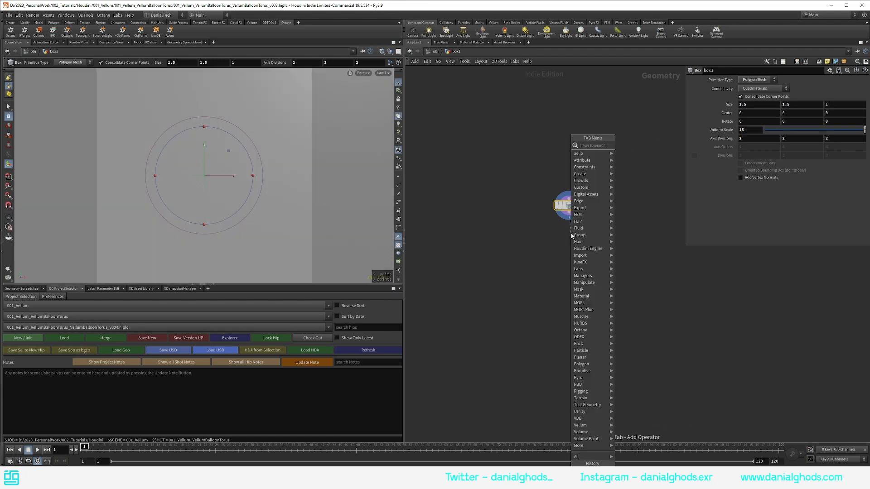
{"action": "type", "text": "uv unw"}
{"action": "key", "text": "Return"}
{"action": "left_click", "coordinate": [571, 234]}
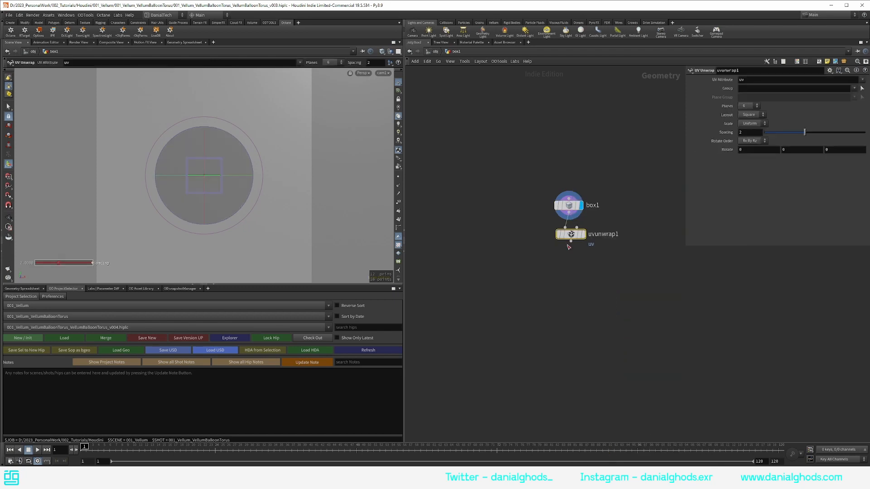
{"action": "left_click", "coordinate": [586, 223]}
{"action": "right_click_drag", "start_coordinate": [266, 181], "coordinate": [52, 210], "text": "alt"}
{"action": "scroll", "coordinate": [247, 180], "scroll_direction": "down", "scroll_amount": 5}
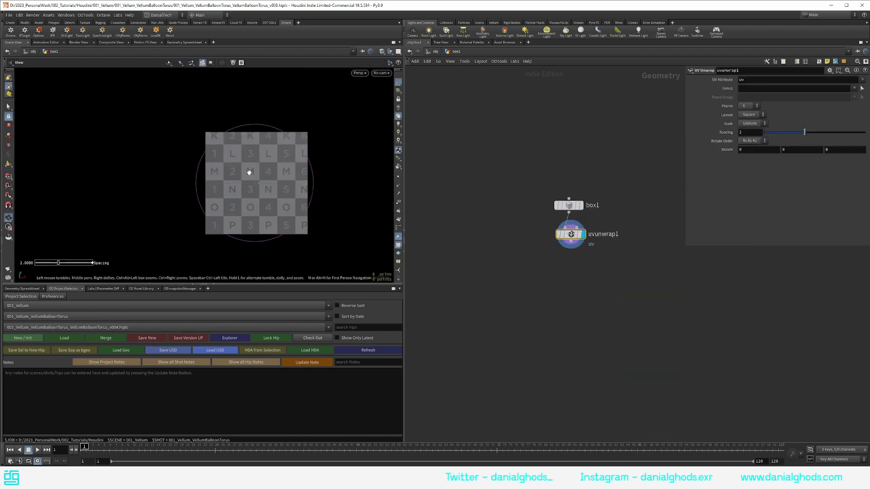
{"action": "left_click_drag", "start_coordinate": [249, 172], "coordinate": [229, 134], "text": "alt"}
- Delete the box's top face and large front face with a Blast node
{"action": "left_click", "coordinate": [9, 107]}
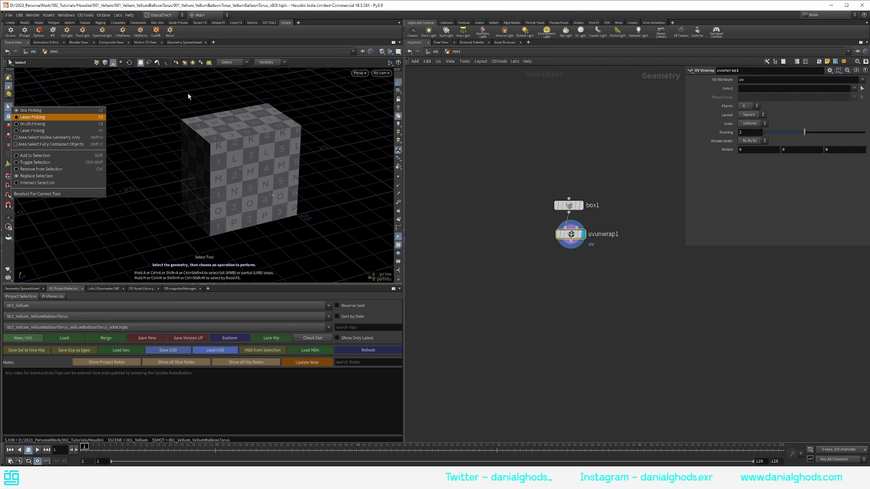
{"action": "left_click", "coordinate": [242, 122]}
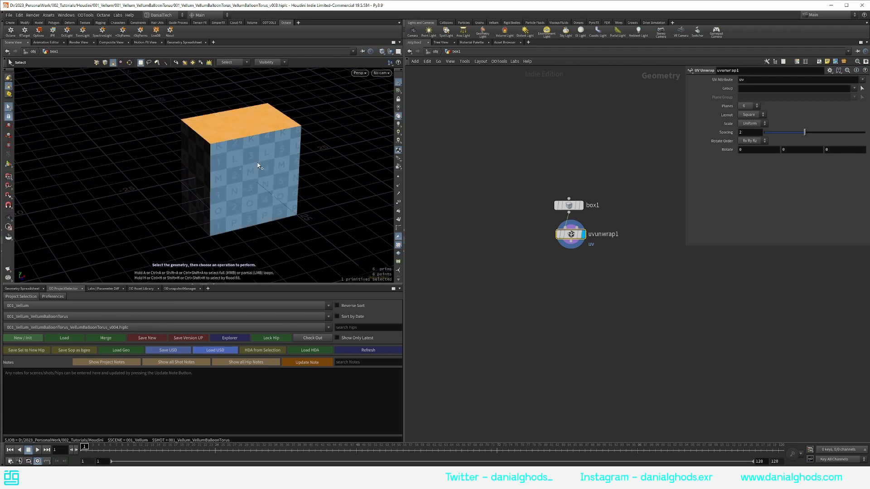
{"action": "left_click", "coordinate": [257, 164], "text": "shift"}
{"action": "right_click_drag", "start_coordinate": [258, 164], "coordinate": [334, 113], "text": "alt"}
{"action": "left_click_drag", "start_coordinate": [334, 113], "coordinate": [273, 135], "text": "alt"}
{"action": "key", "text": "Tab"}
{"action": "type", "text": "bl"}
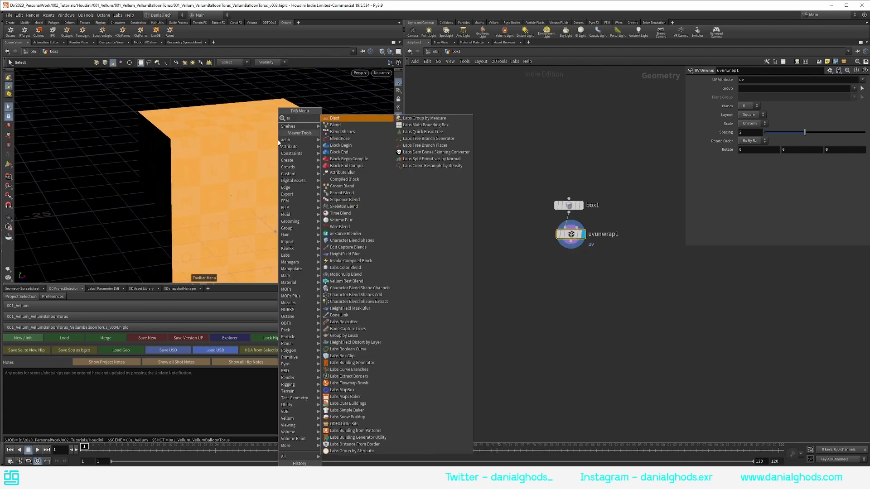
{"action": "key", "text": "Return"}
- Add a Reverse node after the Blast node to flip the backdrop's face normals, and display it
{"action": "key", "text": "Tab"}
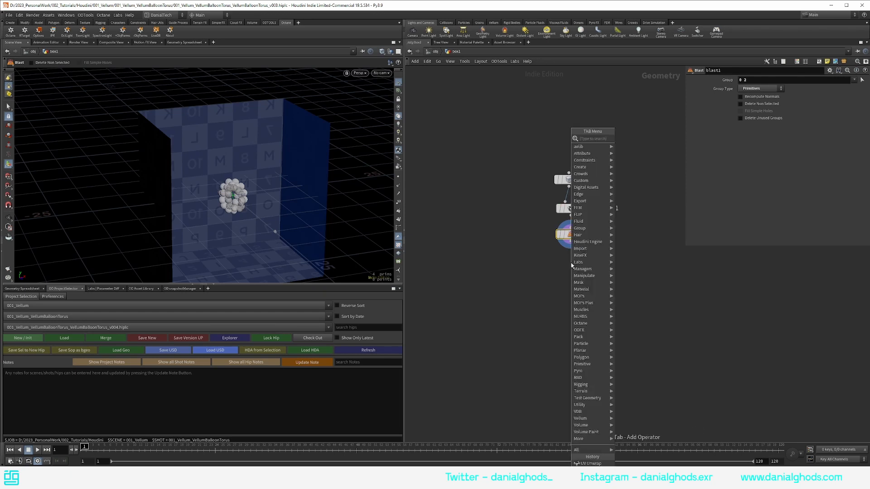
{"action": "type", "text": "rev"}
{"action": "left_click", "coordinate": [629, 139]}
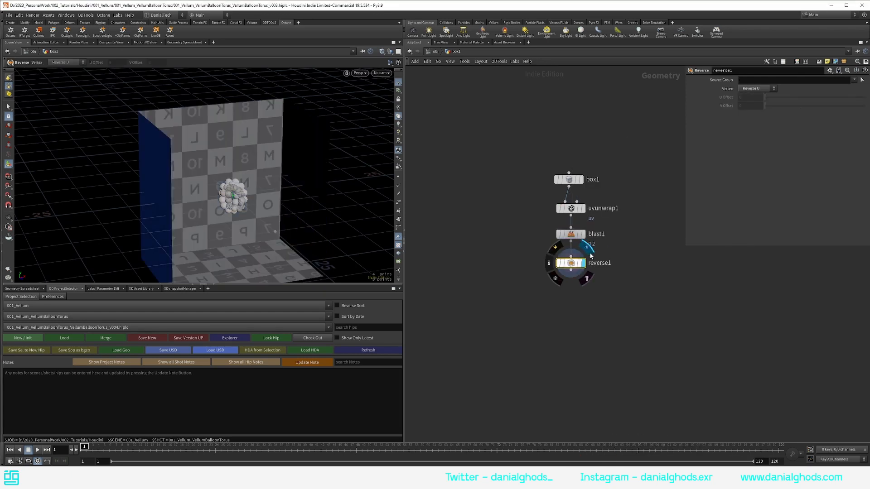
{"action": "left_click_drag", "start_coordinate": [290, 229], "coordinate": [272, 191], "text": "alt"}
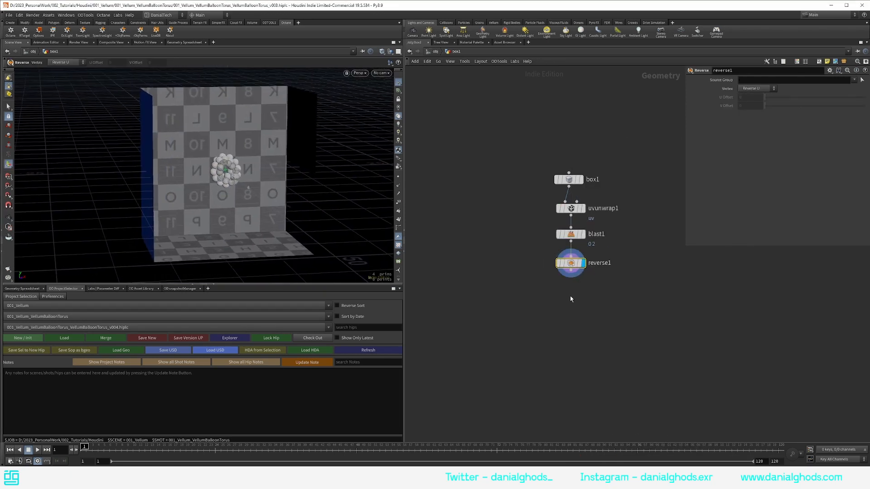
- Add a Subdivide node after the Reverse node with depth 6 and make it the displayed node
{"action": "left_click", "coordinate": [571, 270]}
{"action": "key", "text": "Tab"}
{"action": "type", "text": "subd"}
{"action": "key", "text": "Return"}
{"action": "left_click", "coordinate": [572, 292]}
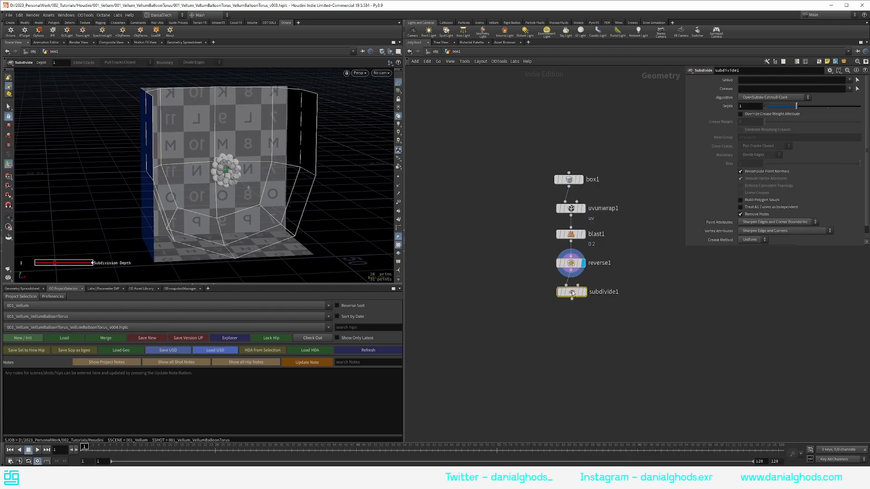
{"action": "left_click_drag", "start_coordinate": [747, 106], "coordinate": [693, 115]}
{"action": "type", "text": "6"}
{"action": "key", "text": "Return"}
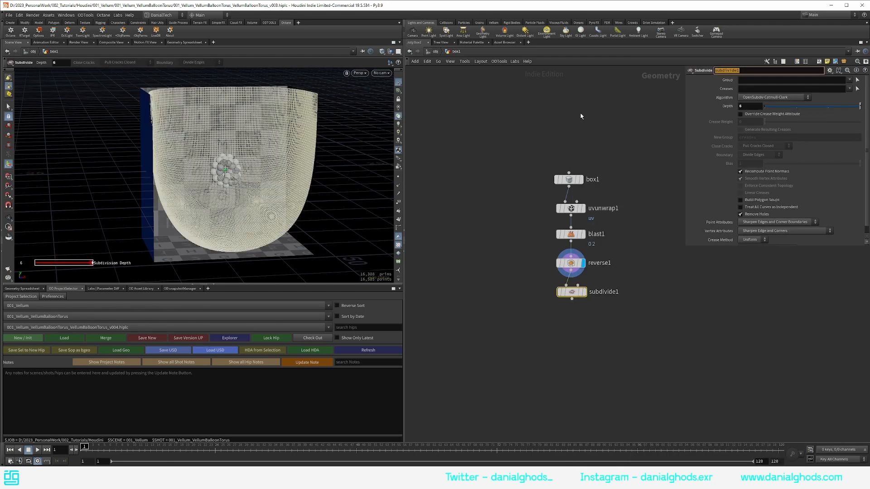
{"action": "left_click", "coordinate": [583, 291]}
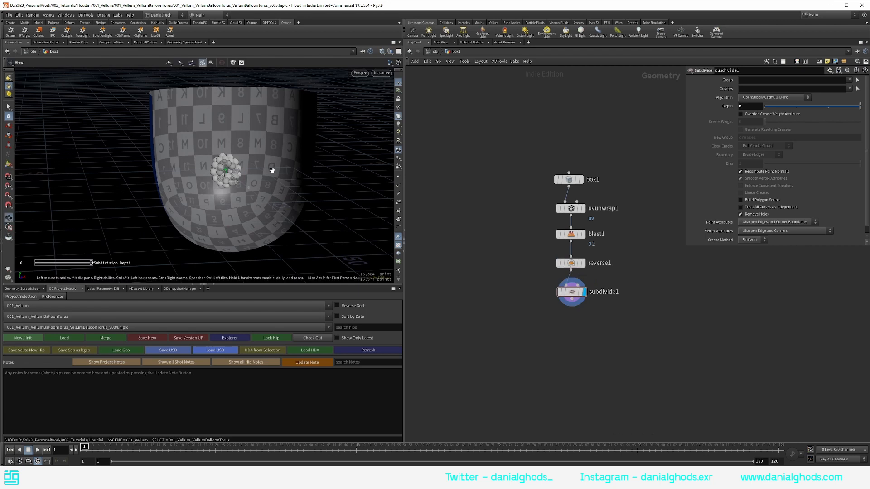
{"action": "left_click_drag", "start_coordinate": [272, 167], "coordinate": [286, 145]}
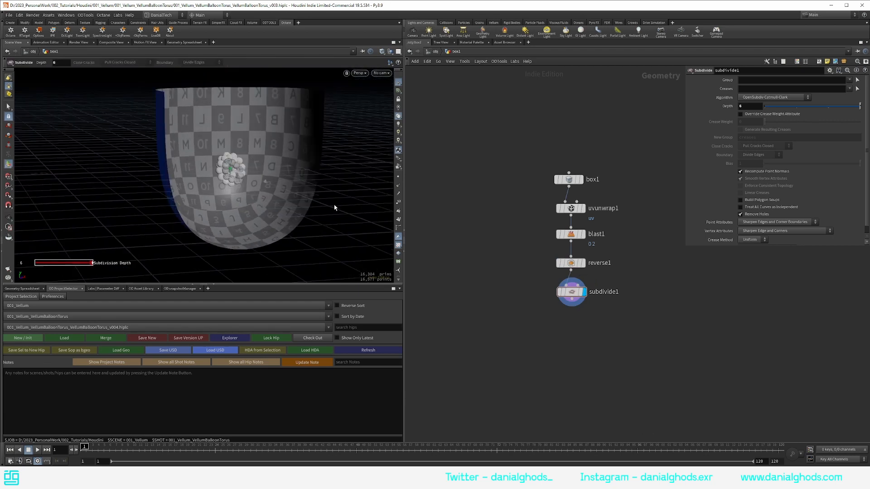
- Override the Subdivide node's crease weight attribute and set the crease weight to 2
{"action": "left_click", "coordinate": [752, 115]}
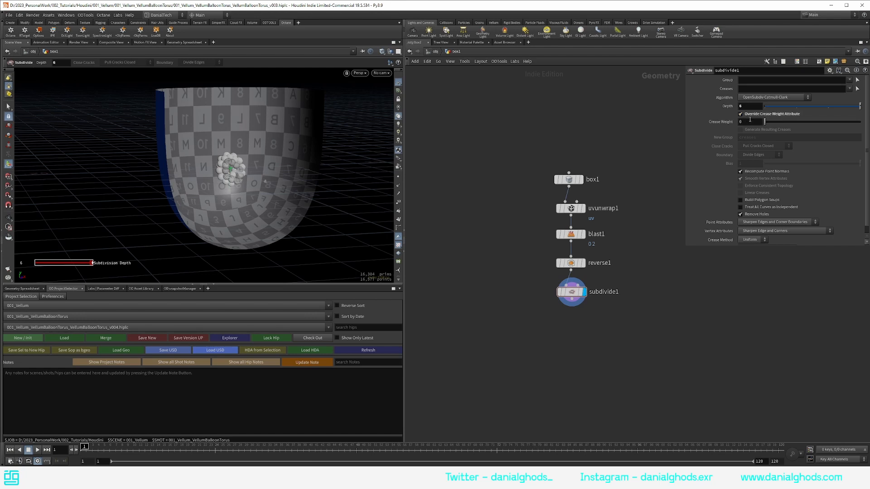
{"action": "type", "text": "2"}
{"action": "key", "text": "Return"}
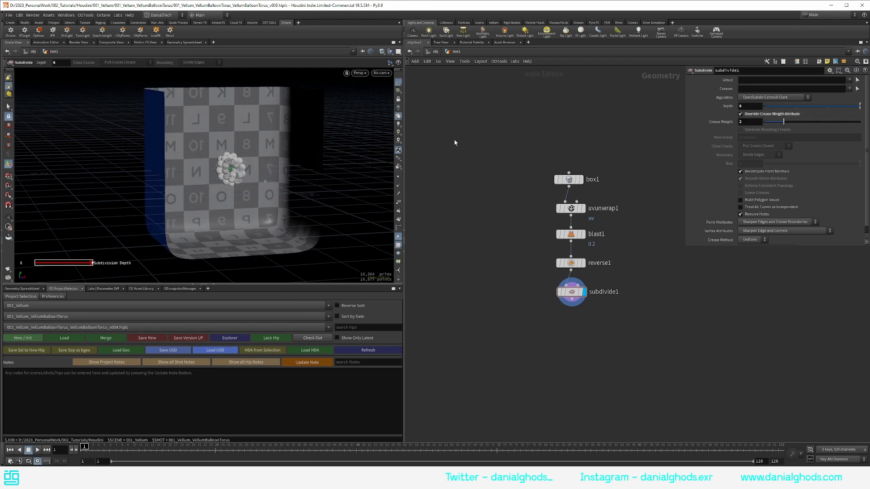
{"action": "left_click_drag", "start_coordinate": [313, 158], "coordinate": [271, 167], "text": "alt"}
- Add a Material node after the Subdivide node, assign /mat/Backdrop, display it and lay out the node chain
{"action": "middle_click_drag", "start_coordinate": [521, 268], "coordinate": [487, 230]}
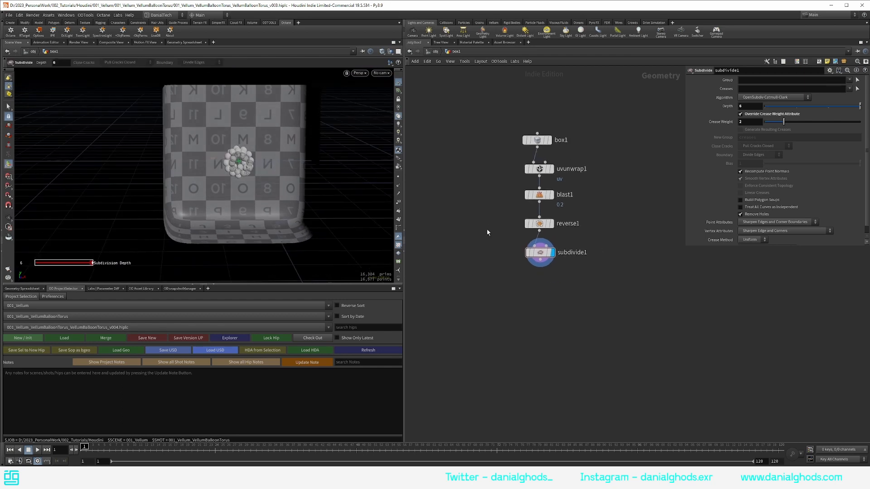
{"action": "key", "text": "Tab"}
{"action": "type", "text": "mate"}
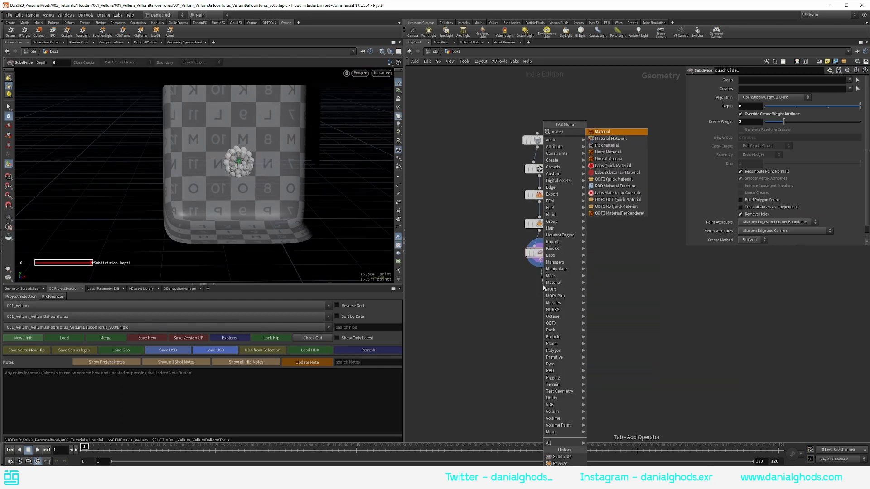
{"action": "key", "text": "Return"}
{"action": "left_click", "coordinate": [857, 131]}
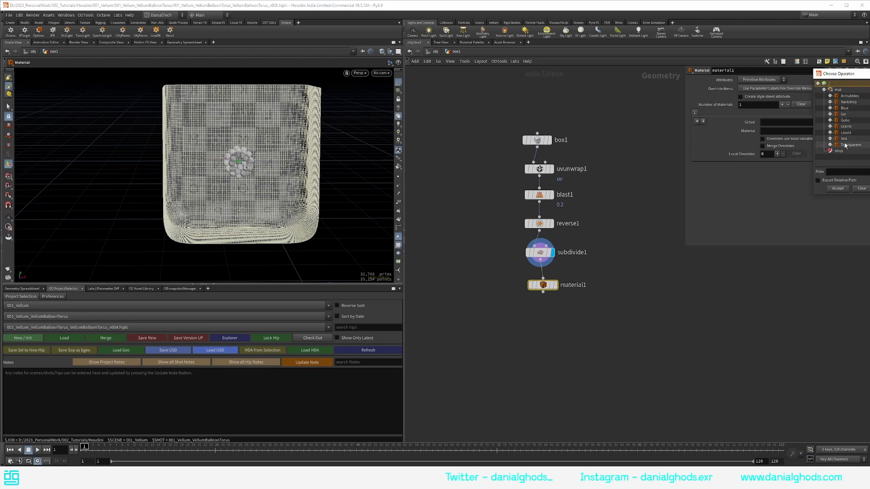
{"action": "double_click", "coordinate": [847, 103]}
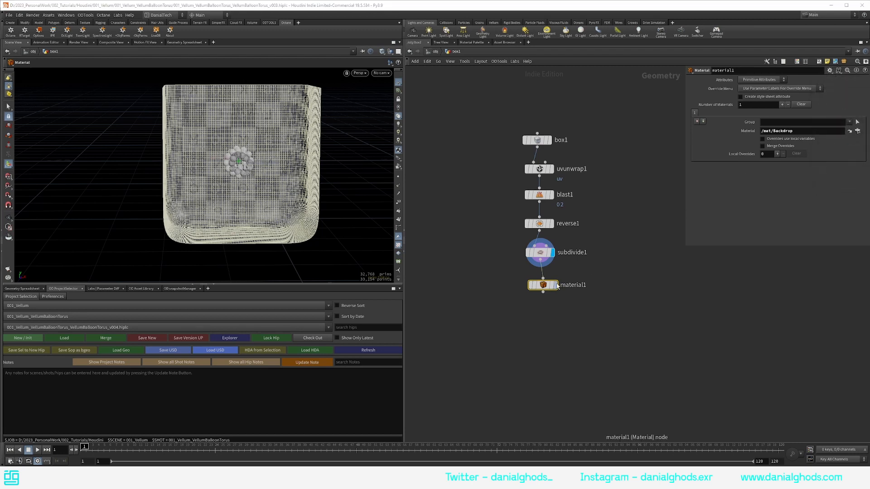
{"action": "left_click", "coordinate": [553, 284]}
{"action": "left_click_drag", "start_coordinate": [516, 322], "coordinate": [562, 122]}
{"action": "key", "text": "l"}
- Add a Null node named RNDR_BACKDROP after the Material node and make it the displayed node
{"action": "left_click", "coordinate": [537, 281]}
{"action": "key", "text": "Tab"}
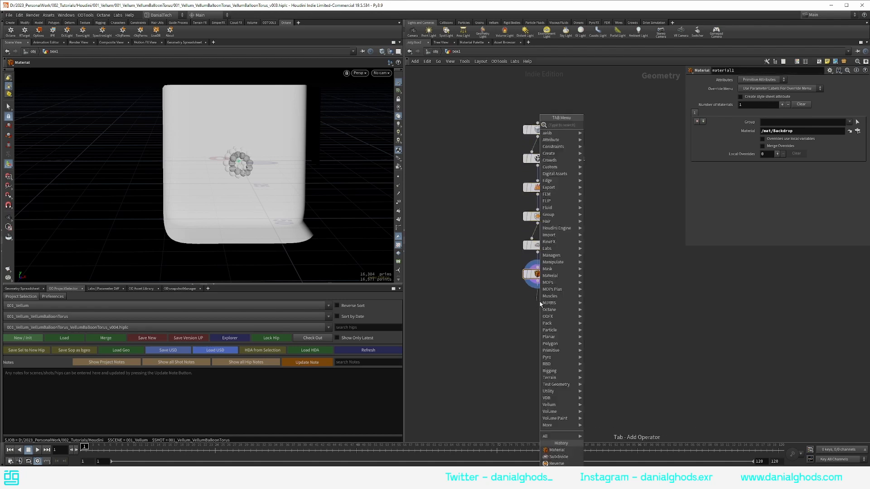
{"action": "type", "text": "null"}
{"action": "key", "text": "Return"}
{"action": "left_click", "coordinate": [539, 302]}
{"action": "left_click_drag", "start_coordinate": [539, 301], "coordinate": [540, 306]}
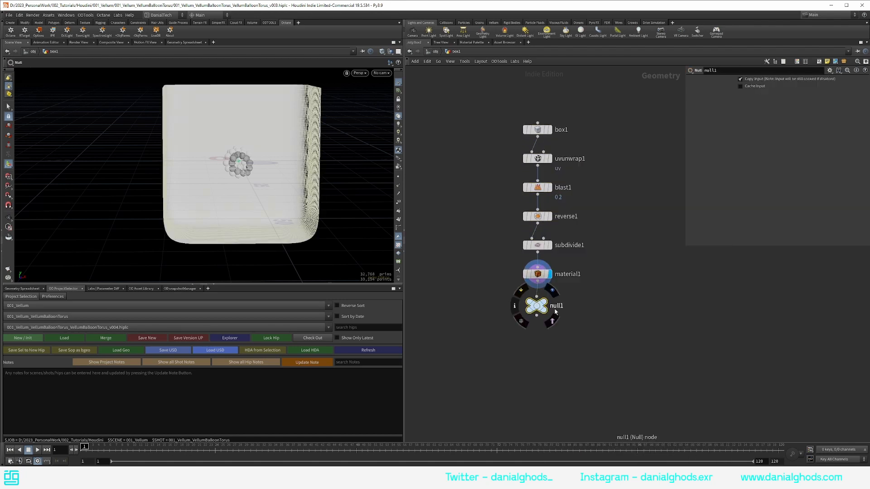
{"action": "double_click", "coordinate": [555, 306]}
{"action": "type", "text": "R"}
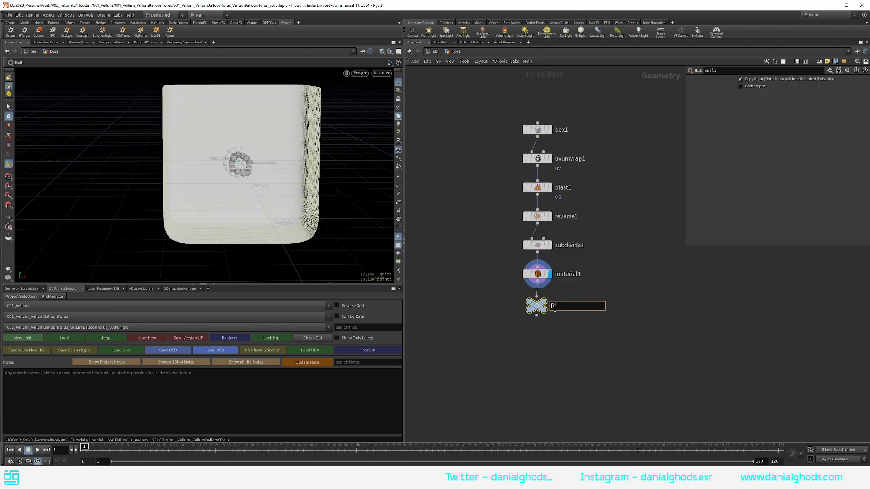
{"action": "type", "text": "NDR_BACKDROP"}
{"action": "key", "text": "Return"}
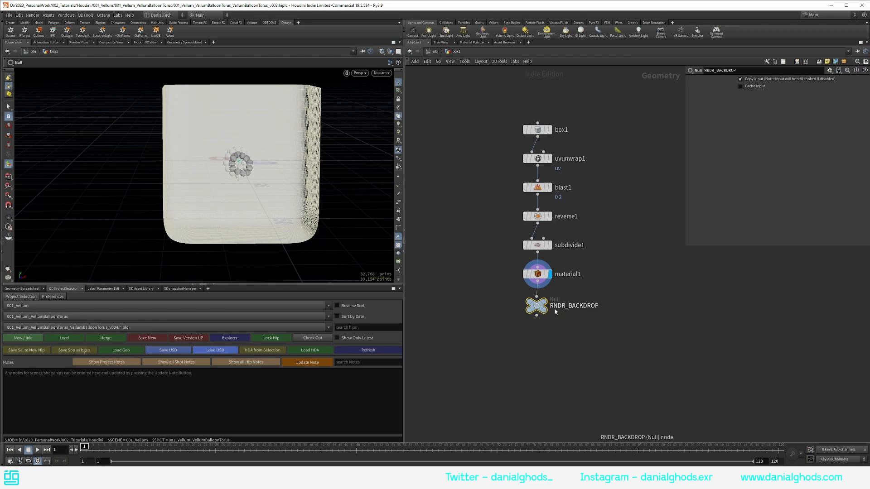
{"action": "left_click", "coordinate": [544, 303]}
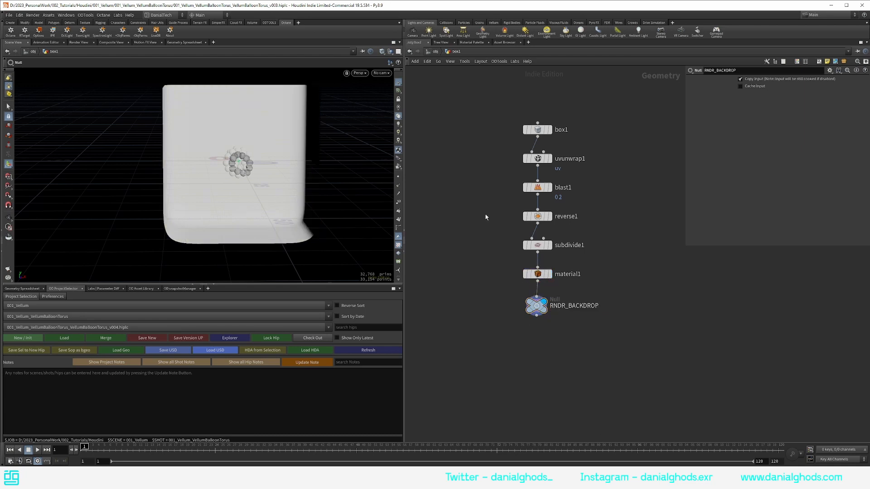
- Return to the object level, rename the box object as RNDR_BACKDROP and colour its node red
{"action": "left_click", "coordinate": [433, 52]}
{"action": "double_click", "coordinate": [544, 253]}
{"action": "type", "text": "R"}
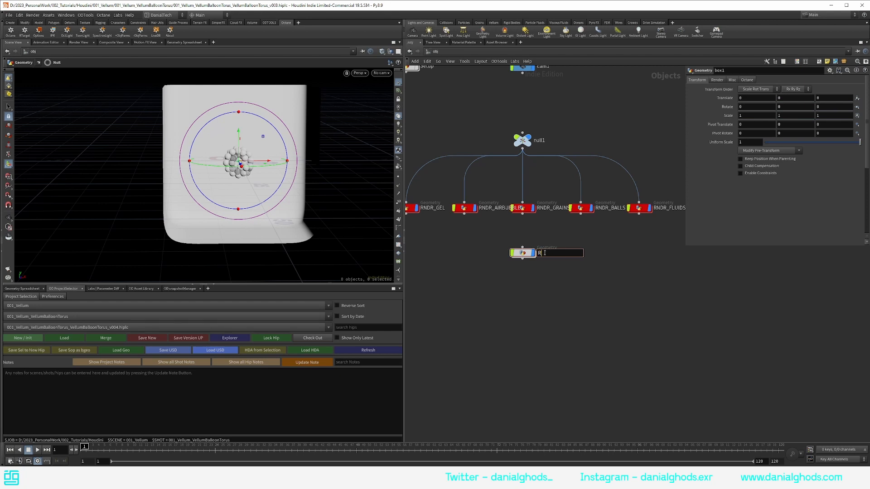
{"action": "type", "text": "NDR_BACKDROP"}
{"action": "key", "text": "Return"}
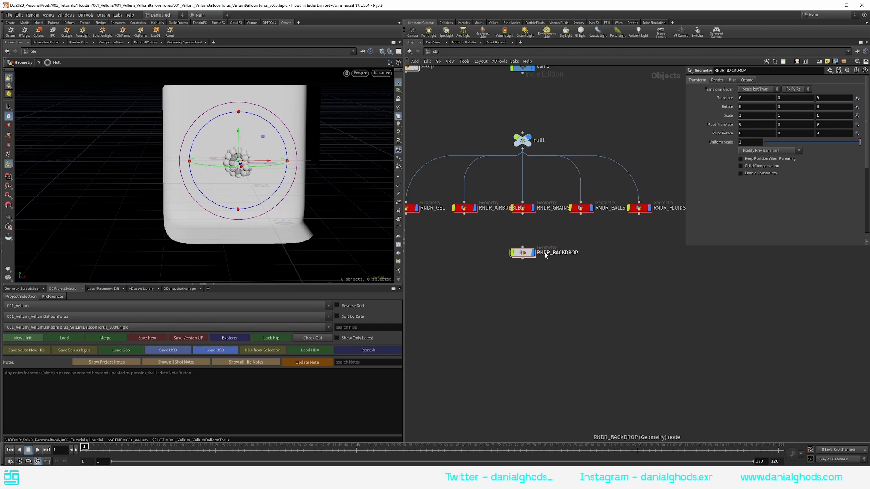
{"action": "key", "text": "c"}
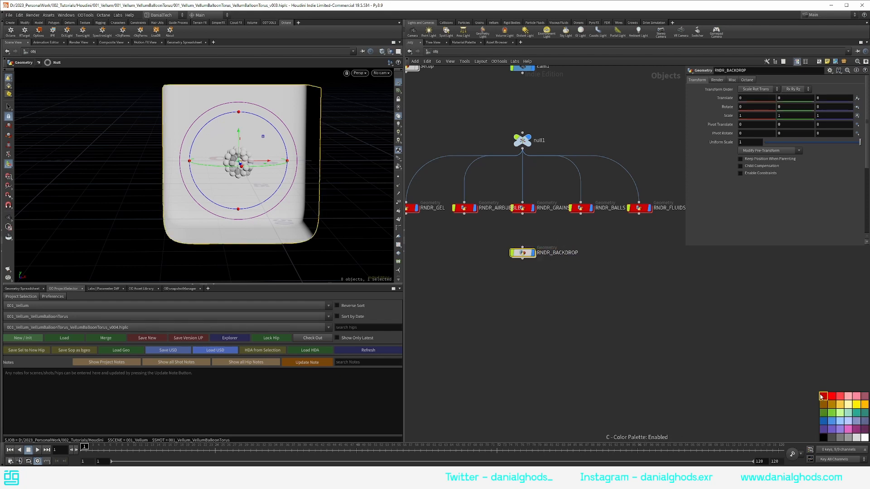
{"action": "left_click", "coordinate": [824, 396]}
{"action": "left_click", "coordinate": [704, 328]}
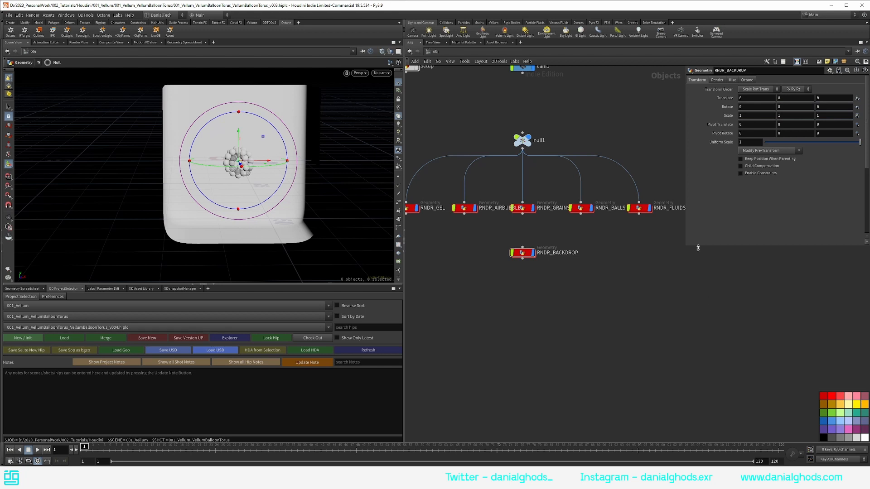
- Open the Octane IPR to render the balloon torus with the new backdrop
{"action": "middle_click_drag", "start_coordinate": [677, 254], "coordinate": [648, 312]}
{"action": "scroll", "coordinate": [648, 312], "scroll_direction": "down", "scroll_amount": 2}
{"action": "middle_click_drag", "start_coordinate": [288, 146], "coordinate": [279, 165], "text": "alt"}
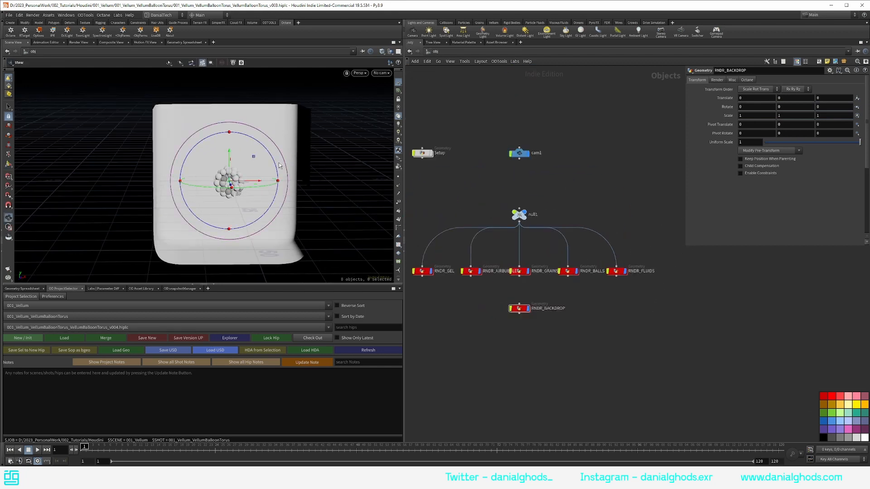
{"action": "left_click_drag", "start_coordinate": [279, 165], "coordinate": [230, 114], "text": "alt"}
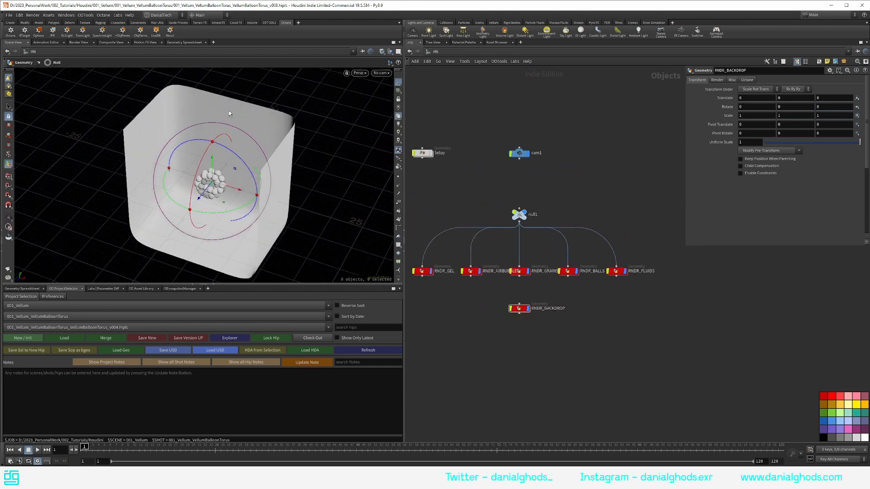
{"action": "left_click", "coordinate": [53, 30]}
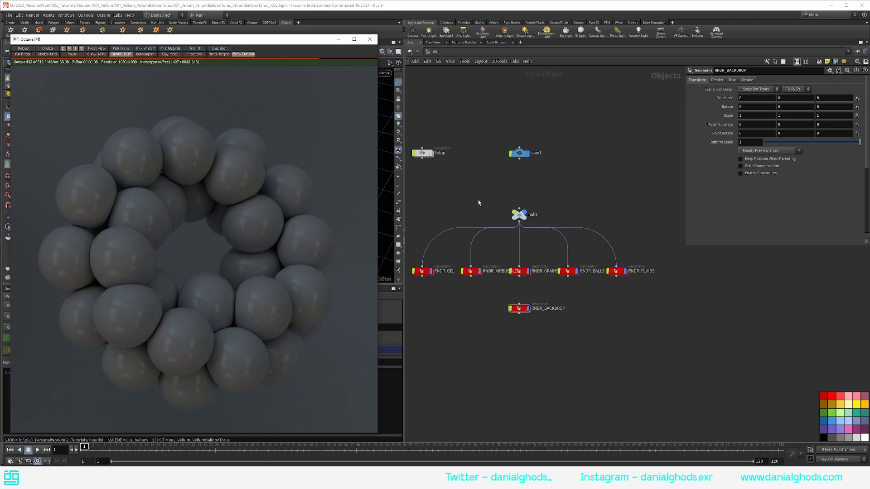
- Add an Octane light object and place its node beside RNDR_FLUIDS in the object network
{"action": "middle_click_drag", "start_coordinate": [535, 201], "coordinate": [486, 170]}
{"action": "middle_click_drag", "start_coordinate": [596, 184], "coordinate": [570, 182]}
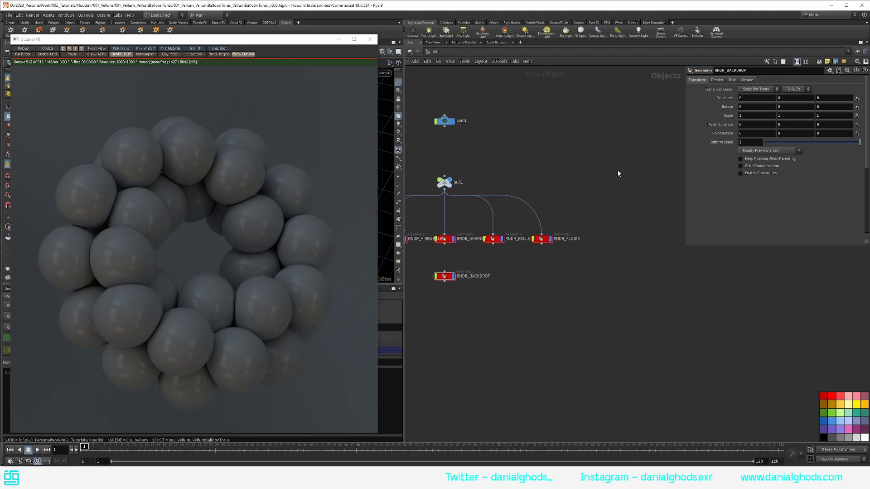
{"action": "key", "text": "Tab"}
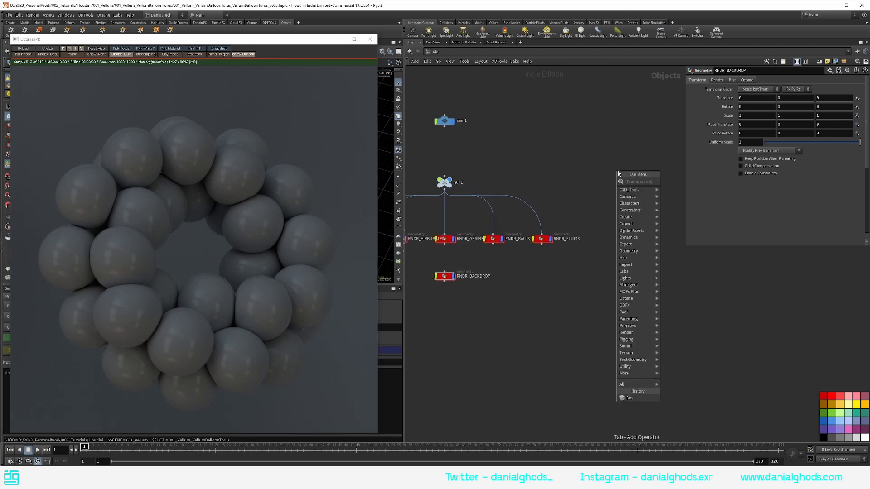
{"action": "type", "text": "oct"}
{"action": "key", "text": "Return"}
{"action": "left_click", "coordinate": [619, 172]}
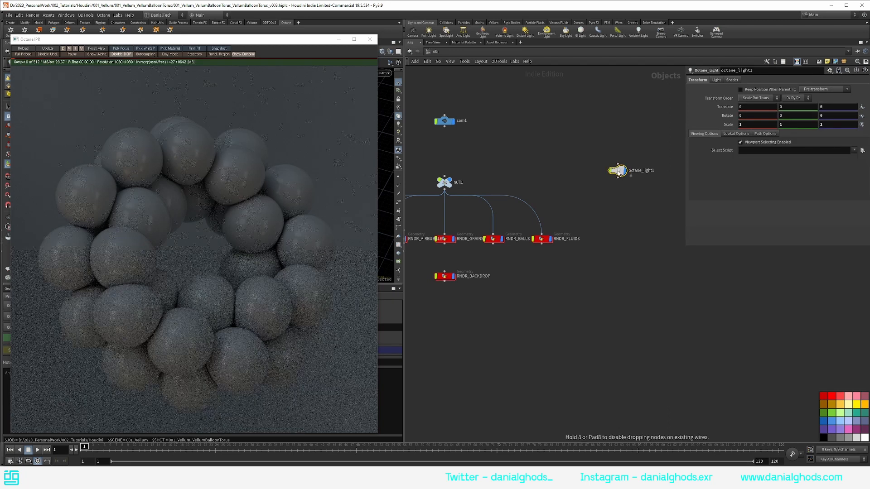
{"action": "left_click_drag", "start_coordinate": [618, 172], "coordinate": [619, 243]}
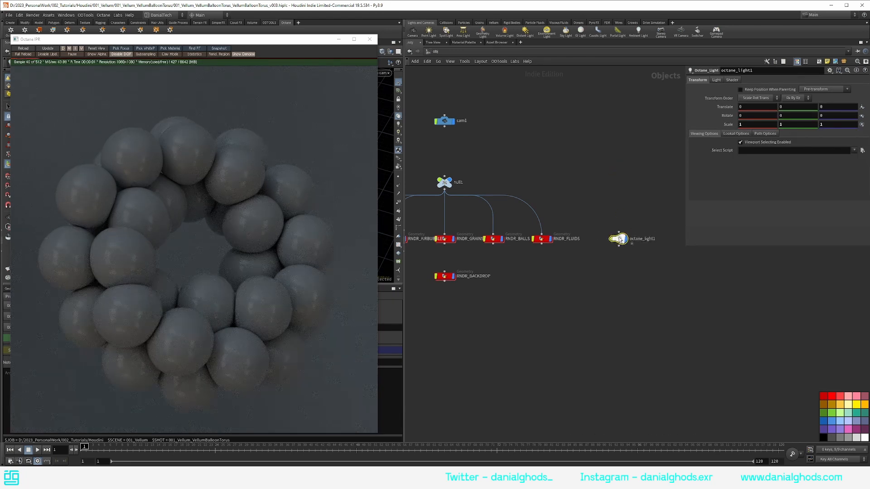
- Set the Octane light's blackbody emission efficiency to 1
{"action": "left_click", "coordinate": [717, 80]}
{"action": "left_click", "coordinate": [733, 80]}
{"action": "left_click_drag", "start_coordinate": [752, 130], "coordinate": [655, 130]}
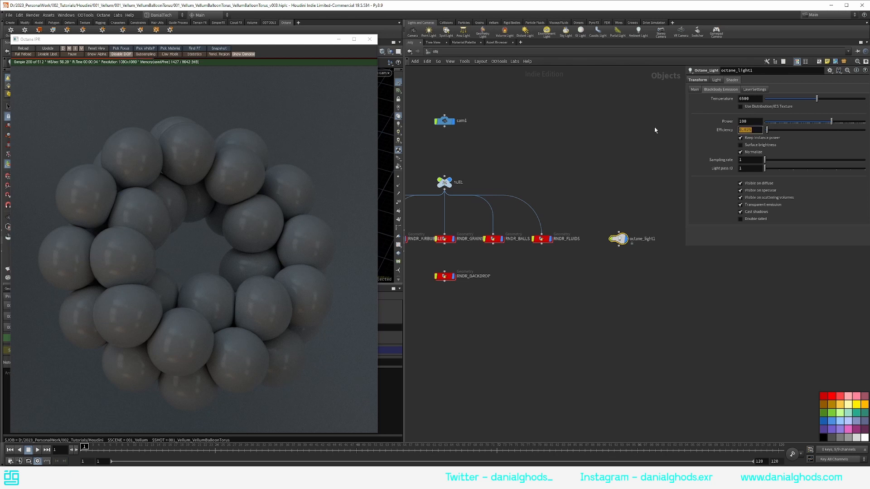
{"action": "type", "text": "1"}
{"action": "key", "text": "Return"}
{"action": "left_click", "coordinate": [637, 142]}
- Add a Null object above the Octane light, connect it as the light's parent and name it X
{"action": "middle_click_drag", "start_coordinate": [639, 178], "coordinate": [603, 171]}
{"action": "key", "text": "Tab"}
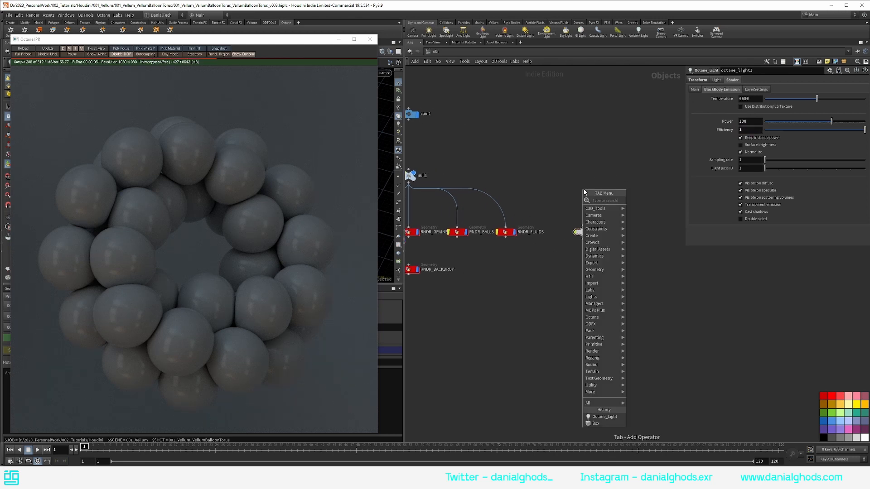
{"action": "type", "text": "null"}
{"action": "key", "text": "Return"}
{"action": "left_click", "coordinate": [582, 189]}
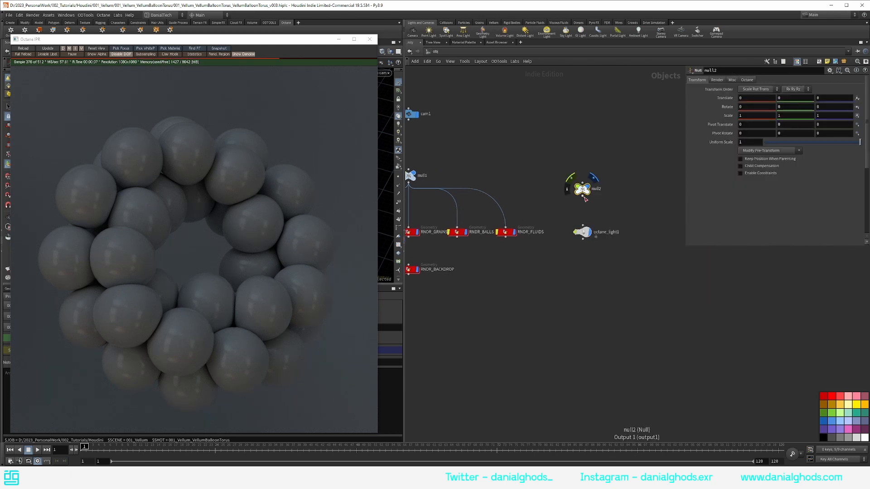
{"action": "left_click_drag", "start_coordinate": [582, 196], "coordinate": [583, 225]}
{"action": "double_click", "coordinate": [596, 189]}
{"action": "type", "text": "X"}
{"action": "key", "text": "Return"}
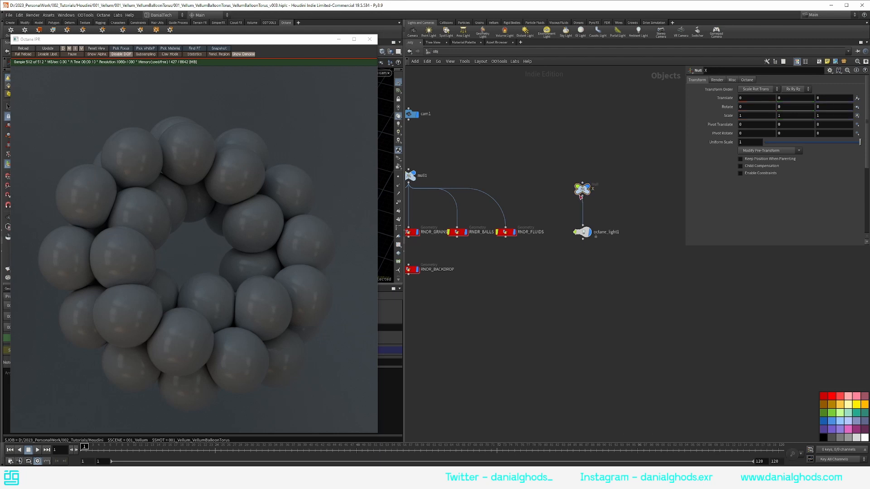
- Duplicate the X null as a parent above it in the chain and name the copy Y
{"action": "left_click_drag", "start_coordinate": [584, 195], "coordinate": [583, 174]}
{"action": "left_click_drag", "start_coordinate": [583, 176], "coordinate": [582, 194]}
{"action": "double_click", "coordinate": [594, 169]}
{"action": "type", "text": "Y"}
{"action": "key", "text": "Return"}
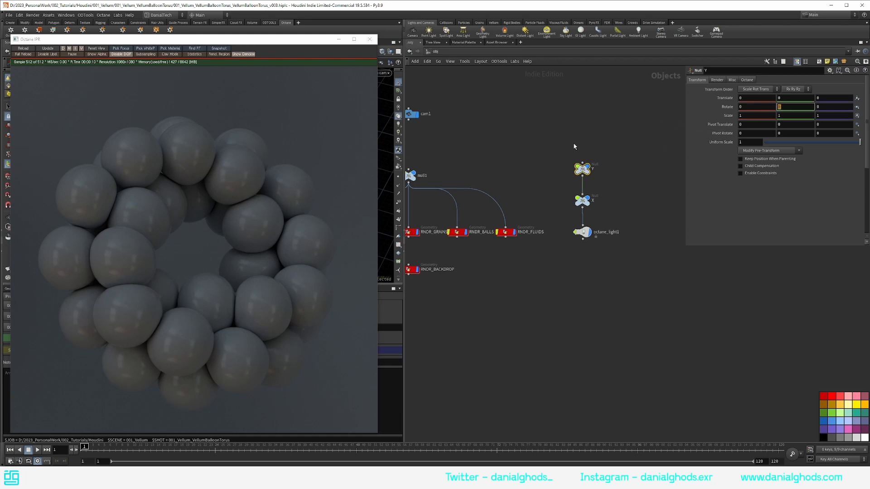
- Rotate null Y by 45 in Y and null X by -45 in X, closing the Octane IPR in between
{"action": "key", "text": "Tab"}
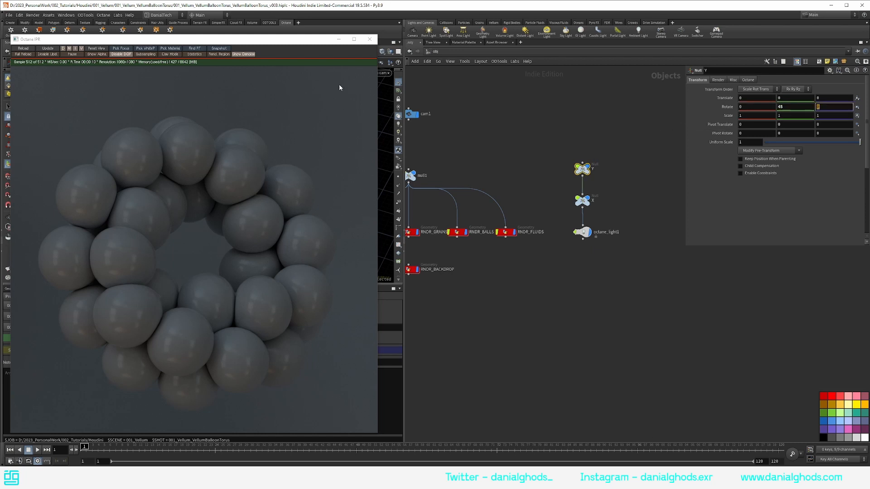
{"action": "left_click", "coordinate": [370, 39]}
{"action": "left_click_drag", "start_coordinate": [230, 165], "coordinate": [290, 150], "text": "alt"}
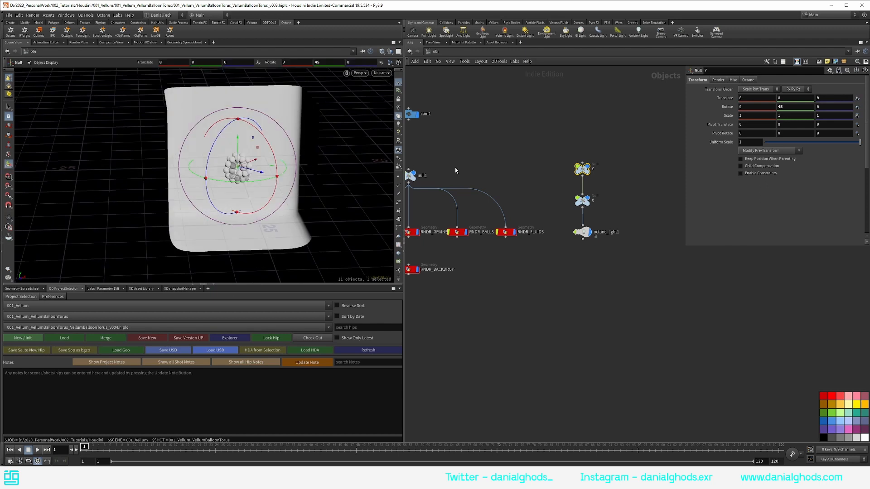
{"action": "left_click", "coordinate": [582, 200]}
{"action": "type", "text": "-45"}
{"action": "key", "text": "Return"}
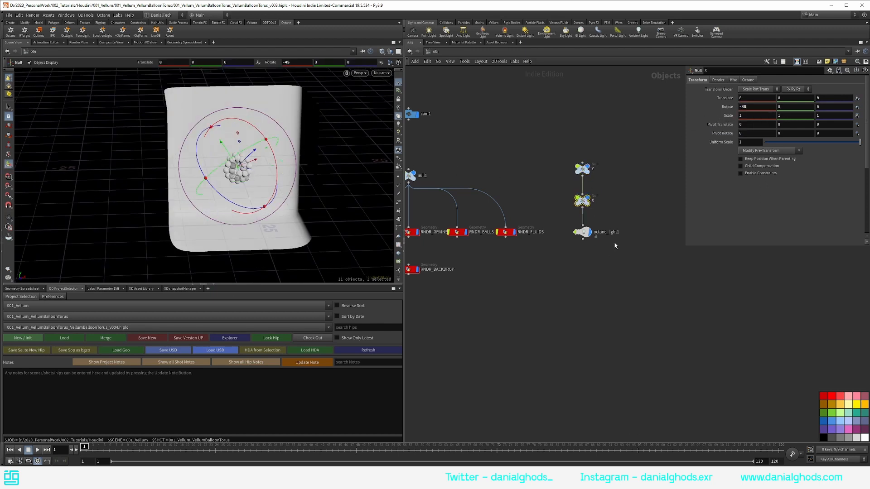
- Set the Octane light's Z translation to 15
{"action": "scroll", "coordinate": [255, 165], "scroll_direction": "up", "scroll_amount": 5}
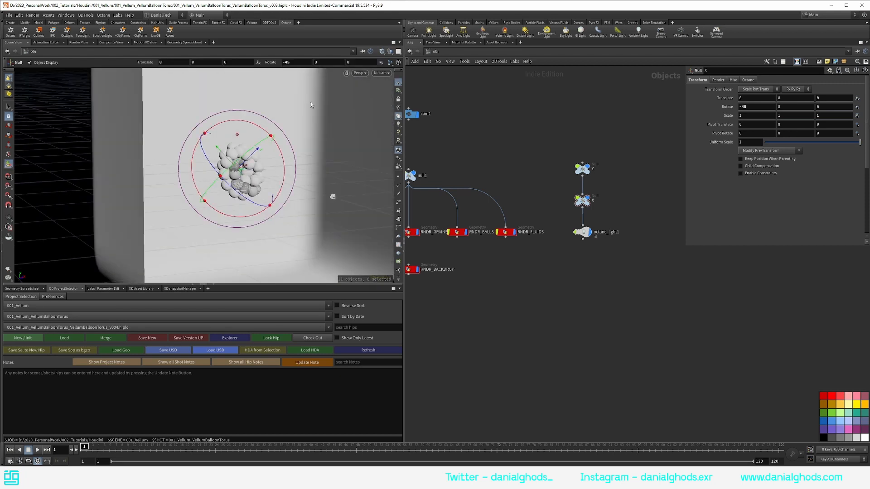
{"action": "right_click_drag", "start_coordinate": [294, 154], "coordinate": [163, 169], "text": "alt"}
{"action": "left_click_drag", "start_coordinate": [295, 163], "coordinate": [253, 170], "text": "alt"}
{"action": "middle_click_drag", "start_coordinate": [272, 164], "coordinate": [252, 172], "text": "alt"}
{"action": "scroll", "coordinate": [577, 220], "scroll_direction": "up", "scroll_amount": 3}
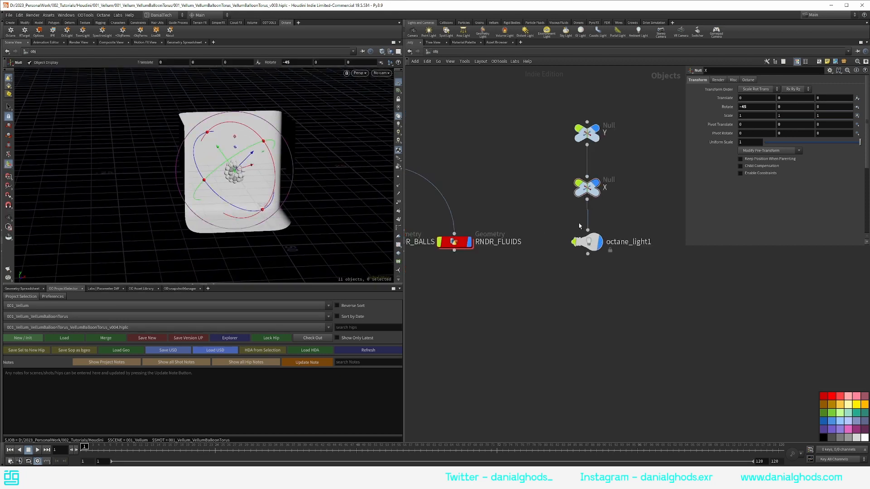
{"action": "left_click", "coordinate": [586, 241]}
{"action": "left_click", "coordinate": [697, 80]}
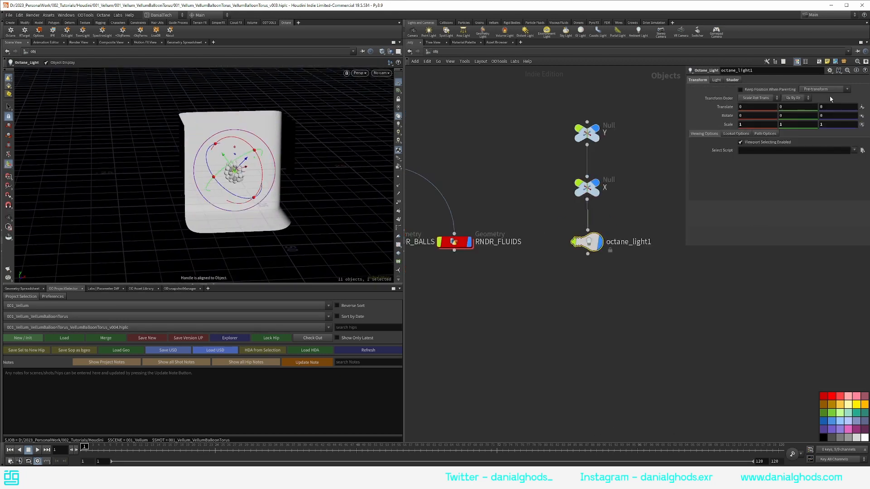
{"action": "middle_click_drag", "start_coordinate": [831, 108], "coordinate": [838, 108]}
{"action": "double_click", "coordinate": [825, 108]}
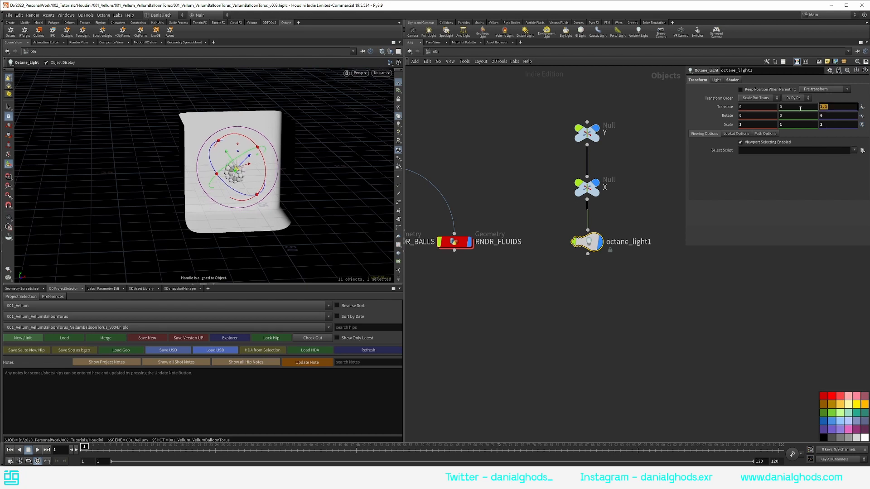
{"action": "type", "text": "15"}
{"action": "key", "text": "Tab"}
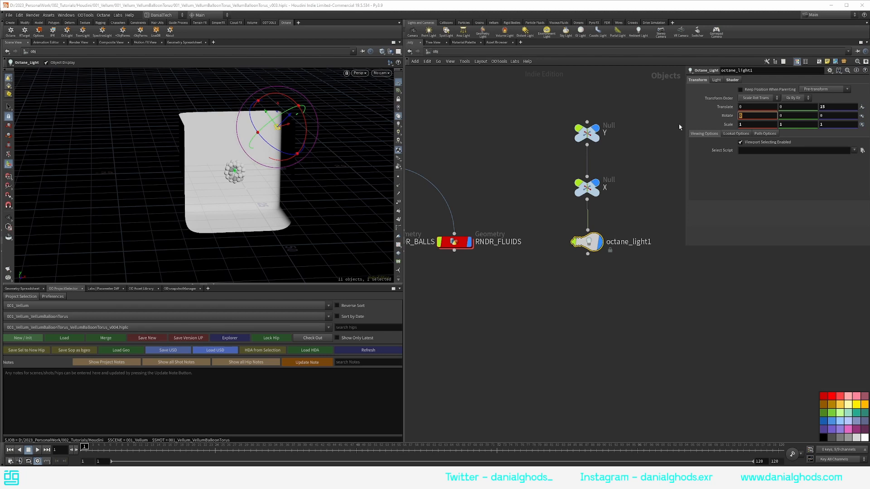
- Increase the Octane light's Z translation to 18
{"action": "left_click", "coordinate": [835, 106]}
{"action": "key", "text": "BackSpace"}
{"action": "type", "text": "8"}
{"action": "key", "text": "Return"}
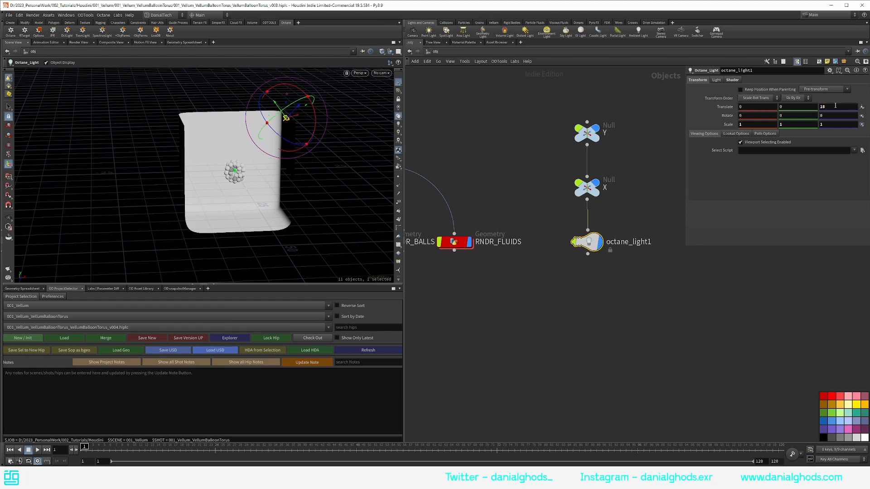
{"action": "left_click", "coordinate": [531, 176]}
{"action": "scroll", "coordinate": [262, 140], "scroll_direction": "up", "scroll_amount": 5}
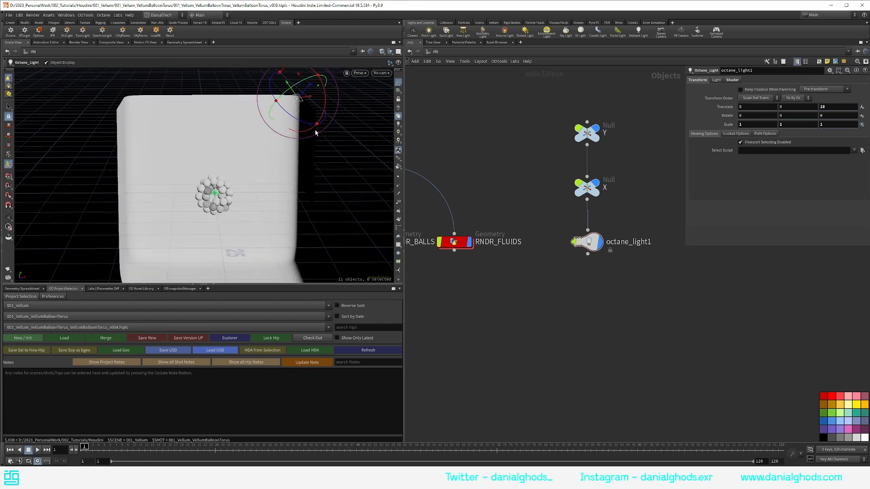
- Preview the repositioned light in the Octane IPR and close the preview
{"action": "left_click", "coordinate": [52, 31]}
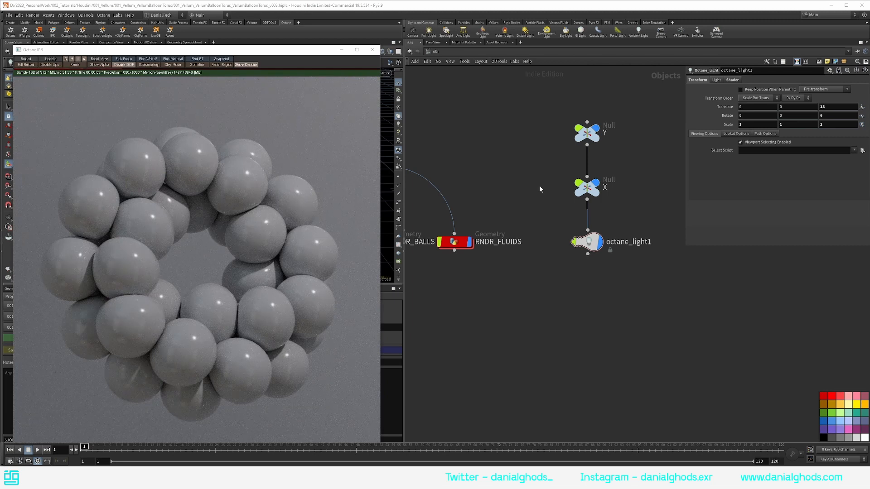
{"action": "scroll", "coordinate": [553, 182], "scroll_direction": "down", "scroll_amount": 2}
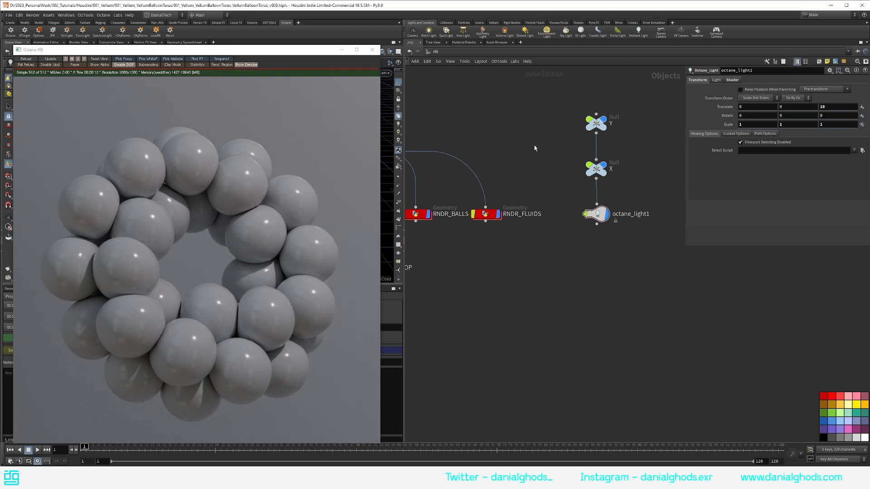
{"action": "left_click", "coordinate": [373, 52]}
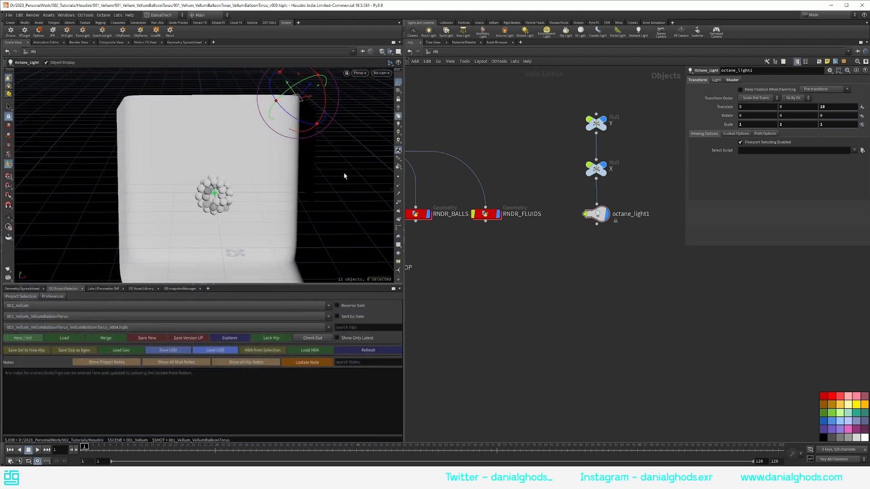
- Add a grid object beside the Octane light and parent it to null X
{"action": "key", "text": "Tab"}
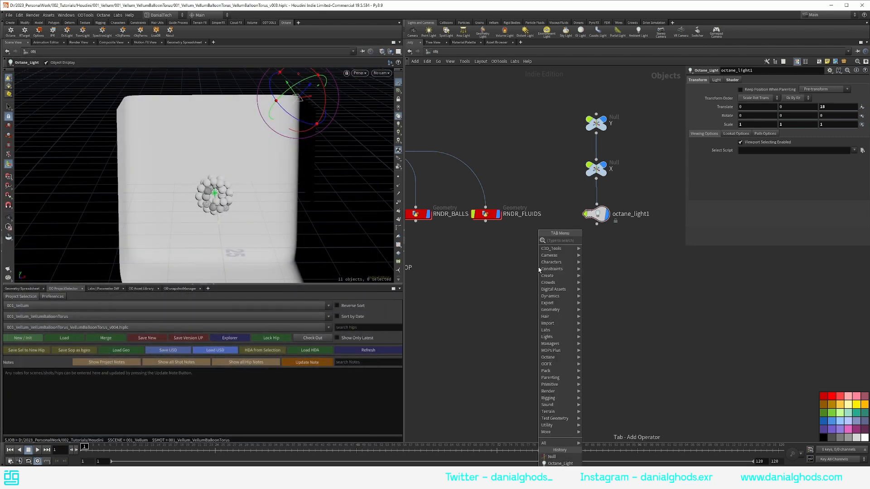
{"action": "type", "text": "grid"}
{"action": "key", "text": "Return"}
{"action": "left_click_drag", "start_coordinate": [541, 272], "coordinate": [669, 219]}
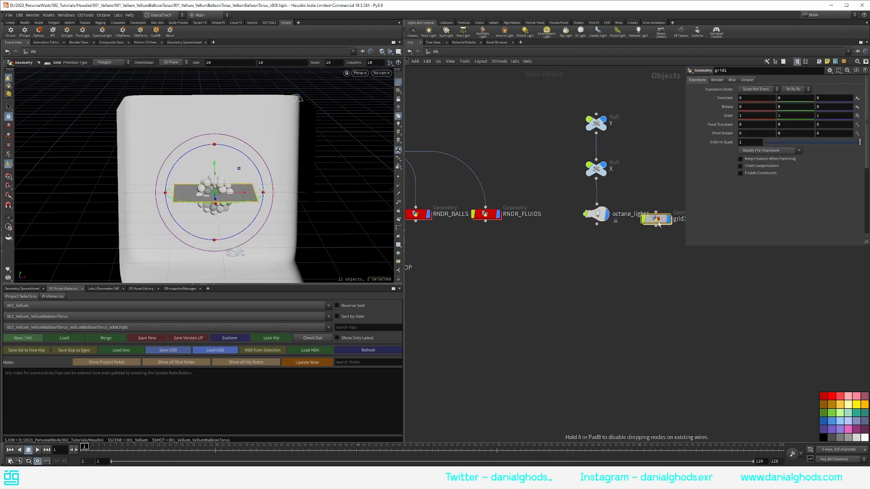
{"action": "middle_click_drag", "start_coordinate": [669, 219], "coordinate": [583, 212]}
{"action": "left_click", "coordinate": [511, 172]}
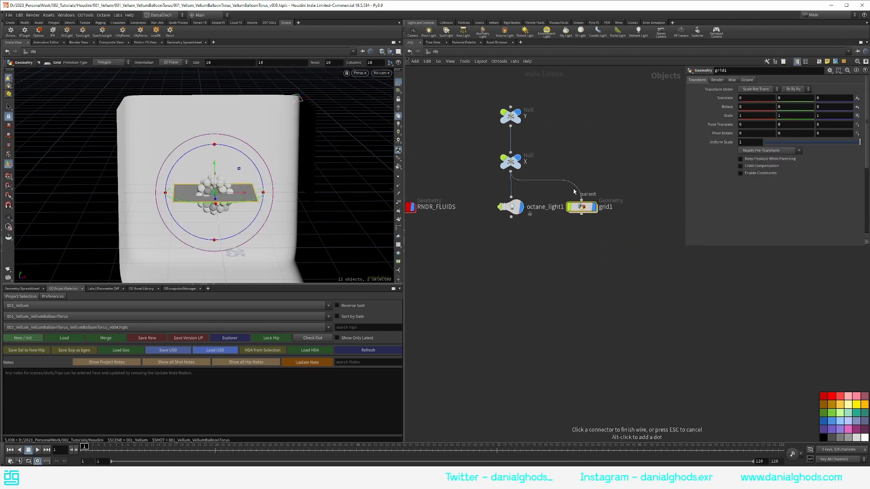
{"action": "left_click", "coordinate": [580, 198]}
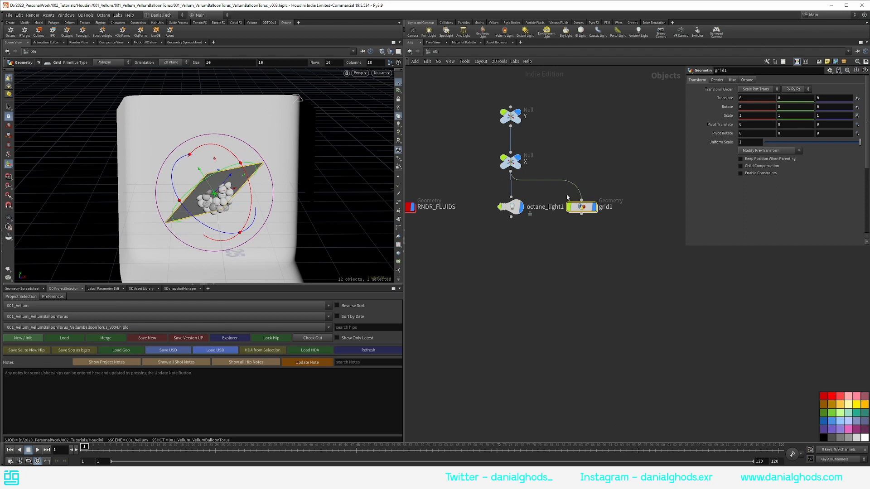
- Enter the grid object and set the grid's rows and columns to 2 each
{"action": "double_click", "coordinate": [582, 207]}
{"action": "left_click_drag", "start_coordinate": [749, 132], "coordinate": [655, 140]}
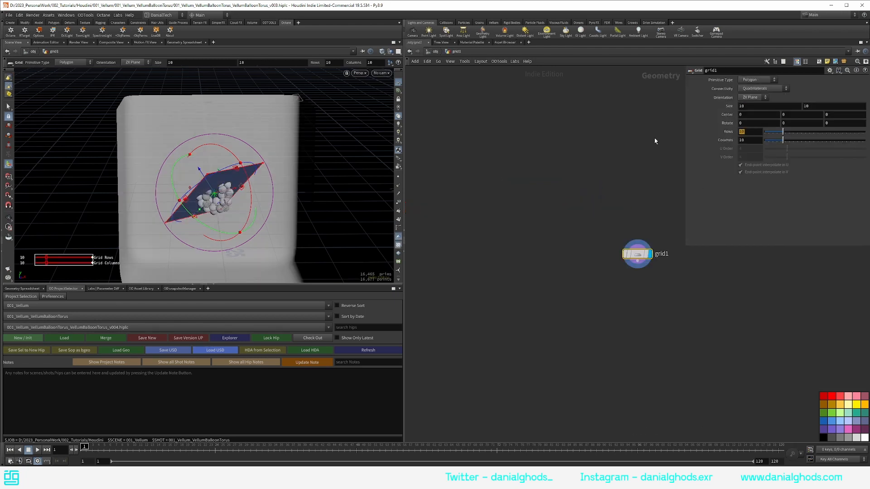
{"action": "type", "text": "2"}
{"action": "key", "text": "Tab"}
{"action": "type", "text": "2"}
{"action": "key", "text": "Tab"}
{"action": "left_click", "coordinate": [604, 184]}
{"action": "middle_click_drag", "start_coordinate": [604, 185], "coordinate": [513, 155]}
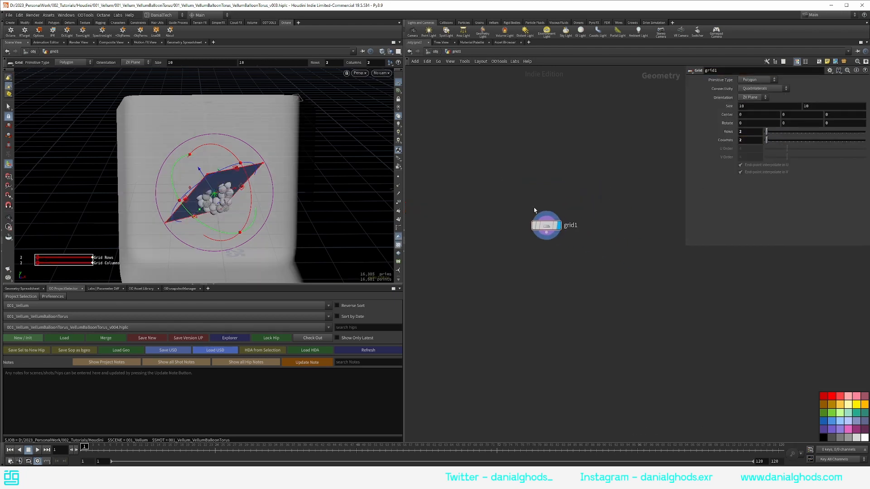
- Append a UV Flatten node to the grid and make it the displayed node
{"action": "left_click", "coordinate": [546, 232]}
{"action": "key", "text": "Tab"}
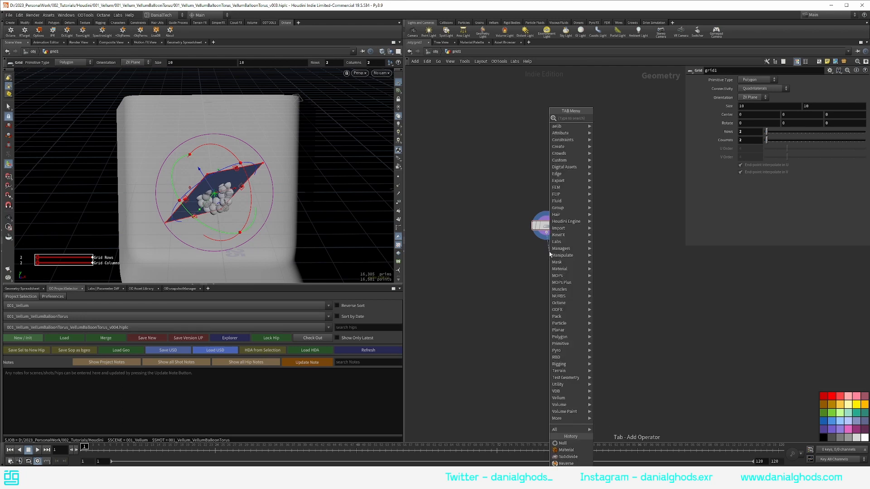
{"action": "type", "text": "uv flatten"}
{"action": "key", "text": "Return"}
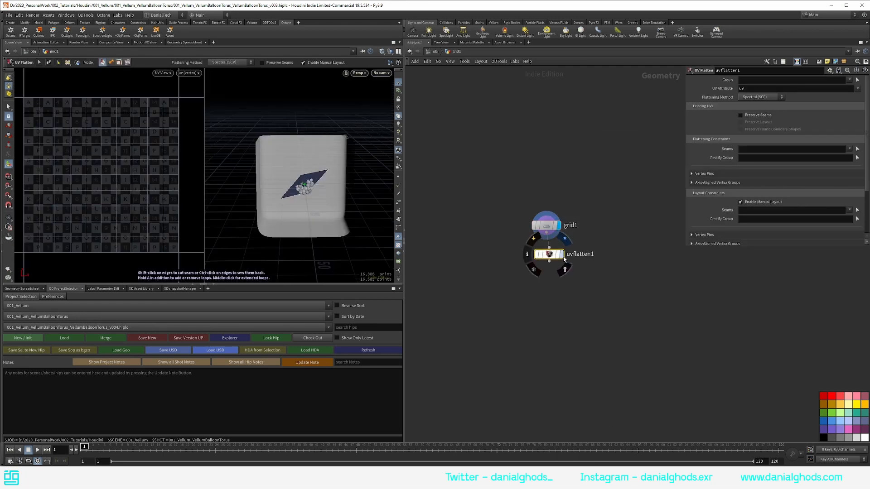
{"action": "left_click", "coordinate": [565, 259]}
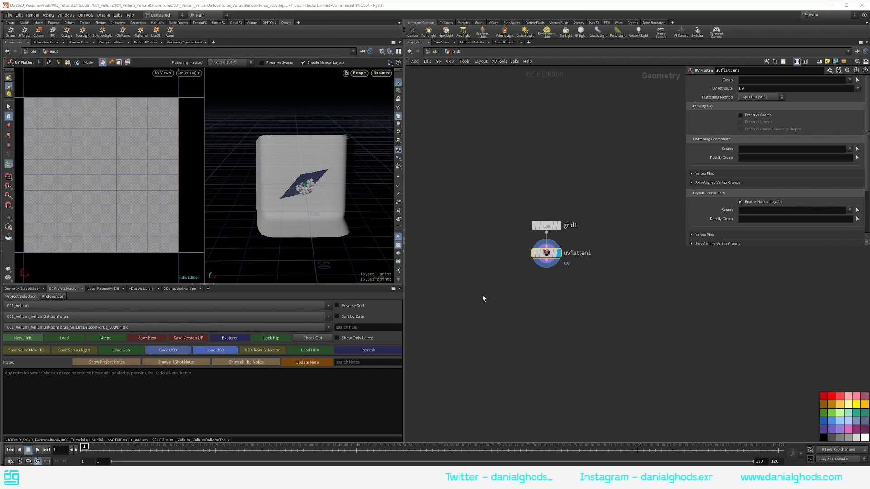
- Append a Reverse node after the UV Flatten node and display its result
{"action": "key", "text": "Tab"}
{"action": "type", "text": "rev"}
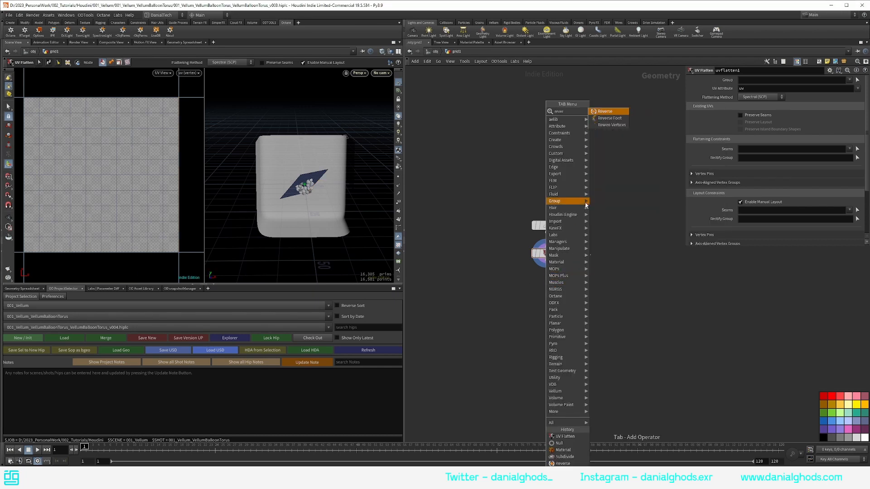
{"action": "left_click", "coordinate": [605, 111]}
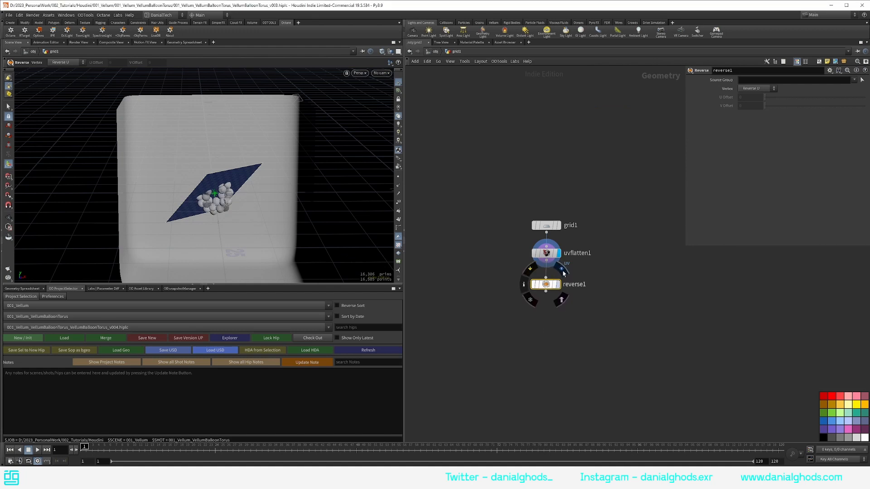
{"action": "left_click", "coordinate": [557, 284]}
- Append a Material node after the Reverse node, assign it /mat/Gobo and display it
{"action": "left_click_drag", "start_coordinate": [546, 294], "coordinate": [553, 318]}
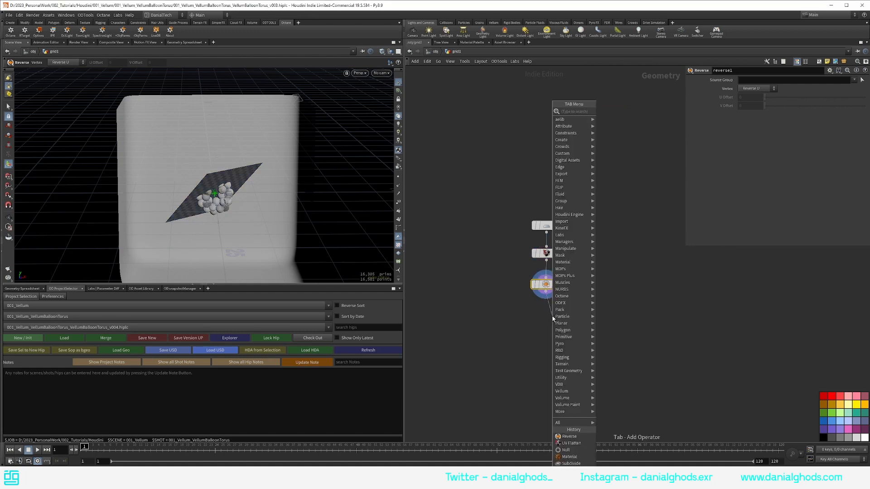
{"action": "type", "text": "mate"}
{"action": "key", "text": "Return"}
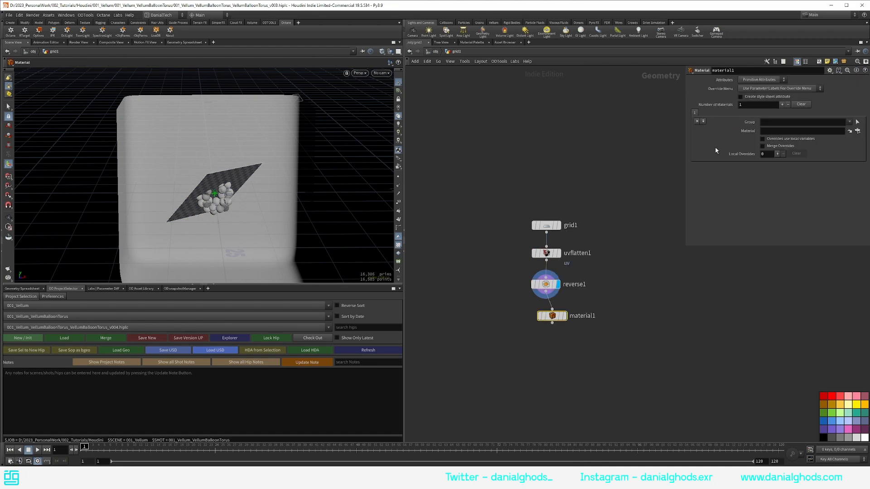
{"action": "left_click", "coordinate": [857, 131]}
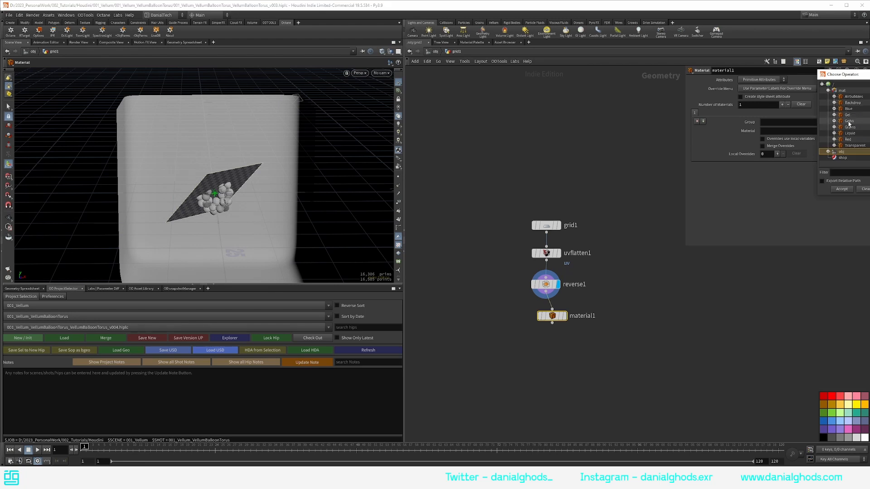
{"action": "double_click", "coordinate": [850, 123]}
{"action": "left_click", "coordinate": [565, 316]}
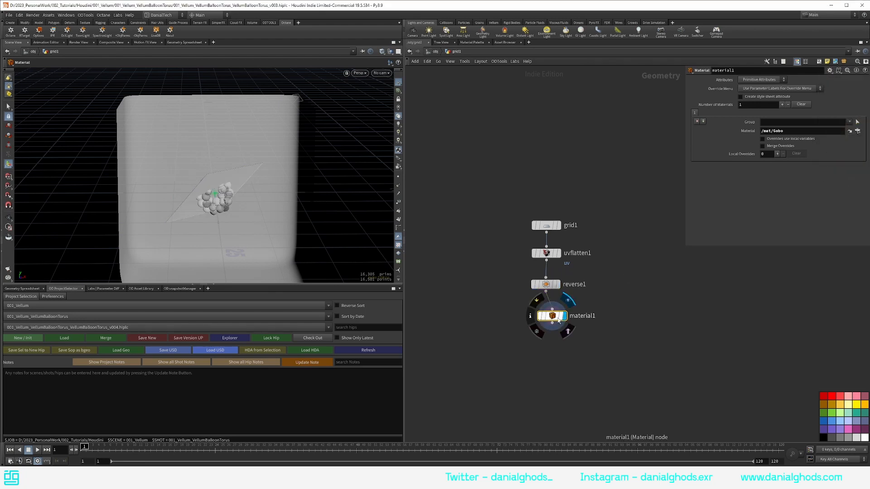
- End the grid's node chain with a displayed null named RNDR_GOBO
{"action": "key", "text": "Tab"}
{"action": "type", "text": "null"}
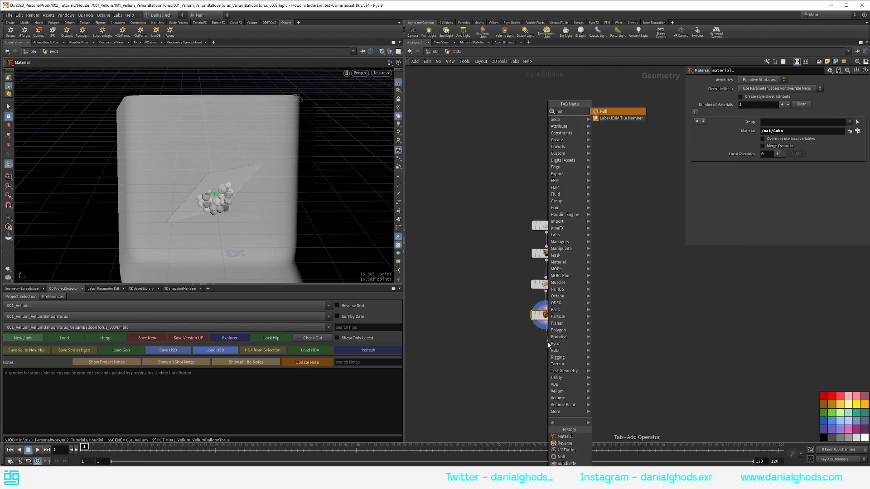
{"action": "key", "text": "Return"}
{"action": "left_click", "coordinate": [548, 345]}
{"action": "double_click", "coordinate": [569, 346]}
{"action": "type", "text": "RNDR_GOBO"}
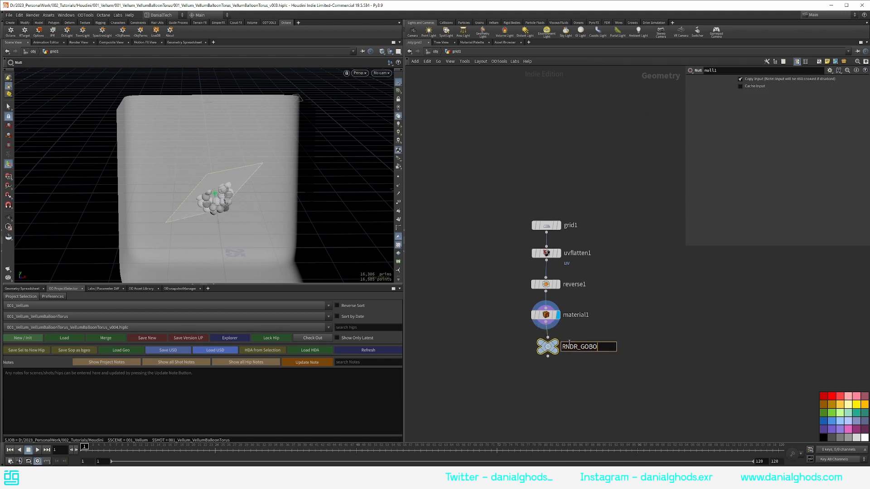
{"action": "key", "text": "ctrl+a"}
{"action": "key", "text": "Return"}
{"action": "left_click", "coordinate": [559, 347]}
- Return to the object level, rename the grid object RNDR_GOBO and colour its node red
{"action": "left_click", "coordinate": [434, 52]}
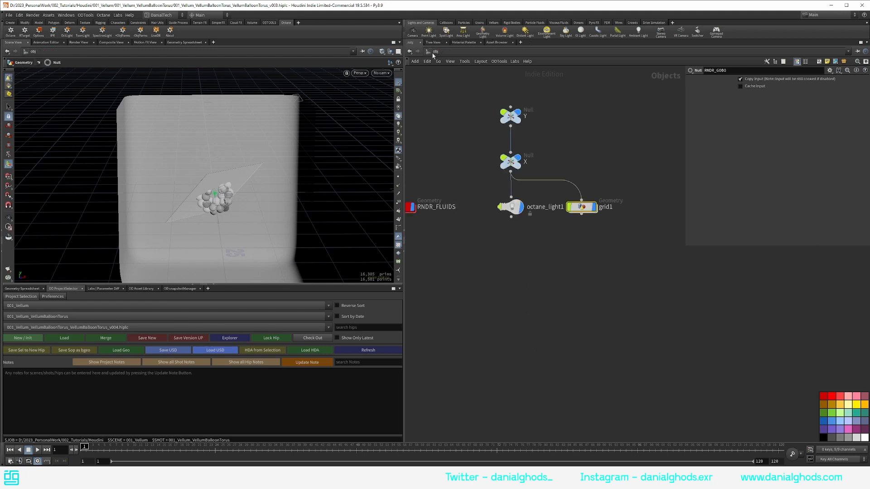
{"action": "left_click", "coordinate": [581, 206]}
{"action": "double_click", "coordinate": [606, 207]}
{"action": "type", "text": "RNDR_GOBO"}
{"action": "key", "text": "Return"}
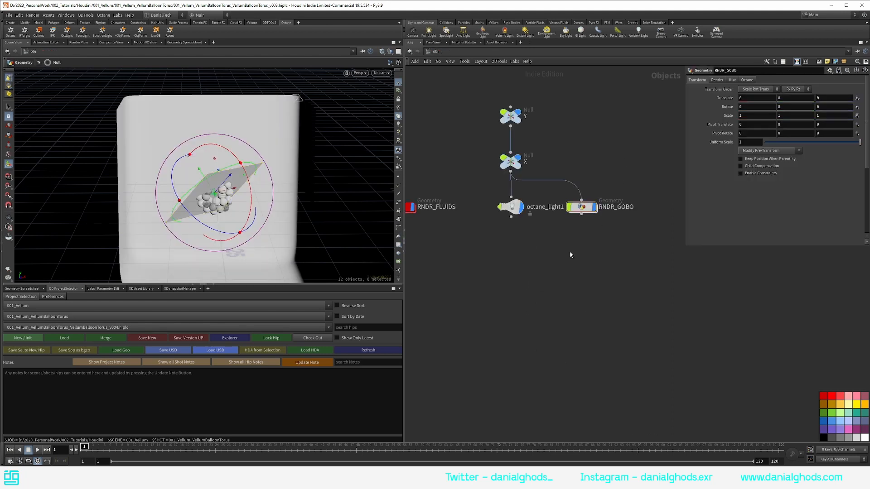
{"action": "left_click", "coordinate": [584, 207]}
{"action": "left_click", "coordinate": [823, 395]}
{"action": "middle_click_drag", "start_coordinate": [536, 258], "coordinate": [546, 275]}
{"action": "left_click", "coordinate": [557, 273]}
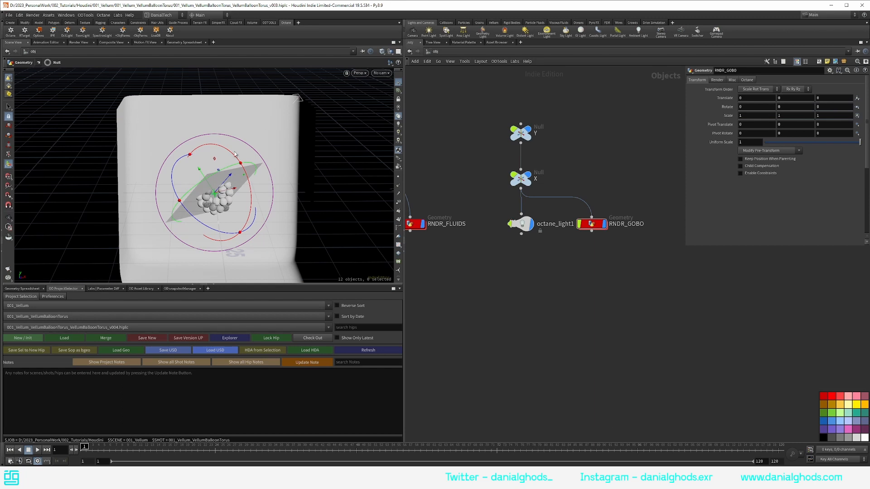
- Change the grid inside RNDR_GOBO to the XY Plane orientation
{"action": "left_click", "coordinate": [591, 223]}
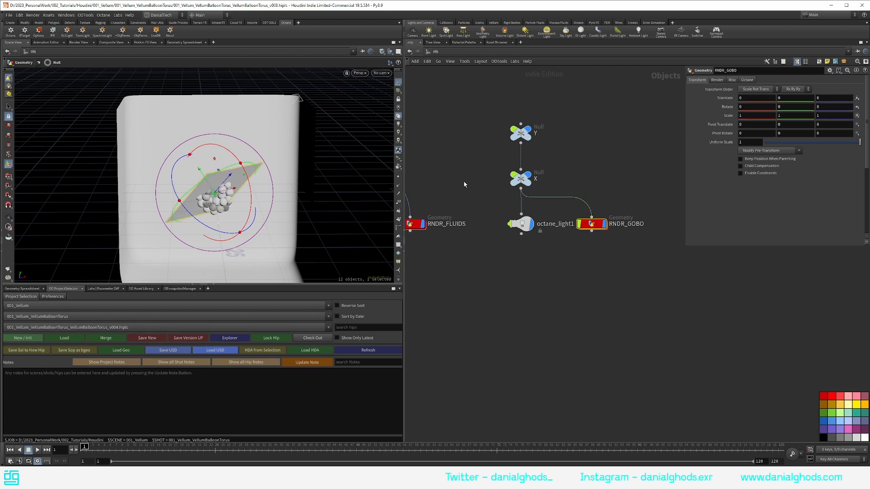
{"action": "double_click", "coordinate": [592, 223]}
{"action": "left_click", "coordinate": [546, 225]}
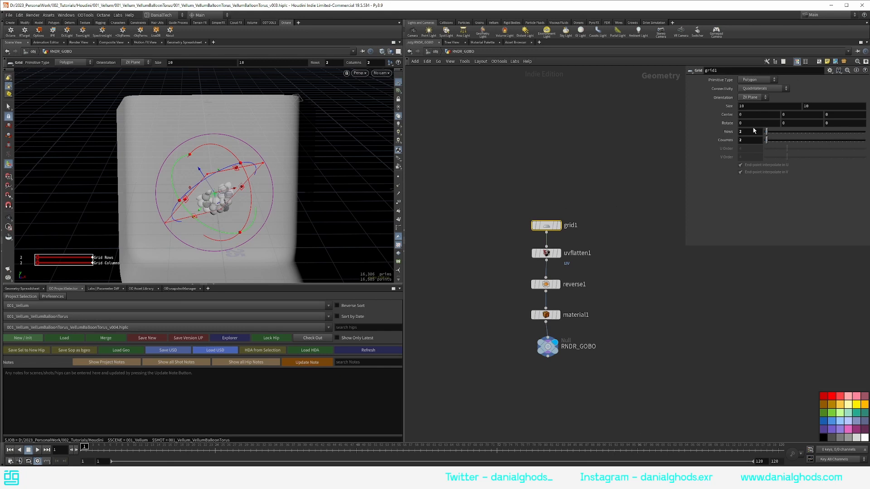
{"action": "left_click", "coordinate": [752, 97]}
{"action": "left_click", "coordinate": [750, 101]}
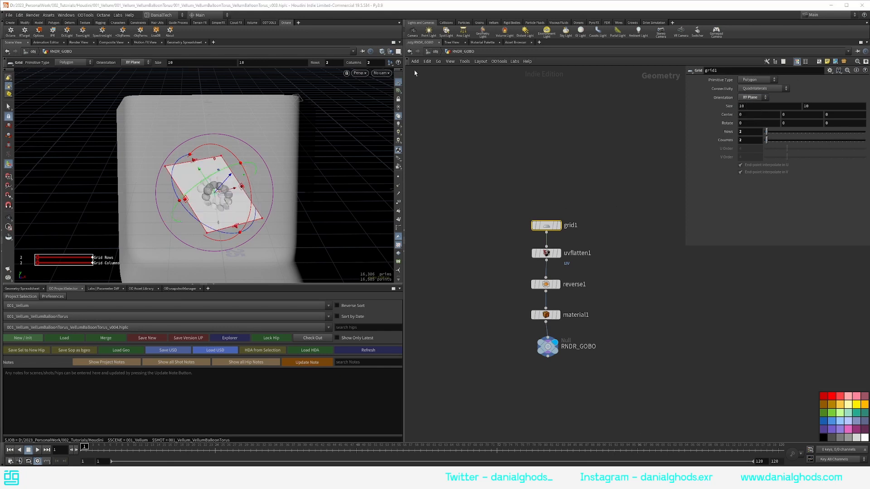
- Set the RNDR_GOBO object's Z translation to 10 and render the scene in the Octane IPR
{"action": "key", "text": "u"}
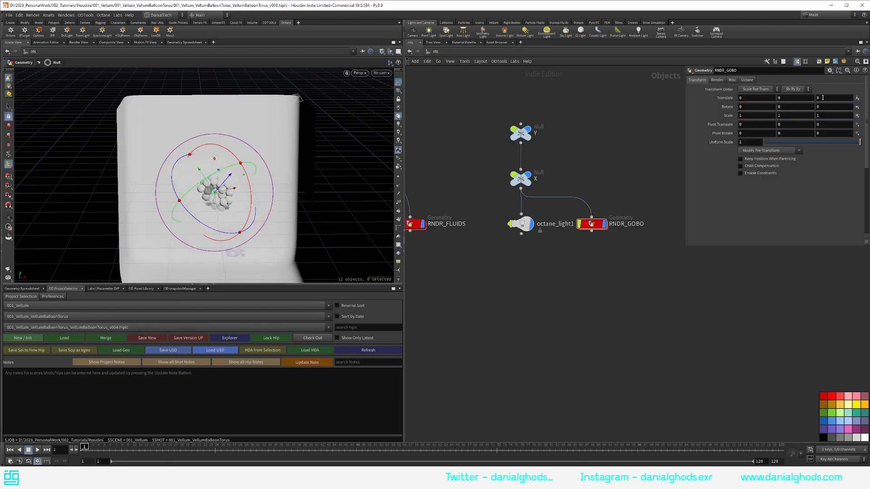
{"action": "middle_click_drag", "start_coordinate": [822, 98], "coordinate": [824, 100]}
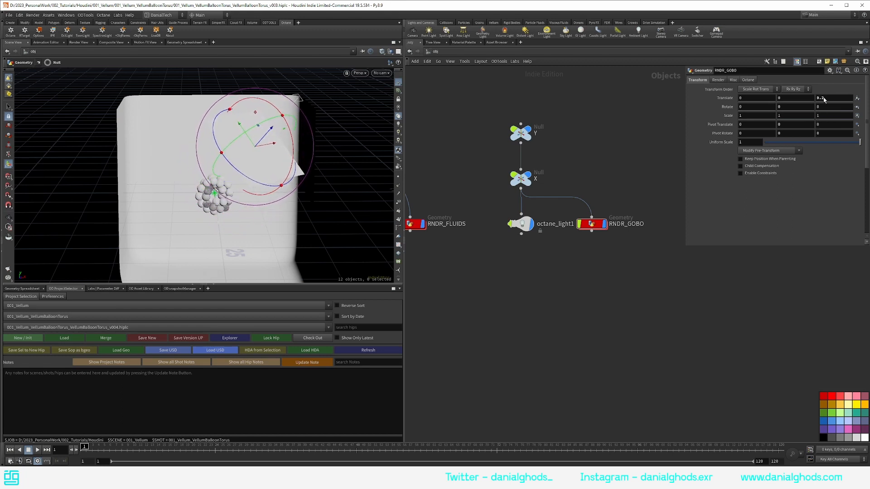
{"action": "double_click", "coordinate": [824, 98]}
{"action": "type", "text": "10"}
{"action": "key", "text": "Return"}
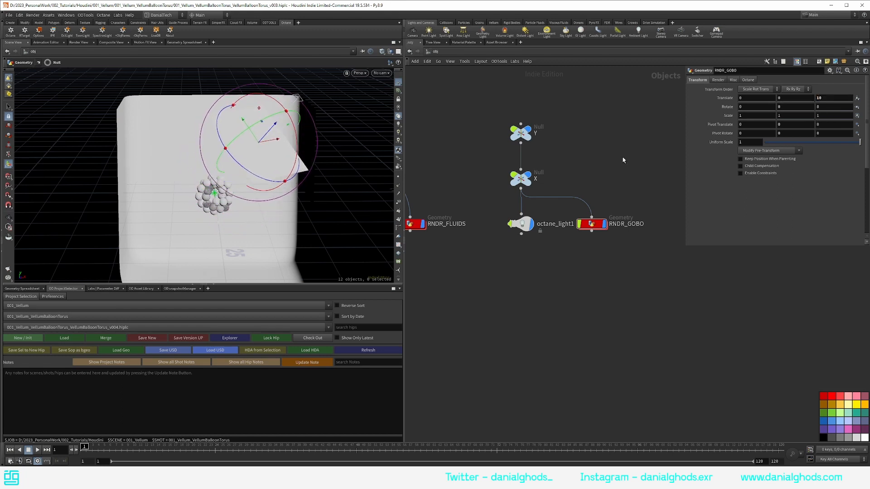
{"action": "left_click", "coordinate": [53, 32]}
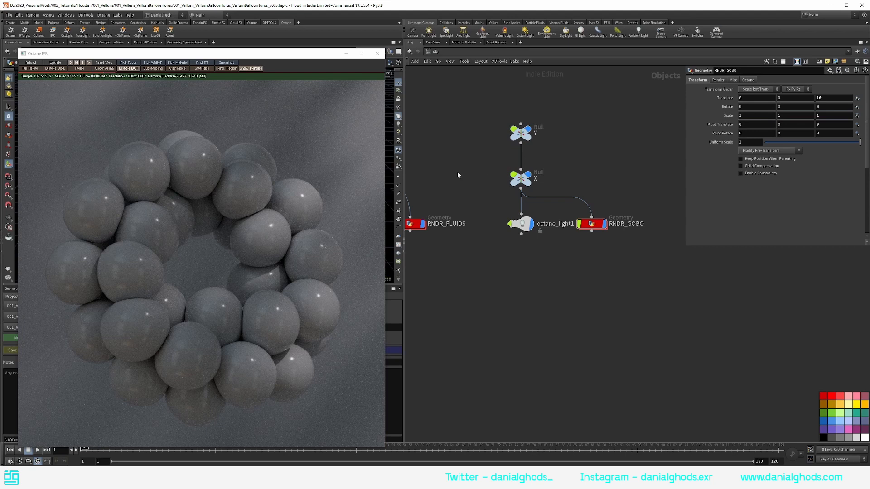
- Open the Gobo material's network and cut the nodes beside its Universal material
{"action": "key", "text": "2"}
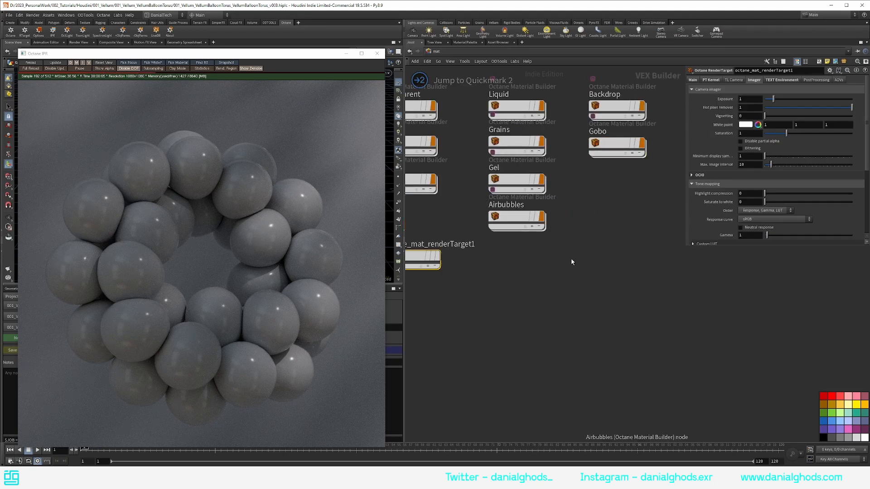
{"action": "middle_click_drag", "start_coordinate": [586, 252], "coordinate": [617, 275]}
{"action": "double_click", "coordinate": [634, 167]}
{"action": "left_click_drag", "start_coordinate": [446, 270], "coordinate": [588, 195]}
{"action": "key", "text": "ctrl+x"}
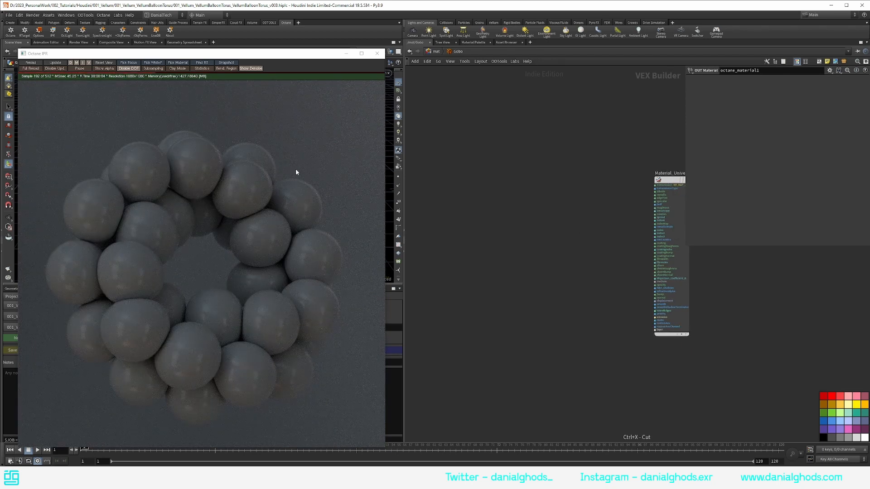
- Set the albedo colour of the Gobo network's Universal material to black
{"action": "middle_click_drag", "start_coordinate": [588, 194], "coordinate": [534, 180]}
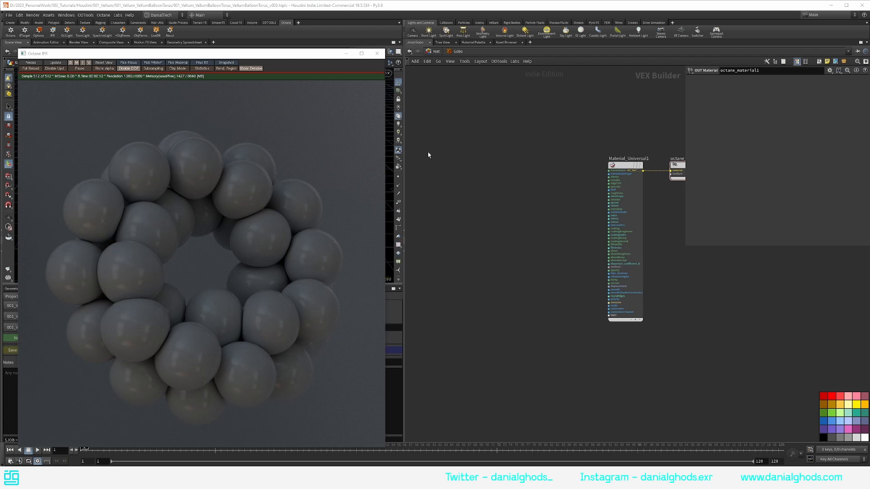
{"action": "scroll", "coordinate": [563, 174], "scroll_direction": "up", "scroll_amount": 3}
{"action": "left_click", "coordinate": [653, 160]}
{"action": "middle_click_drag", "start_coordinate": [586, 183], "coordinate": [523, 153]}
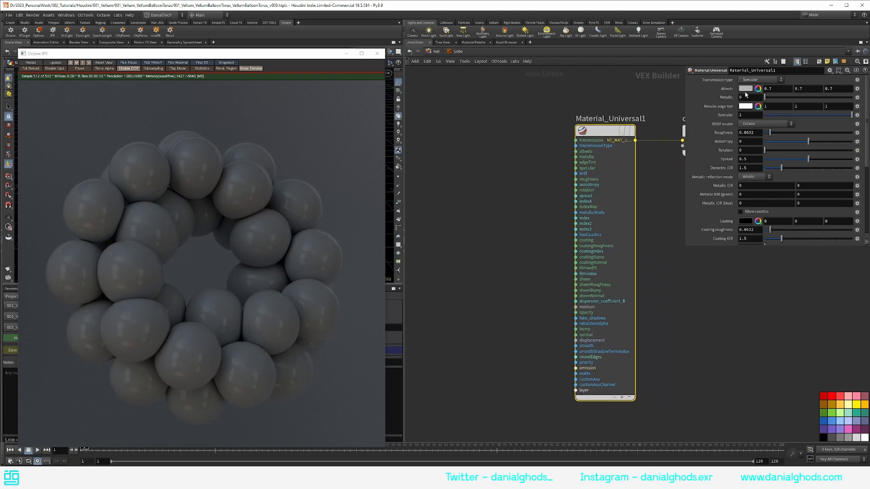
{"action": "left_click", "coordinate": [746, 89]}
{"action": "left_click", "coordinate": [725, 74]}
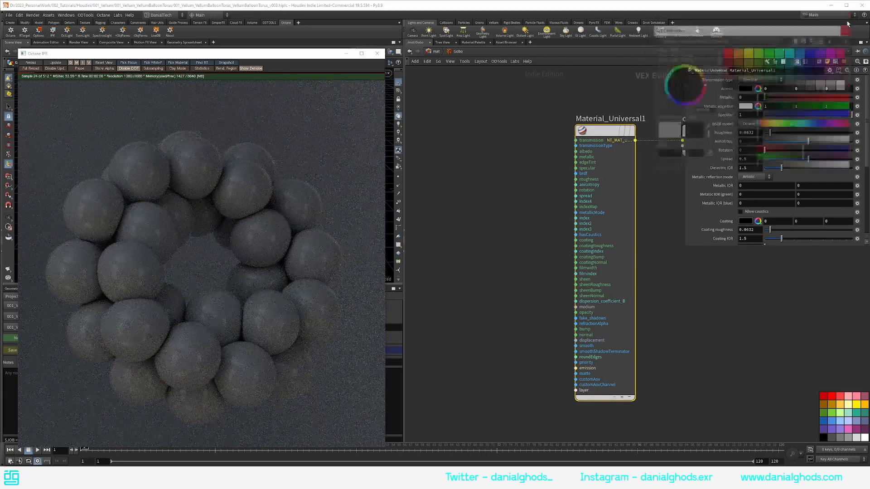
- Close the colour picker and add a Cinema 4D Noise node beside the Gobo network's Universal material
{"action": "left_click", "coordinate": [846, 19]}
{"action": "left_click", "coordinate": [501, 137]}
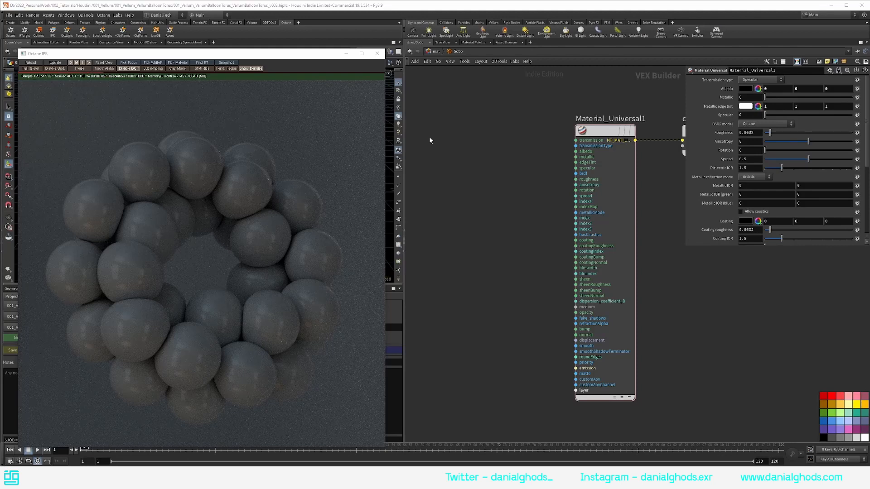
{"action": "key", "text": "Tab"}
{"action": "type", "text": "cin"}
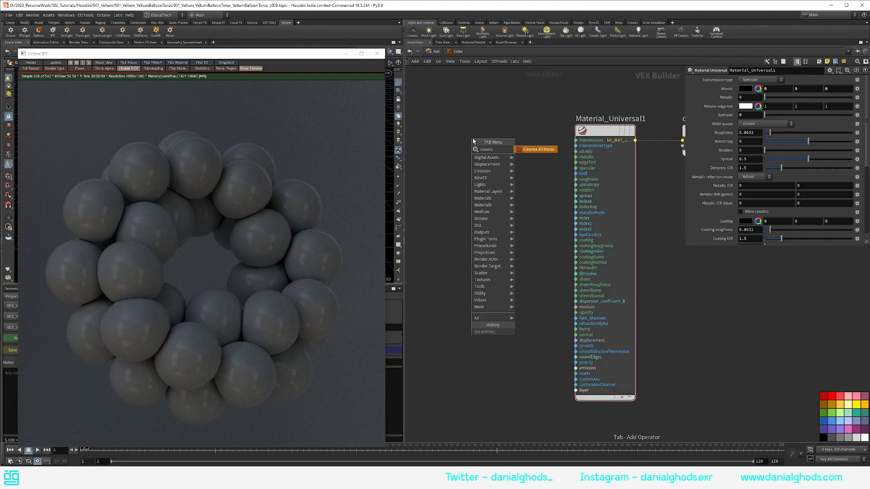
{"action": "key", "text": "Return"}
{"action": "left_click", "coordinate": [472, 140]}
{"action": "left_click_drag", "start_coordinate": [474, 142], "coordinate": [449, 132]}
{"action": "middle_click_drag", "start_coordinate": [518, 106], "coordinate": [573, 93]}
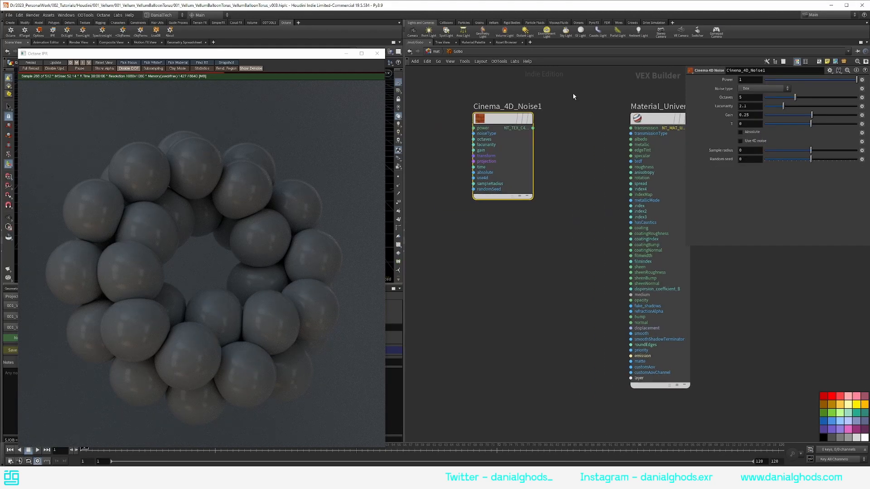
- Connect the Cinema 4D Noise to the Universal material's opacity and change its noise type to Blistered Turbulence
{"action": "left_click", "coordinate": [533, 128]}
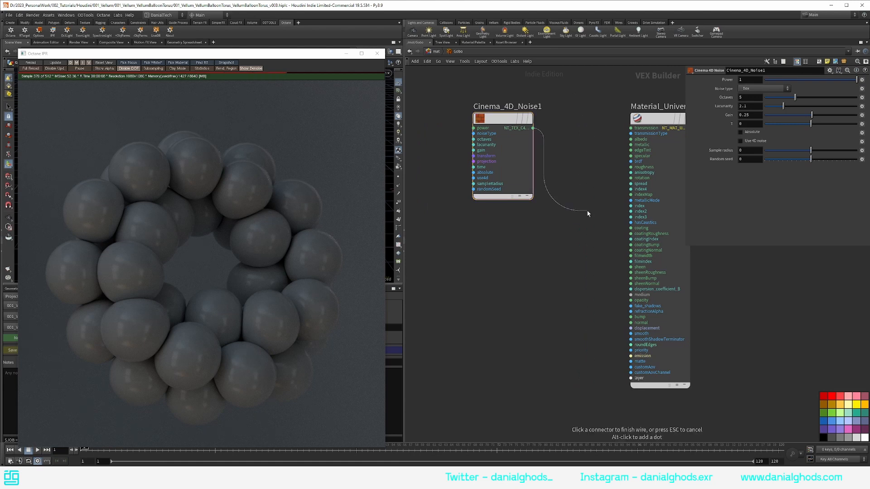
{"action": "left_click", "coordinate": [622, 300]}
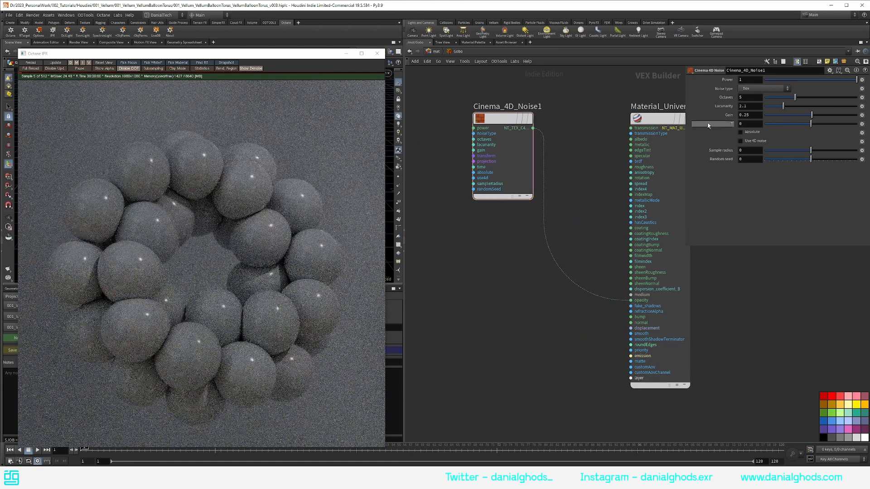
{"action": "left_click", "coordinate": [759, 89]}
{"action": "left_click", "coordinate": [758, 102]}
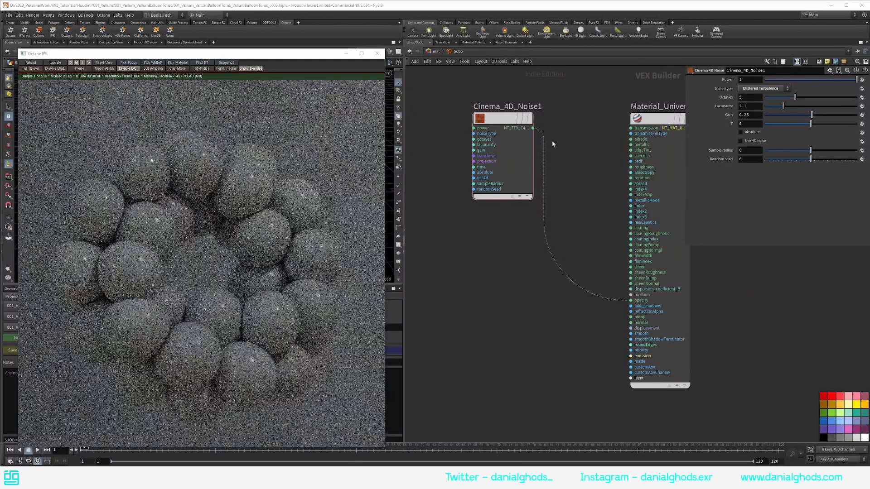
{"action": "middle_click_drag", "start_coordinate": [448, 111], "coordinate": [510, 137]}
{"action": "left_click_drag", "start_coordinate": [575, 149], "coordinate": [515, 144]}
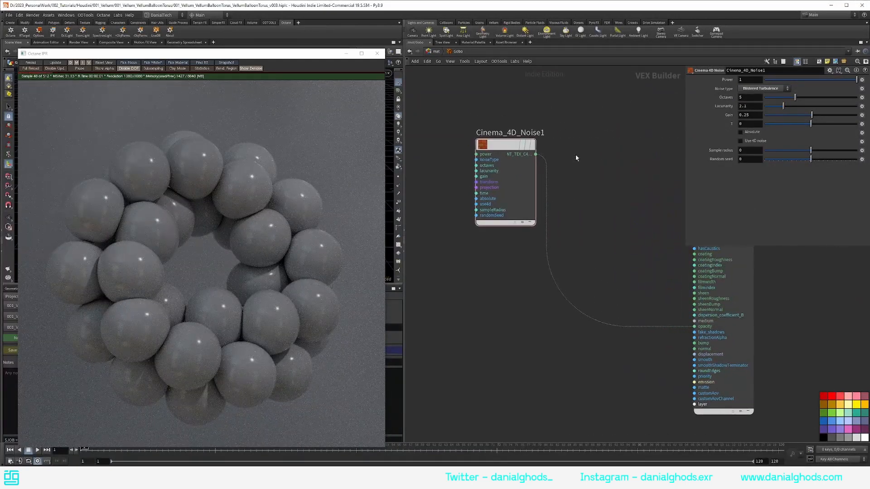
{"action": "middle_click_drag", "start_coordinate": [596, 156], "coordinate": [540, 145]}
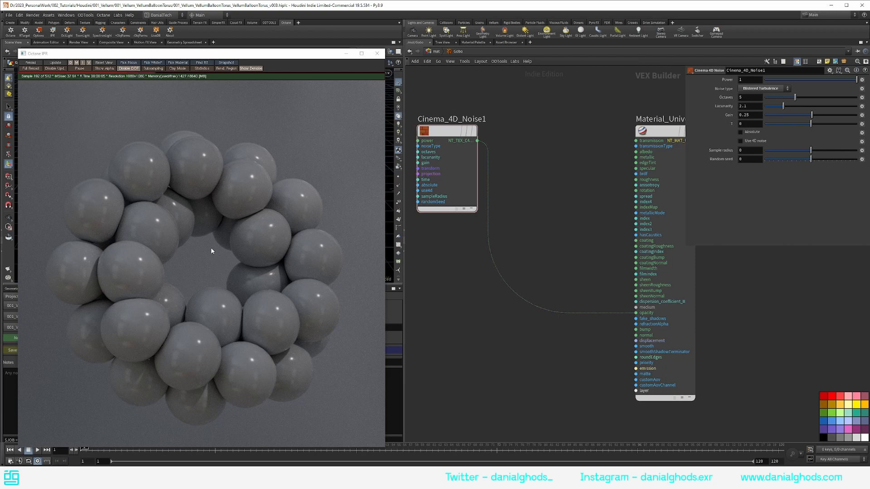
- Insert a Tool Gradient node into the connection between the Cinema 4D Noise and the material's opacity
{"action": "scroll", "coordinate": [211, 248], "scroll_direction": "down", "scroll_amount": 10}
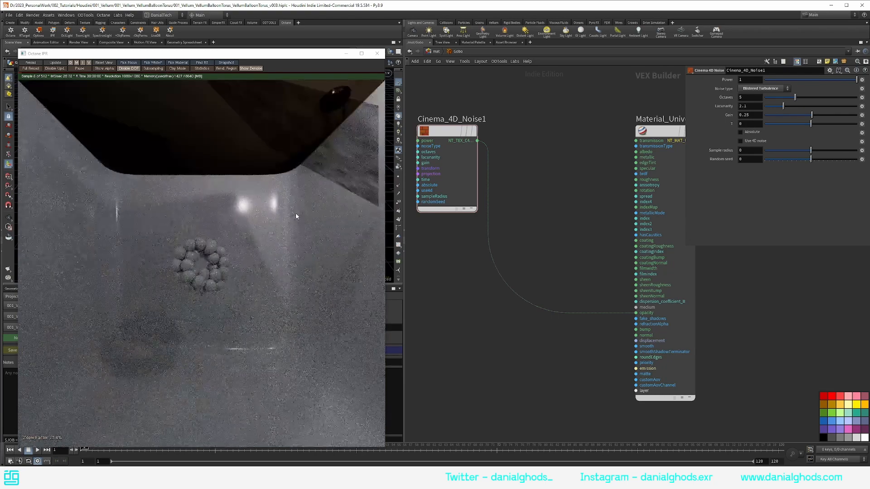
{"action": "scroll", "coordinate": [300, 161], "scroll_direction": "up", "scroll_amount": 1}
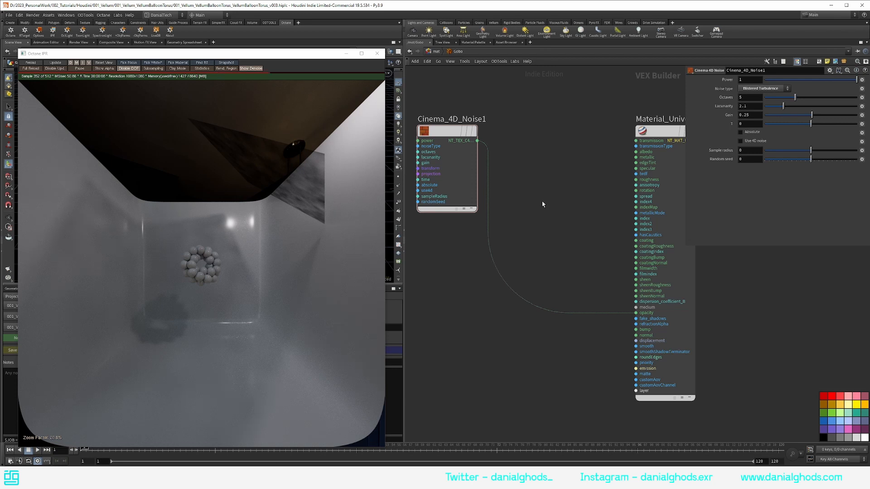
{"action": "key", "text": "Tab"}
{"action": "type", "text": "tool"}
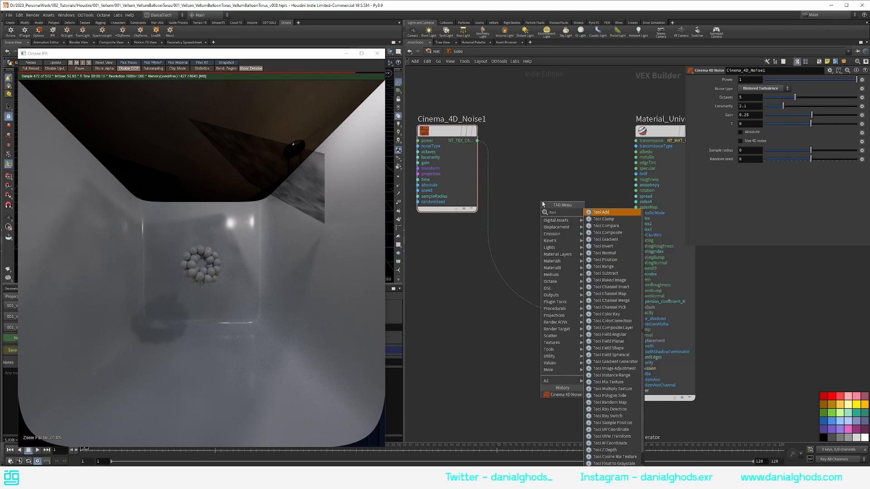
{"action": "key", "text": "Return"}
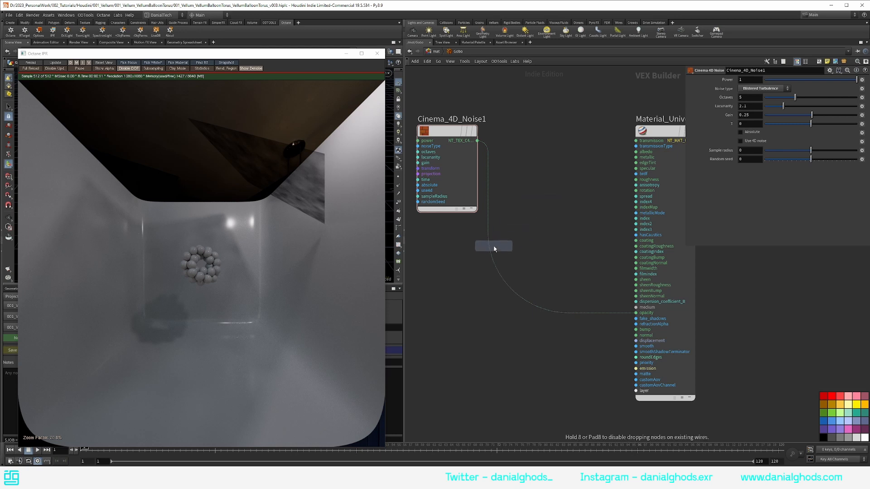
{"action": "left_click", "coordinate": [494, 249]}
{"action": "left_click_drag", "start_coordinate": [493, 262], "coordinate": [544, 132]}
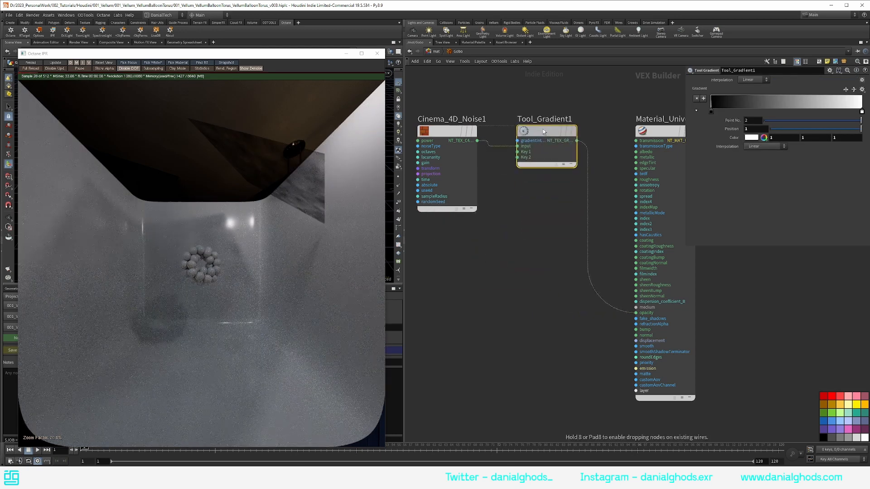
{"action": "mouse_move", "coordinate": [544, 133]}
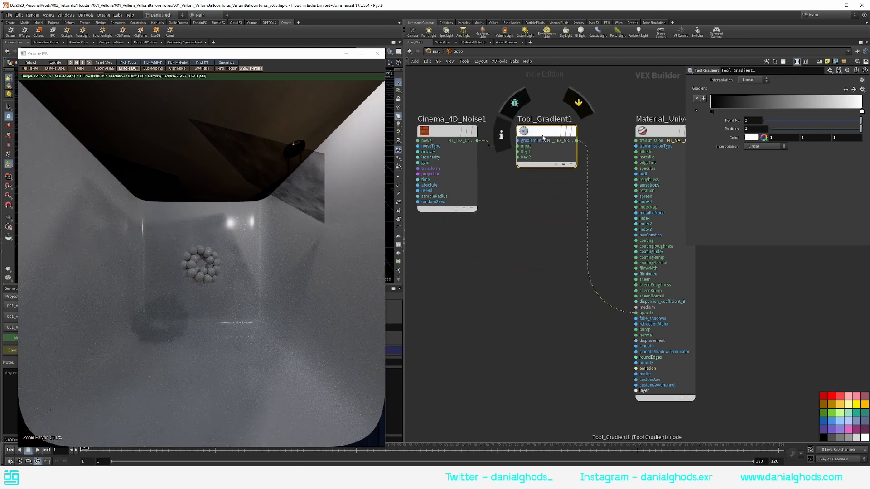
- Pull the gradient's two colour points together near the middle of the ramp and set the black point's position to 0.45
{"action": "left_click_drag", "start_coordinate": [711, 112], "coordinate": [781, 109]}
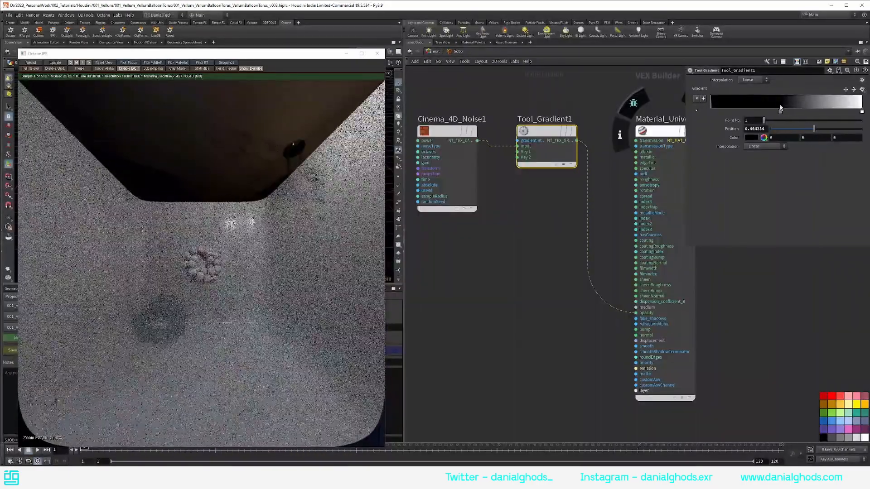
{"action": "left_click_drag", "start_coordinate": [862, 112], "coordinate": [790, 111]}
{"action": "left_click", "coordinate": [780, 113]}
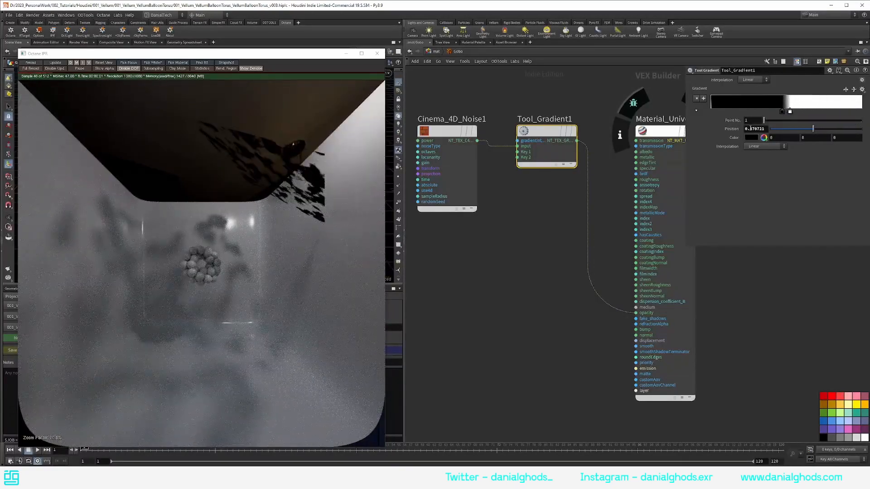
{"action": "left_click", "coordinate": [755, 128]}
{"action": "type", "text": "0.45"}
{"action": "key", "text": "Tab"}
- Set the position of the gradient's white point to 0.47 and reset the view of the Octane IPR
{"action": "left_click", "coordinate": [790, 112]}
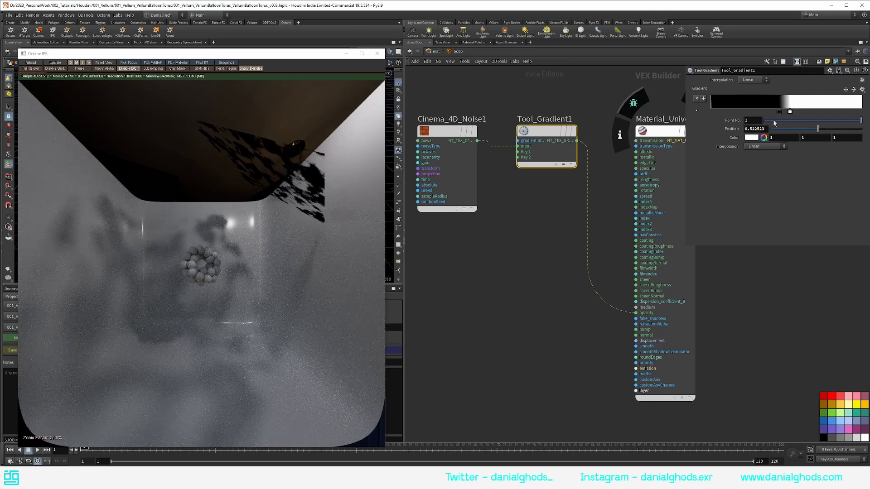
{"action": "left_click", "coordinate": [750, 129]}
{"action": "type", "text": "0.4"}
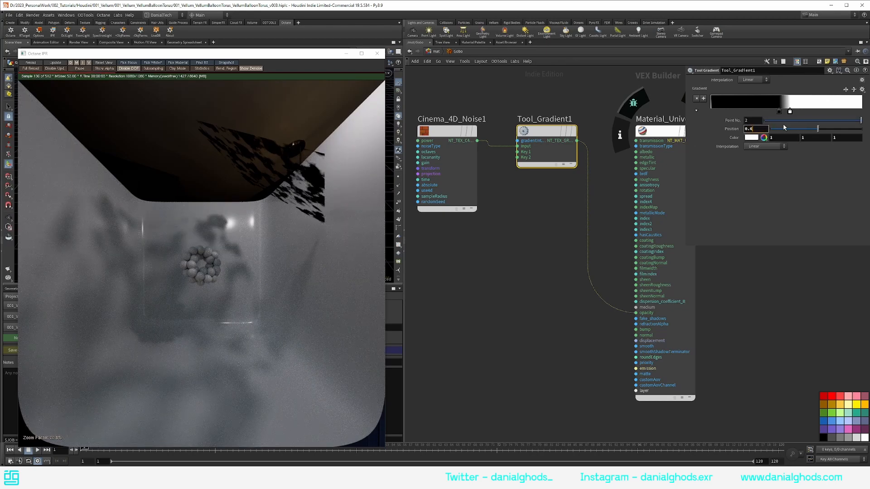
{"action": "type", "text": "7"}
{"action": "key", "text": "Return"}
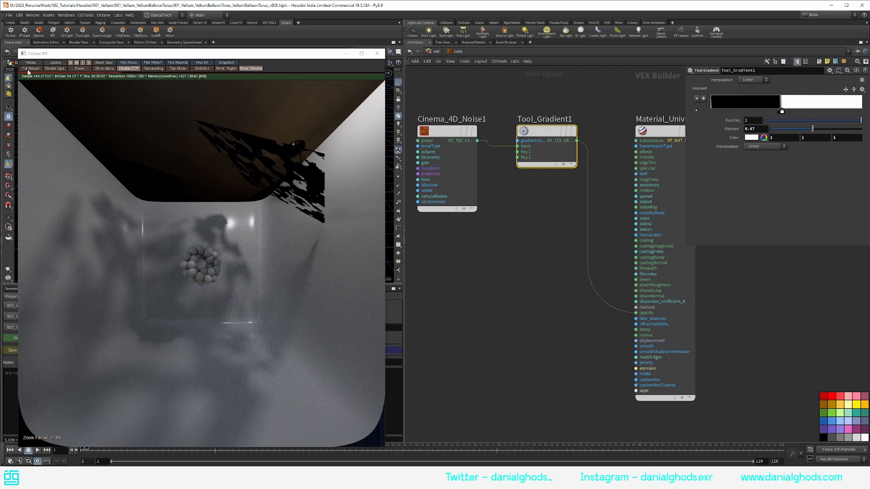
{"action": "left_click", "coordinate": [103, 63]}
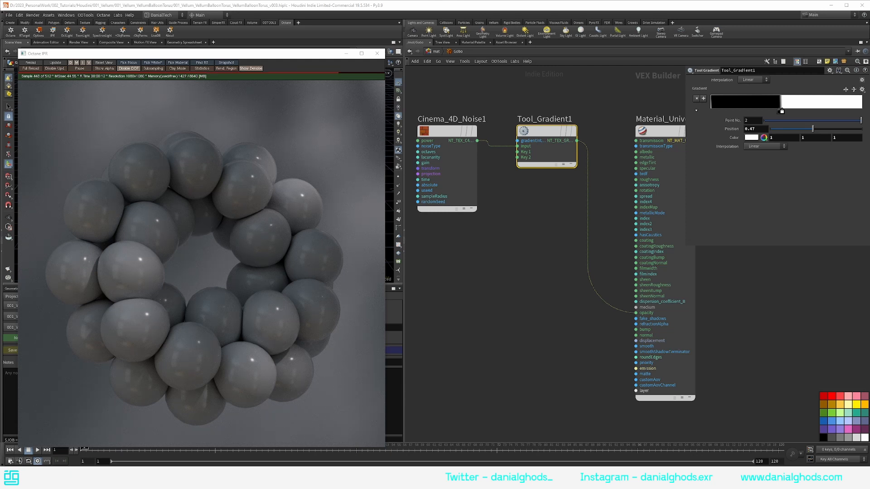
- Add a Transform 2D node to the Gobo network and connect it to the Cinema 4D Noise's transform input
{"action": "left_click", "coordinate": [486, 241]}
{"action": "scroll", "coordinate": [487, 241], "scroll_direction": "down", "scroll_amount": 3}
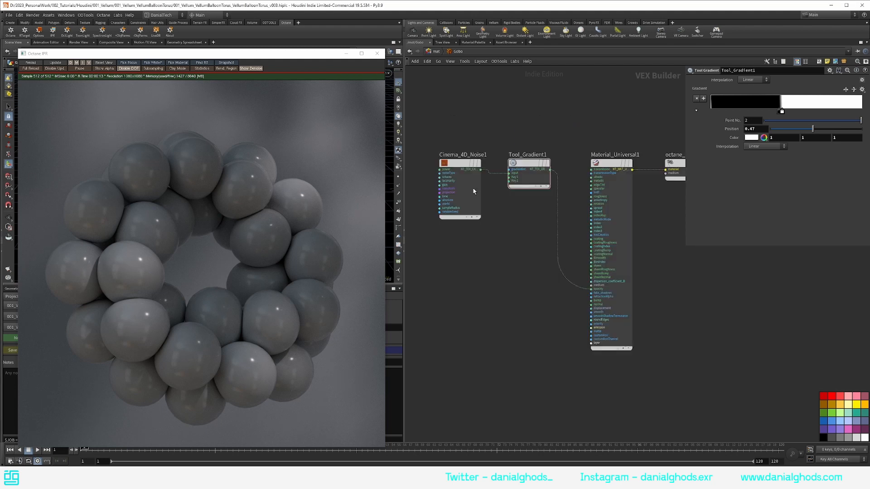
{"action": "middle_click_drag", "start_coordinate": [429, 143], "coordinate": [527, 141]}
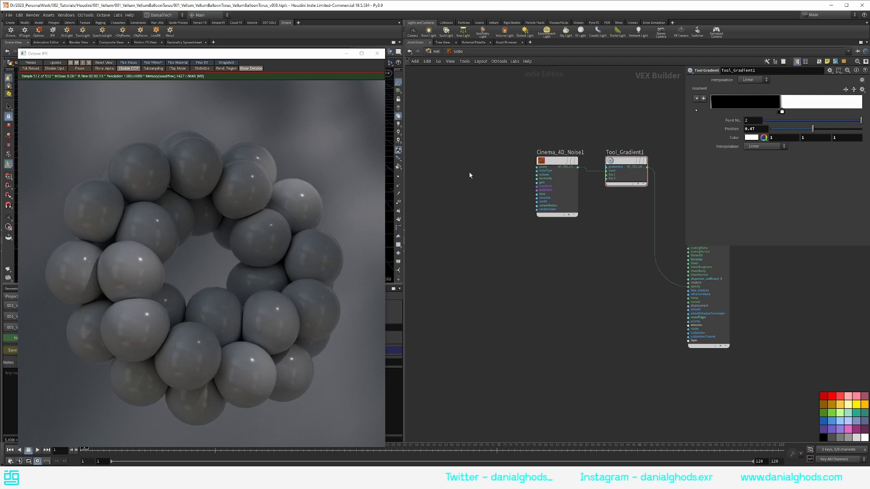
{"action": "key", "text": "Tab"}
{"action": "type", "text": "gr"}
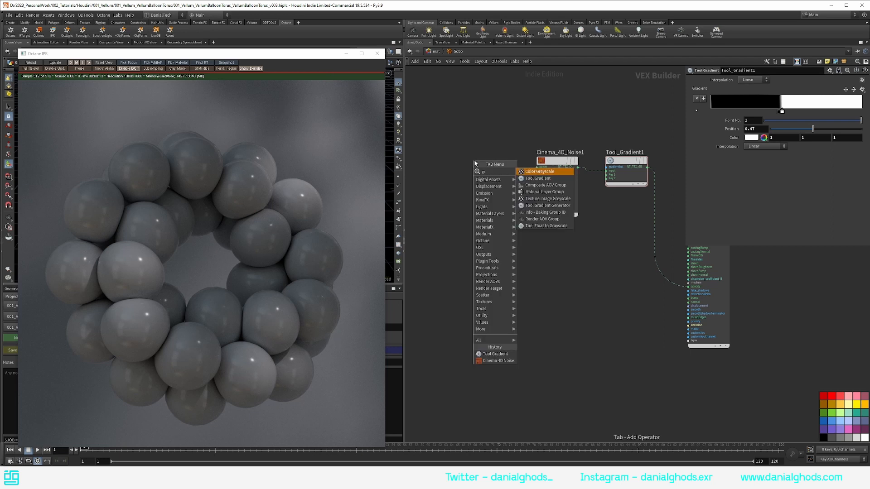
{"action": "key", "text": "BackSpace"}
{"action": "key", "text": "BackSpace"}
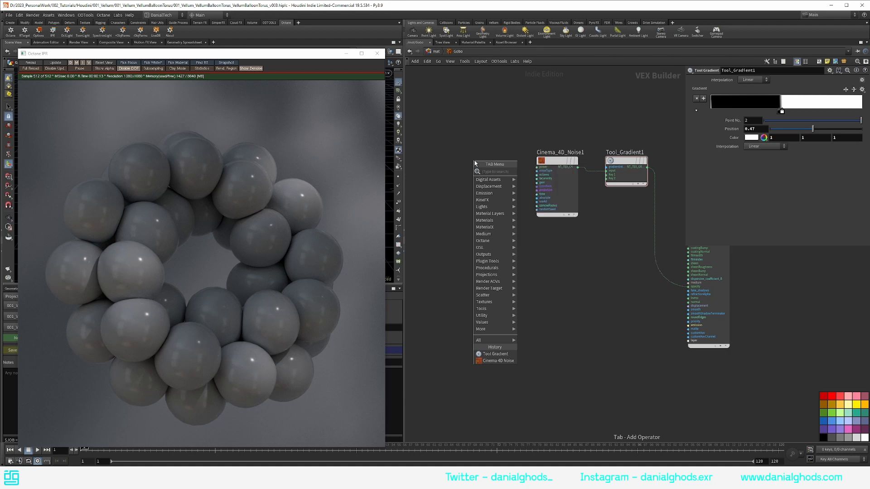
{"action": "type", "text": "trans"}
{"action": "key", "text": "Return"}
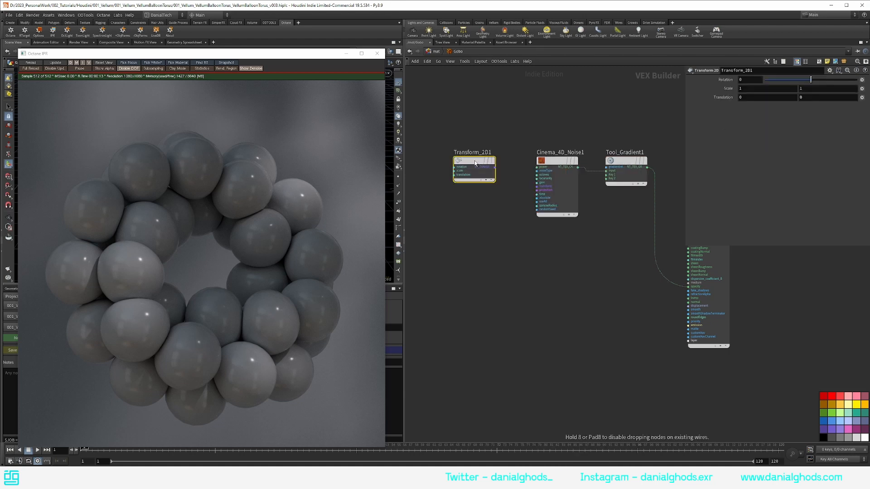
{"action": "left_click", "coordinate": [475, 163]}
{"action": "left_click", "coordinate": [494, 167]}
{"action": "left_click", "coordinate": [534, 186]}
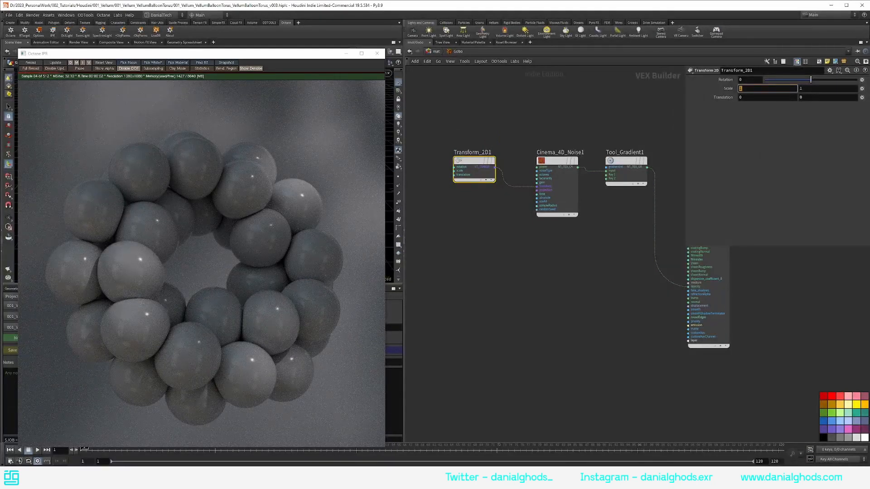
- Set the Transform 2D node's scale to 2 and 0.3
{"action": "type", "text": "2"}
{"action": "double_click", "coordinate": [801, 91]}
{"action": "type", "text": ".3"}
{"action": "key", "text": "Return"}
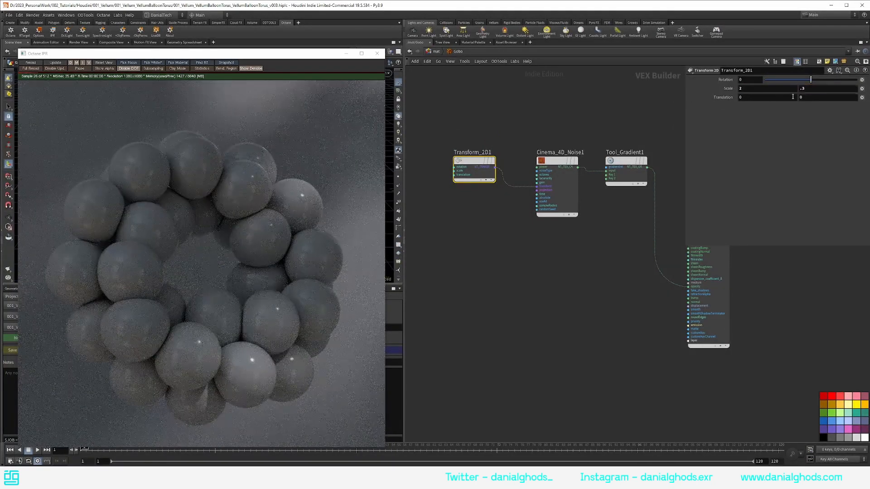
- Leave the Gobo network and set the texture environment power of octane_mat_renderTarget1 to 0.15
{"action": "left_click", "coordinate": [620, 169]}
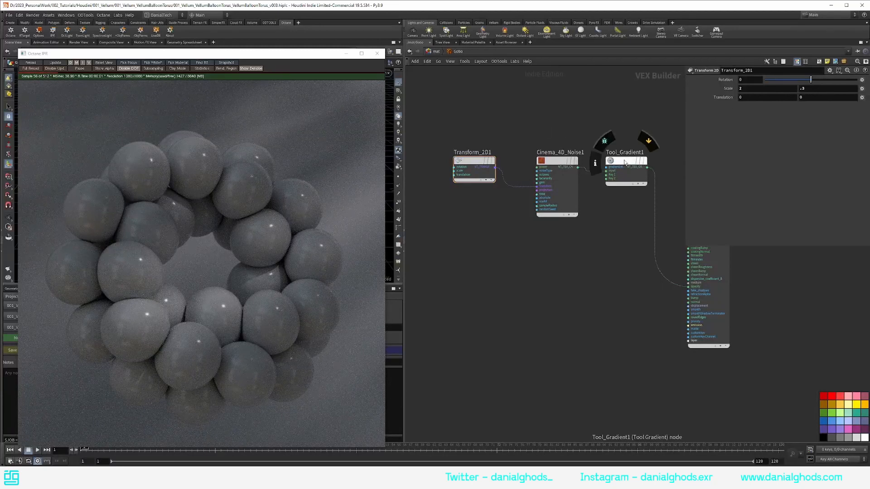
{"action": "key", "text": "u"}
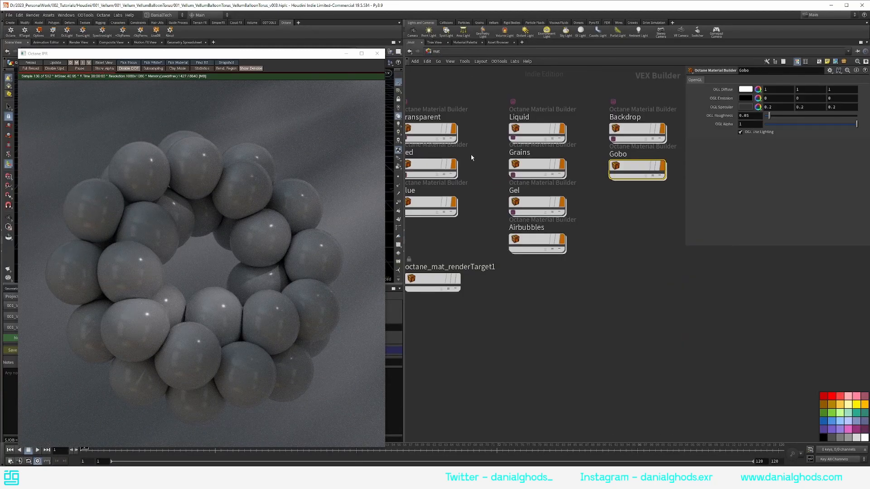
{"action": "key", "text": "1"}
{"action": "key", "text": "2"}
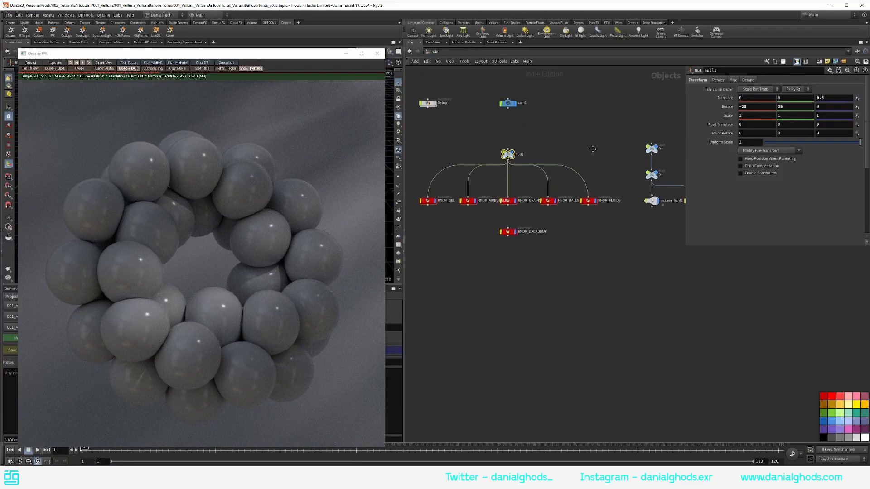
{"action": "middle_click_drag", "start_coordinate": [439, 230], "coordinate": [556, 206]}
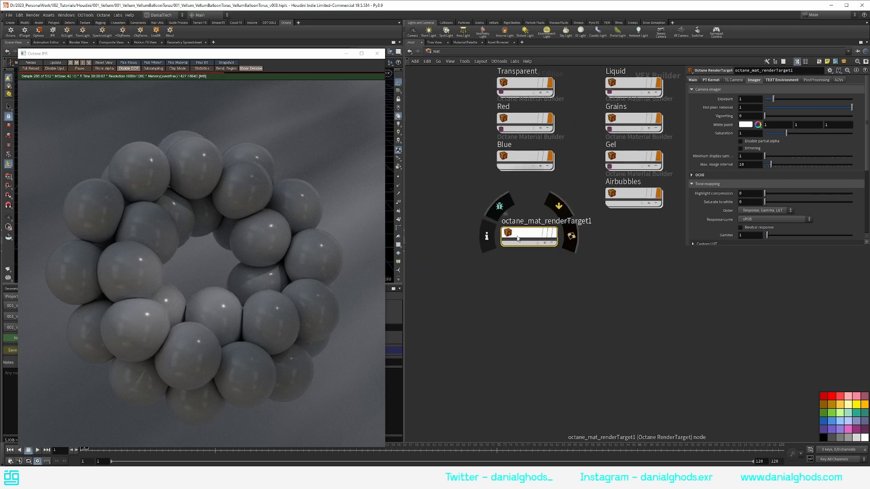
{"action": "left_click", "coordinate": [707, 83]}
{"action": "left_click", "coordinate": [790, 83]}
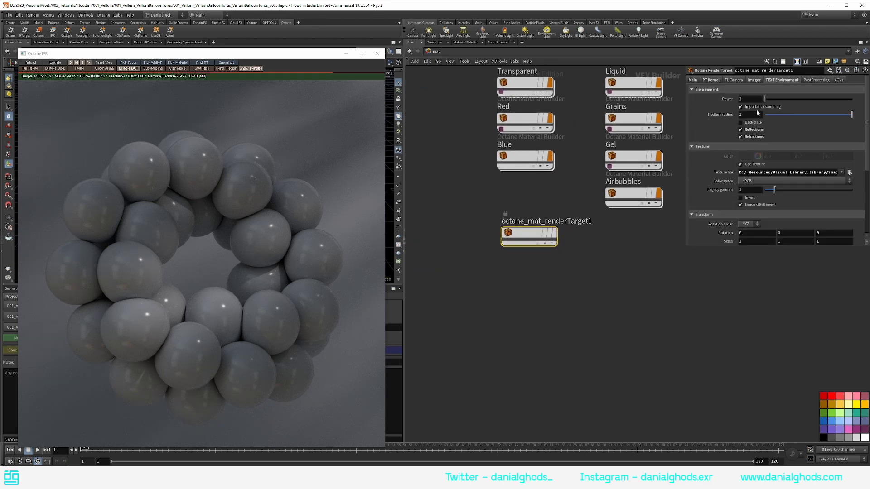
{"action": "left_click_drag", "start_coordinate": [748, 100], "coordinate": [688, 104]}
{"action": "type", "text": ".15"}
{"action": "key", "text": "Return"}
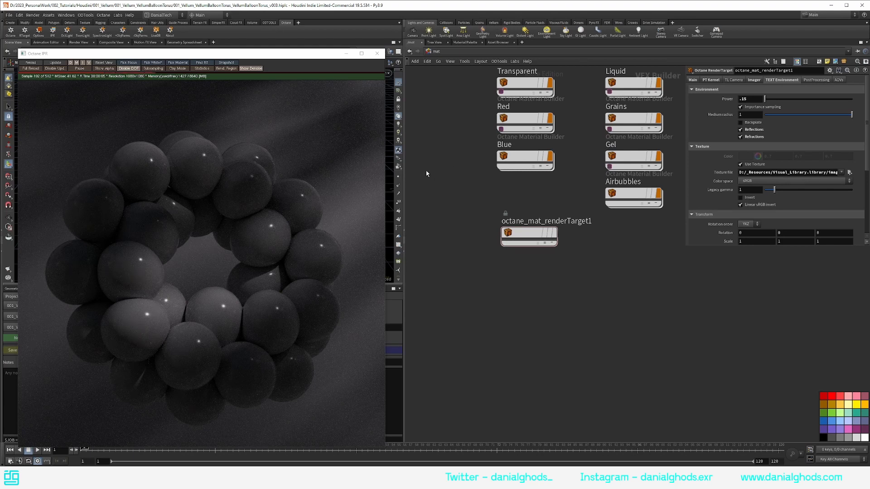
- Enter the Gobo material network and set the Transform 2D node's rotation to 20
{"action": "middle_click_drag", "start_coordinate": [584, 176], "coordinate": [443, 218]}
{"action": "double_click", "coordinate": [596, 169]}
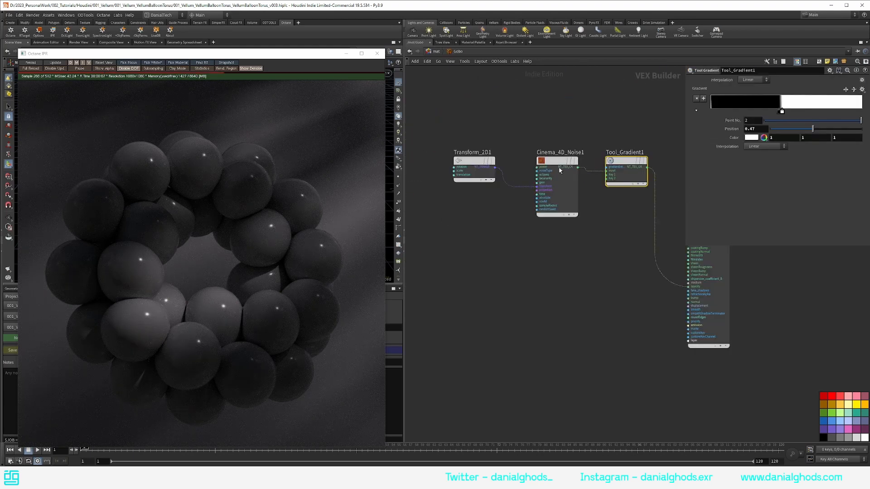
{"action": "left_click", "coordinate": [474, 169]}
{"action": "middle_click_drag", "start_coordinate": [765, 97], "coordinate": [785, 100]}
{"action": "left_click_drag", "start_coordinate": [756, 80], "coordinate": [706, 84]}
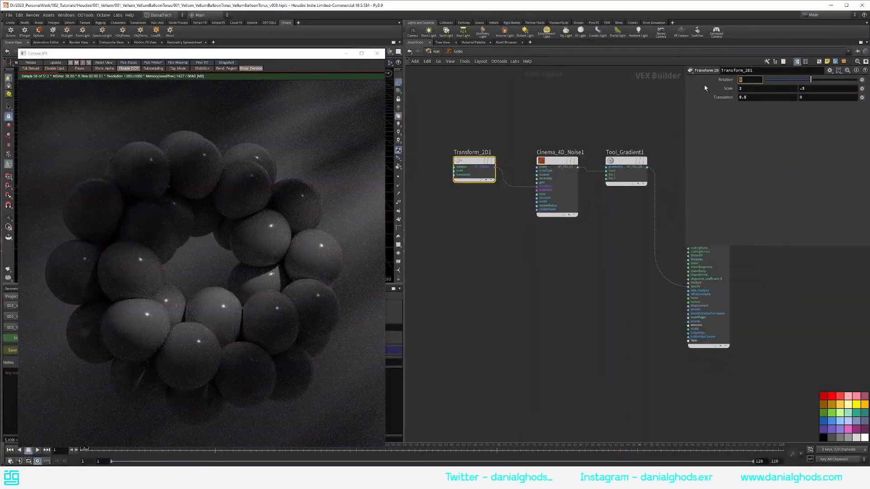
{"action": "type", "text": "20"}
{"action": "key", "text": "Return"}
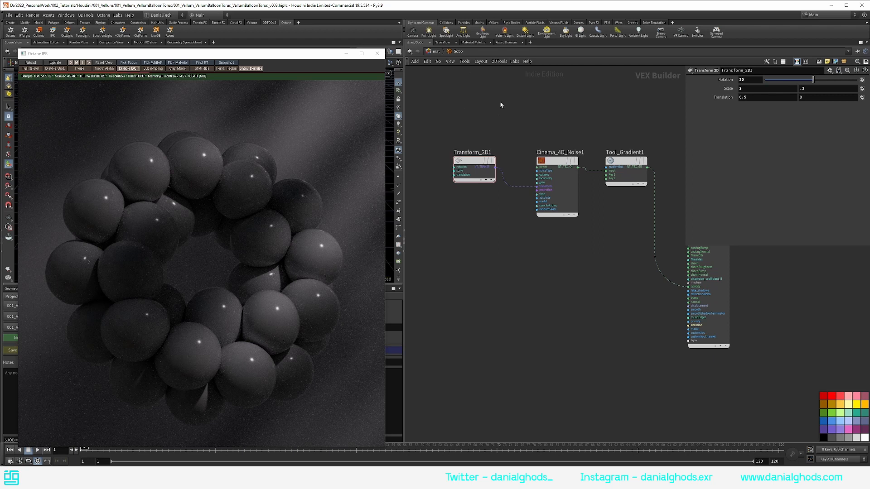
- Return to the object network and enable the distribution/IES texture in octane_light1's blackbody emission
{"action": "key", "text": "1"}
{"action": "scroll", "coordinate": [558, 203], "scroll_direction": "up", "scroll_amount": 3}
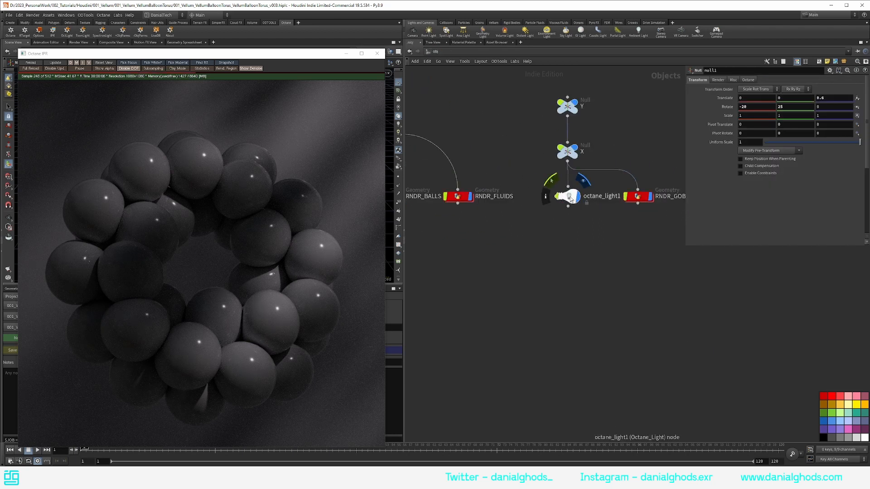
{"action": "left_click", "coordinate": [543, 203]}
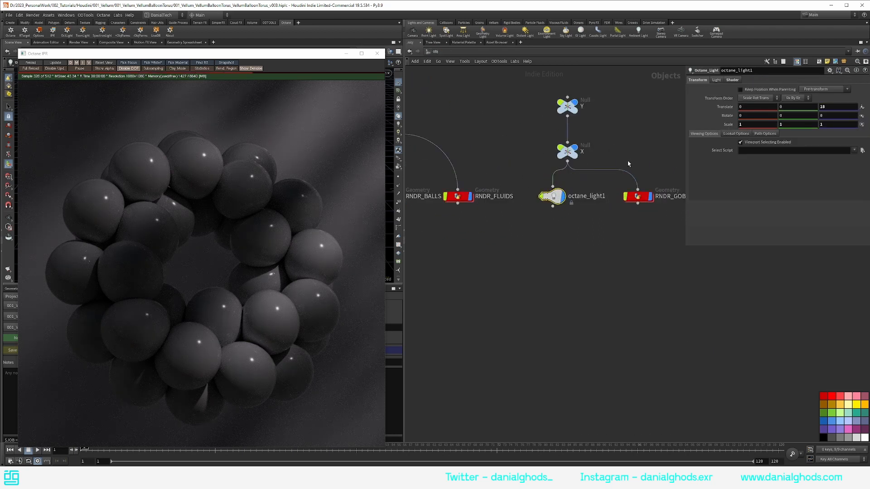
{"action": "left_click", "coordinate": [733, 80]}
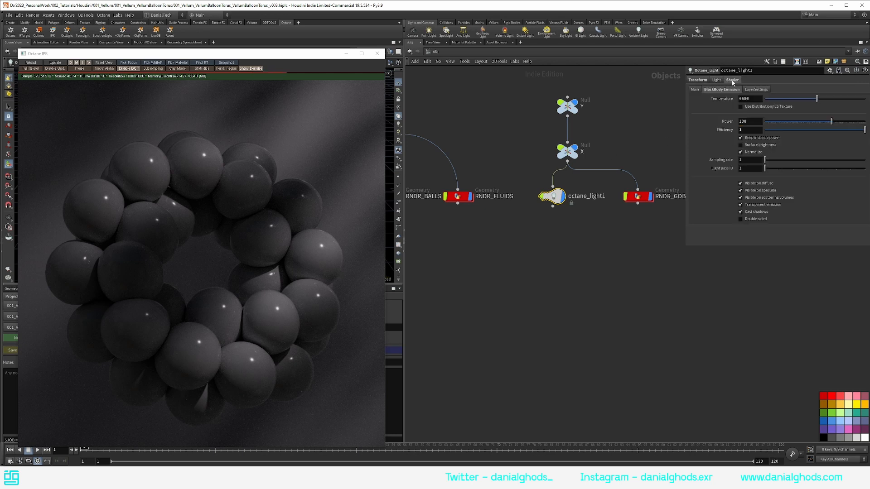
{"action": "left_click", "coordinate": [756, 107]}
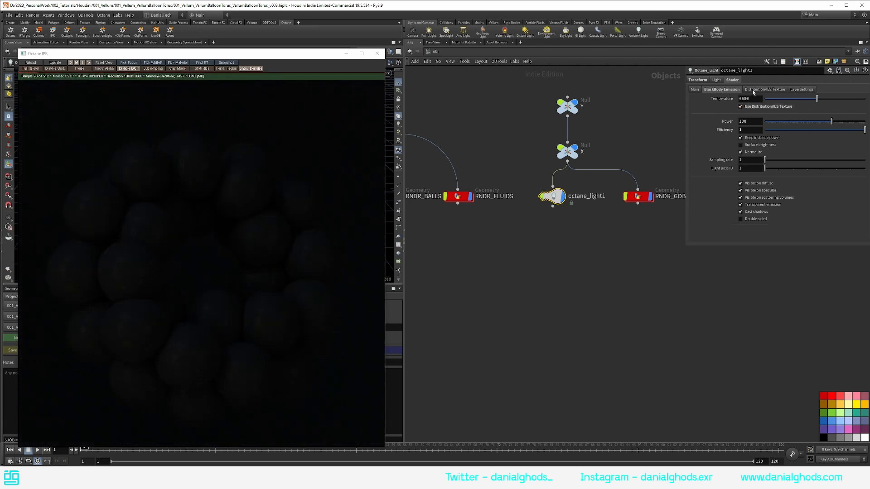
- Assign the copied path of the Blitzlicht_HDR_Softbox_02.exr image as the light's distribution texture
{"action": "left_click", "coordinate": [754, 90]}
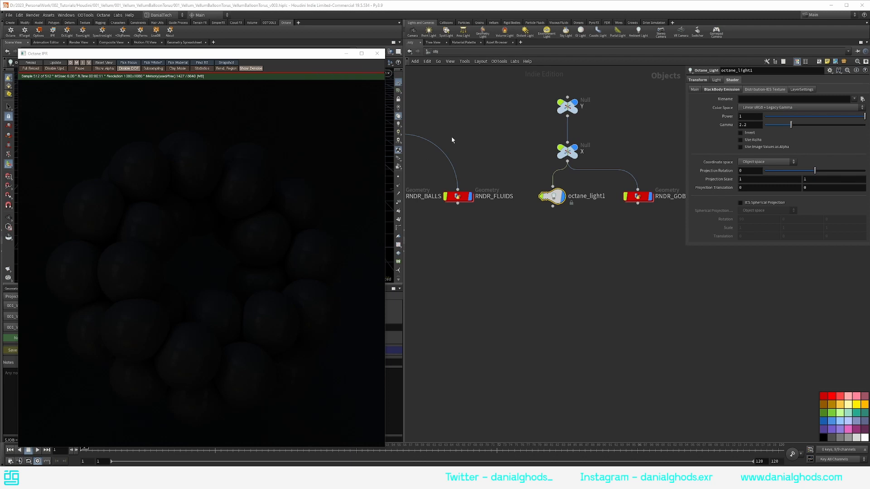
{"action": "left_click", "coordinate": [641, 132]}
{"action": "left_click", "coordinate": [767, 99]}
{"action": "key", "text": "ctrl+v"}
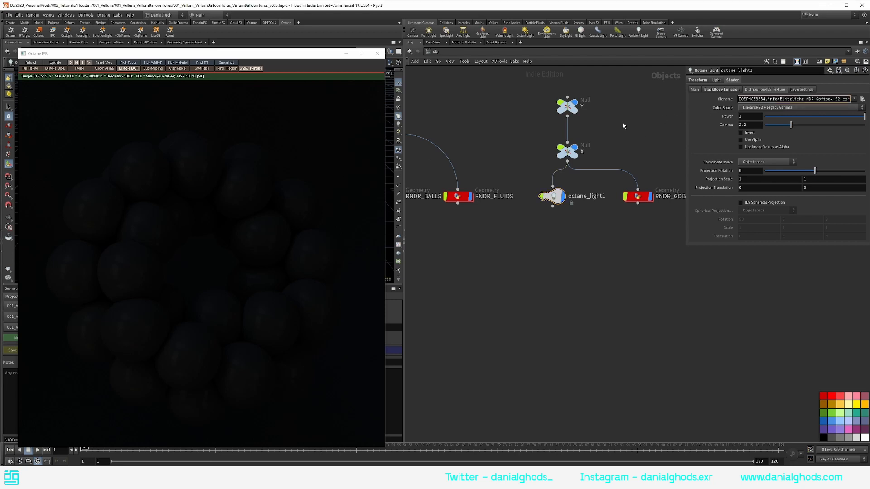
{"action": "key", "text": "Return"}
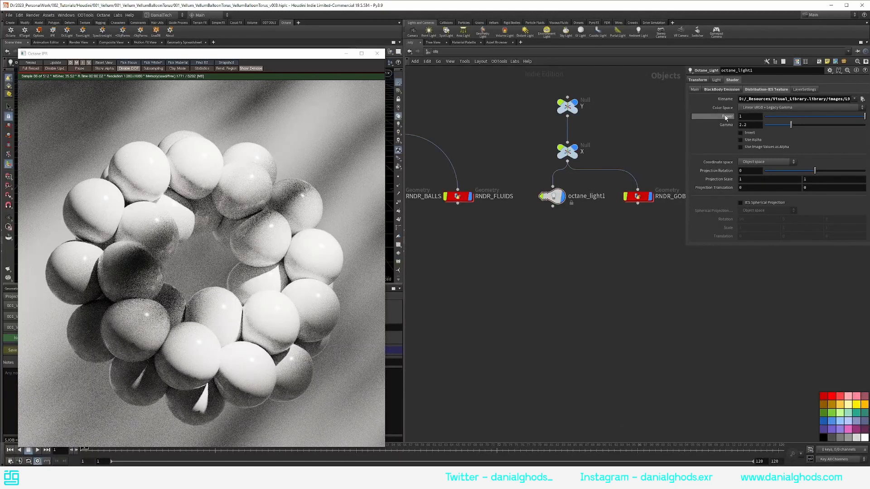
- Set octane_light1's blackbody emission power to 25 and its temperature to 5500
{"action": "left_click", "coordinate": [713, 91]}
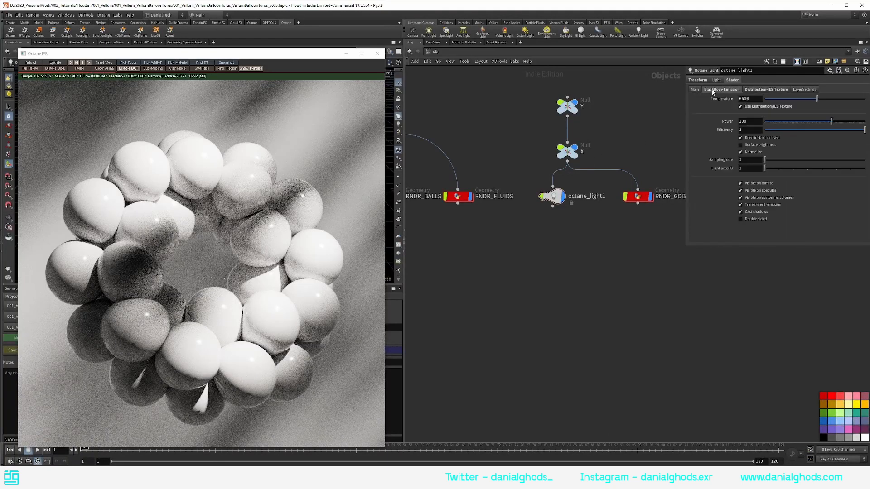
{"action": "double_click", "coordinate": [748, 122]}
{"action": "type", "text": "25"}
{"action": "key", "text": "Return"}
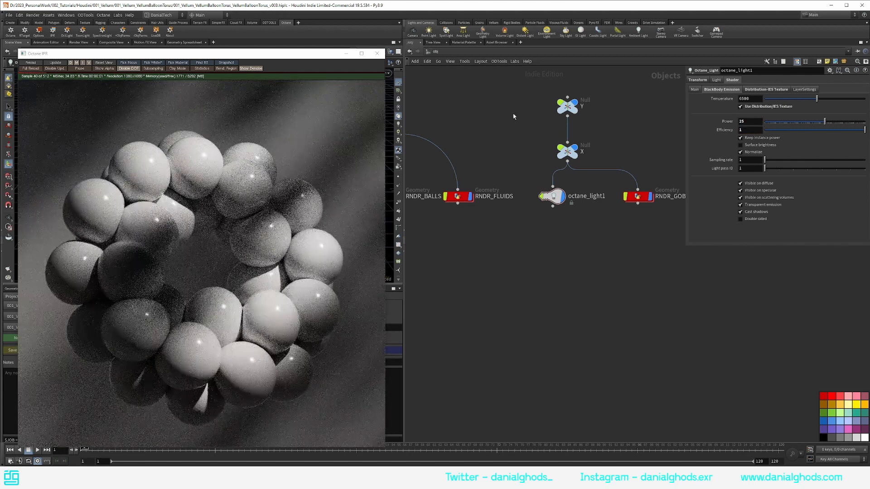
{"action": "double_click", "coordinate": [755, 98]}
{"action": "type", "text": "5500"}
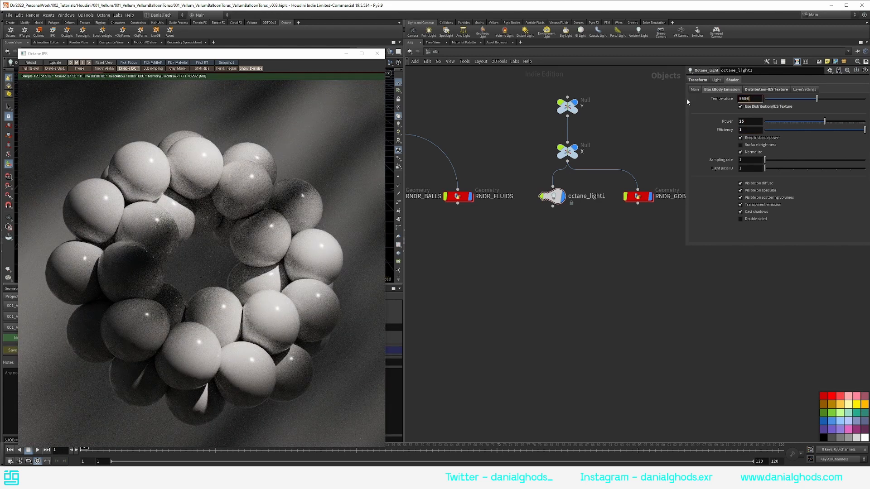
{"action": "key", "text": "Return"}
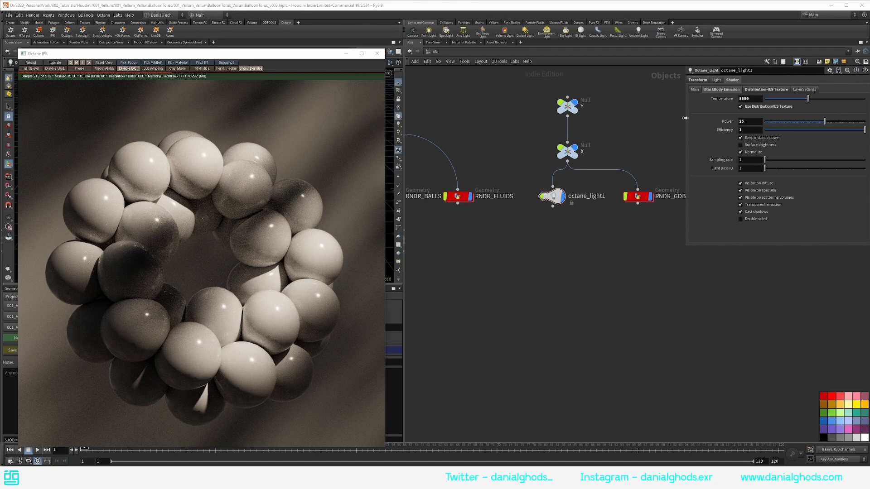
- Try a temperature of 6000 on octane_light1 and set it back to 5500
{"action": "left_click_drag", "start_coordinate": [758, 100], "coordinate": [652, 116]}
{"action": "type", "text": "6000"}
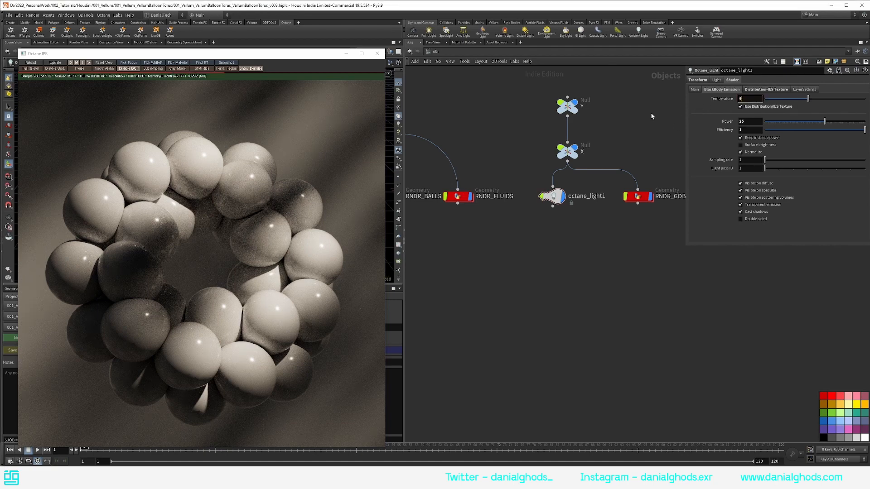
{"action": "key", "text": "Return"}
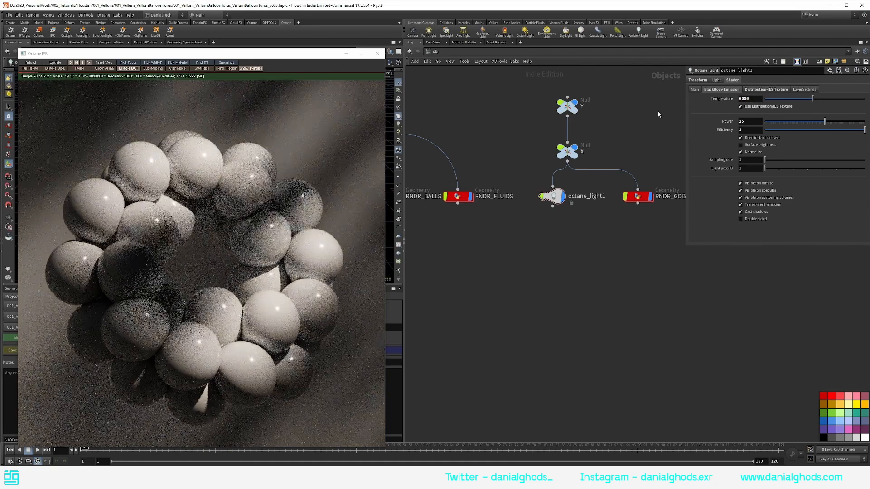
{"action": "left_click_drag", "start_coordinate": [759, 99], "coordinate": [696, 108]}
{"action": "type", "text": "5500"}
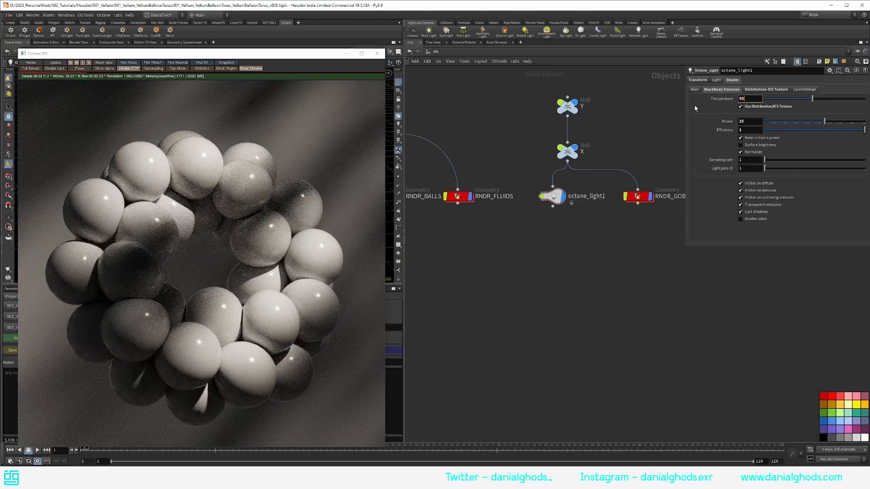
{"action": "key", "text": "Return"}
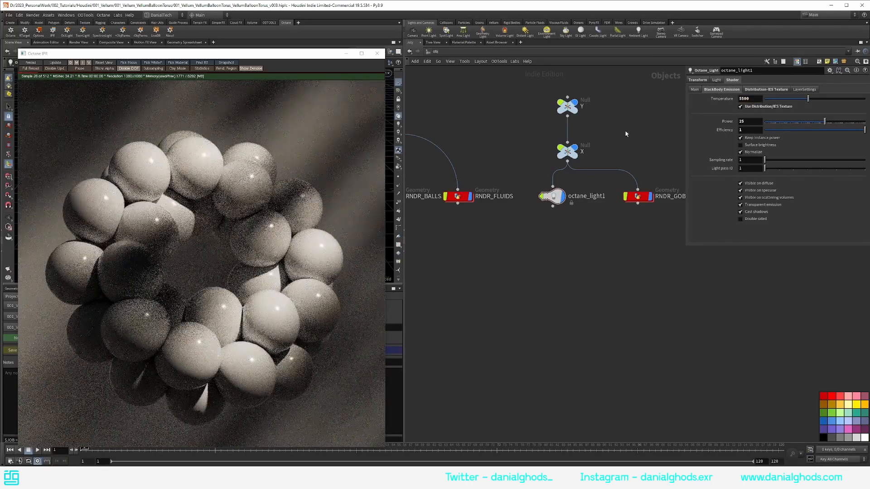
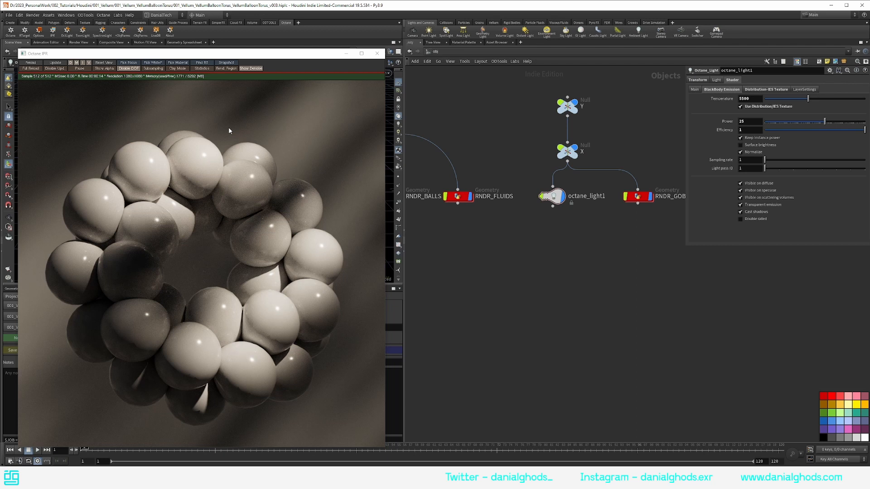
- Set octane_light1's light pass ID to 2 in its blackbody emission settings
{"action": "left_click", "coordinate": [804, 90]}
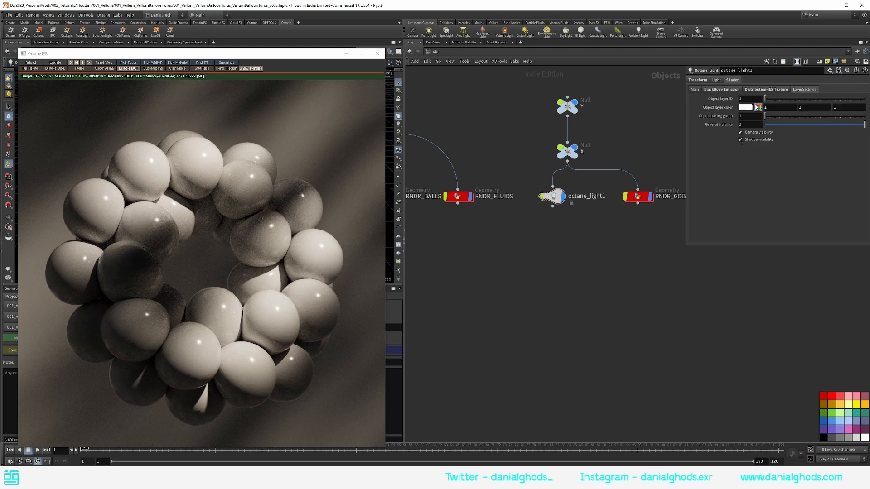
{"action": "left_click", "coordinate": [698, 90]}
{"action": "left_click", "coordinate": [719, 90]}
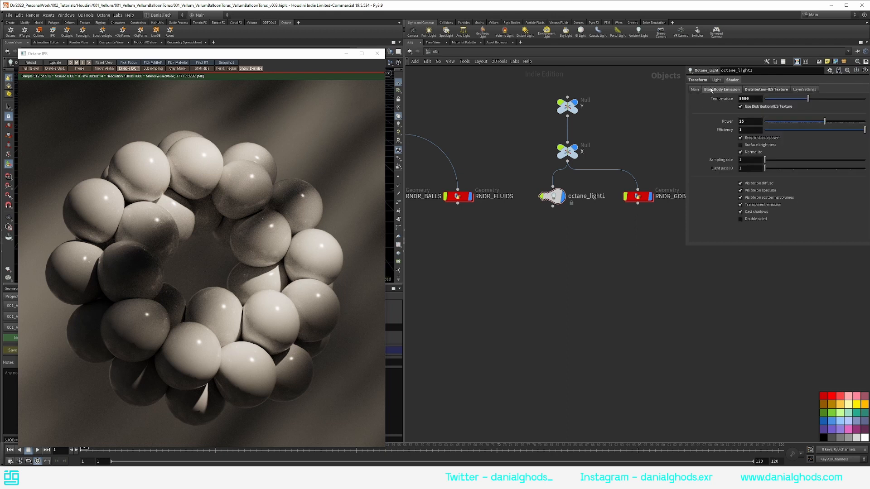
{"action": "left_click", "coordinate": [748, 168]}
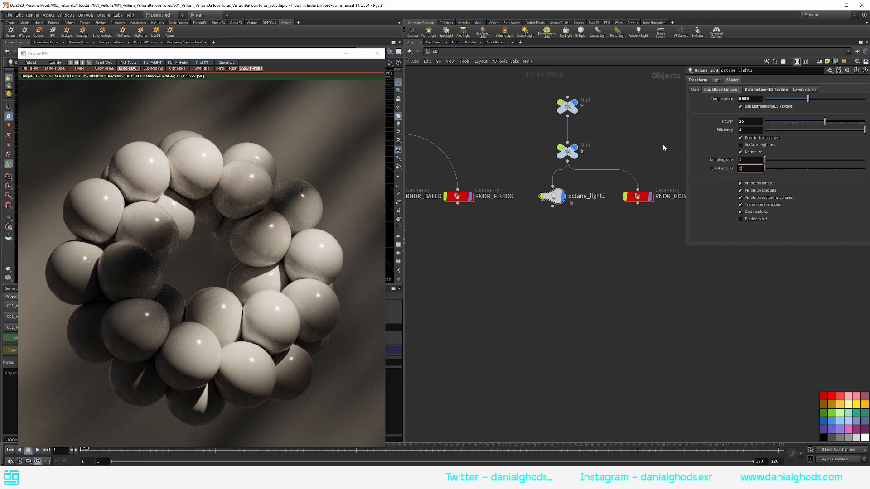
{"action": "key", "text": "Return"}
- Rename the octane_light1 node as Hero_Keylight
{"action": "middle_click_drag", "start_coordinate": [572, 220], "coordinate": [592, 219]}
{"action": "left_click", "coordinate": [600, 199]}
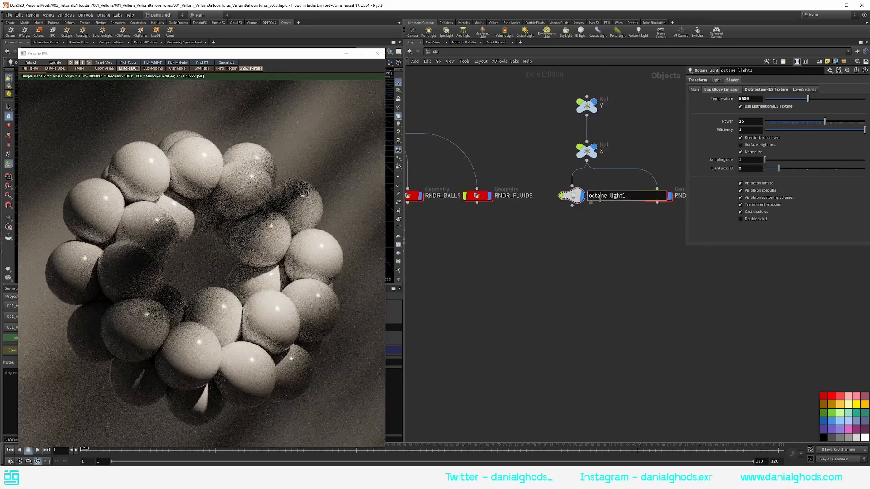
{"action": "key", "text": "ctrl+a"}
{"action": "type", "text": "heRO_kE"}
{"action": "key", "text": "ctrl+a"}
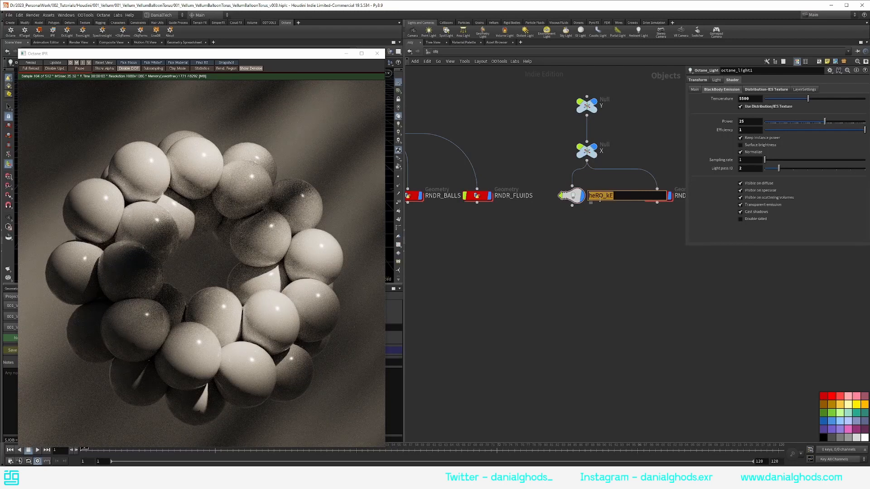
{"action": "type", "text": "Hero_Keylight"}
{"action": "key", "text": "Return"}
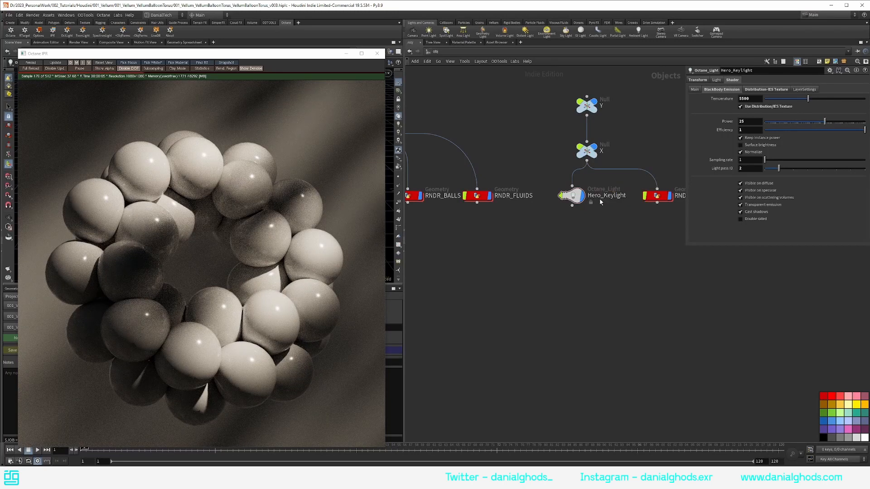
- Duplicate the Hero_Keylight node, keeping its connection to the X null, and rename the copy as Backdrop
{"action": "left_click_drag", "start_coordinate": [573, 196], "coordinate": [540, 195]}
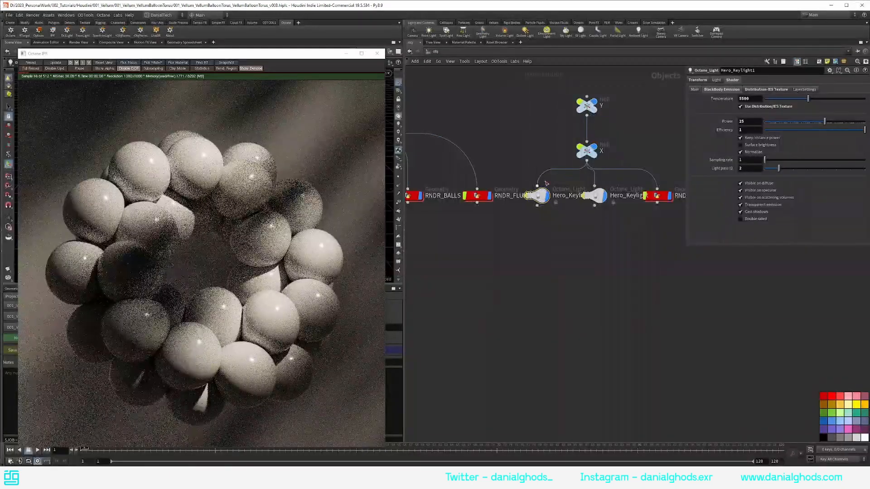
{"action": "left_click", "coordinate": [539, 199]}
{"action": "double_click", "coordinate": [567, 197]}
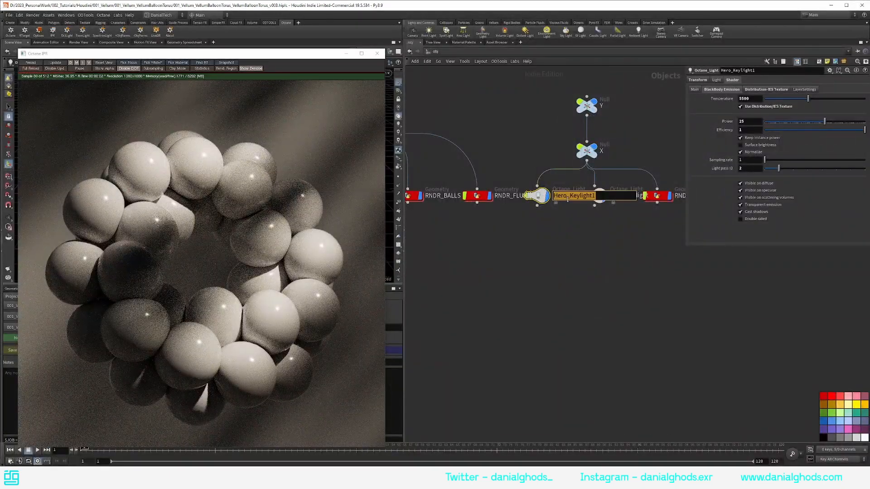
{"action": "type", "text": "Backdrop"}
{"action": "key", "text": "Return"}
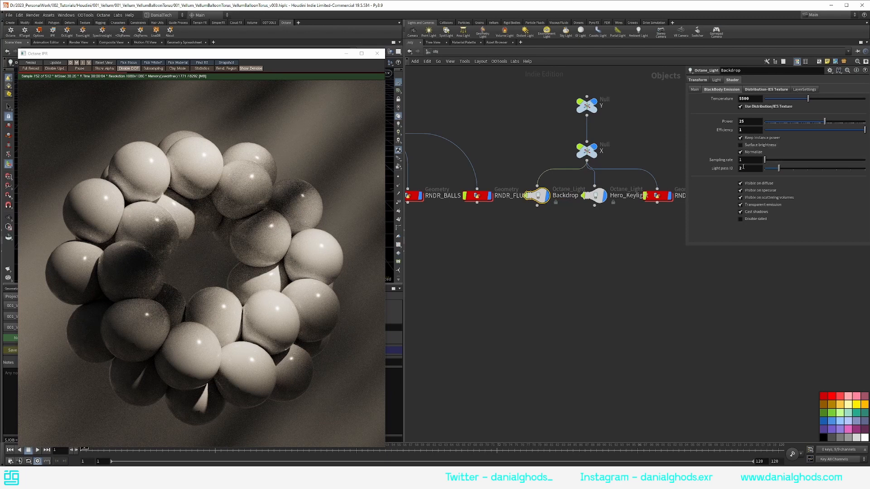
- Set the Backdrop light's light pass ID to 1 and space the two light nodes apart in the network
{"action": "double_click", "coordinate": [743, 167]}
{"action": "type", "text": "1"}
{"action": "left_click", "coordinate": [499, 134]}
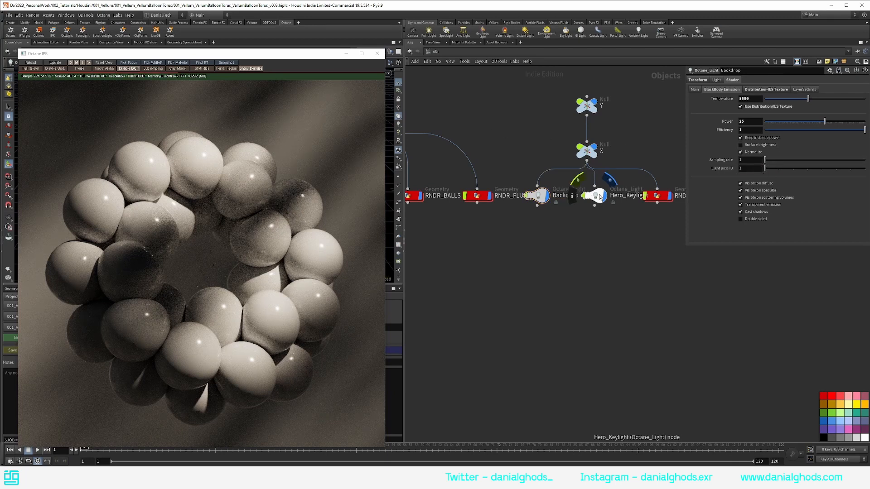
{"action": "left_click_drag", "start_coordinate": [600, 197], "coordinate": [596, 235]}
{"action": "left_click_drag", "start_coordinate": [542, 196], "coordinate": [546, 206]}
- Exclude Light Pass 2 from the RNDR_BACKDROP object's Octane light pass mask
{"action": "middle_click_drag", "start_coordinate": [516, 162], "coordinate": [583, 135]}
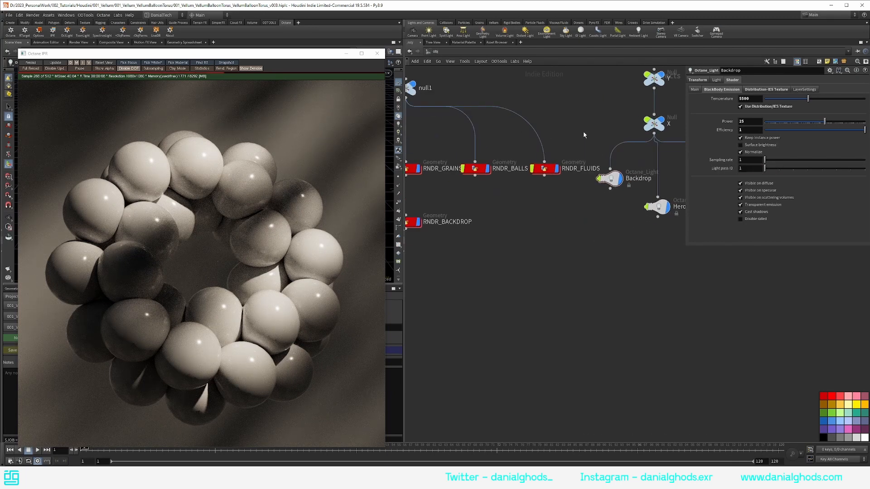
{"action": "scroll", "coordinate": [543, 199], "scroll_direction": "down", "scroll_amount": 3}
{"action": "left_click", "coordinate": [449, 213]}
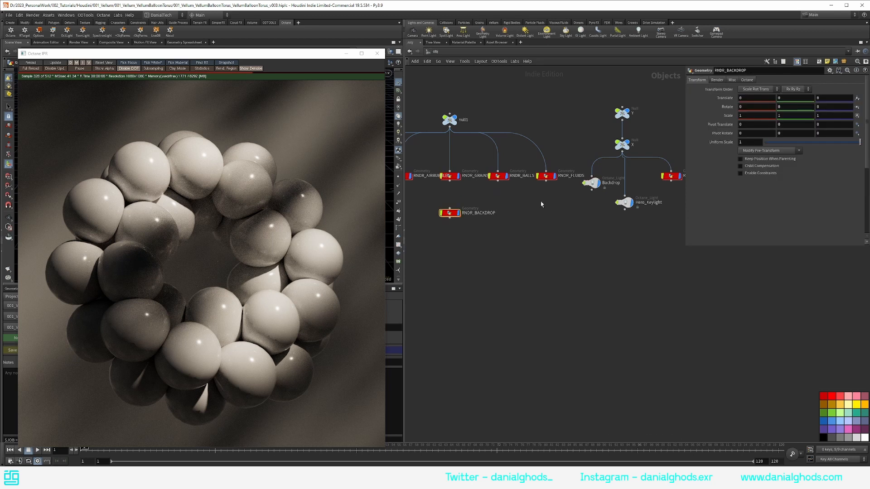
{"action": "left_click", "coordinate": [722, 80]}
{"action": "left_click", "coordinate": [733, 80]}
{"action": "left_click", "coordinate": [747, 80]}
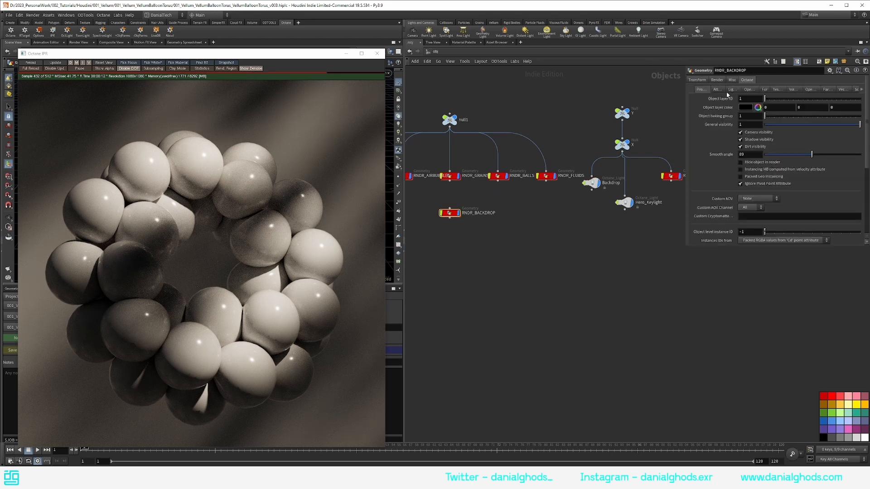
{"action": "left_click_drag", "start_coordinate": [687, 245], "coordinate": [590, 287]}
{"action": "left_click", "coordinate": [653, 89]}
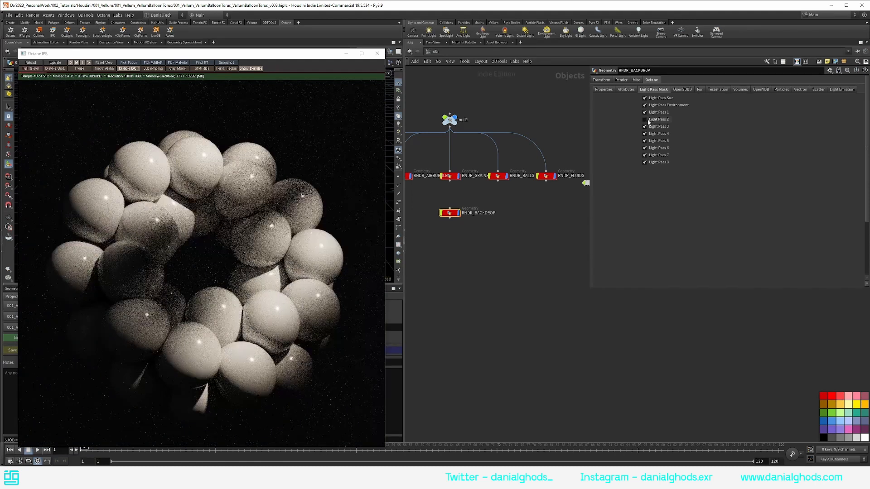
- Select the Backdrop light and restart the Octane IPR render to update the light linking
{"action": "middle_click_drag", "start_coordinate": [549, 119], "coordinate": [427, 117]}
{"action": "left_click", "coordinate": [469, 180]}
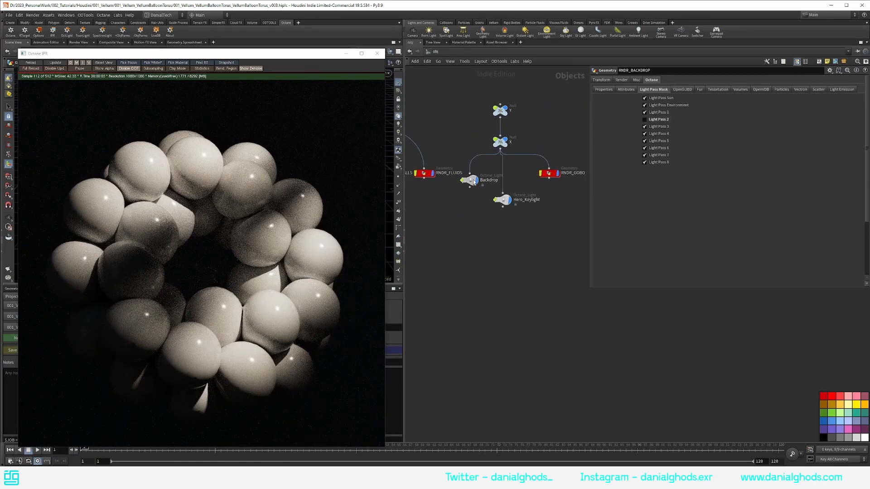
{"action": "left_click", "coordinate": [29, 63]}
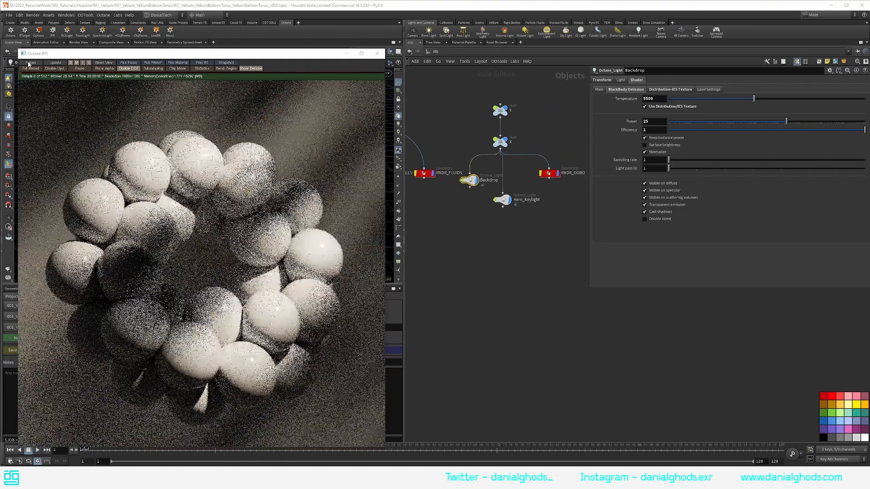
- Switch off the Hero_Keylight light to isolate the Backdrop light in the render
{"action": "left_click", "coordinate": [502, 199]}
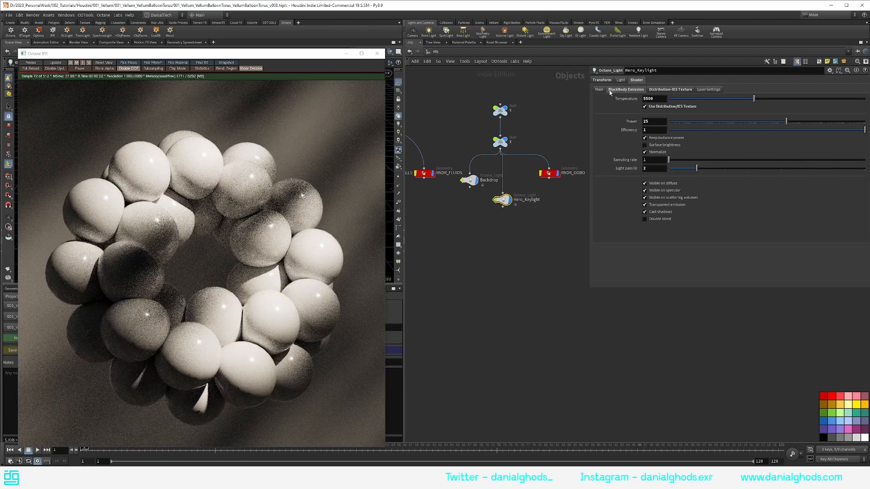
{"action": "left_click", "coordinate": [620, 79]}
{"action": "left_click", "coordinate": [645, 88]}
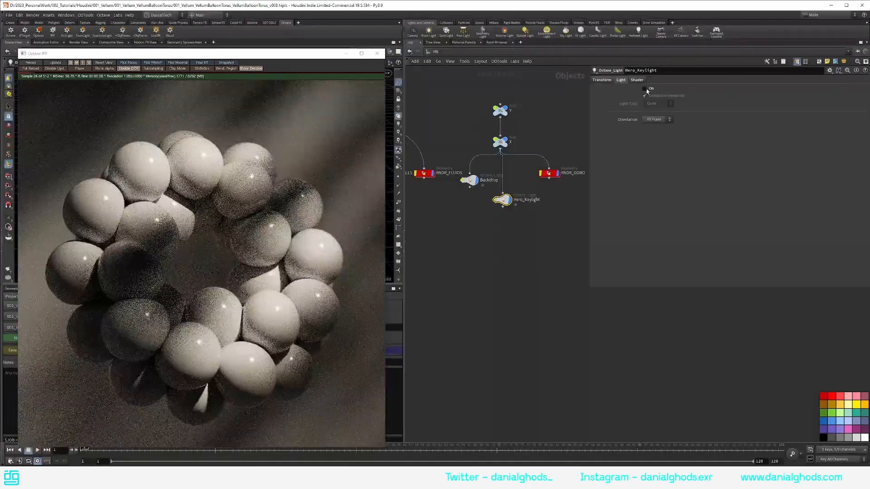
- Exclude Light Pass 1 from the Octane light pass mask of the five RNDR geometry objects parented to the null, from gel to fluids
{"action": "middle_click_drag", "start_coordinate": [422, 181], "coordinate": [530, 185]}
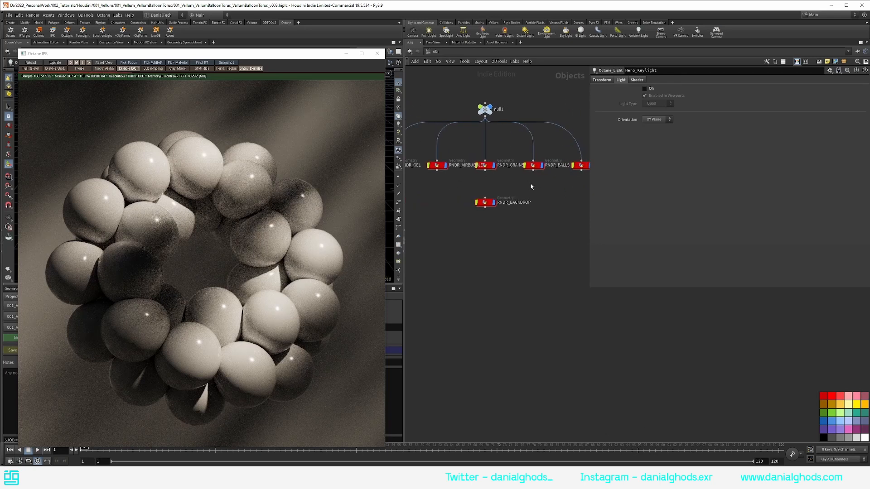
{"action": "scroll", "coordinate": [530, 184], "scroll_direction": "down", "scroll_amount": 2}
{"action": "left_click_drag", "start_coordinate": [421, 189], "coordinate": [579, 166]}
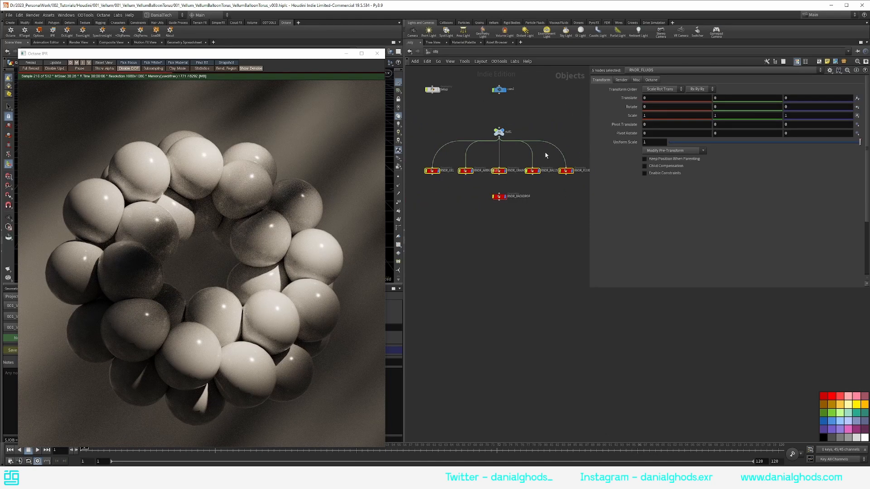
{"action": "left_click", "coordinate": [651, 81]}
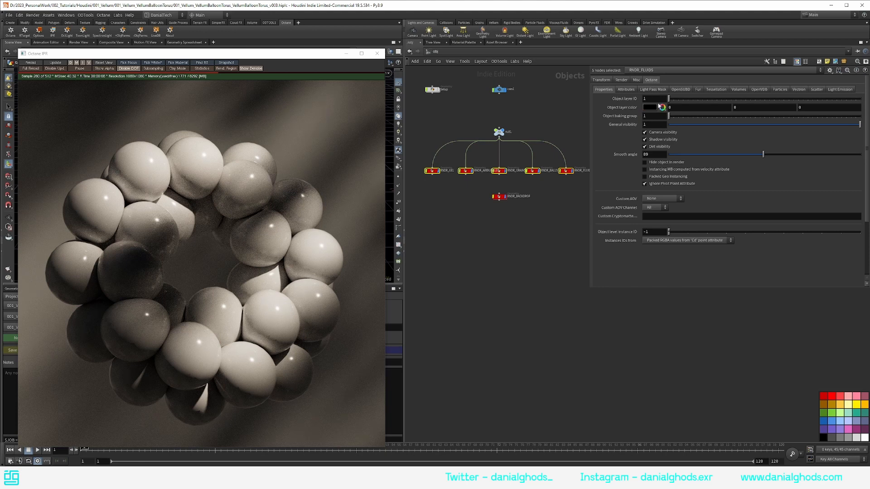
{"action": "left_click", "coordinate": [653, 89]}
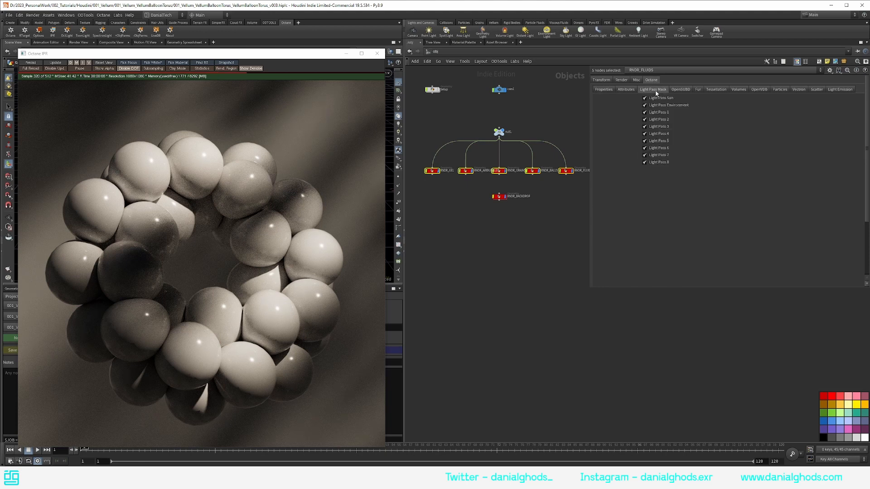
{"action": "left_click", "coordinate": [645, 112]}
- Set the Backdrop light's scale to .6 on all three axes
{"action": "middle_click_drag", "start_coordinate": [573, 133], "coordinate": [482, 136]}
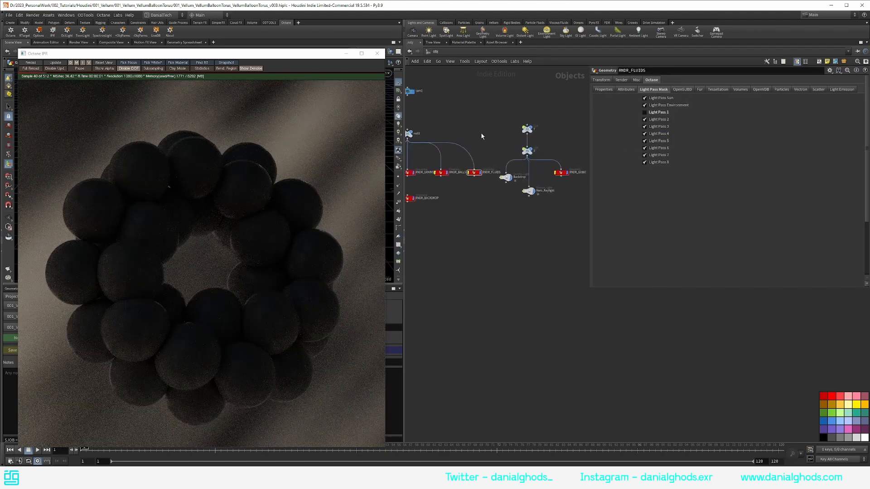
{"action": "scroll", "coordinate": [517, 189], "scroll_direction": "up", "scroll_amount": 2}
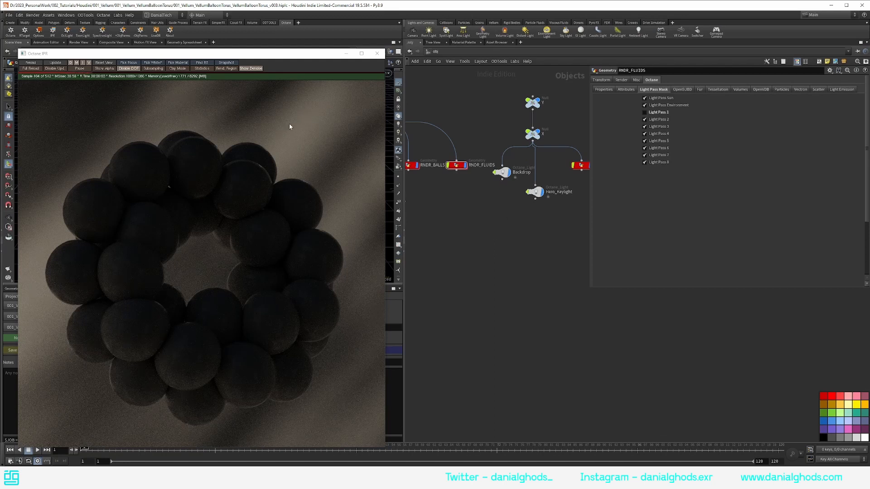
{"action": "left_click", "coordinate": [502, 172]}
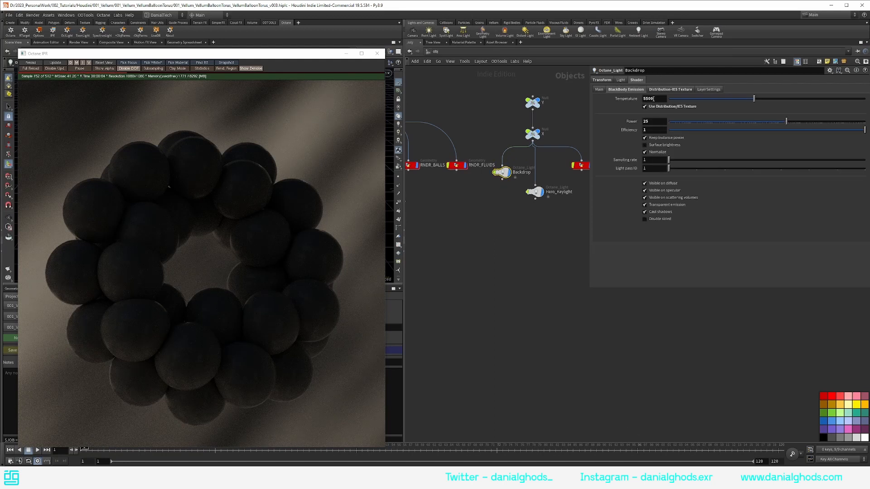
{"action": "left_click", "coordinate": [600, 89]}
{"action": "left_click", "coordinate": [601, 80]}
{"action": "left_click", "coordinate": [647, 124]}
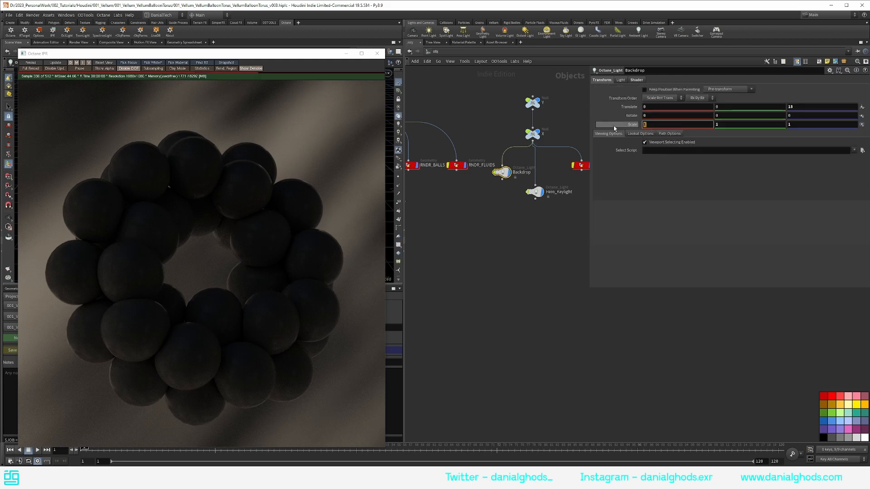
{"action": "type", "text": ".6"}
{"action": "key", "text": "Tab"}
{"action": "type", "text": ".6"}
{"action": "key", "text": "Tab"}
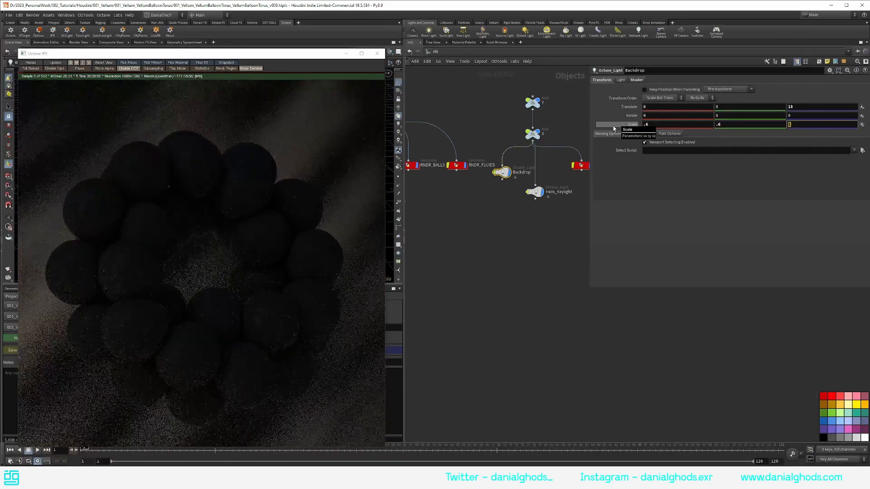
{"action": "type", "text": ".6"}
{"action": "key", "text": "Tab"}
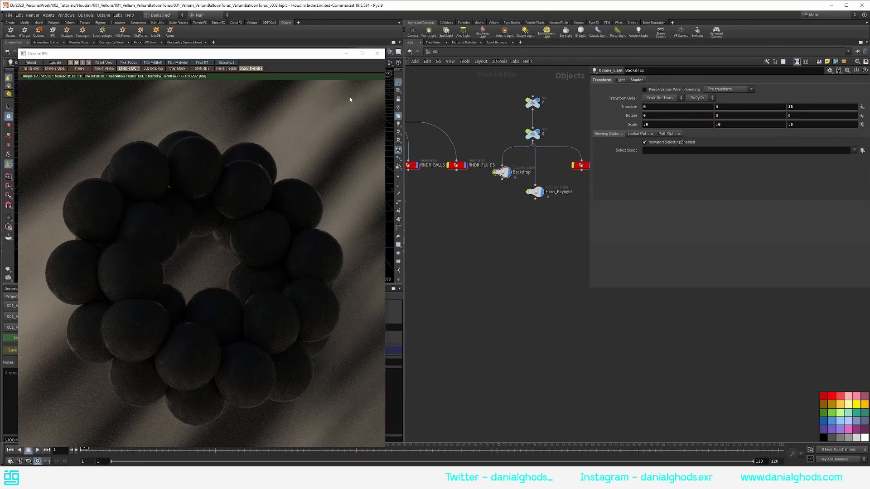
- Switch the Hero_Keylight light back on and show its blackbody emission settings
{"action": "left_click", "coordinate": [535, 197]}
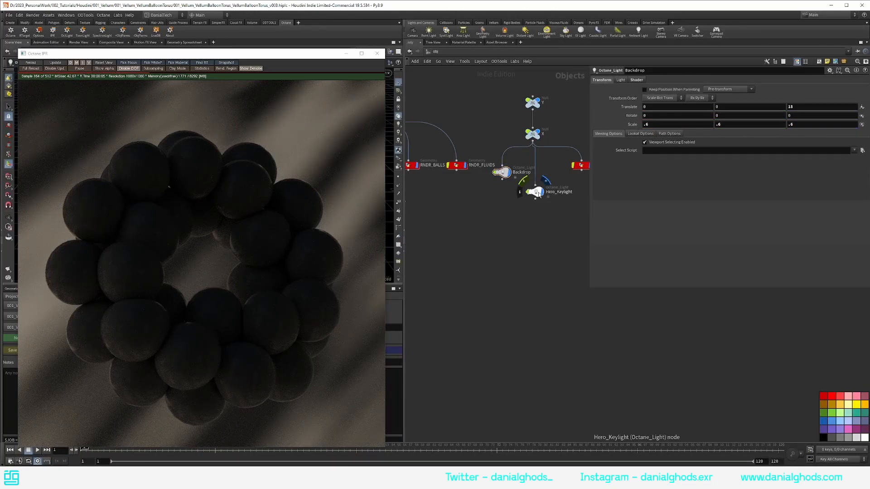
{"action": "left_click", "coordinate": [650, 90]}
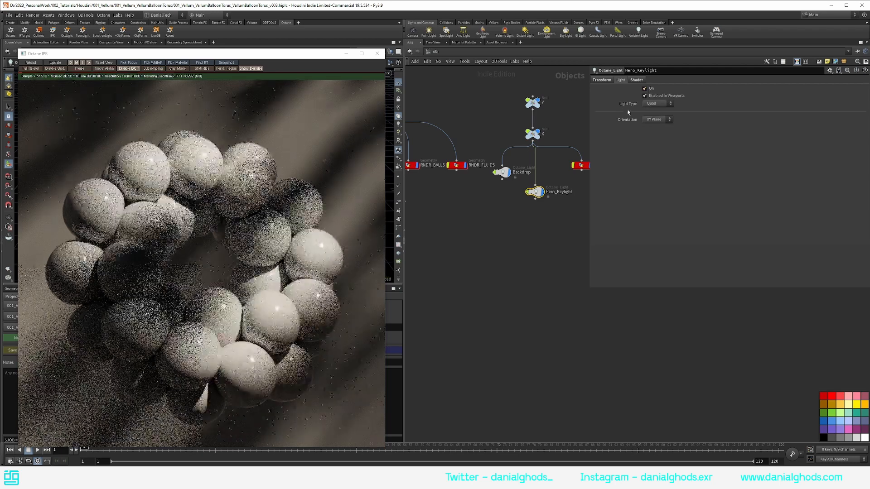
{"action": "left_click", "coordinate": [636, 80]}
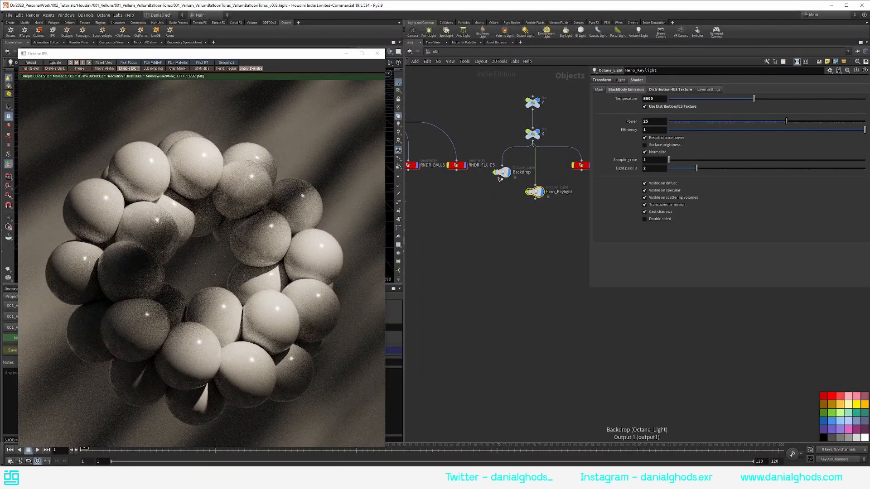
- Exclude Light Pass Environment from the RNDR_BACKDROP object's Octane light pass mask
{"action": "left_click", "coordinate": [500, 196]}
{"action": "middle_click_drag", "start_coordinate": [468, 214], "coordinate": [561, 219]}
{"action": "left_click", "coordinate": [471, 202]}
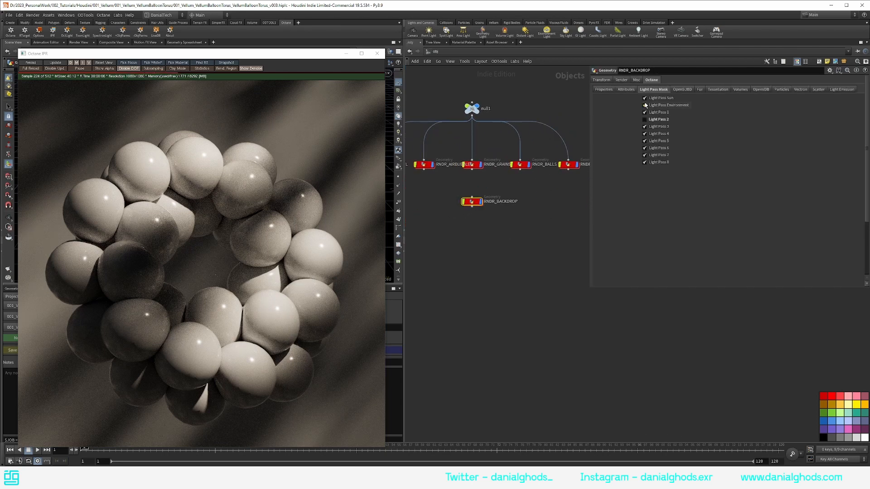
{"action": "left_click", "coordinate": [645, 105]}
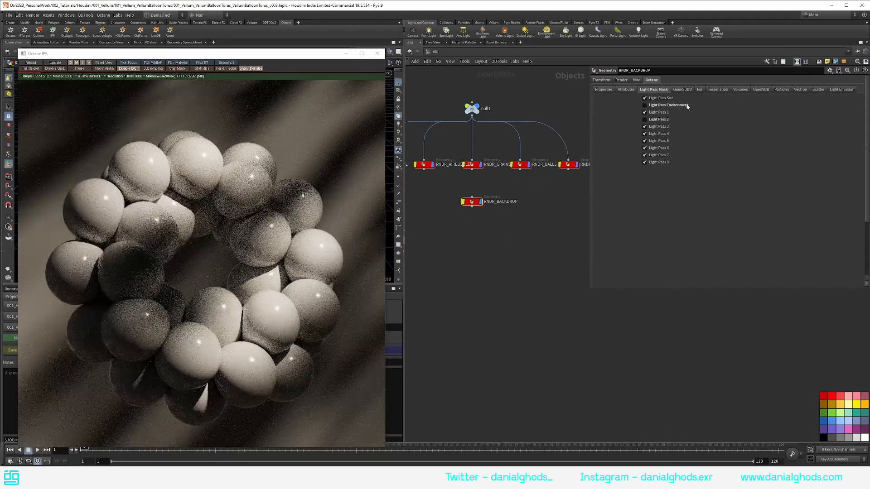
- Turn off camera and shadow visibility for the Backdrop light, and camera visibility for the Hero_Keylight
{"action": "left_click", "coordinate": [524, 247]}
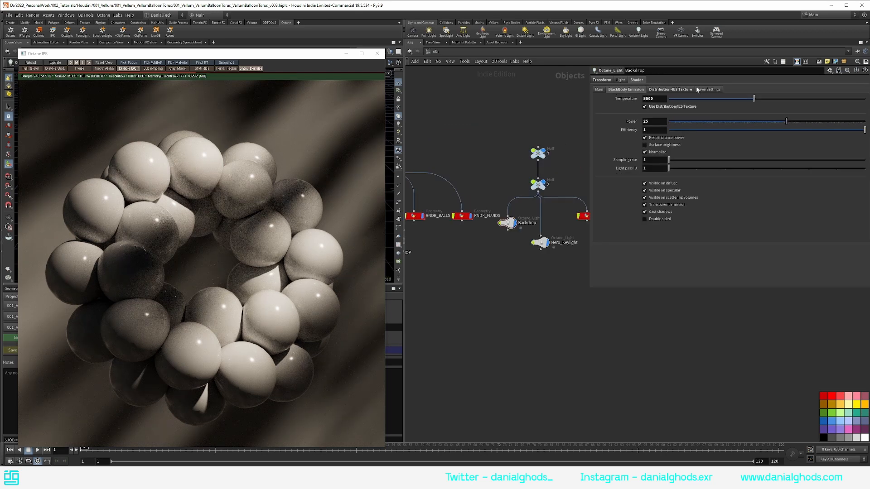
{"action": "left_click", "coordinate": [705, 90]}
{"action": "left_click", "coordinate": [649, 133]}
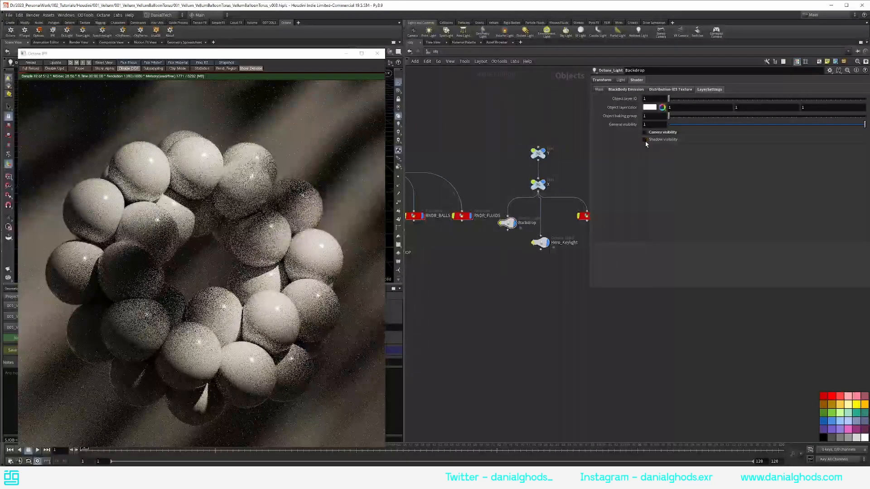
{"action": "left_click", "coordinate": [646, 140]}
{"action": "left_click", "coordinate": [540, 242]}
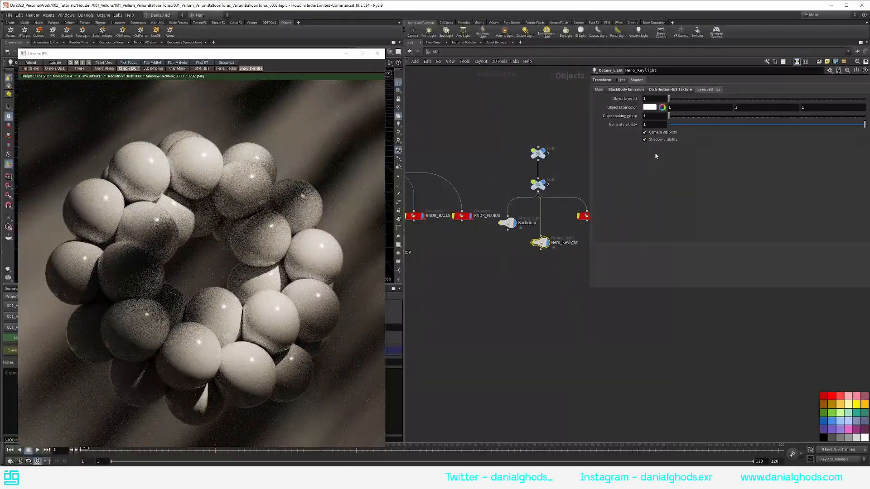
{"action": "left_click", "coordinate": [646, 133]}
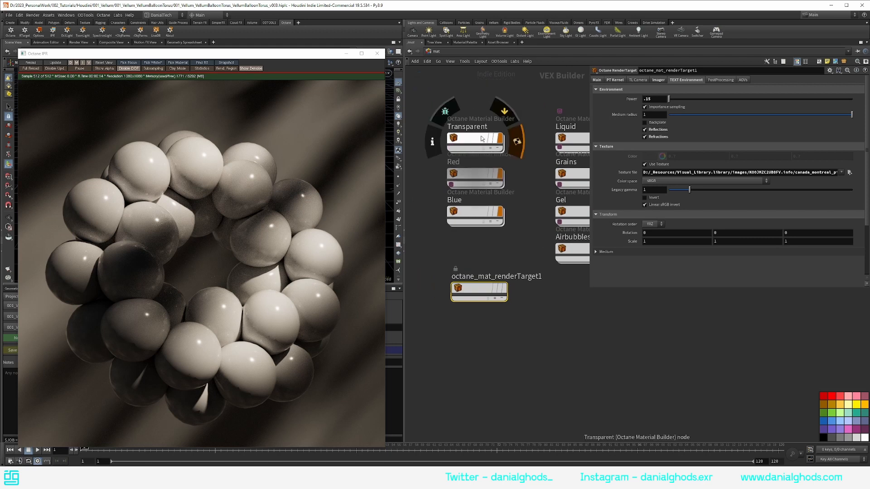
- Set the Transparent material's transmission type to Thin wall and its albedo to black
{"action": "double_click", "coordinate": [484, 141]}
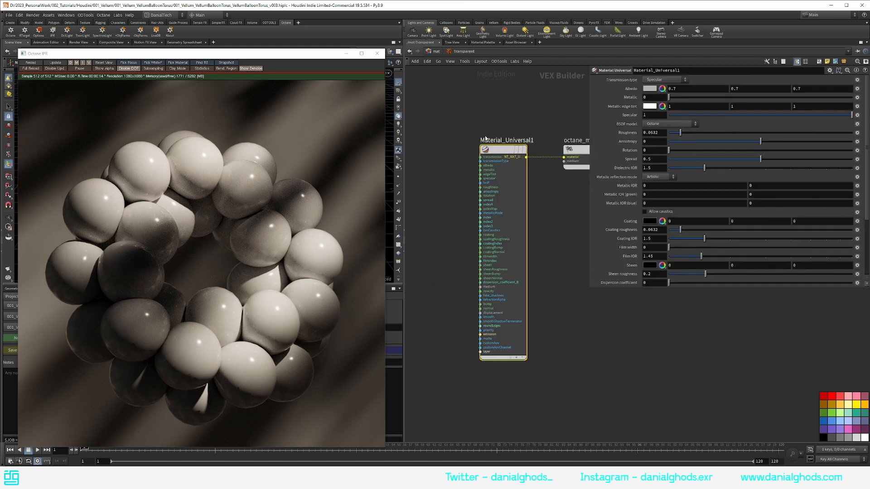
{"action": "left_click", "coordinate": [663, 80]}
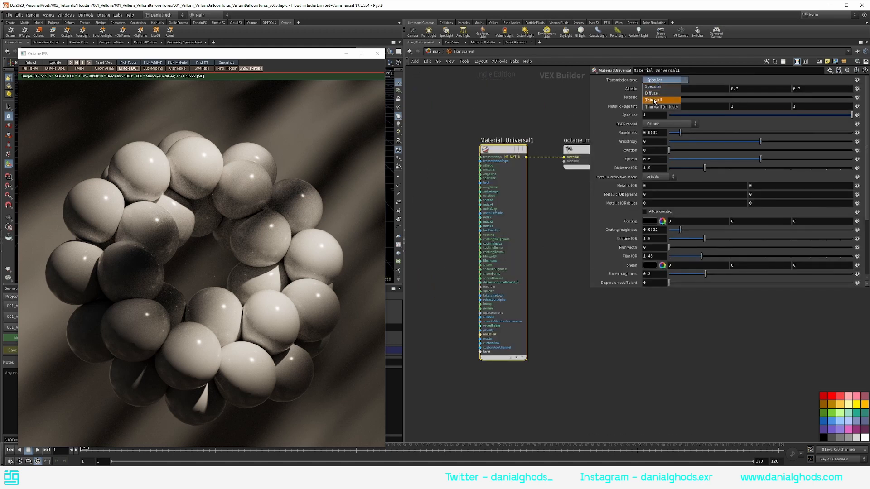
{"action": "left_click", "coordinate": [654, 101]}
{"action": "left_click", "coordinate": [646, 89]}
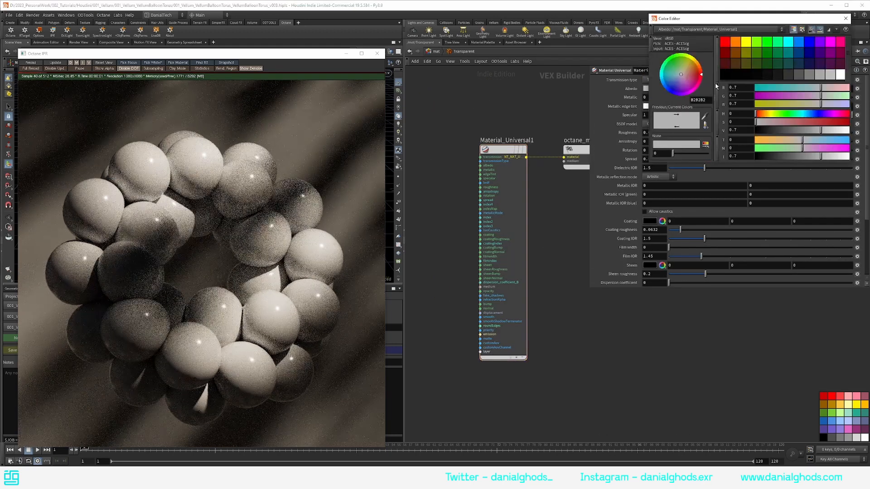
{"action": "left_click", "coordinate": [725, 74]}
{"action": "left_click", "coordinate": [845, 18]}
- Add a Color RGB node connected to the universal material's transmission input and place it beside the material
{"action": "key", "text": "Tab"}
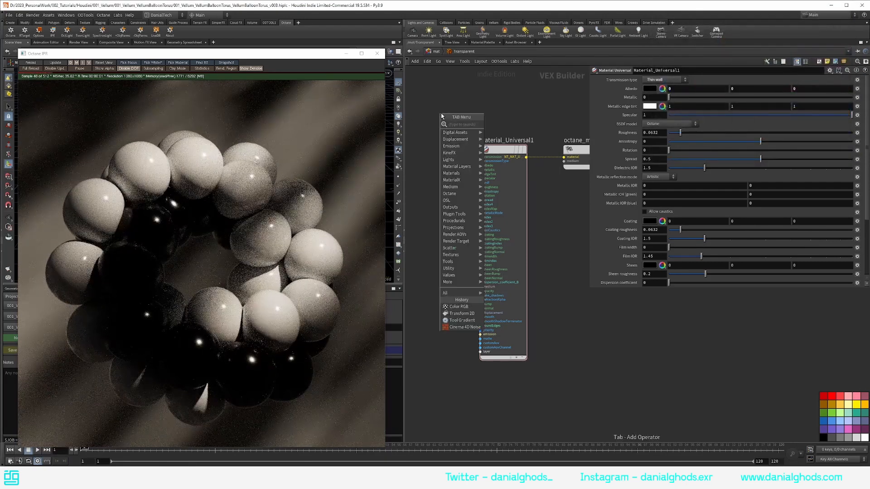
{"action": "type", "text": "rgb"}
{"action": "key", "text": "Return"}
{"action": "left_click", "coordinate": [442, 116]}
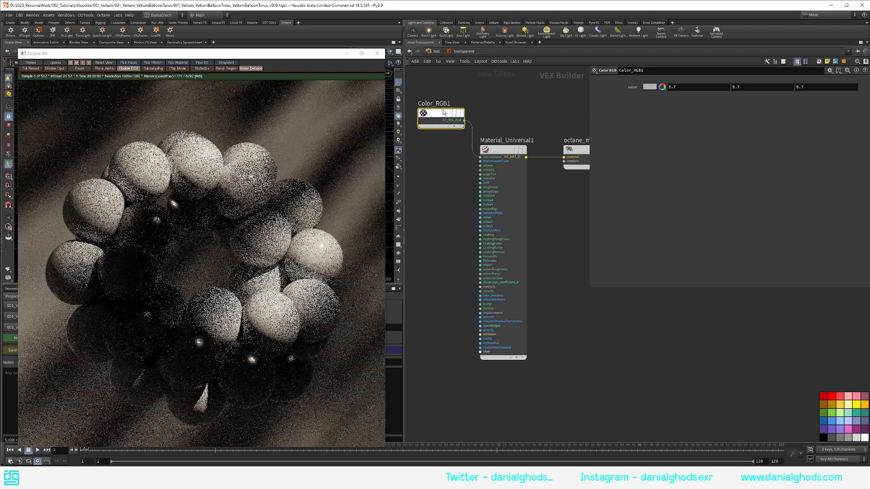
{"action": "left_click_drag", "start_coordinate": [441, 116], "coordinate": [434, 136]}
- Set the Color RGB node's value to white
{"action": "left_click", "coordinate": [663, 87]}
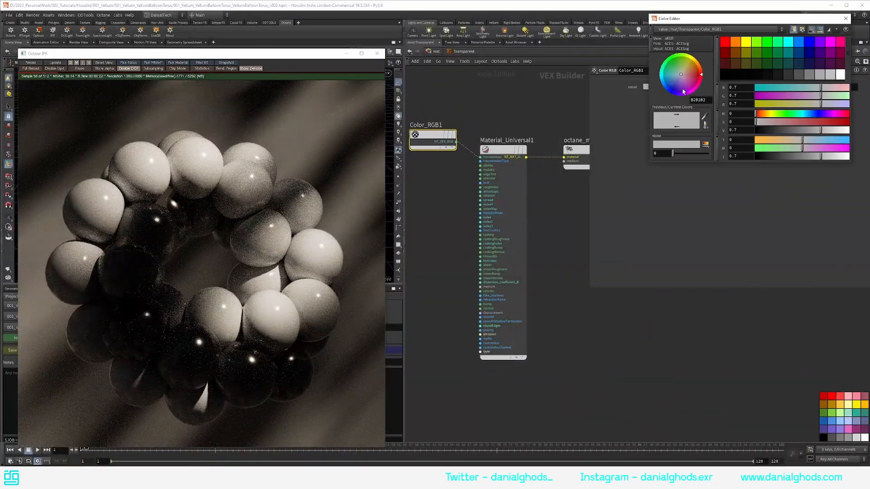
{"action": "left_click", "coordinate": [841, 75]}
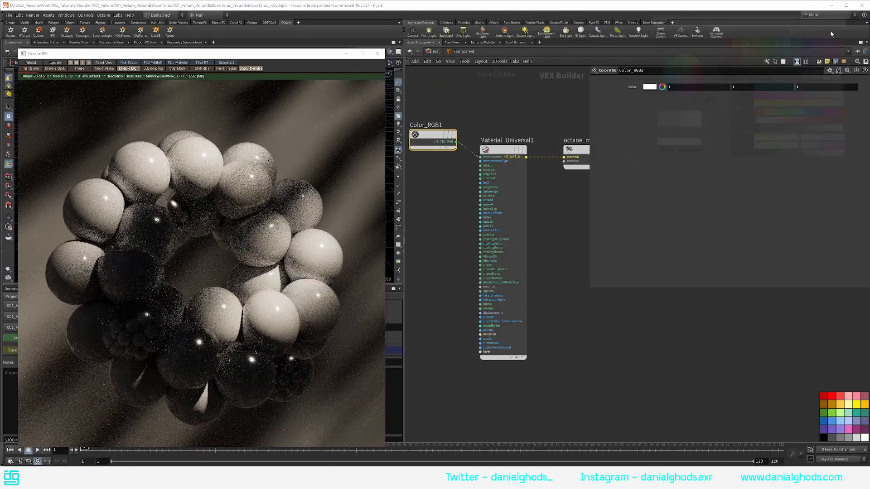
{"action": "left_click", "coordinate": [496, 79]}
- Select the Material_Universal1 node to adjust its surface parameters
{"action": "middle_click_drag", "start_coordinate": [440, 205], "coordinate": [462, 193]}
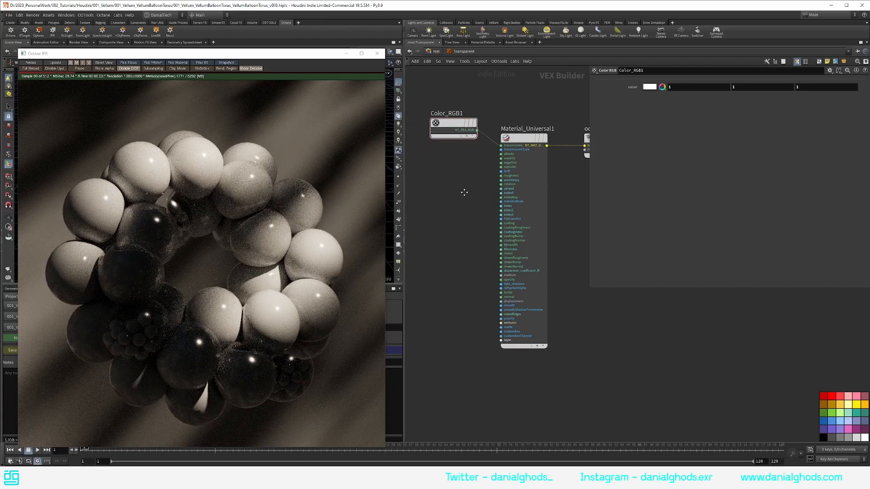
{"action": "left_click", "coordinate": [525, 143]}
{"action": "scroll", "coordinate": [619, 190], "scroll_direction": "down", "scroll_amount": 3}
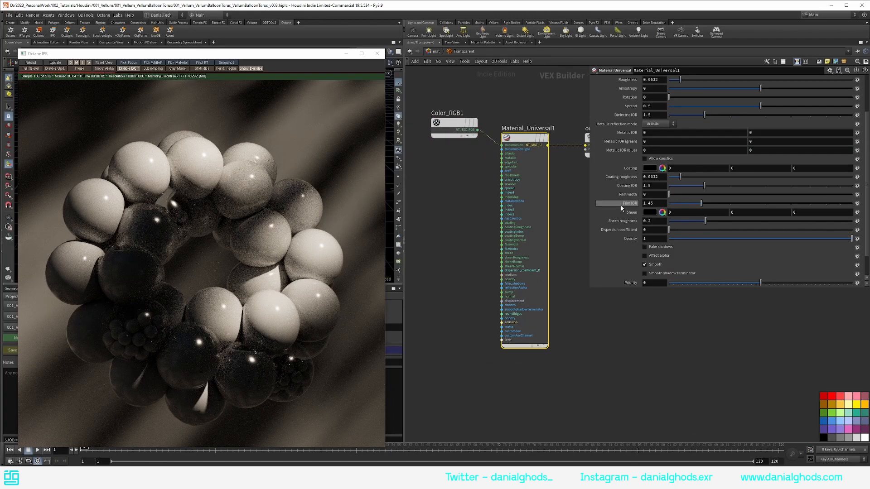
- Configure the transparent material with fake shadows enabled, a dielectric IOR of 1.49 and a roughness of 0.2
{"action": "left_click", "coordinate": [649, 247]}
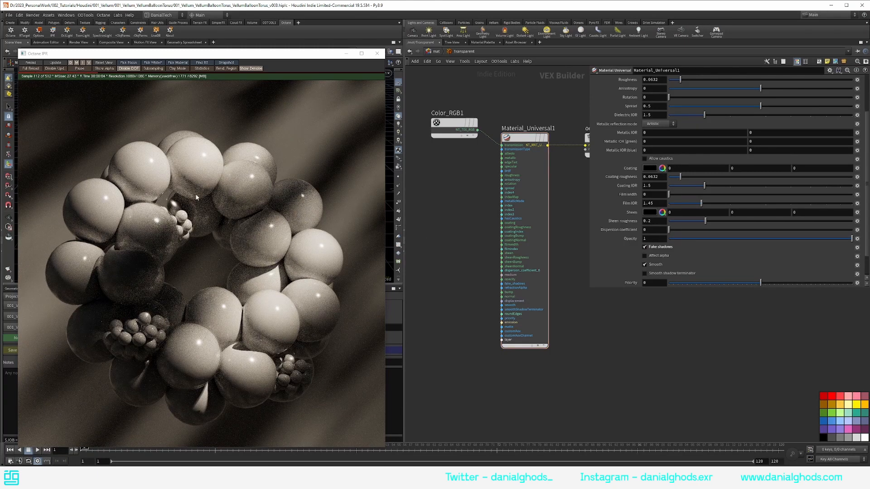
{"action": "scroll", "coordinate": [662, 154], "scroll_direction": "up", "scroll_amount": 2}
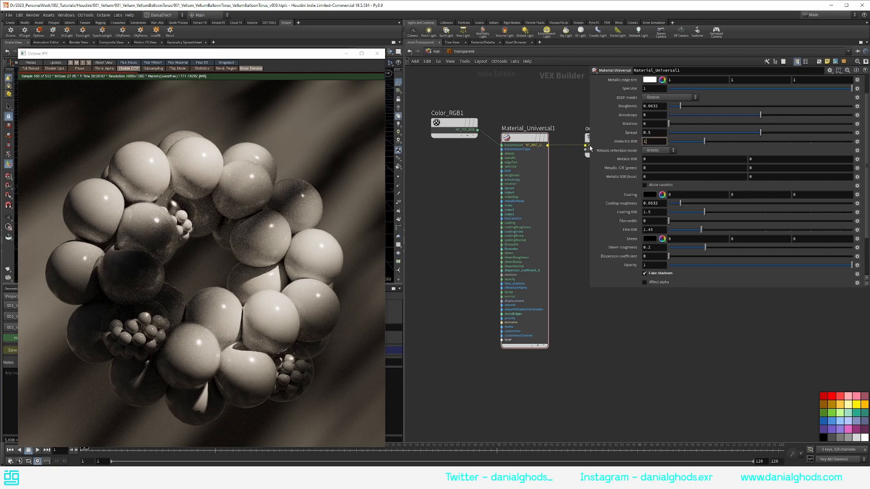
{"action": "key", "text": "Return"}
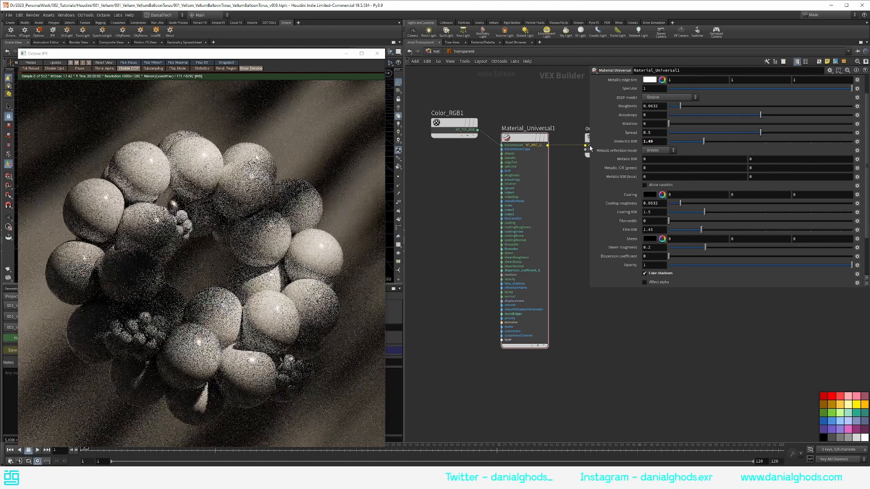
{"action": "type", "text": ".2"}
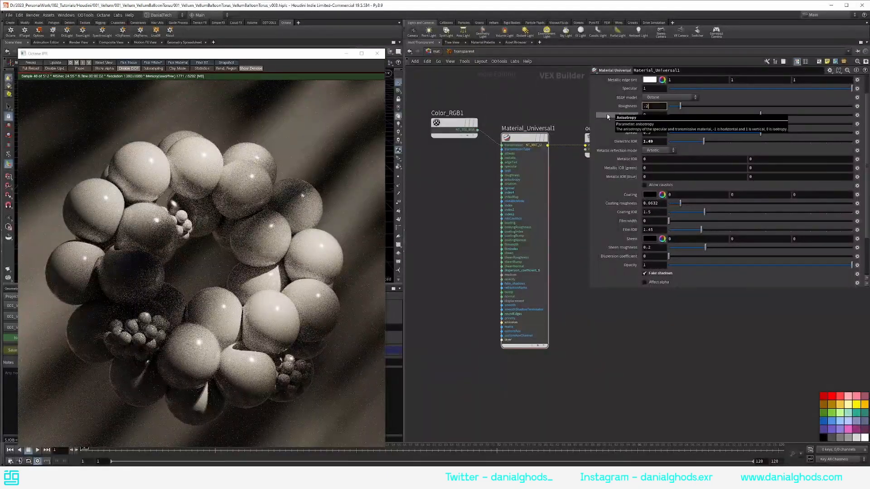
{"action": "key", "text": "Return"}
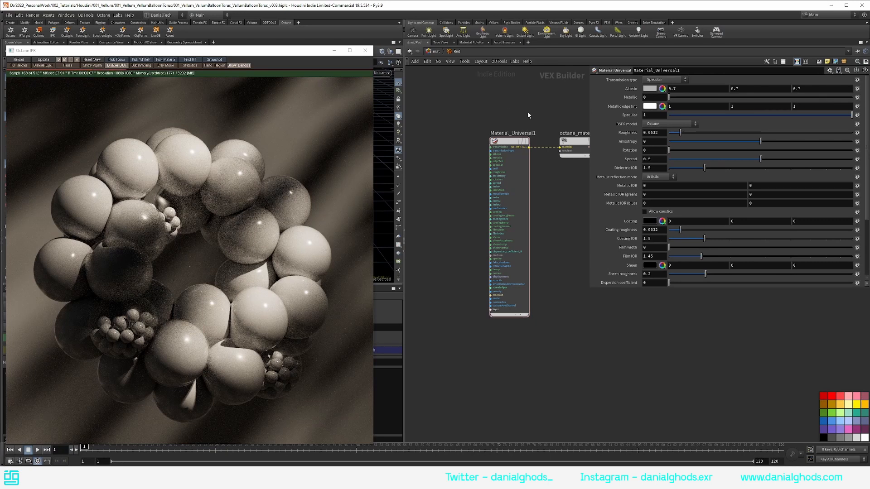
- Set the red universal material's transmission type to Diffuse and its dielectric IOR to 1
{"action": "left_click", "coordinate": [654, 80]}
{"action": "left_click", "coordinate": [655, 89]}
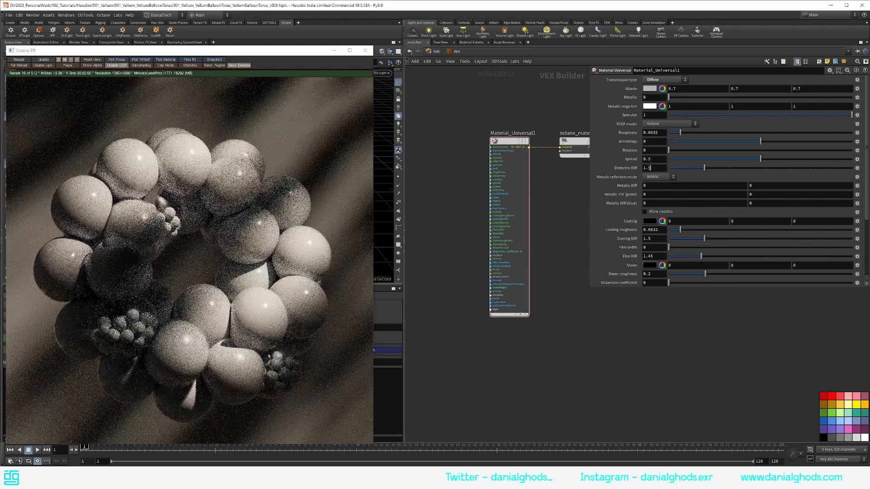
{"action": "left_click", "coordinate": [650, 168]}
{"action": "key", "text": "BackSpace"}
{"action": "key", "text": "BackSpace"}
- Add a Color RGB node to the red material network and connect it to the universal material's albedo input
{"action": "key", "text": "Tab"}
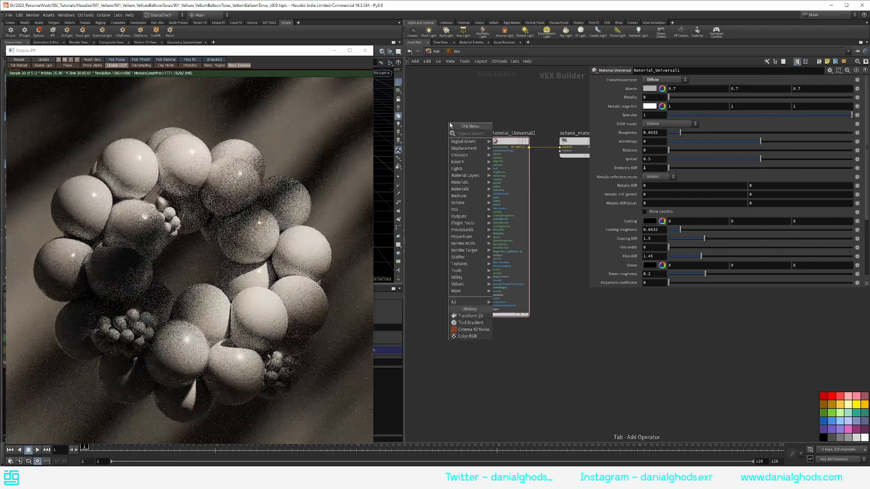
{"action": "type", "text": "rgb"}
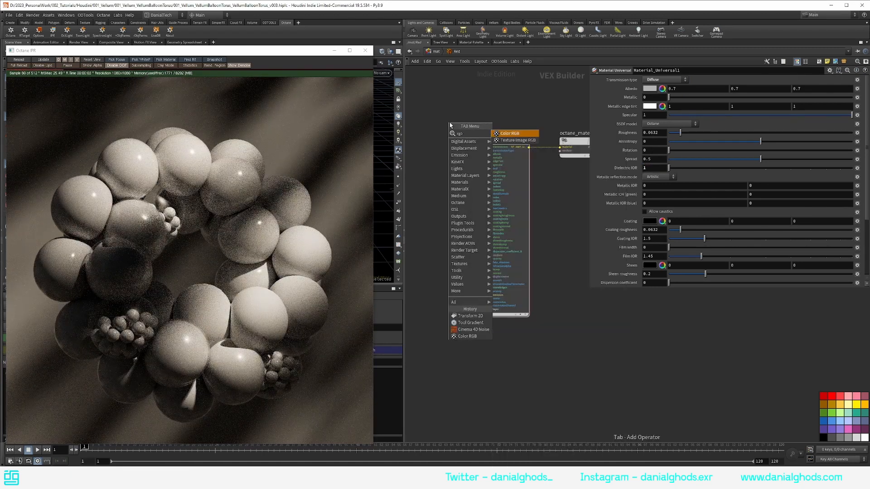
{"action": "key", "text": "Return"}
{"action": "scroll", "coordinate": [451, 127], "scroll_direction": "up", "scroll_amount": 3}
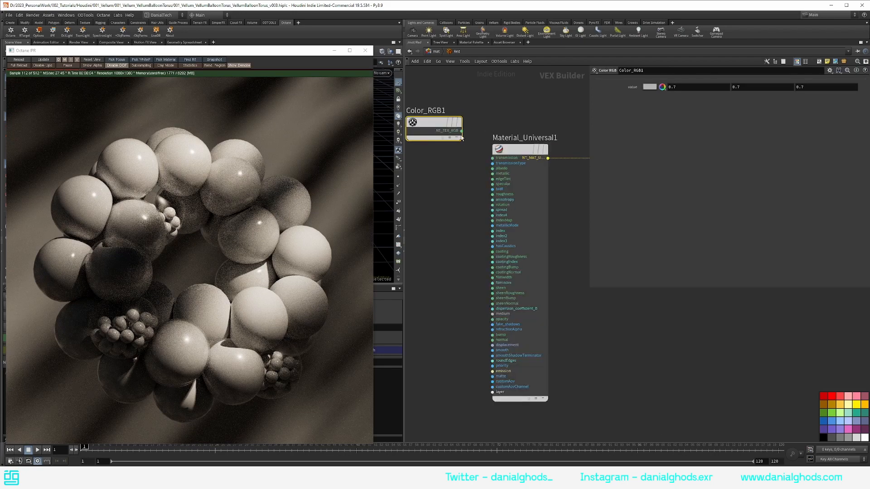
{"action": "left_click_drag", "start_coordinate": [462, 131], "coordinate": [492, 169]}
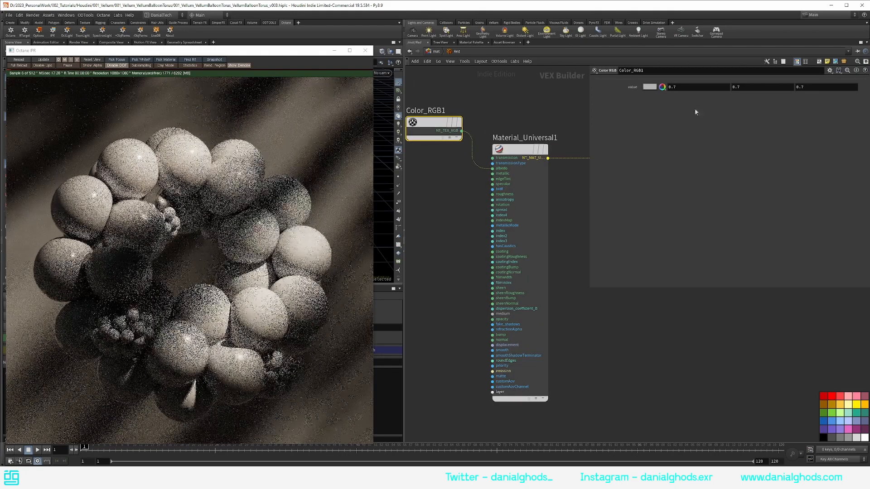
- Set the albedo Color RGB node's value to 0.3, 0, 0
{"action": "left_click_drag", "start_coordinate": [679, 87], "coordinate": [571, 98]}
{"action": "type", "text": ".3"}
{"action": "key", "text": "Tab"}
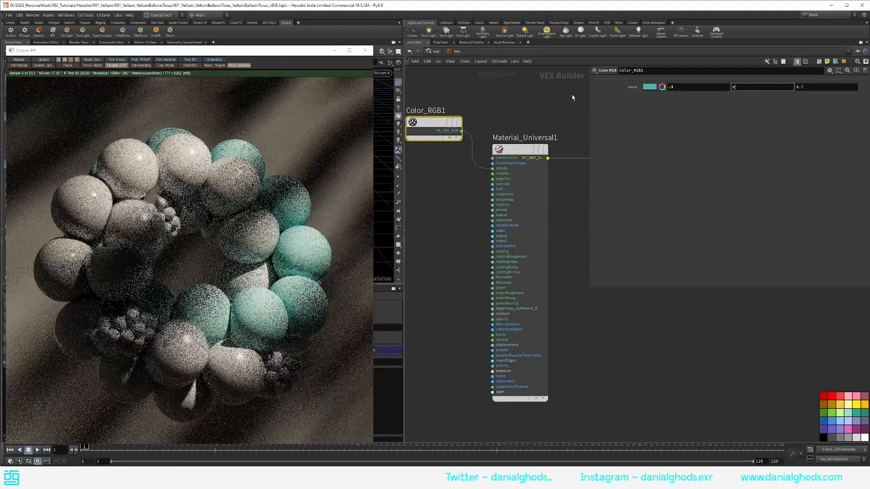
{"action": "type", "text": "0"}
{"action": "key", "text": "Tab"}
{"action": "type", "text": "0"}
{"action": "key", "text": "Return"}
- Set the red universal material's sheen color to pure white
{"action": "middle_click_drag", "start_coordinate": [449, 206], "coordinate": [478, 194]}
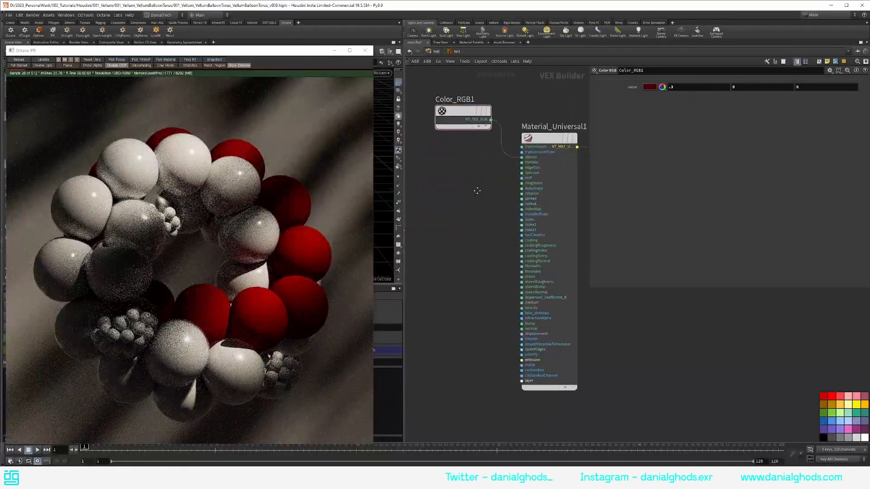
{"action": "left_click", "coordinate": [534, 146]}
{"action": "scroll", "coordinate": [625, 209], "scroll_direction": "down", "scroll_amount": 1}
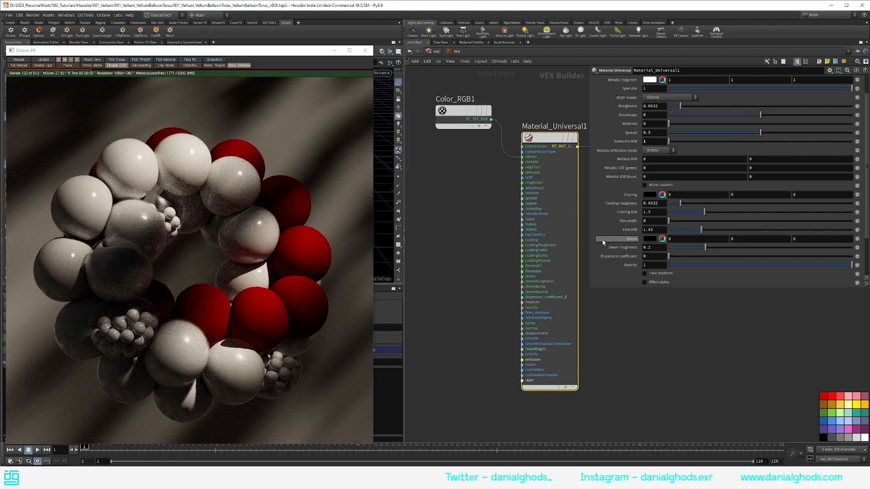
{"action": "left_click", "coordinate": [645, 239]}
{"action": "left_click", "coordinate": [832, 76]}
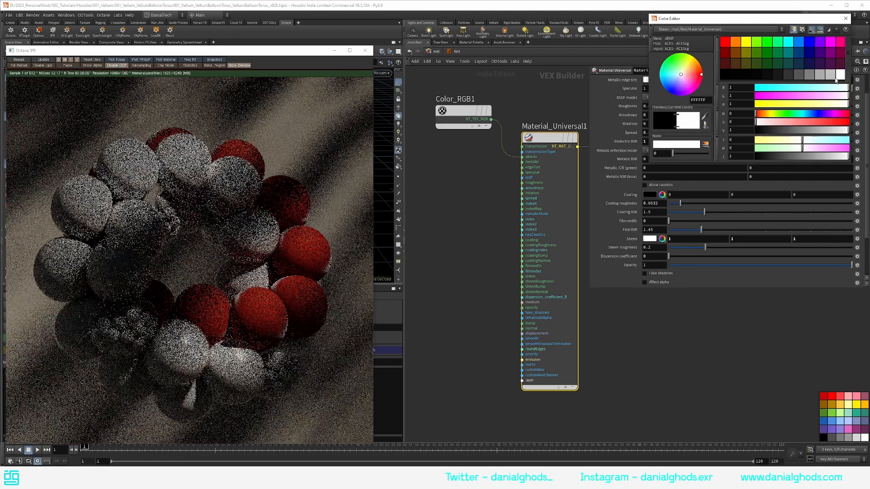
{"action": "left_click", "coordinate": [846, 18]}
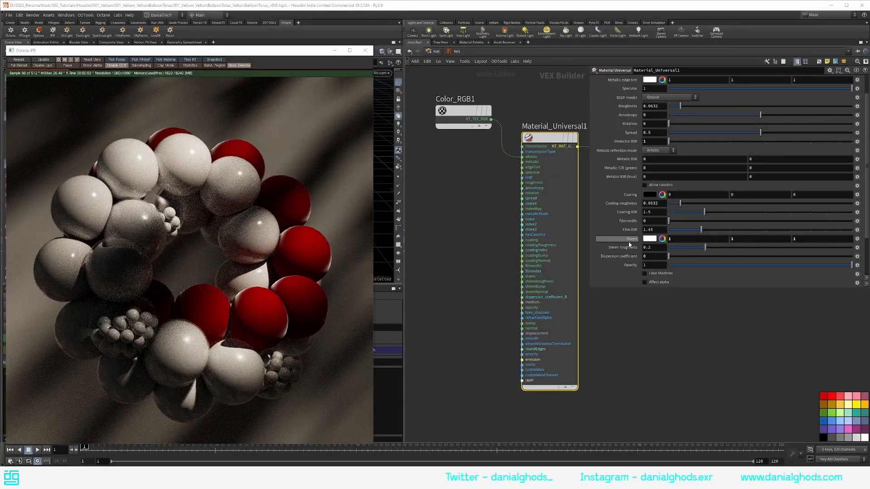
- Test sheen roughness values up to 1 on the red material and settle on 0
{"action": "left_click_drag", "start_coordinate": [707, 247], "coordinate": [758, 249]}
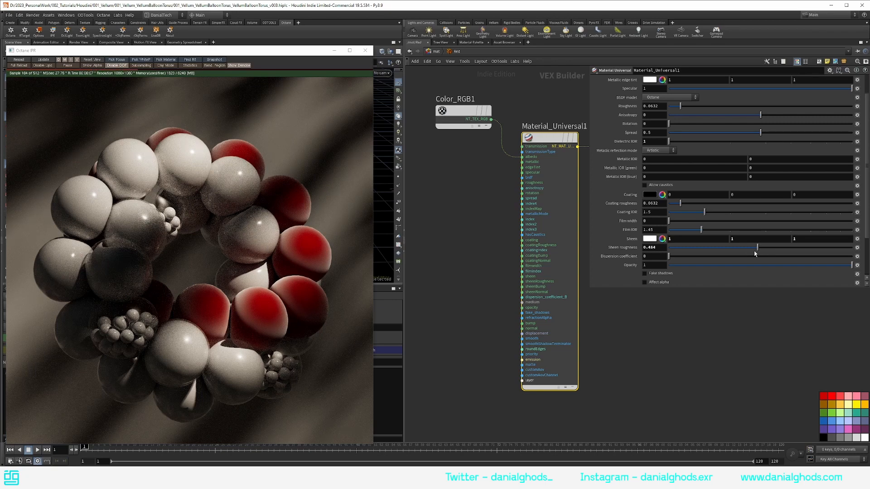
{"action": "left_click_drag", "start_coordinate": [758, 249], "coordinate": [852, 248]}
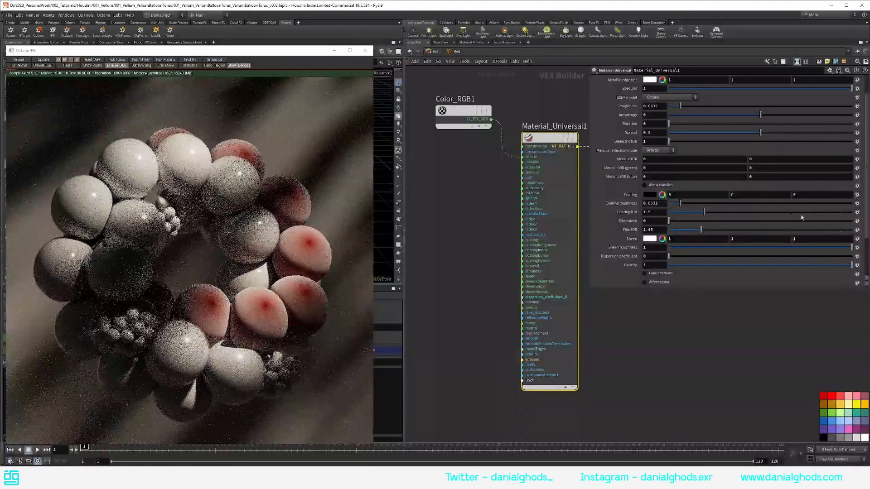
{"action": "left_click_drag", "start_coordinate": [797, 249], "coordinate": [670, 251]}
- Duplicate the albedo Color RGB node and set the copy's value to 0.75, 0.45, 0.45
{"action": "left_click", "coordinate": [458, 111]}
{"action": "left_click_drag", "start_coordinate": [458, 111], "coordinate": [456, 175], "text": "alt"}
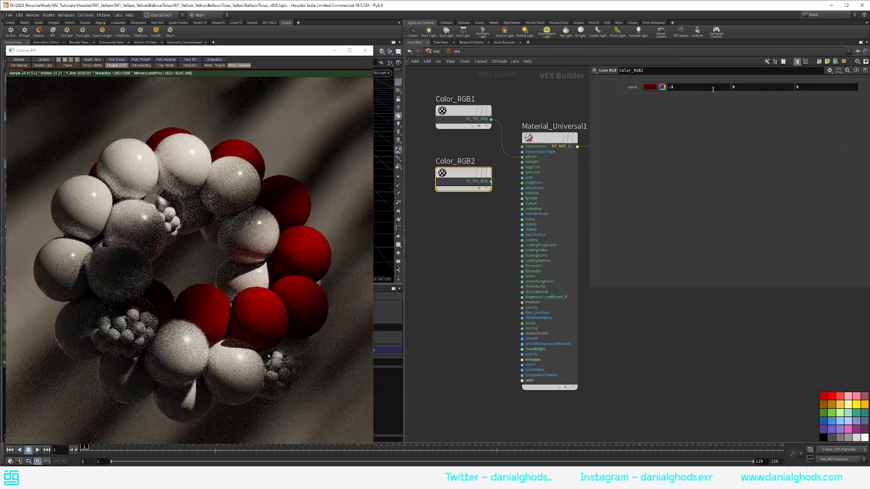
{"action": "left_click_drag", "start_coordinate": [713, 89], "coordinate": [625, 107]}
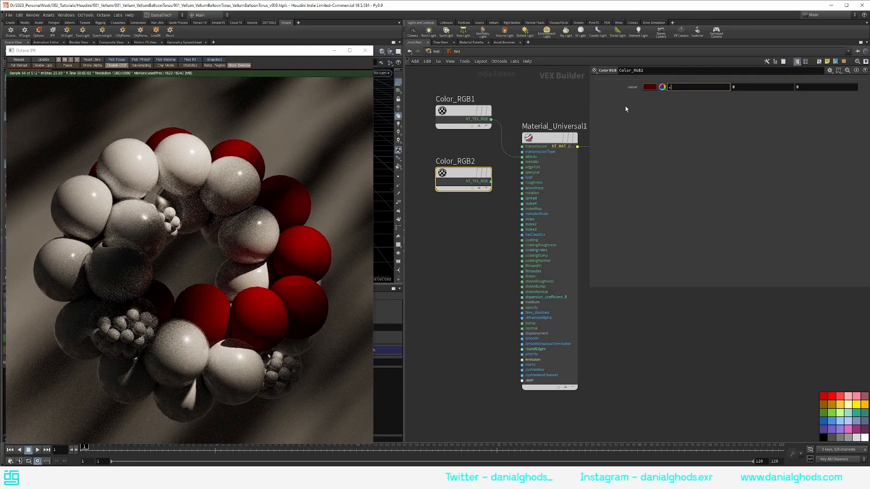
{"action": "key", "text": "Tab"}
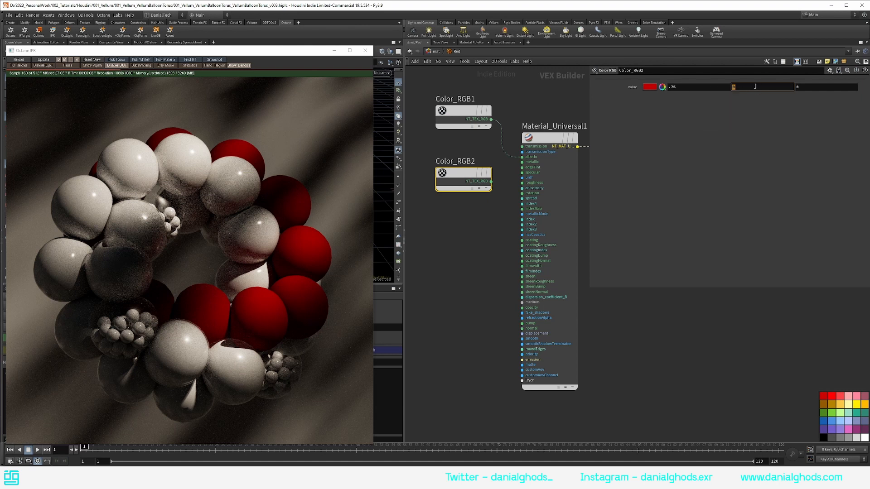
{"action": "type", "text": ".45"}
{"action": "key", "text": "Tab"}
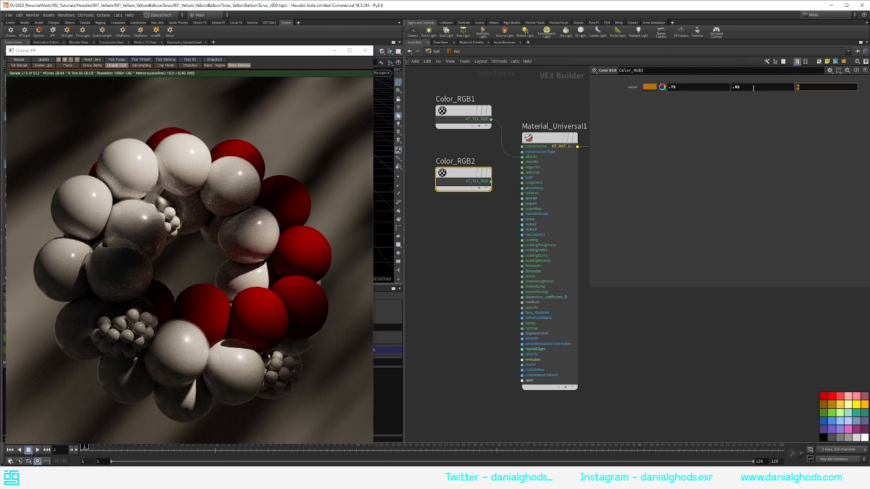
{"action": "type", "text": ".45"}
{"action": "key", "text": "Return"}
- Connect the duplicated color node to the universal material's sheen input and show the material's parameters
{"action": "left_click", "coordinate": [491, 181]}
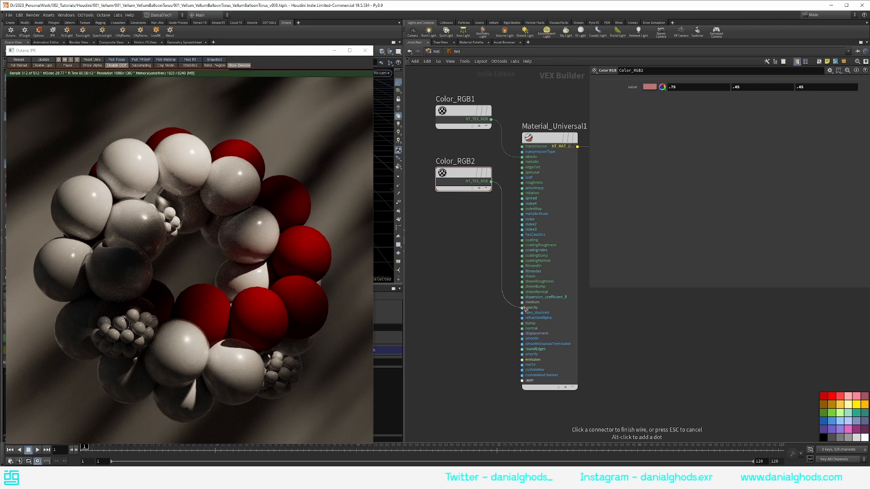
{"action": "left_click", "coordinate": [522, 276]}
{"action": "middle_click_drag", "start_coordinate": [471, 266], "coordinate": [494, 258]}
{"action": "left_click", "coordinate": [575, 132]}
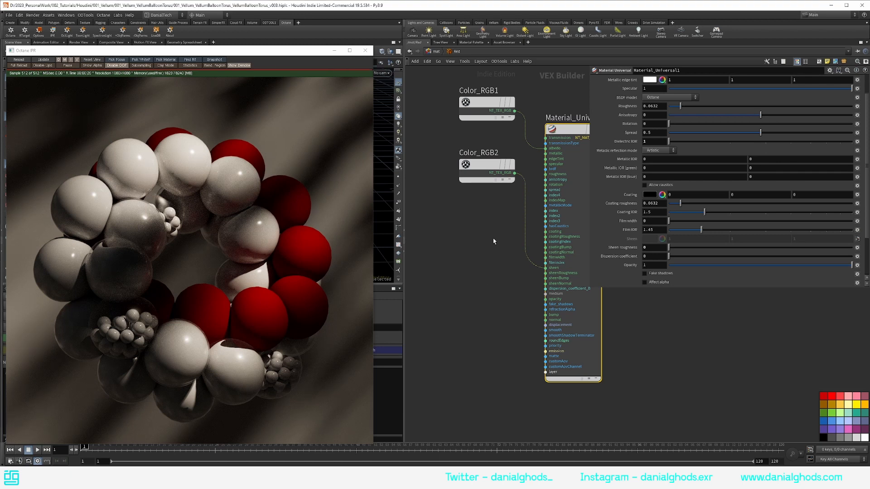
- Paste the TextureSupply_Fabric002_Rough_86x146cm_2K_Additional_Bump texture node into the red material network, placing it beside the color nodes
{"action": "scroll", "coordinate": [494, 237], "scroll_direction": "down", "scroll_amount": 3}
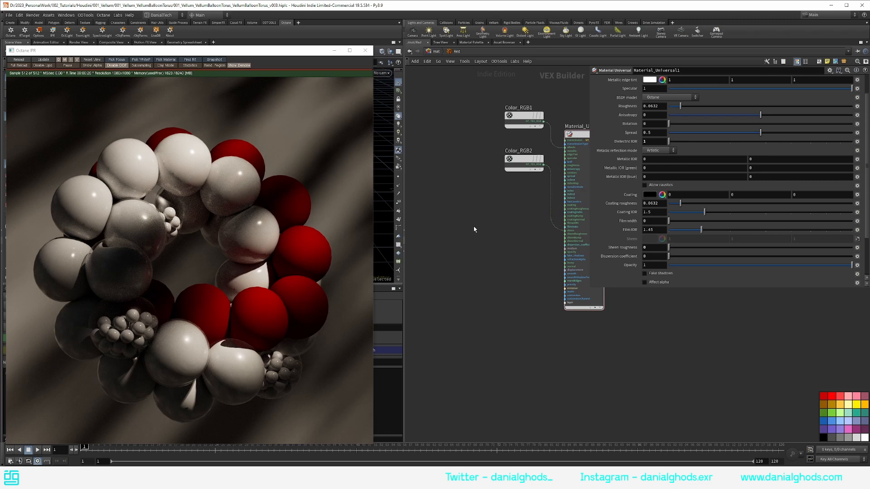
{"action": "key", "text": "ctrl+v"}
{"action": "left_click_drag", "start_coordinate": [468, 212], "coordinate": [459, 213]}
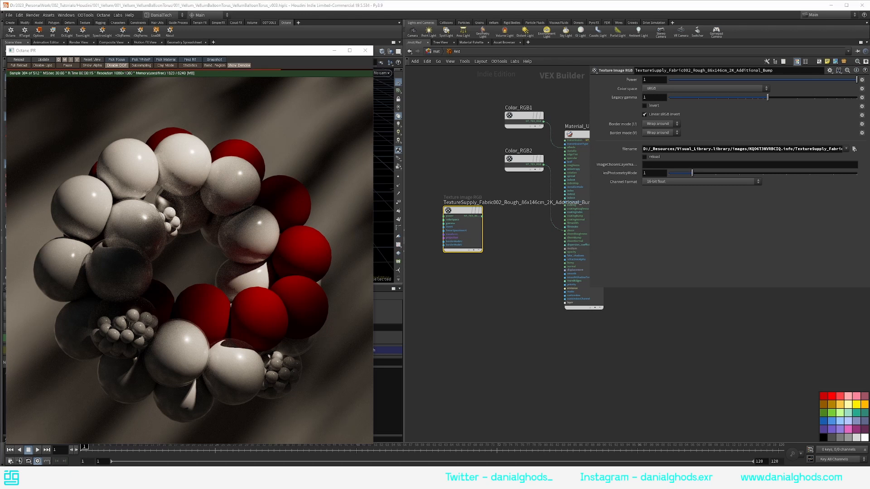
- Switch to the browser to look over the texture and material packs on the Gumroad store, and return to Houdini
{"action": "left_click_drag", "start_coordinate": [0, 178], "coordinate": [408, 2]}
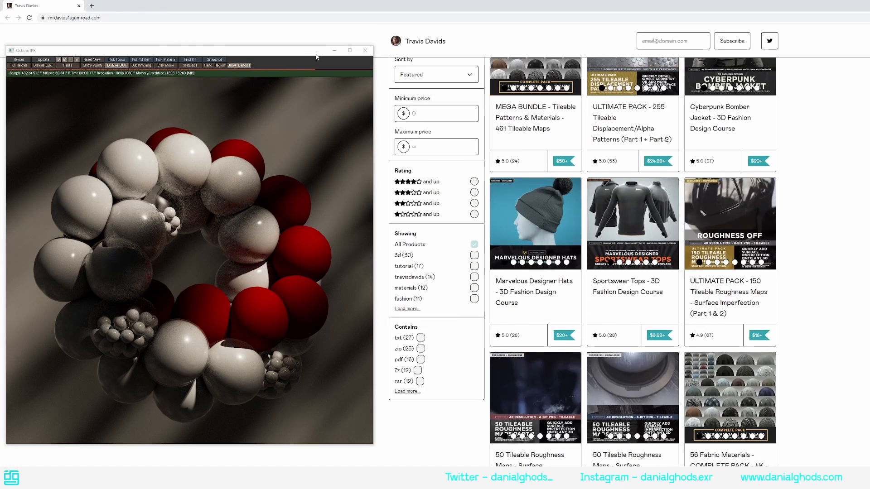
{"action": "left_click_drag", "start_coordinate": [316, 57], "coordinate": [0, 56]}
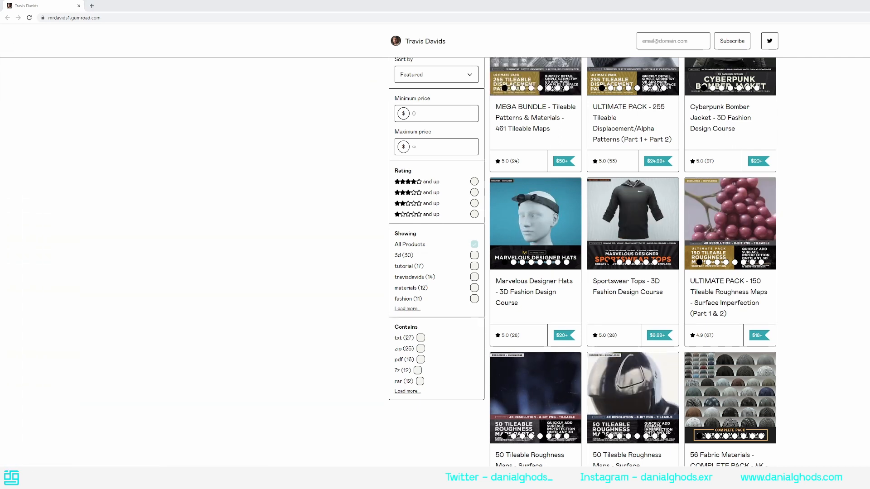
{"action": "scroll", "coordinate": [321, 124], "scroll_direction": "up", "scroll_amount": 3}
{"action": "scroll", "coordinate": [583, 237], "scroll_direction": "down", "scroll_amount": 1}
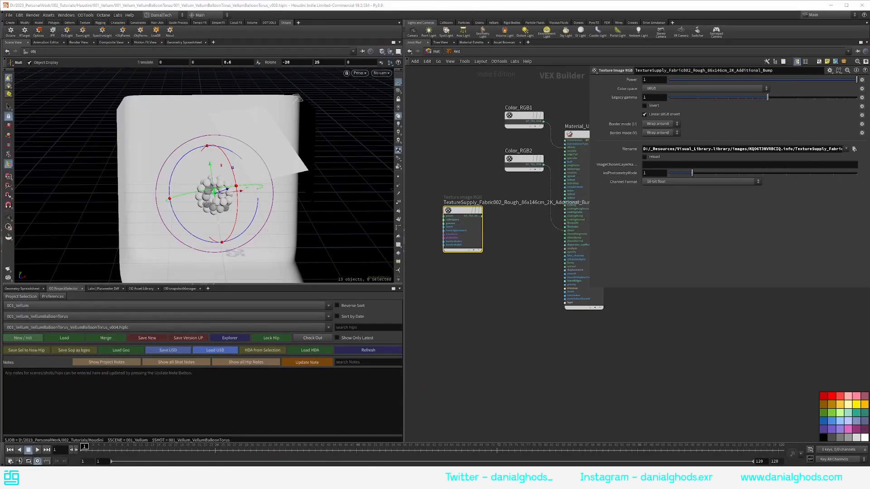
{"action": "left_click_drag", "start_coordinate": [869, 48], "coordinate": [122, 29]}
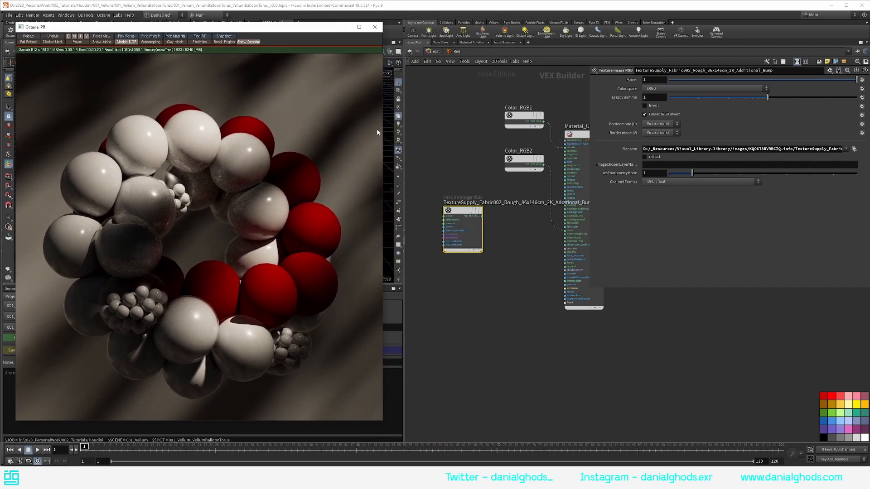
- Reposition the fabric texture node and wire its output into the red universal material node
{"action": "left_click", "coordinate": [490, 185]}
{"action": "left_click_drag", "start_coordinate": [456, 211], "coordinate": [446, 220]}
{"action": "middle_click_drag", "start_coordinate": [493, 228], "coordinate": [462, 198]}
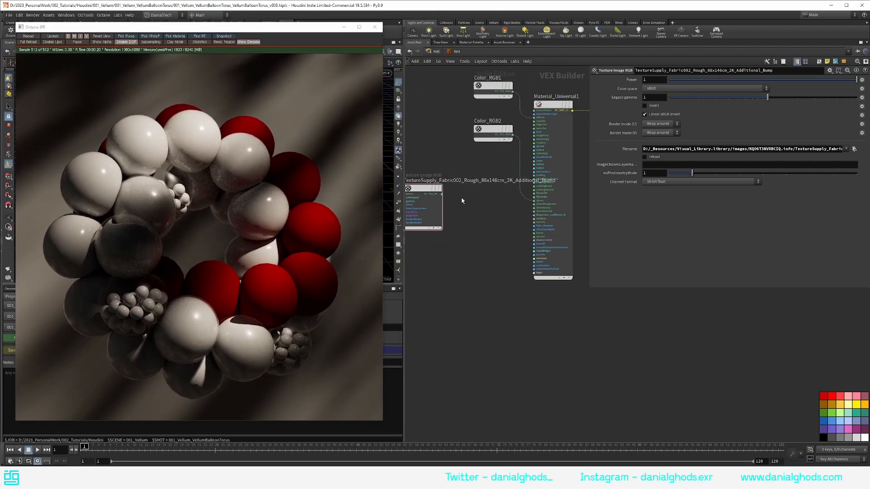
{"action": "left_click", "coordinate": [443, 195]}
{"action": "left_click", "coordinate": [522, 227]}
{"action": "scroll", "coordinate": [530, 204], "scroll_direction": "up", "scroll_amount": 3}
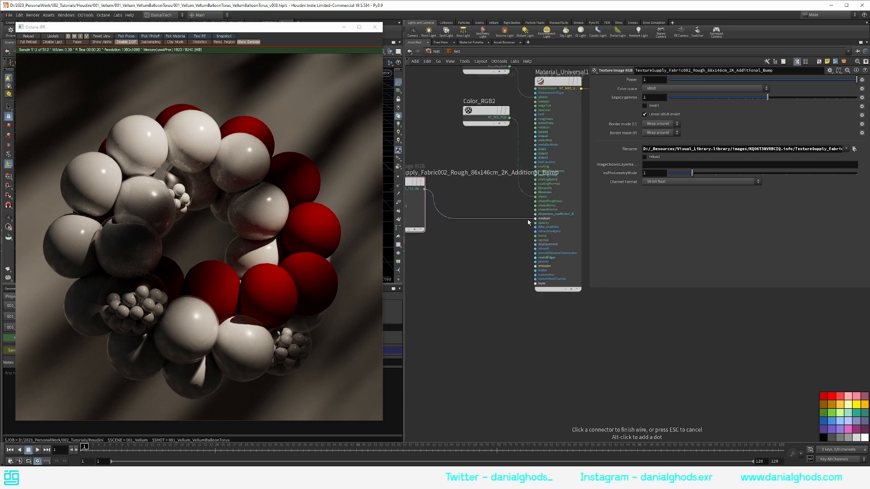
{"action": "middle_click_drag", "start_coordinate": [544, 182], "coordinate": [561, 183]}
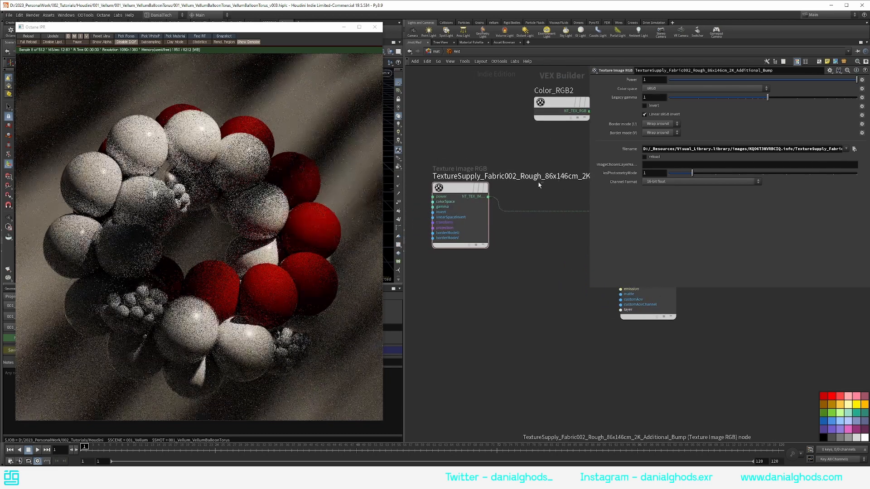
- Insert a Tool Gradient node on the wire between the fabric texture and the red universal material
{"action": "left_click", "coordinate": [456, 188]}
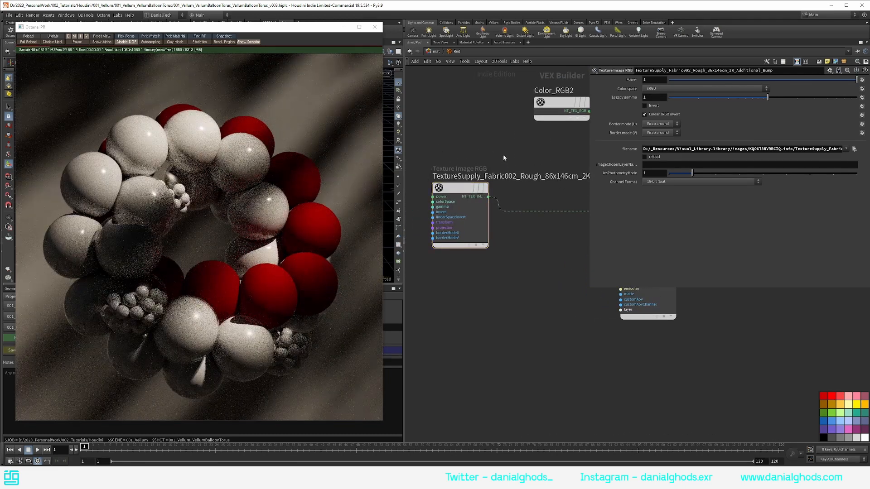
{"action": "key", "text": "Tab"}
{"action": "type", "text": "t"}
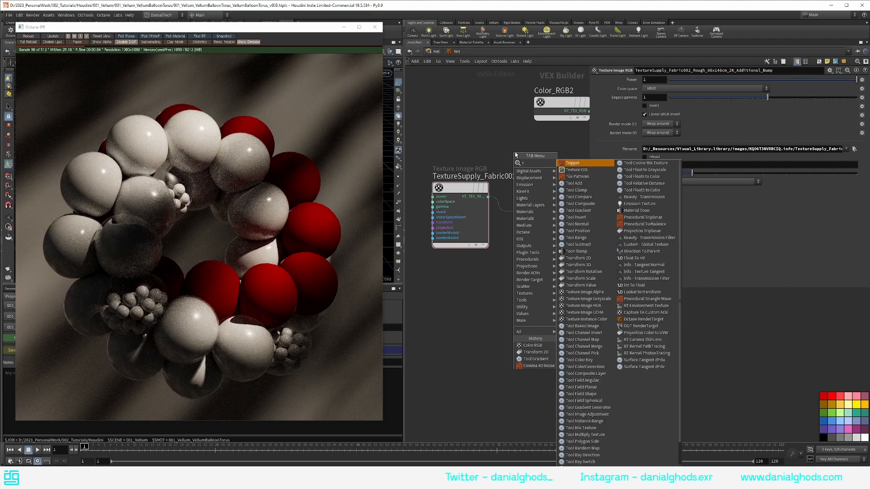
{"action": "key", "text": "BackSpace"}
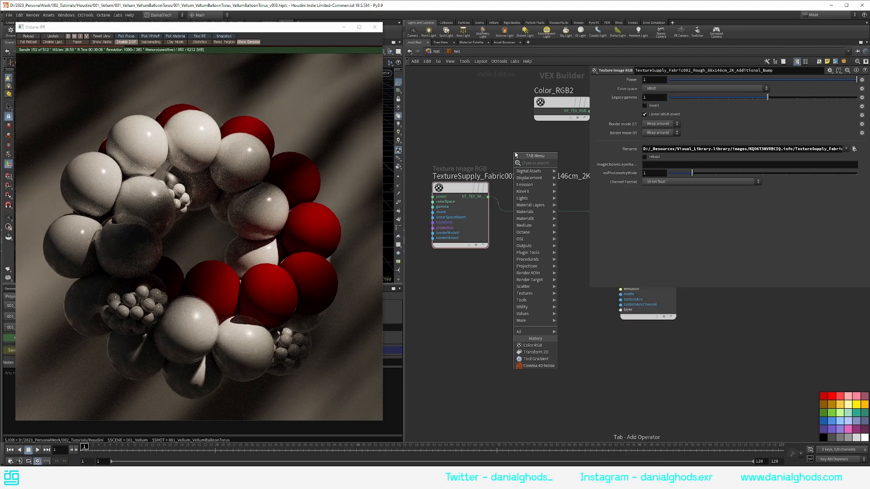
{"action": "type", "text": "tog"}
{"action": "key", "text": "Return"}
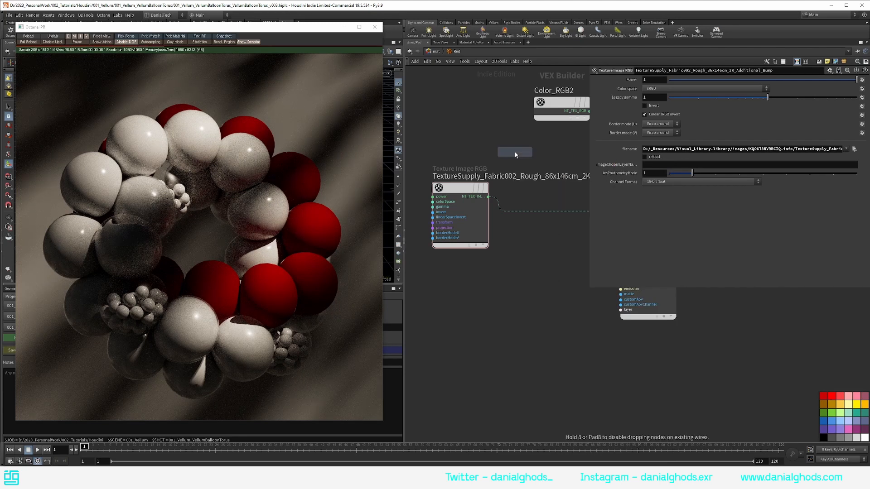
{"action": "left_click", "coordinate": [528, 212]}
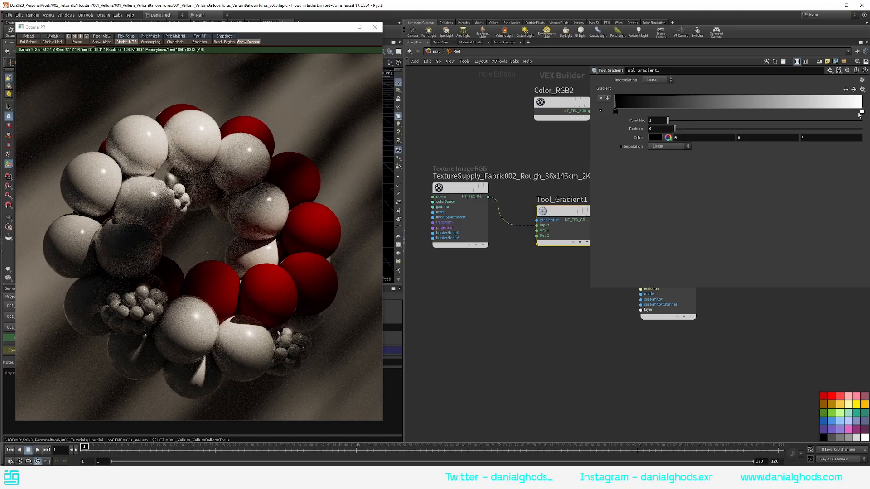
- Reverse the gradient to run from white to black, keeping white at position 0 and setting the black point's position to 0.06
{"action": "left_click_drag", "start_coordinate": [859, 114], "coordinate": [618, 113]}
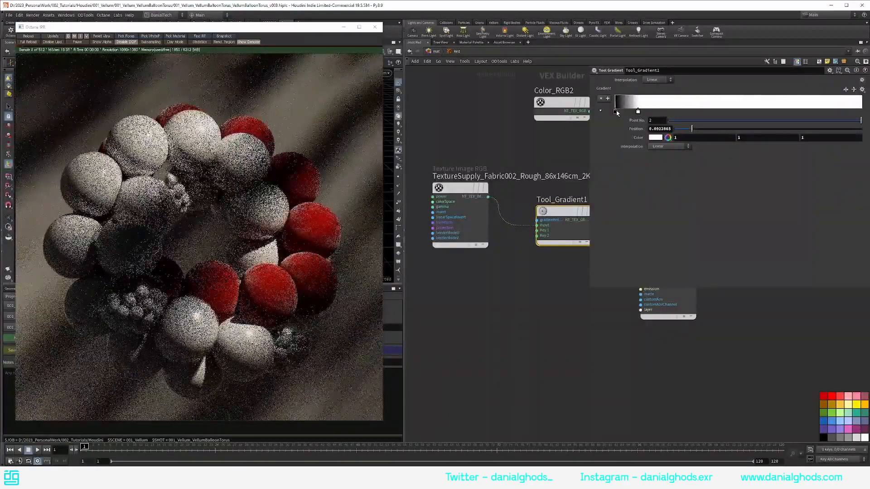
{"action": "left_click", "coordinate": [846, 89]}
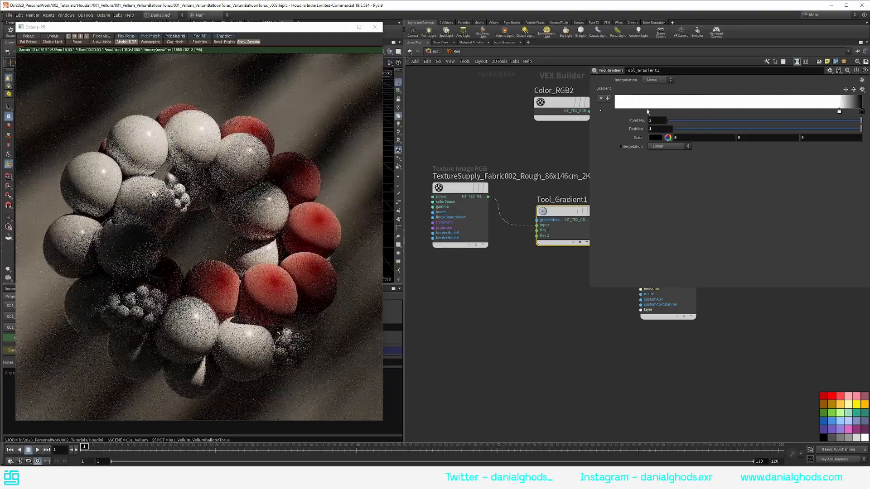
{"action": "left_click_drag", "start_coordinate": [839, 111], "coordinate": [614, 111]}
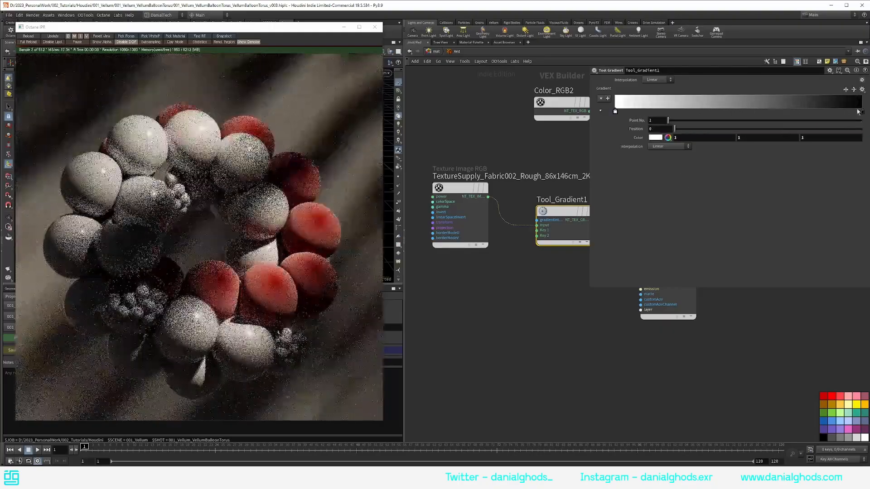
{"action": "left_click_drag", "start_coordinate": [859, 111], "coordinate": [635, 112]}
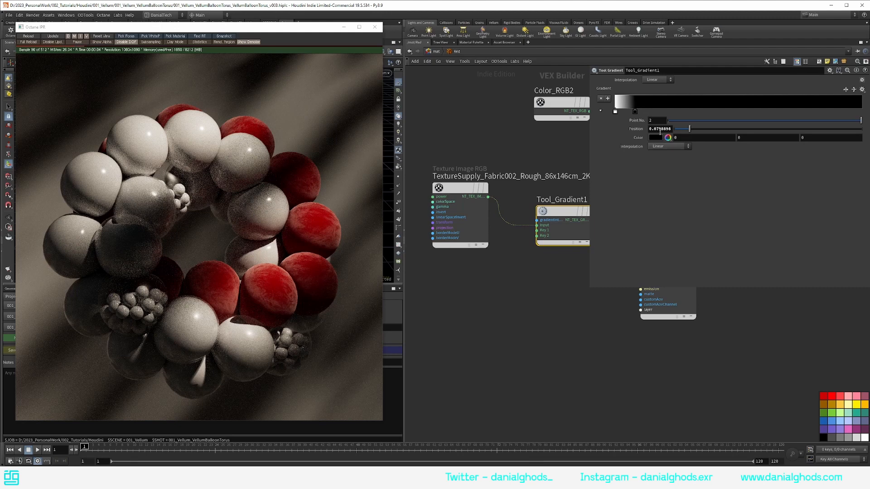
{"action": "type", "text": "6"}
{"action": "key", "text": "Return"}
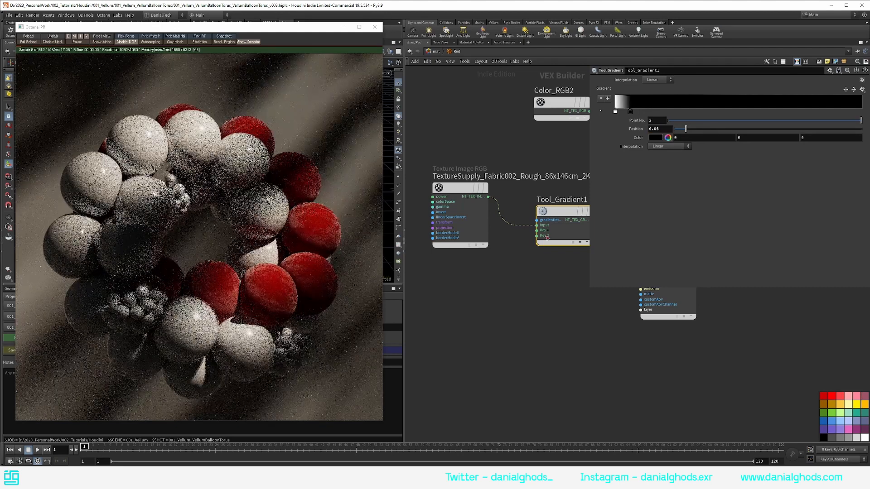
- Add a Transform 2D node and connect it to the fabric texture's transform input
{"action": "left_click", "coordinate": [464, 198]}
{"action": "key", "text": "Tab"}
{"action": "type", "text": "tra"}
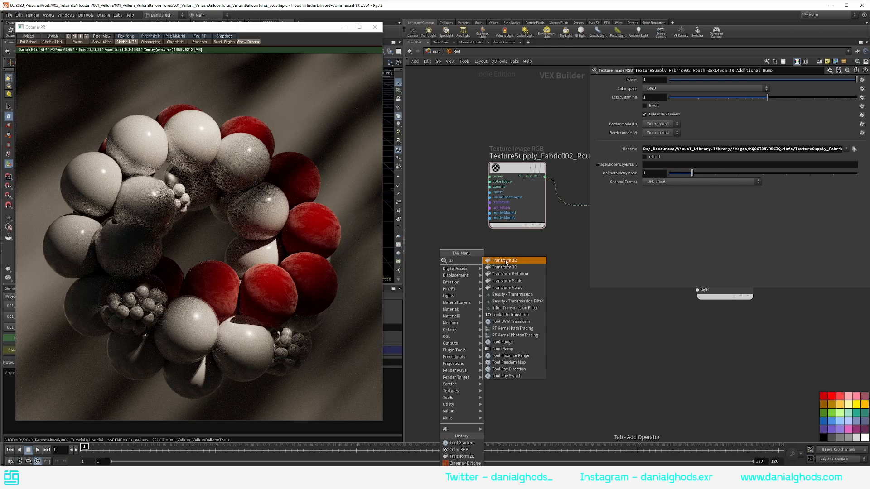
{"action": "left_click", "coordinate": [506, 260]}
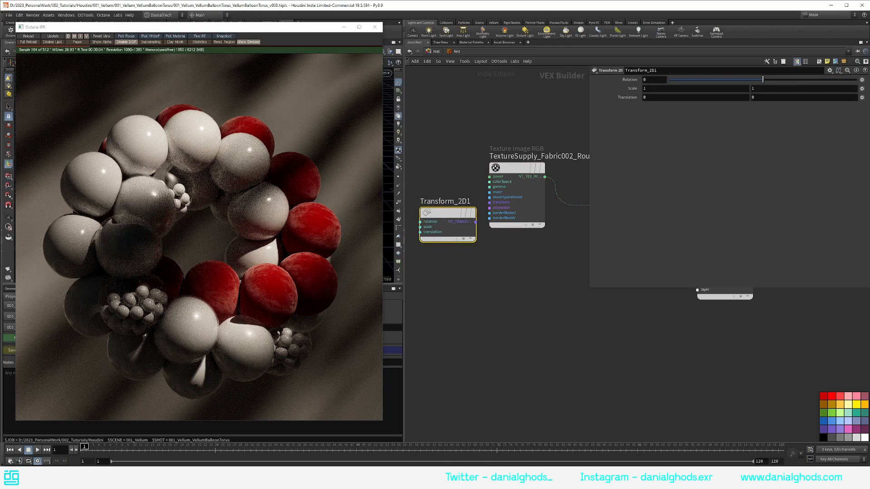
{"action": "left_click", "coordinate": [475, 222]}
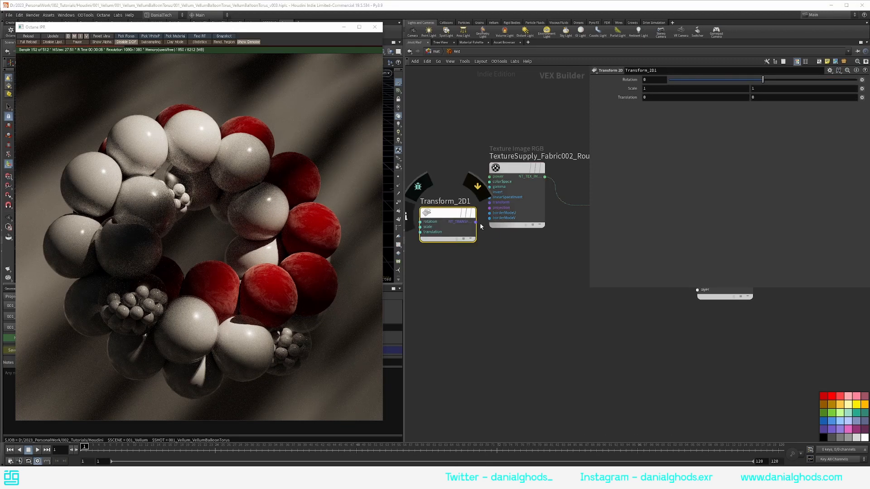
{"action": "left_click", "coordinate": [490, 202]}
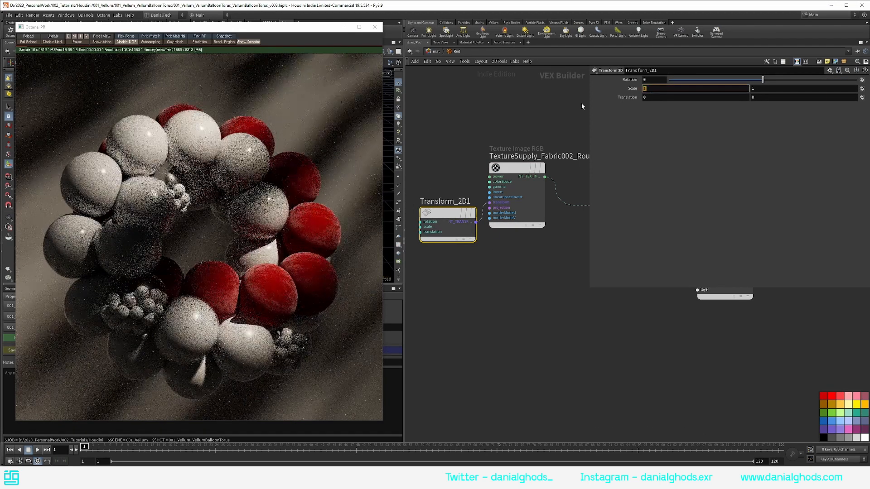
- Set both scale values of the Transform 2D node to 0.75
{"action": "double_click", "coordinate": [652, 88]}
{"action": "type", "text": ".75"}
{"action": "key", "text": "Tab"}
{"action": "type", "text": "."}
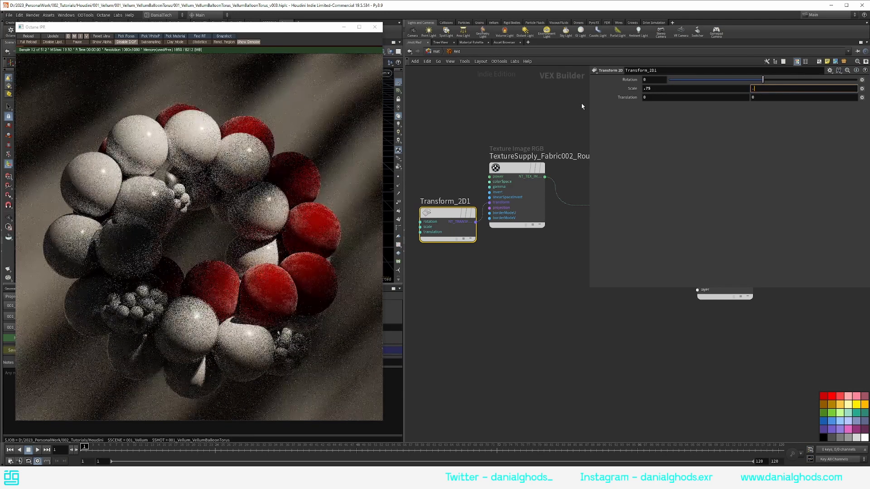
{"action": "type", "text": "75"}
{"action": "key", "text": "Tab"}
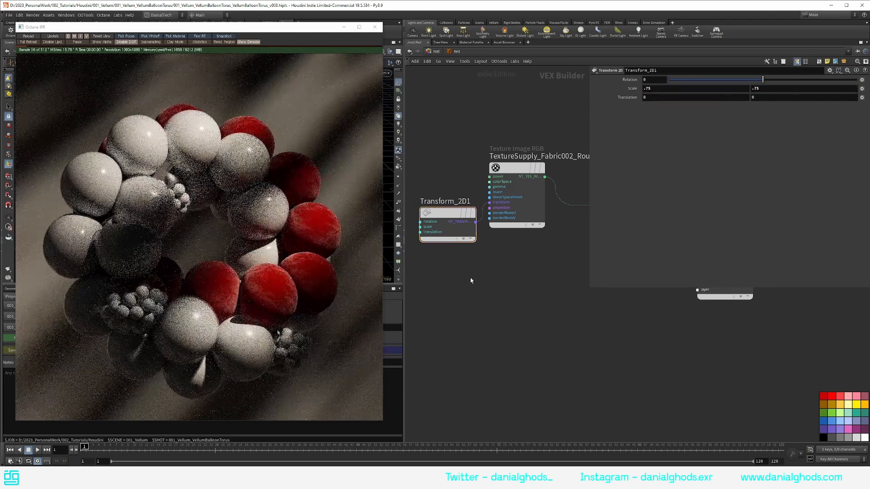
- Duplicate the fabric texture node below the original and wire the copy into the red universal material's bump input
{"action": "scroll", "coordinate": [459, 286], "scroll_direction": "down", "scroll_amount": 1}
{"action": "middle_click_drag", "start_coordinate": [510, 301], "coordinate": [490, 275]}
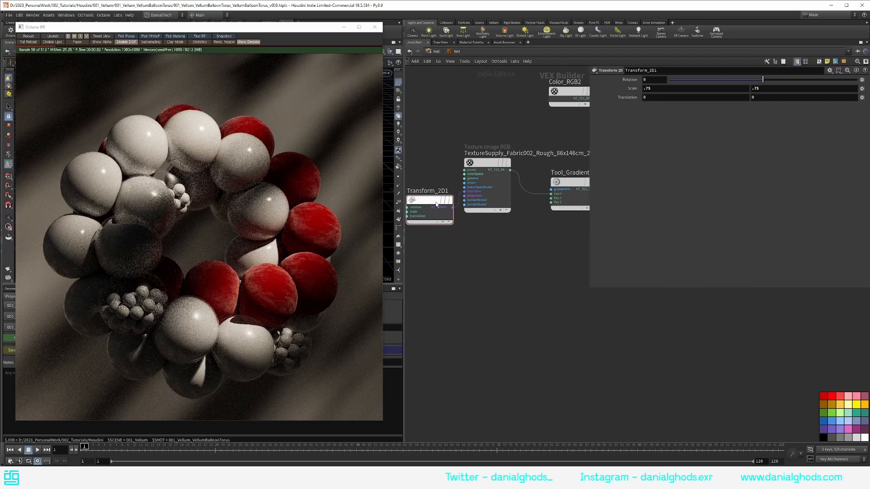
{"action": "left_click_drag", "start_coordinate": [437, 203], "coordinate": [426, 198]}
{"action": "middle_click_drag", "start_coordinate": [483, 206], "coordinate": [472, 189]}
{"action": "scroll", "coordinate": [472, 188], "scroll_direction": "down", "scroll_amount": 1}
{"action": "left_click_drag", "start_coordinate": [475, 155], "coordinate": [474, 238], "text": "alt"}
{"action": "middle_click_drag", "start_coordinate": [557, 241], "coordinate": [514, 261]}
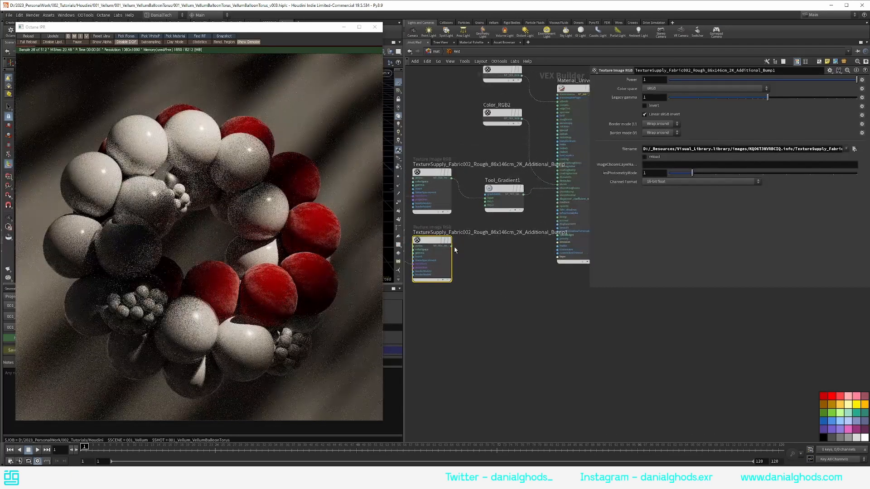
{"action": "left_click_drag", "start_coordinate": [453, 247], "coordinate": [557, 217]}
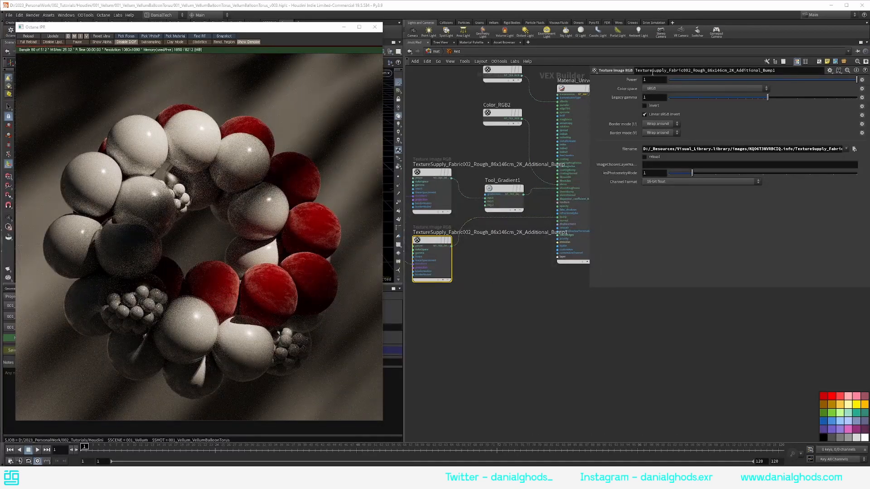
- Set the duplicated fabric texture's power to 0.25
{"action": "double_click", "coordinate": [652, 79]}
{"action": "type", "text": ".25"}
{"action": "key", "text": "Return"}
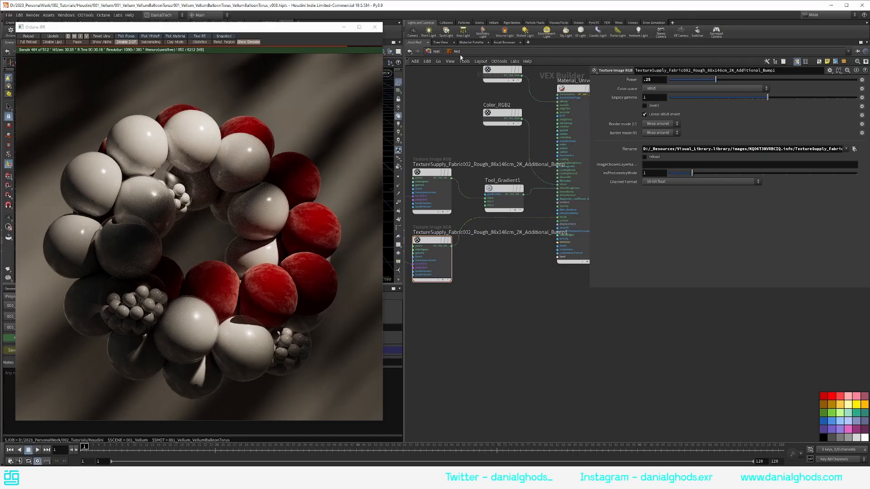
- Open the Blue material builder's network and set its universal material's transmission type to Diffuse
{"action": "left_click", "coordinate": [437, 51]}
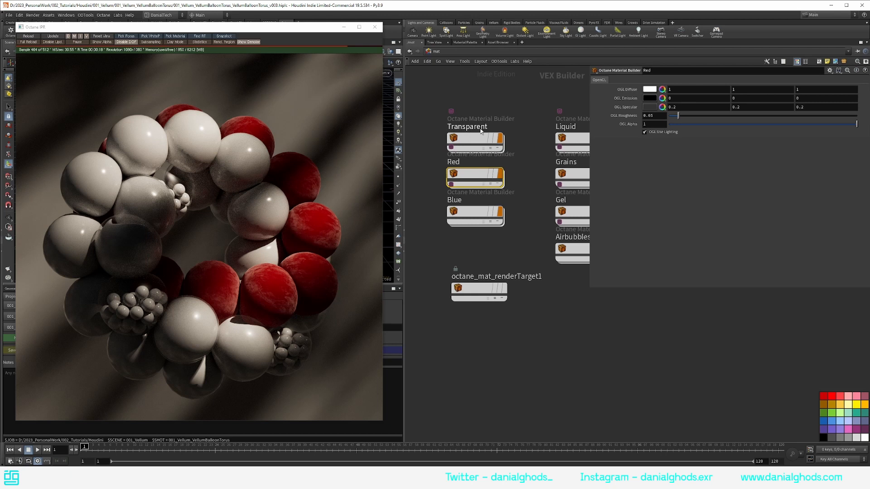
{"action": "double_click", "coordinate": [471, 212]}
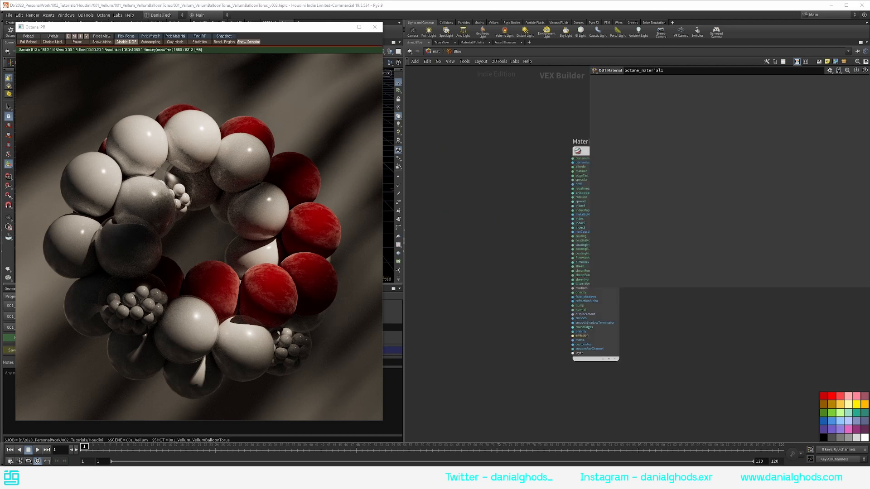
{"action": "key", "text": "h"}
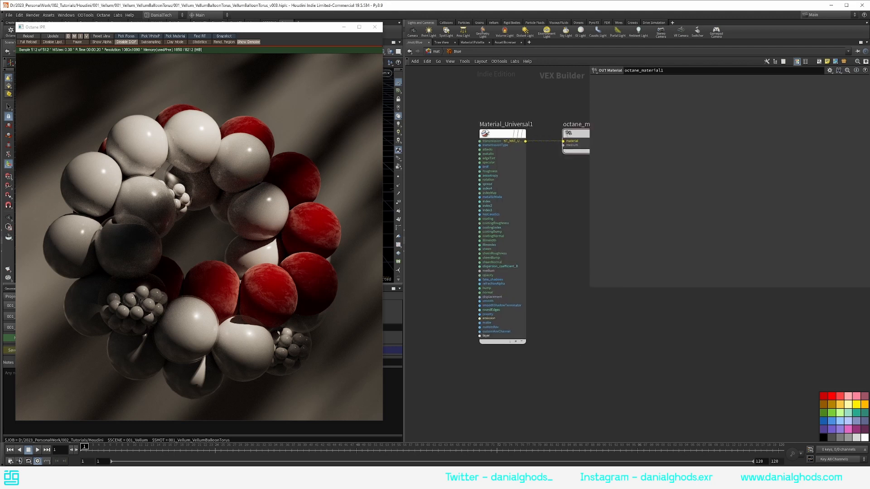
{"action": "left_click", "coordinate": [502, 134]}
{"action": "scroll", "coordinate": [636, 115], "scroll_direction": "up", "scroll_amount": 3}
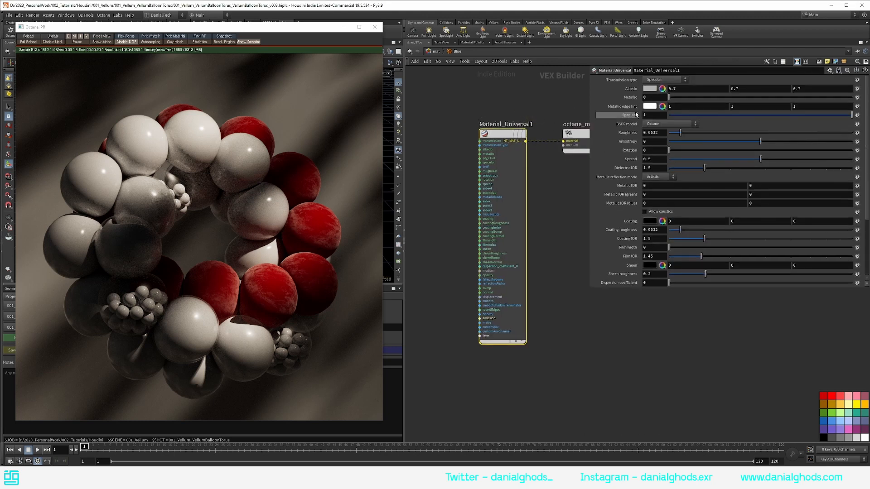
{"action": "left_click", "coordinate": [666, 80]}
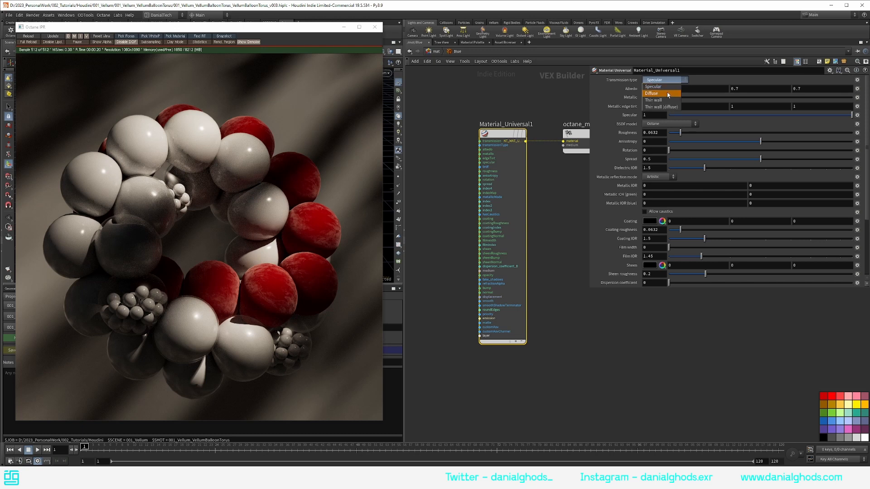
{"action": "left_click", "coordinate": [661, 89]}
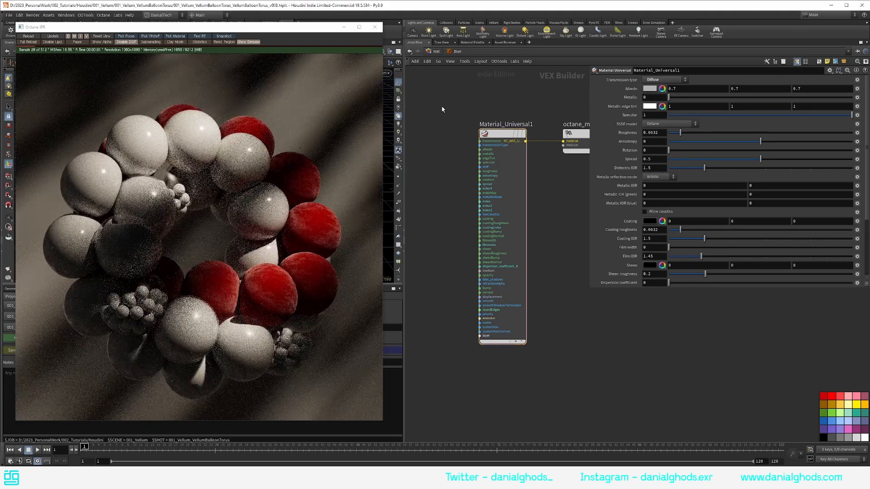
- Add a Color RGB node to the Blue network, connect it to the material's albedo input and place it beside the material
{"action": "key", "text": "Tab"}
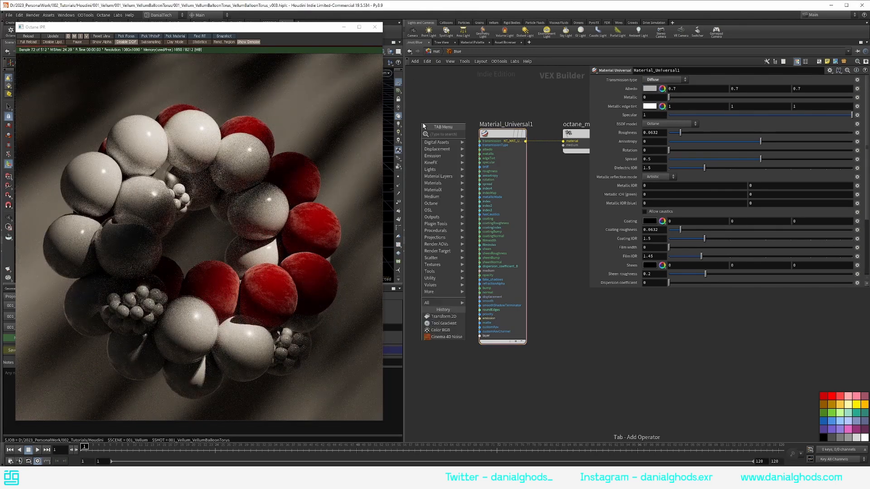
{"action": "type", "text": "rgb"}
{"action": "key", "text": "Return"}
{"action": "left_click", "coordinate": [424, 126]}
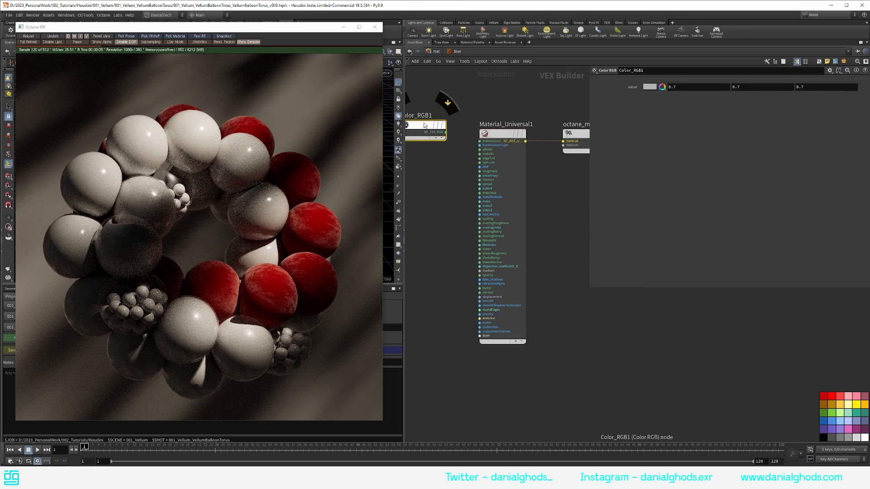
{"action": "left_click", "coordinate": [445, 132]}
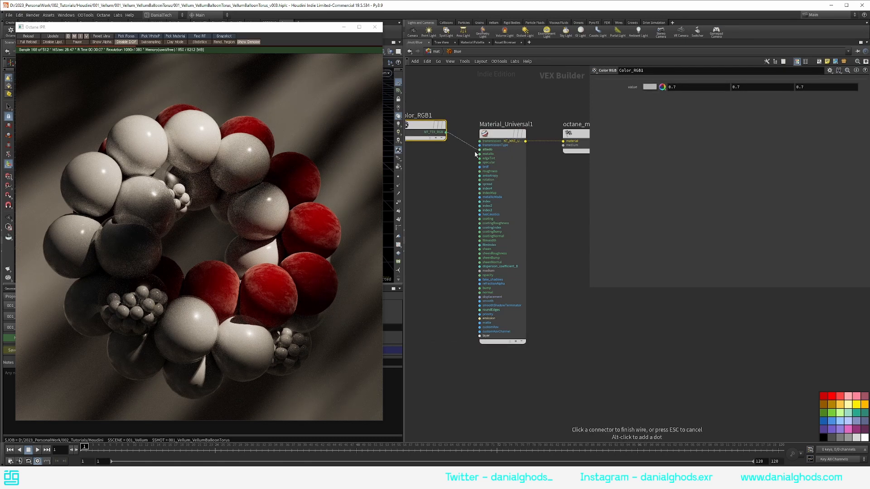
{"action": "left_click", "coordinate": [479, 149]}
{"action": "left_click_drag", "start_coordinate": [430, 128], "coordinate": [444, 135]}
- Set the Color RGB node's value to 0, 0.035, 0.15 for a dark blue and check it in the color editor
{"action": "left_click_drag", "start_coordinate": [681, 87], "coordinate": [601, 96]}
{"action": "type", "text": "0"}
{"action": "key", "text": "Tab"}
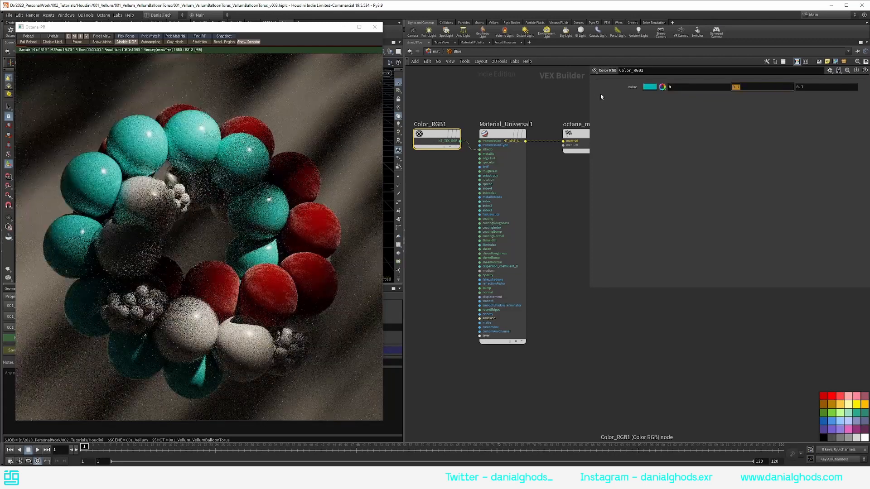
{"action": "type", "text": ".835"}
{"action": "key", "text": "Tab"}
{"action": "type", "text": ".15"}
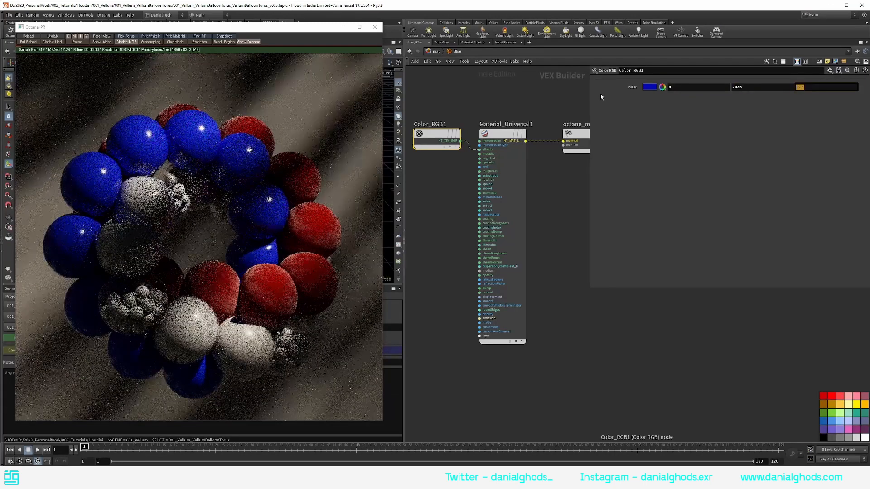
{"action": "key", "text": "Return"}
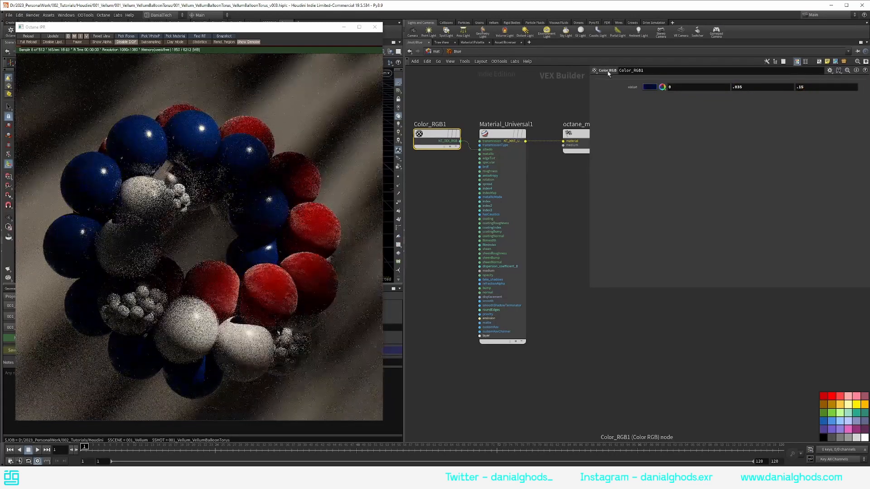
{"action": "left_click", "coordinate": [662, 87]}
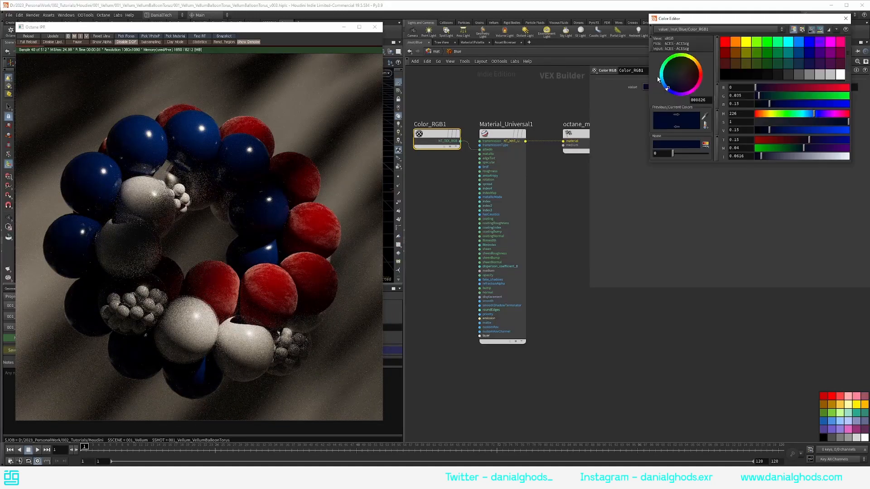
{"action": "left_click", "coordinate": [845, 19]}
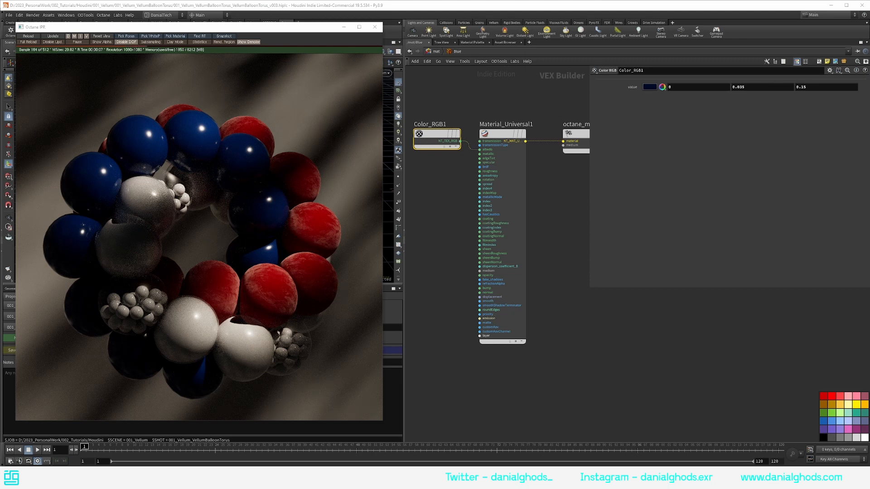
{"action": "left_click", "coordinate": [472, 177]}
{"action": "middle_click_drag", "start_coordinate": [430, 191], "coordinate": [484, 191]}
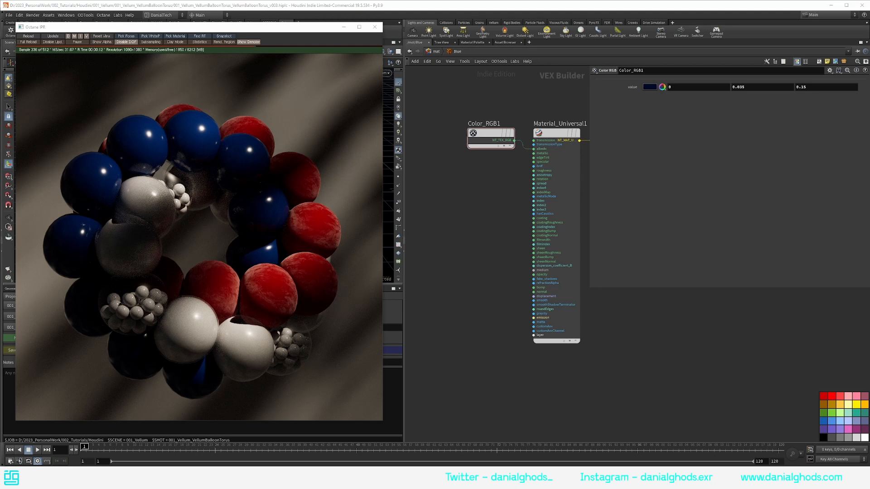
- Paste the scattered isolated fingerprints roughness texture into the Blue network and place it clear of the material node
{"action": "middle_click_drag", "start_coordinate": [446, 201], "coordinate": [509, 191]}
{"action": "key", "text": "ctrl+v"}
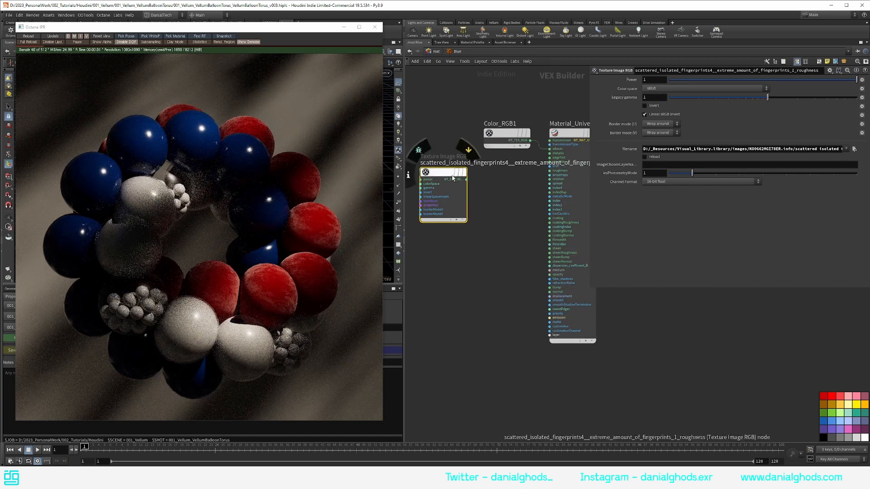
{"action": "left_click_drag", "start_coordinate": [453, 176], "coordinate": [423, 186]}
- Add a Tool Gradient node next to the fingerprints texture and connect the texture to the gradient's input
{"action": "left_click", "coordinate": [489, 188]}
{"action": "key", "text": "Tab"}
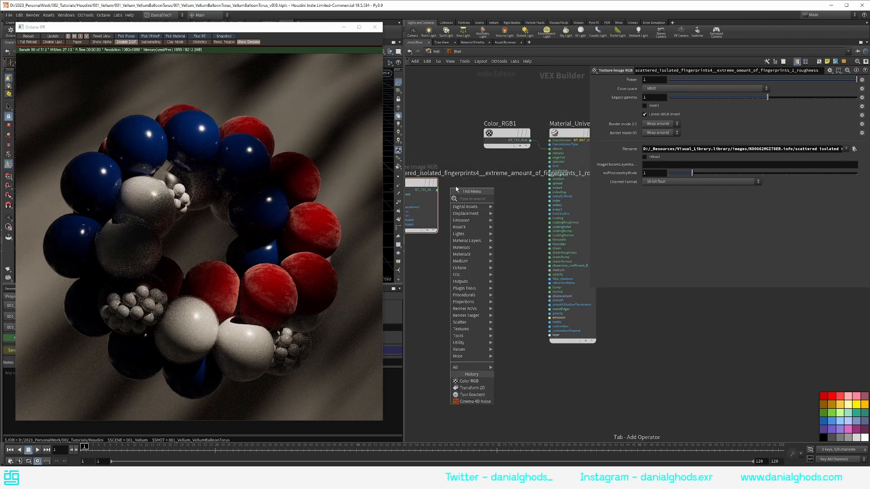
{"action": "type", "text": "grad"}
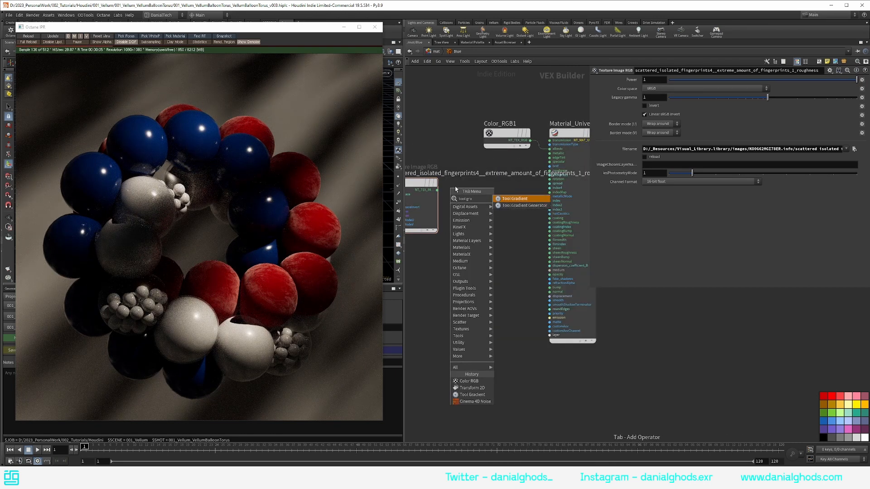
{"action": "key", "text": "Return"}
{"action": "left_click", "coordinate": [483, 192]}
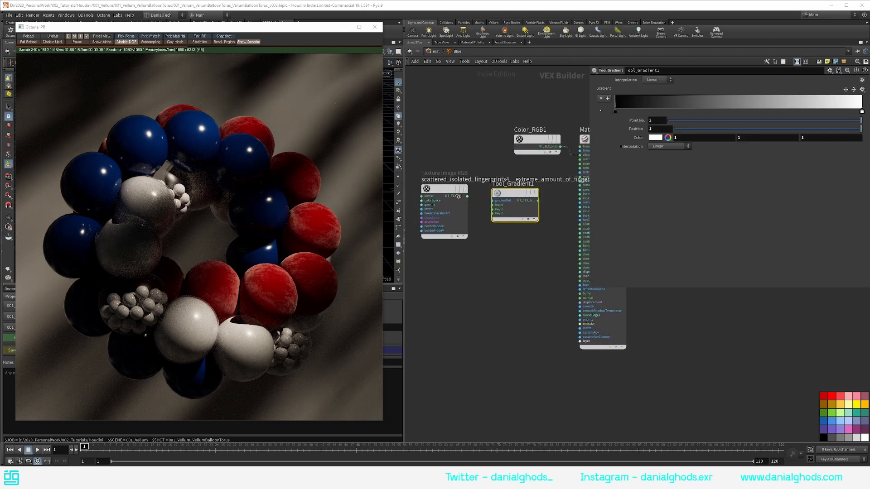
{"action": "left_click", "coordinate": [468, 196]}
{"action": "left_click", "coordinate": [492, 204]}
- Reposition the Tool Gradient node slightly and connect its output to the universal material's roughness input
{"action": "middle_click_drag", "start_coordinate": [492, 176], "coordinate": [458, 168]}
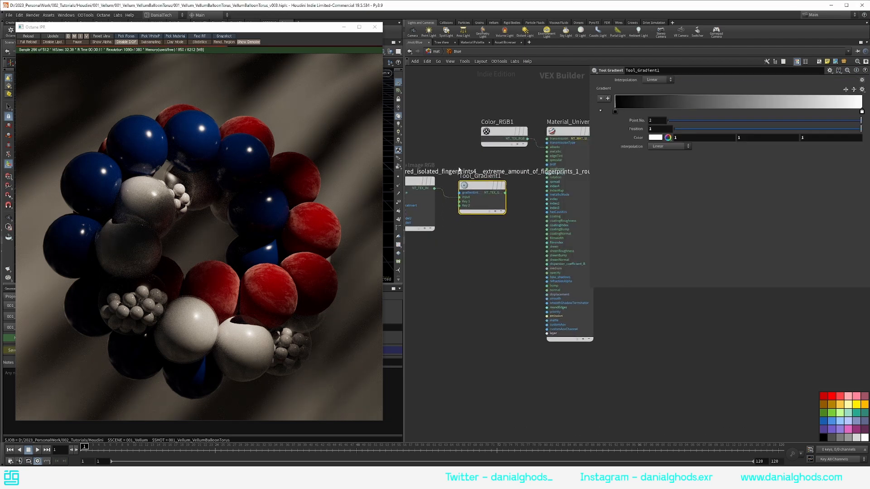
{"action": "left_click_drag", "start_coordinate": [477, 187], "coordinate": [472, 182]}
{"action": "left_click", "coordinate": [500, 188]}
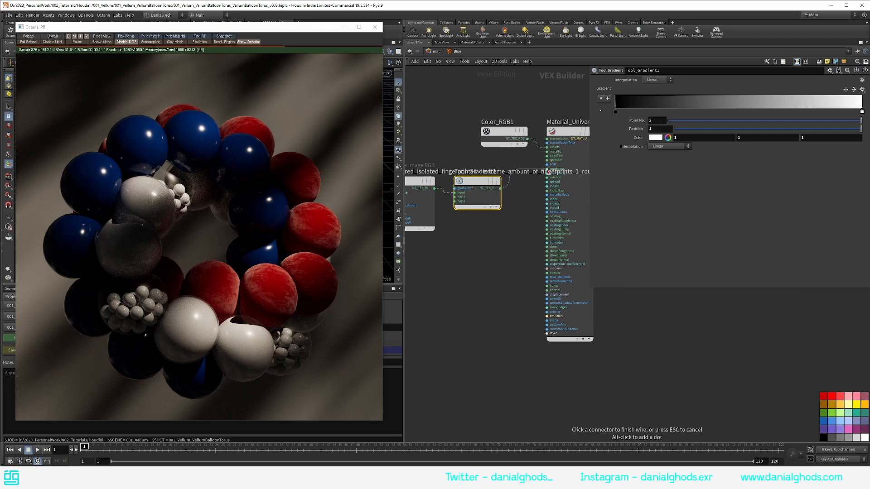
{"action": "left_click", "coordinate": [546, 174]}
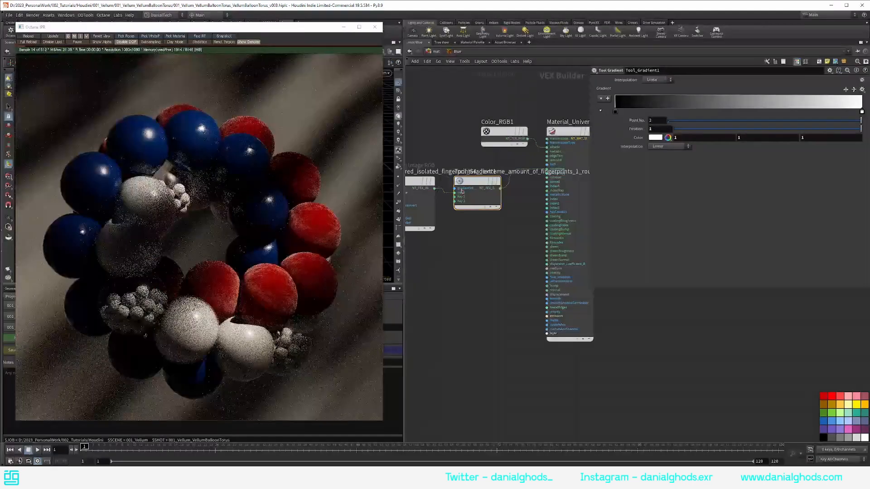
- Set the gradient's first point to a dark grey with a value of 0.25 and close the color editor
{"action": "left_click", "coordinate": [615, 111]}
{"action": "left_click", "coordinate": [655, 138]}
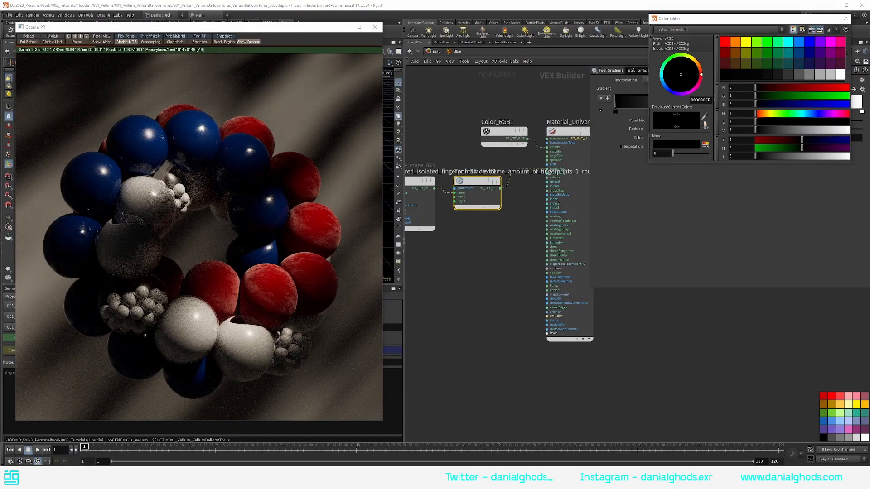
{"action": "left_click", "coordinate": [818, 75]}
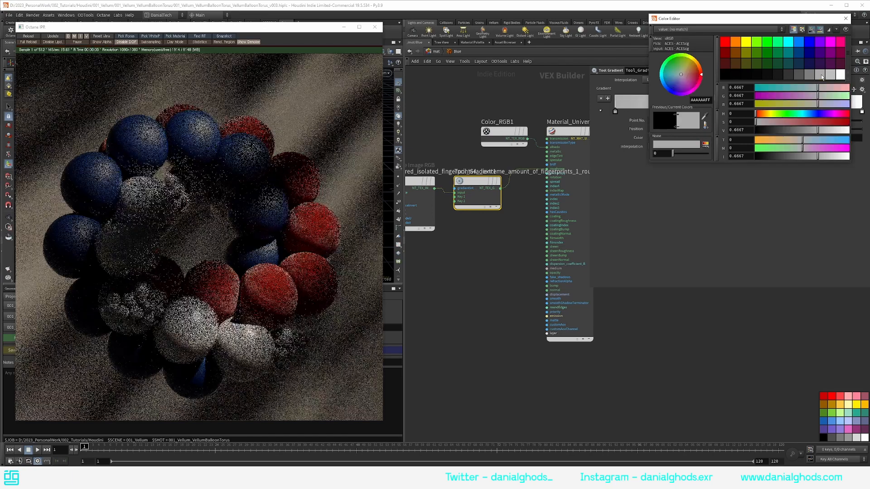
{"action": "left_click", "coordinate": [743, 129]}
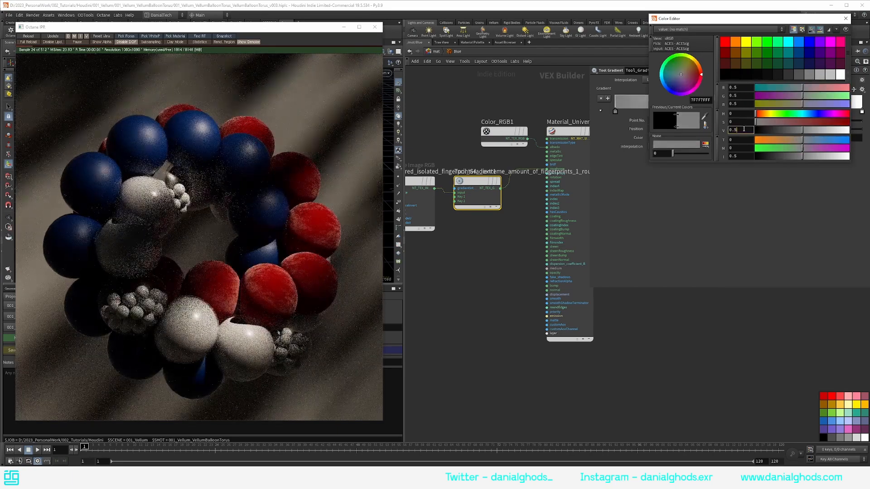
{"action": "key", "text": "Return"}
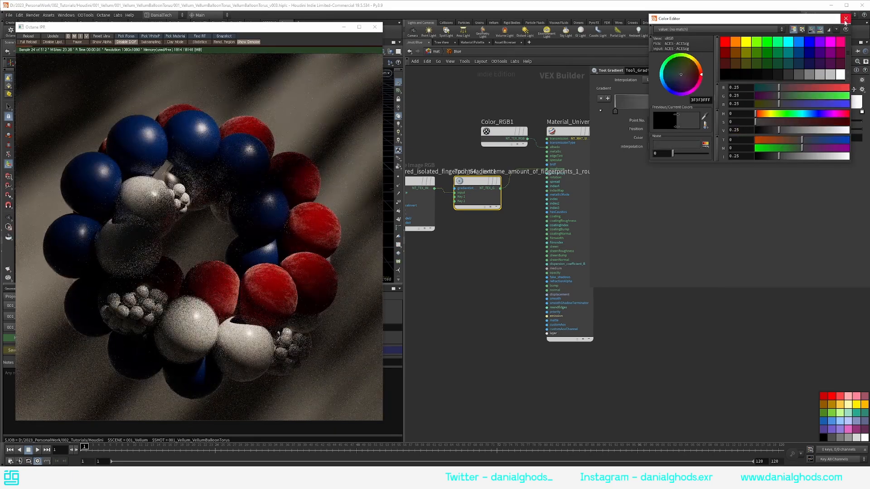
{"action": "left_click", "coordinate": [846, 18]}
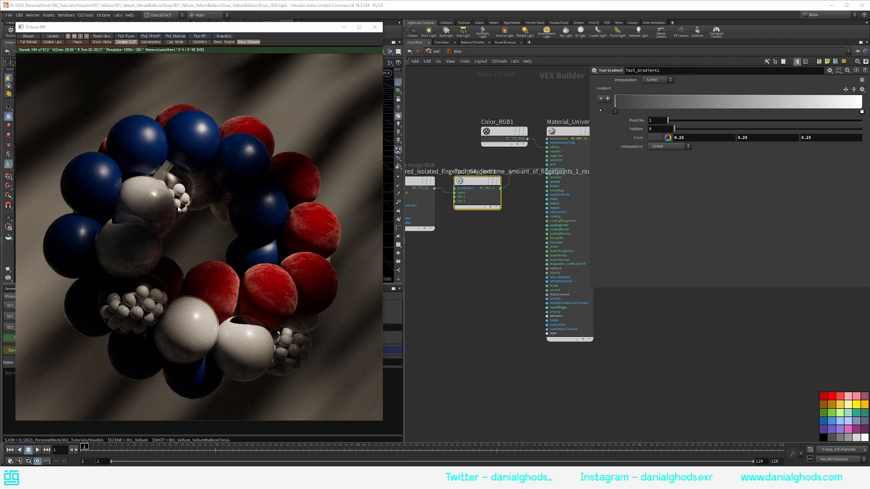
- Paste the 58_weave_height texture into the Blue network and connect it to the universal material's bump input
{"action": "left_click", "coordinate": [499, 275]}
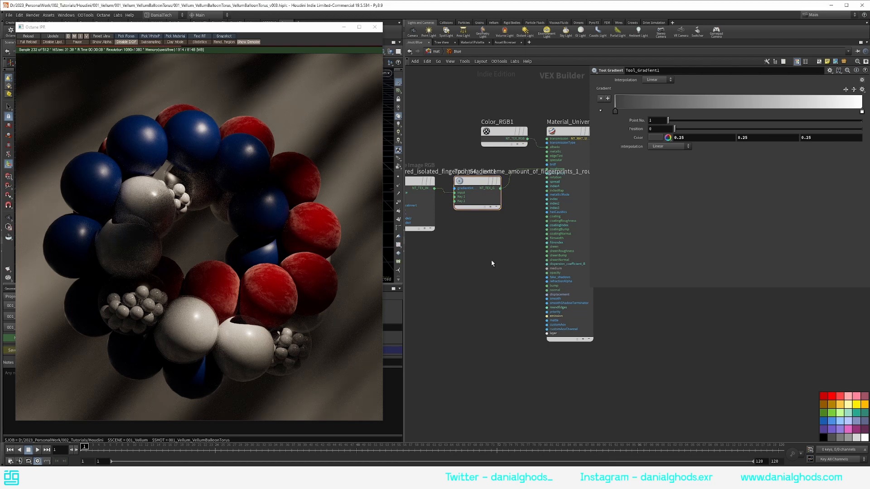
{"action": "middle_click_drag", "start_coordinate": [429, 291], "coordinate": [470, 241]}
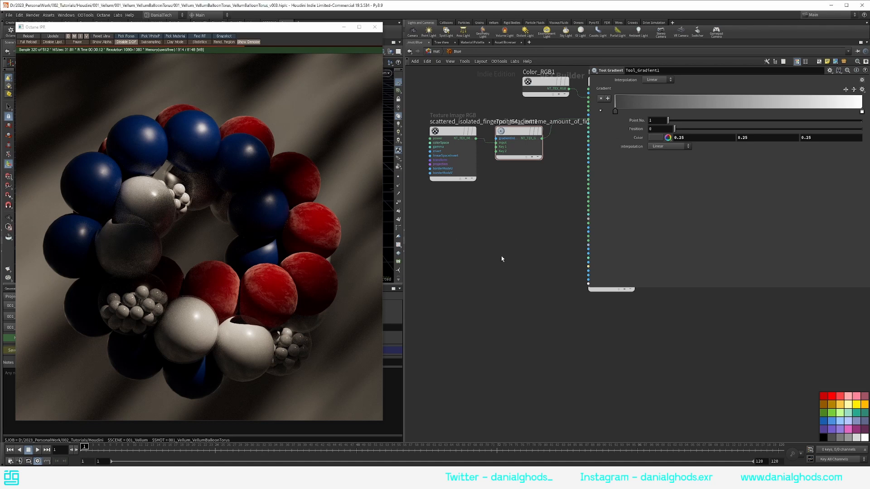
{"action": "key", "text": "ctrl+v"}
{"action": "middle_click_drag", "start_coordinate": [528, 204], "coordinate": [514, 207]}
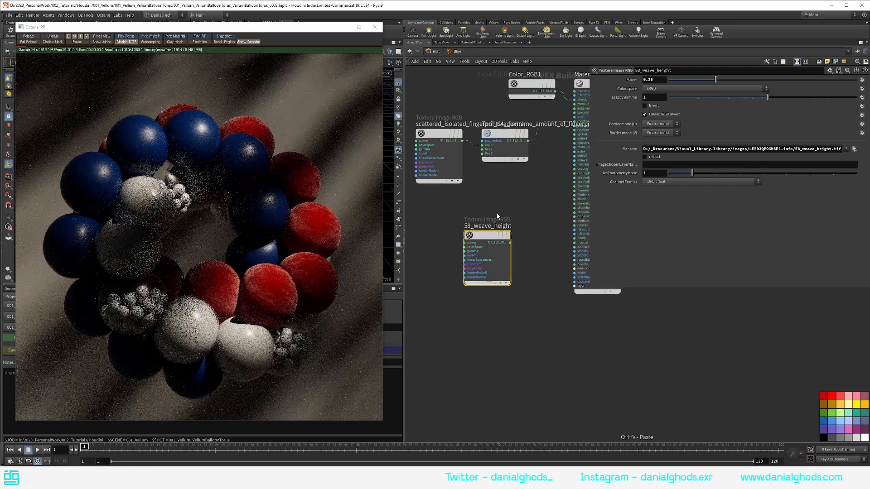
{"action": "left_click", "coordinate": [510, 243]}
{"action": "middle_click_drag", "start_coordinate": [535, 252], "coordinate": [489, 246]}
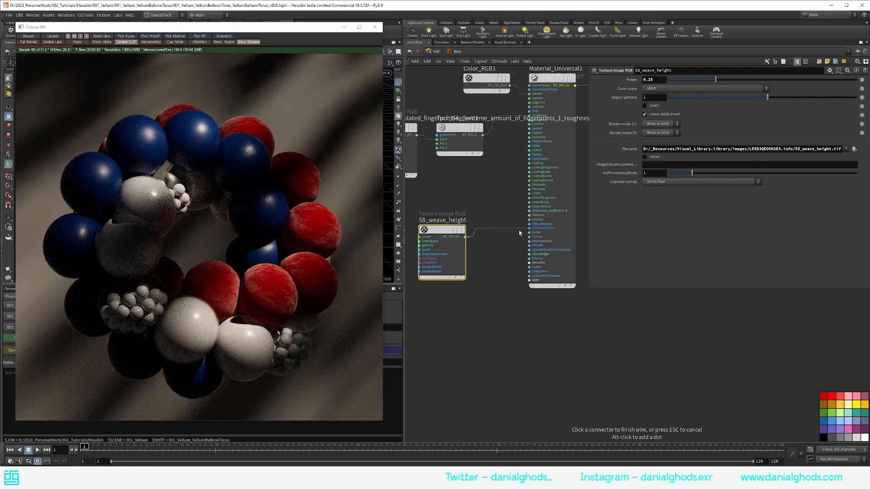
{"action": "left_click", "coordinate": [507, 215]}
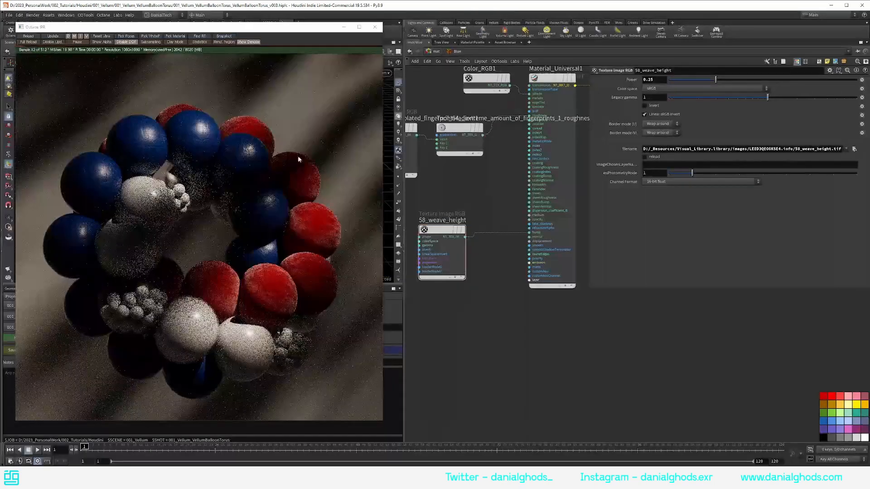
- Add a Transform 2D node and connect it to the transform input of the 58_weave_height texture
{"action": "scroll", "coordinate": [194, 127], "scroll_direction": "up", "scroll_amount": 5}
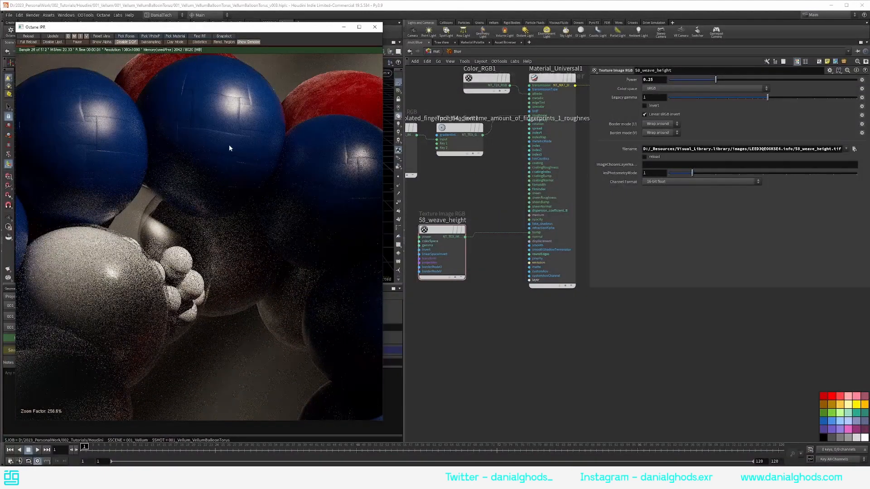
{"action": "middle_click_drag", "start_coordinate": [470, 212], "coordinate": [564, 179]}
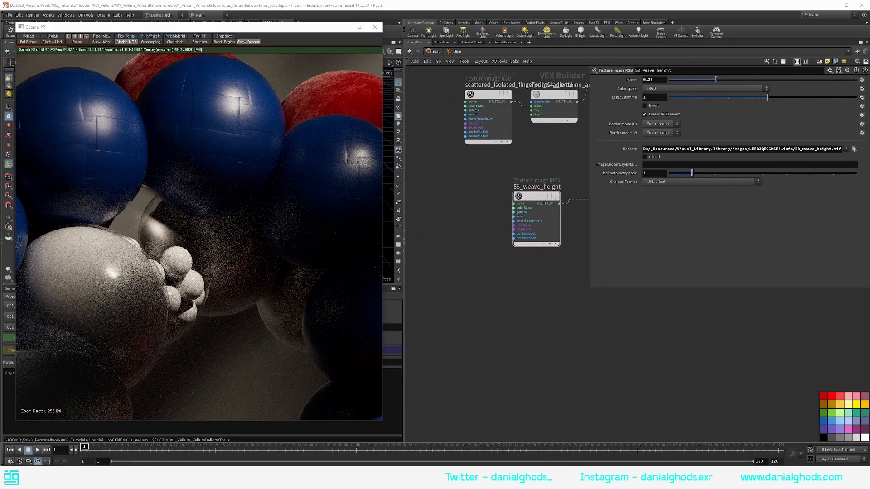
{"action": "key", "text": "Tab"}
{"action": "type", "text": "tr"}
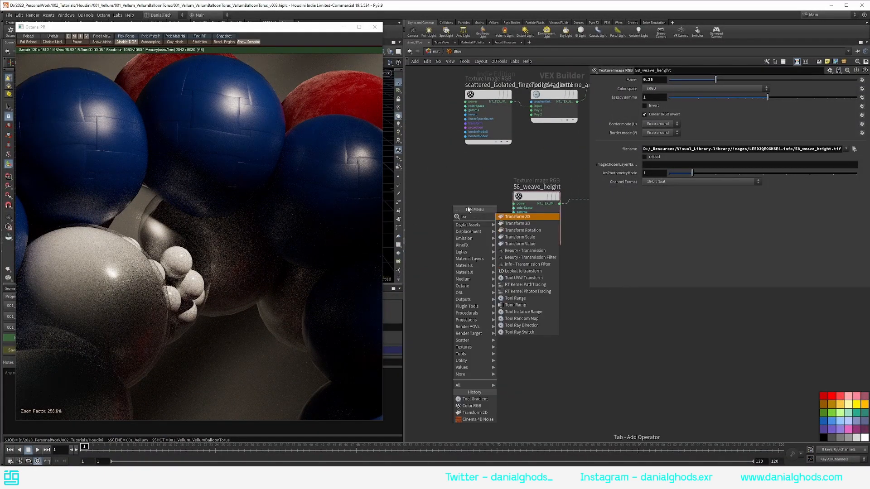
{"action": "left_click", "coordinate": [511, 218]}
{"action": "left_click", "coordinate": [445, 211]}
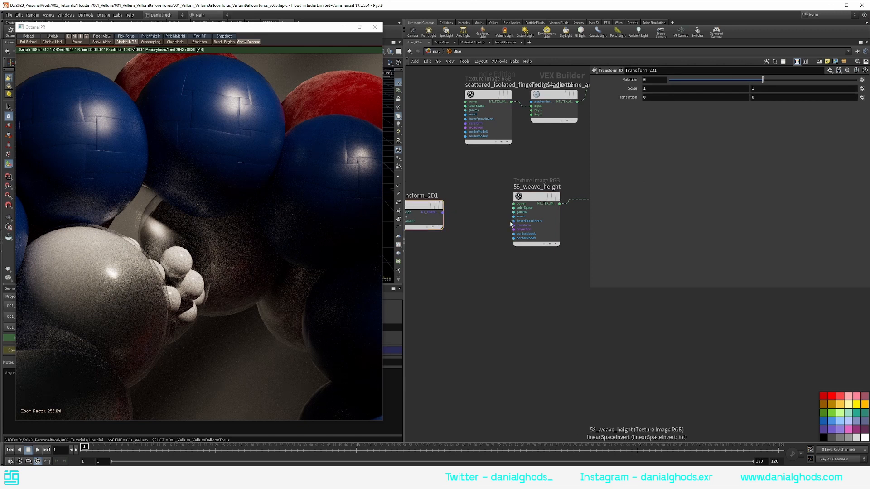
{"action": "left_click_drag", "start_coordinate": [442, 212], "coordinate": [514, 225]}
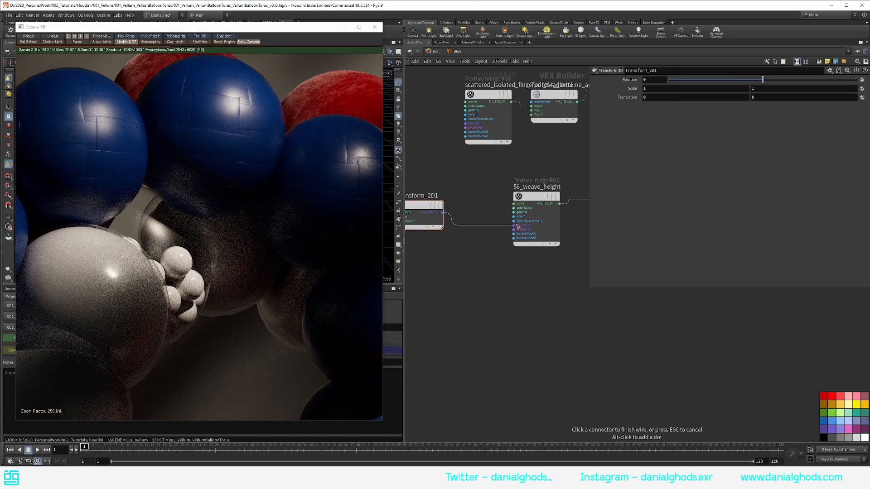
- Set the Transform 2D node's scale to 0.1 in both directions to tile the weave more finely
{"action": "left_click_drag", "start_coordinate": [656, 90], "coordinate": [585, 104]}
{"action": "type", "text": ".1"}
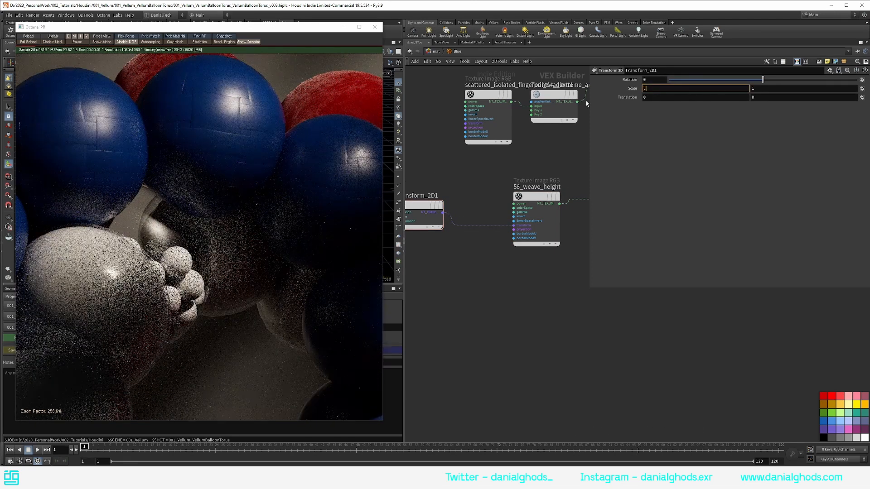
{"action": "key", "text": "Tab"}
{"action": "type", "text": ".1"}
{"action": "key", "text": "Tab"}
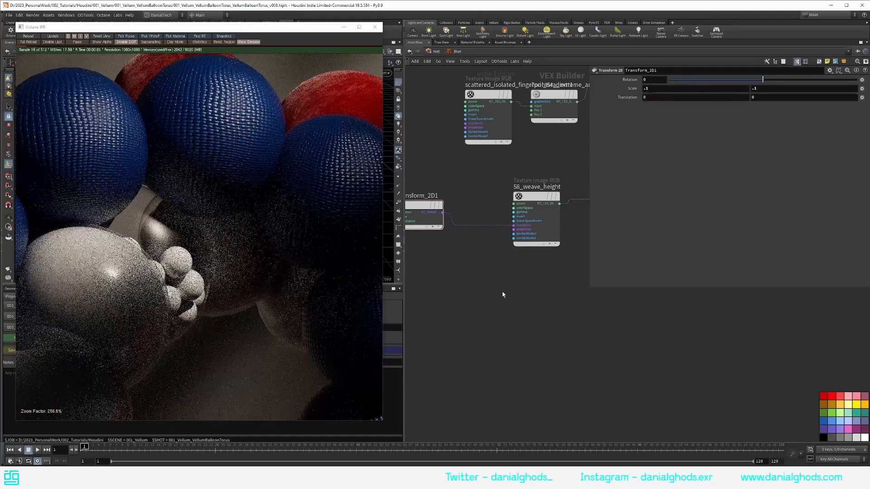
- Reset the render view to the whole torus and set the Transform 2D node's scale to 0.05 in both directions
{"action": "scroll", "coordinate": [217, 201], "scroll_direction": "down", "scroll_amount": 5}
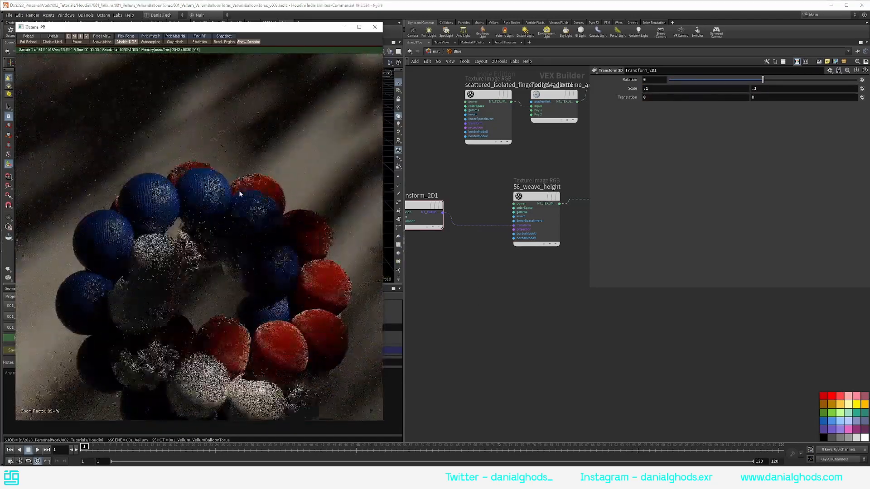
{"action": "left_click", "coordinate": [105, 37]}
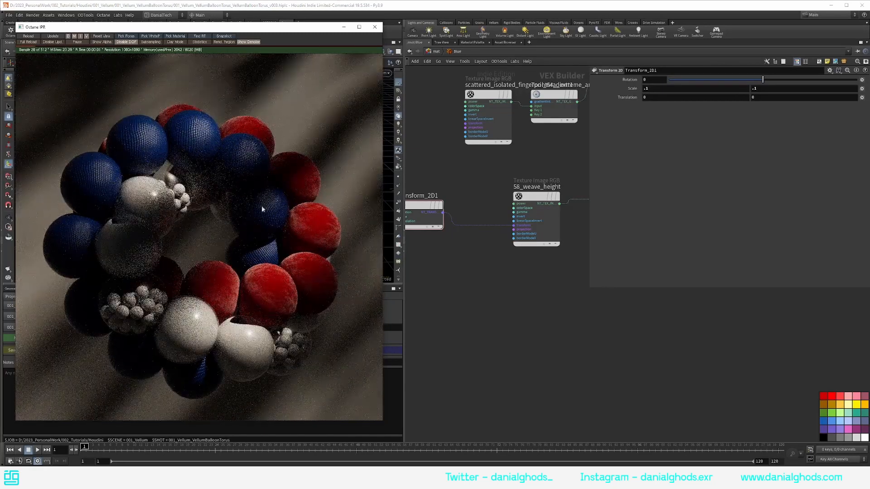
{"action": "left_click", "coordinate": [685, 89]}
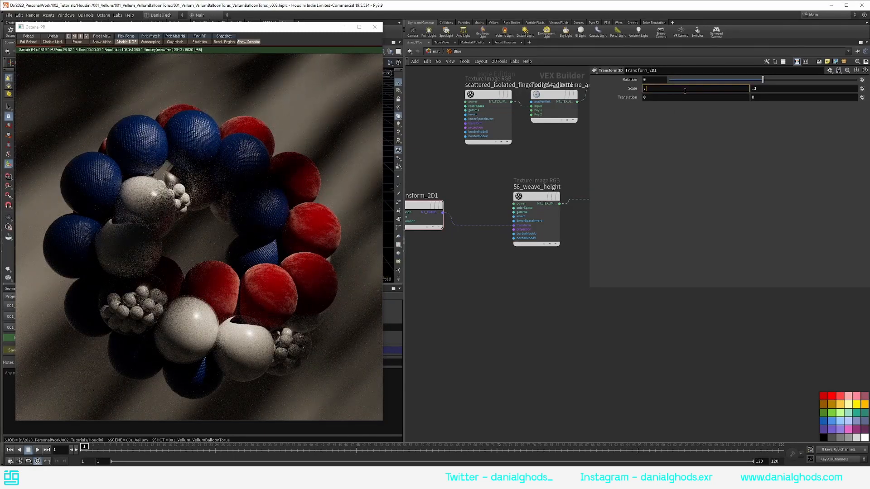
{"action": "type", "text": ".05"}
{"action": "key", "text": "Tab"}
{"action": "type", "text": ".05"}
{"action": "key", "text": "Tab"}
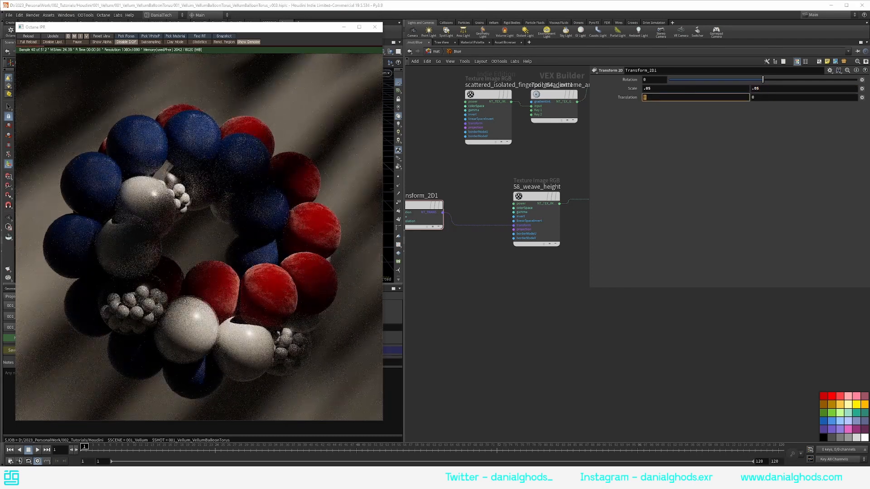
{"action": "left_click", "coordinate": [649, 81]}
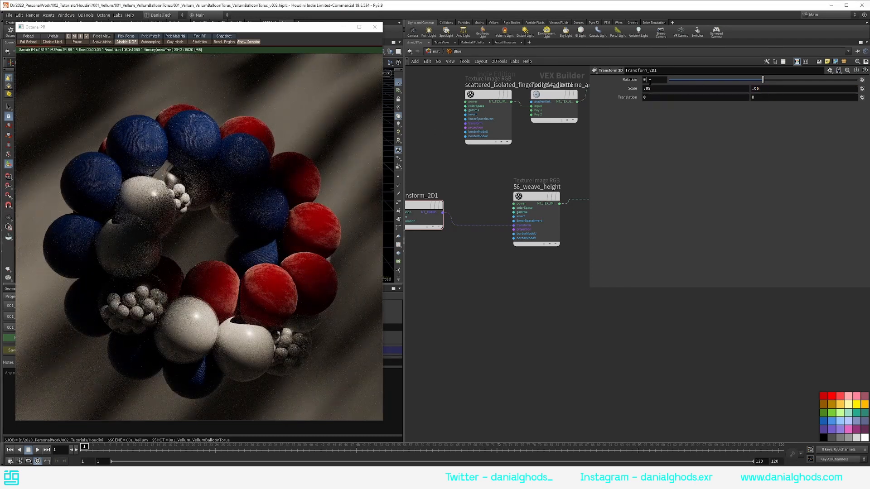
- Set the power of the 58_weave_height texture in the Blue network to 0.15
{"action": "left_click", "coordinate": [536, 197]}
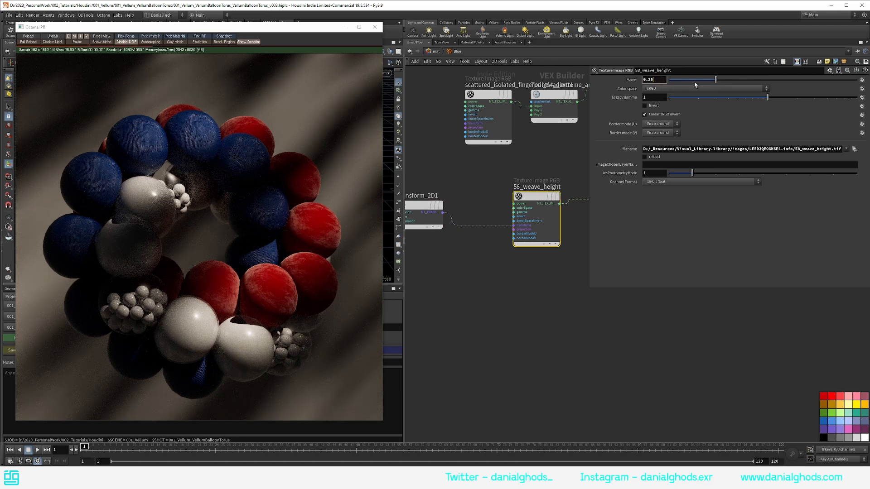
{"action": "type", "text": "0.15"}
{"action": "key", "text": "Return"}
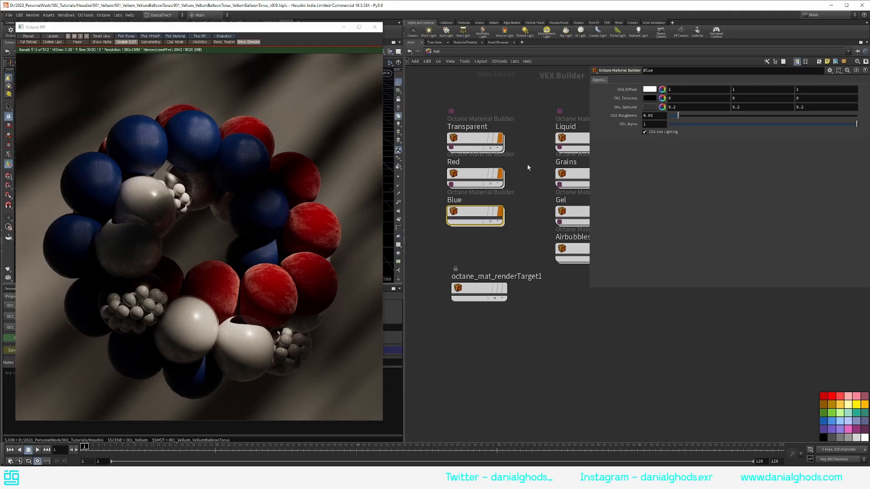
- Open the Liquid material builder's network and set its universal material's roughness to 0.25
{"action": "scroll", "coordinate": [527, 164], "scroll_direction": "up", "scroll_amount": 3}
{"action": "double_click", "coordinate": [514, 133]}
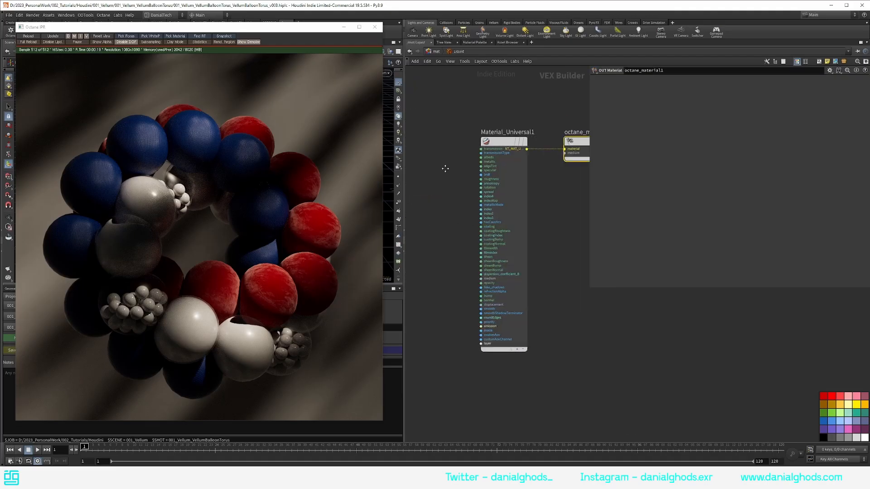
{"action": "left_click", "coordinate": [497, 146]}
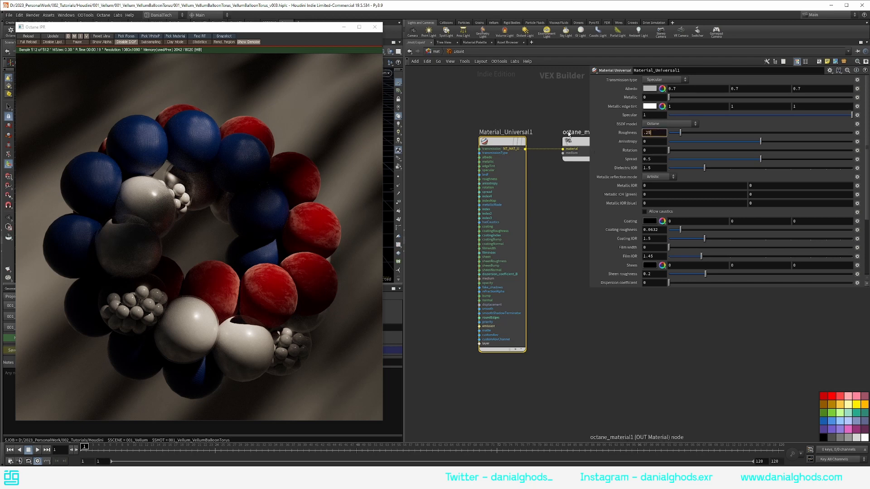
{"action": "key", "text": "Return"}
- Set the dielectric IOR of the Liquid network's universal material to 1.33
{"action": "left_click_drag", "start_coordinate": [654, 168], "coordinate": [594, 178]}
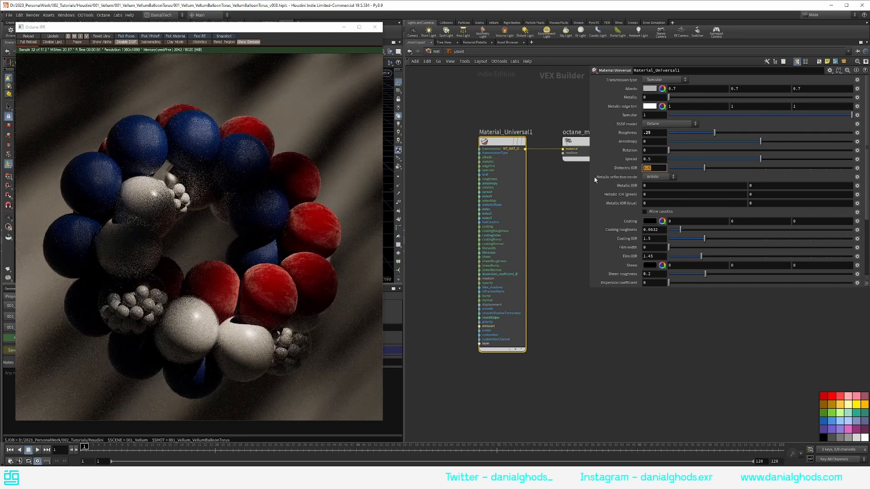
{"action": "type", "text": "1.33"}
{"action": "key", "text": "Return"}
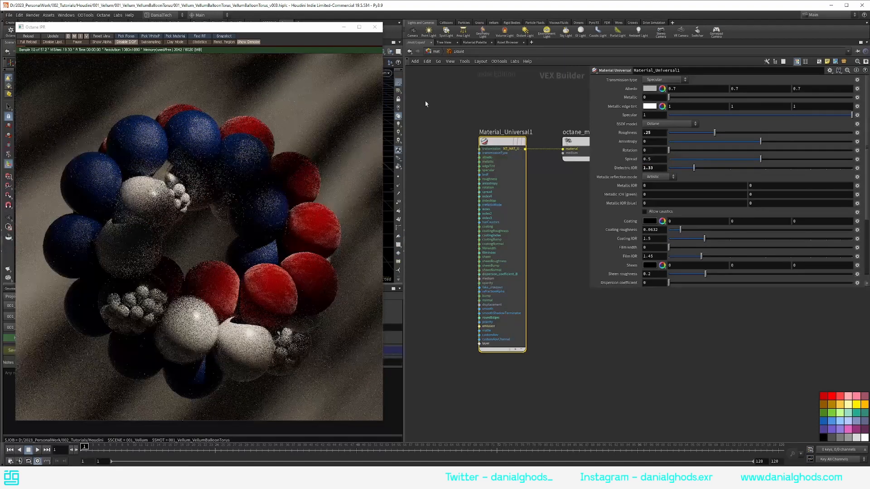
- Add a Color RGB node to the Liquid network and connect it to the universal material's transmission input
{"action": "middle_click_drag", "start_coordinate": [437, 126], "coordinate": [465, 117]}
{"action": "key", "text": "Tab"}
{"action": "type", "text": "c"}
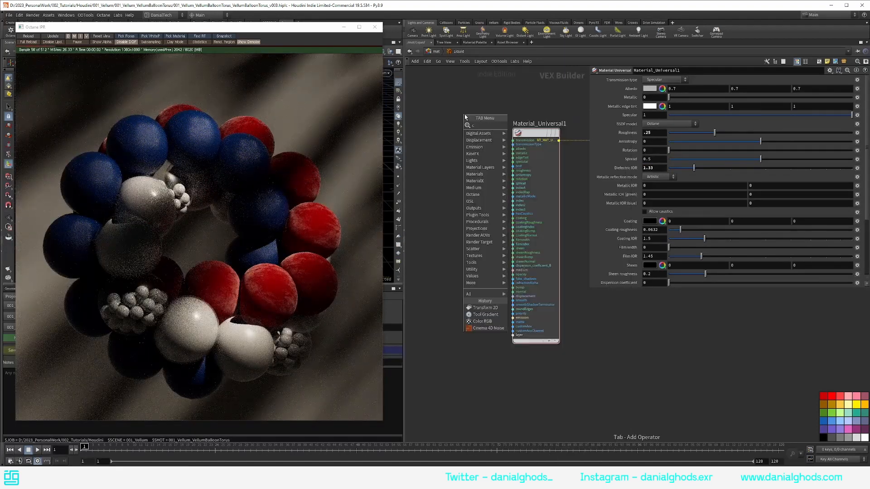
{"action": "type", "text": "olo"}
{"action": "key", "text": "Return"}
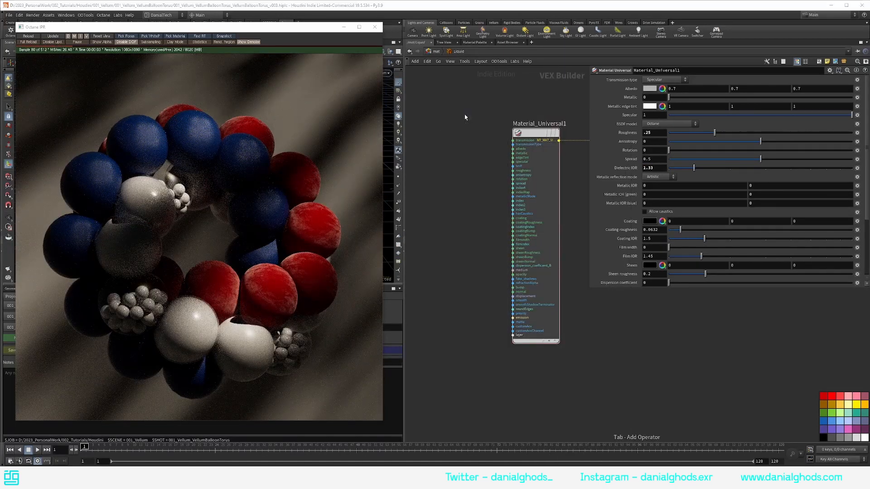
{"action": "left_click", "coordinate": [459, 147]}
{"action": "left_click_drag", "start_coordinate": [444, 137], "coordinate": [513, 141]}
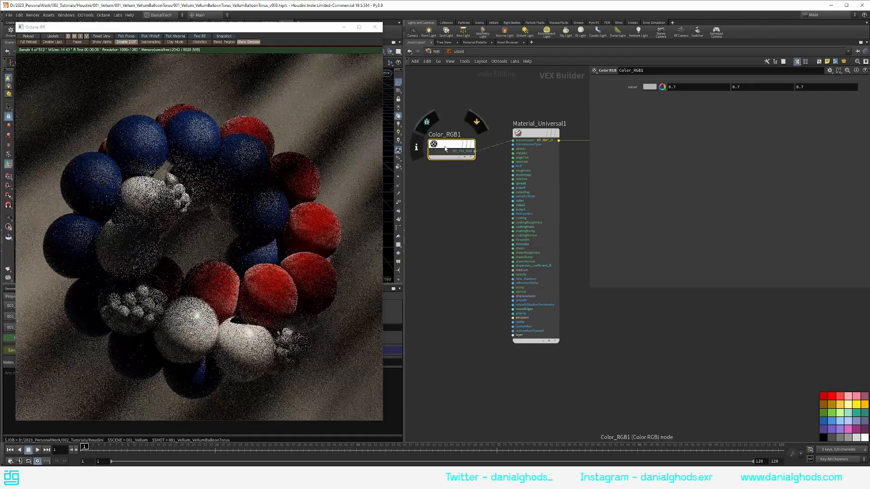
{"action": "left_click_drag", "start_coordinate": [451, 150], "coordinate": [451, 147]}
- Set the albedo of the Liquid network's universal material to black
{"action": "left_click", "coordinate": [535, 133]}
{"action": "left_click", "coordinate": [662, 88]}
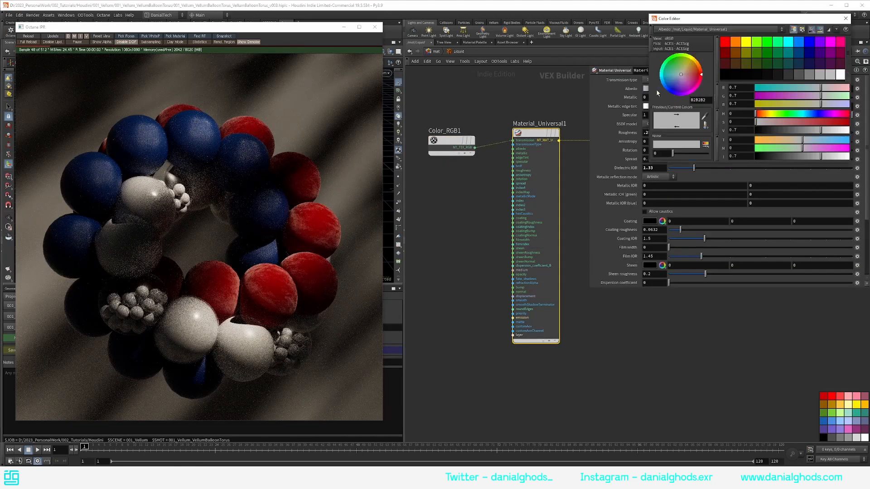
{"action": "left_click", "coordinate": [724, 75]}
{"action": "left_click", "coordinate": [845, 18]}
- Set the Liquid network's Color RGB value to an orange of 1, 0.415, 0
{"action": "left_click", "coordinate": [458, 141]}
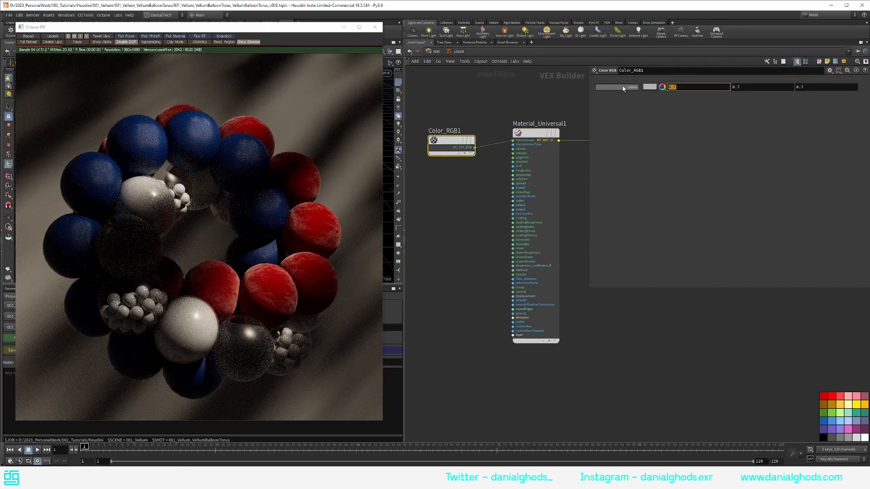
{"action": "type", "text": "1"}
{"action": "key", "text": "Tab"}
{"action": "type", "text": ".415"}
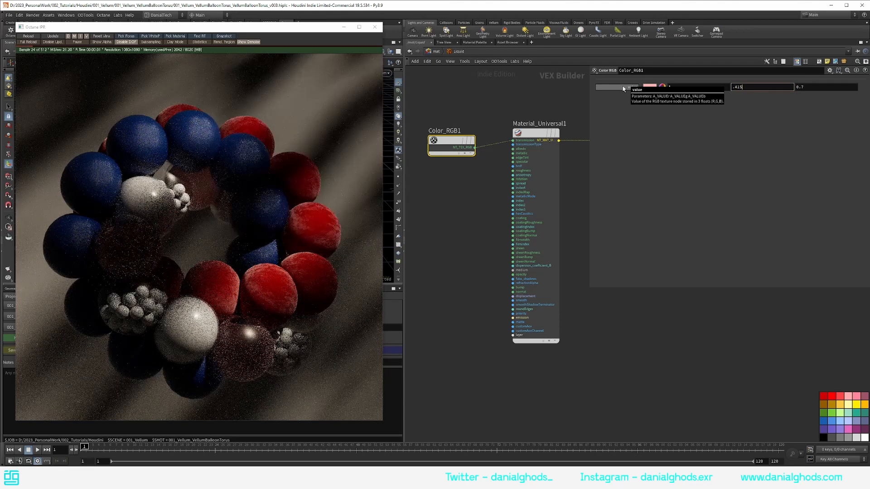
{"action": "key", "text": "Tab"}
{"action": "type", "text": "0"}
{"action": "key", "text": "Tab"}
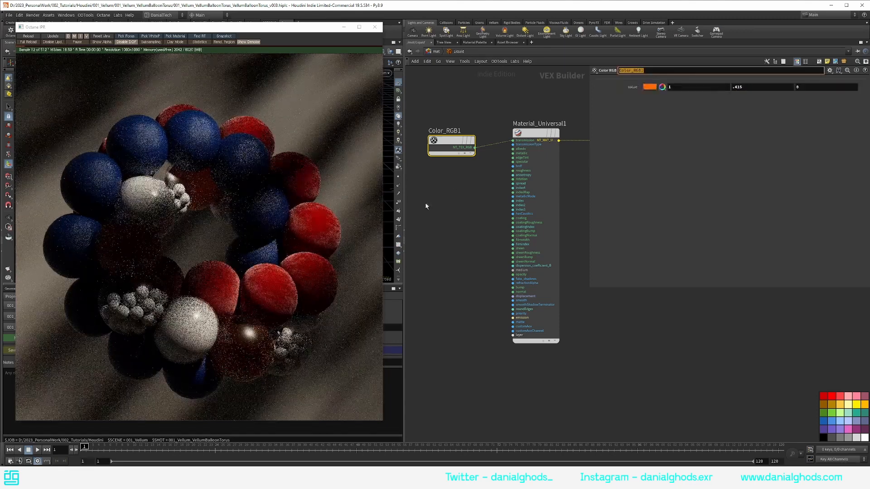
- Enable fake shadows on the Liquid network's universal material
{"action": "left_click", "coordinate": [527, 140]}
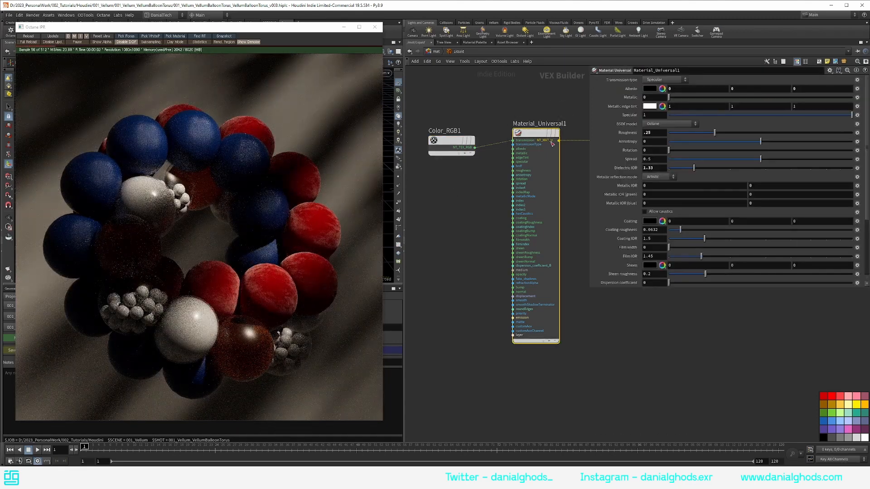
{"action": "scroll", "coordinate": [632, 222], "scroll_direction": "down", "scroll_amount": 3}
{"action": "left_click", "coordinate": [644, 220]}
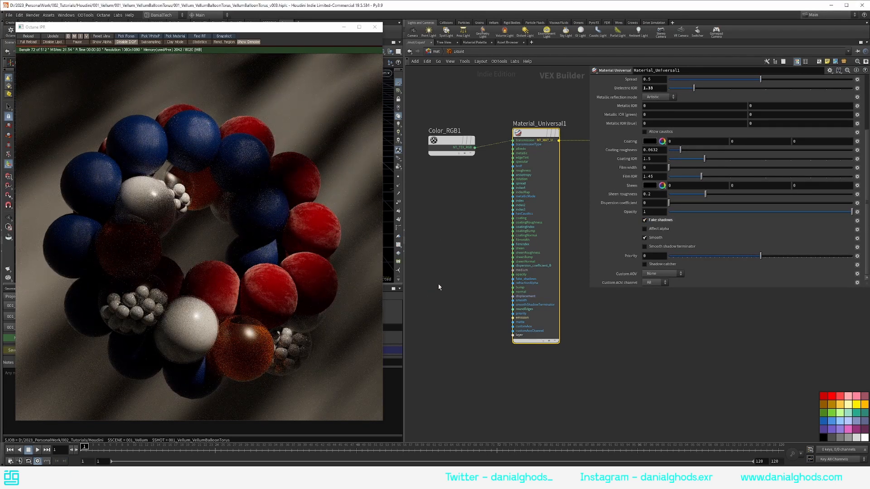
- Add a Medium Random Walk node to the Liquid network and connect it to the universal material's medium input
{"action": "key", "text": "Tab"}
{"action": "type", "text": "random"}
{"action": "key", "text": "Return"}
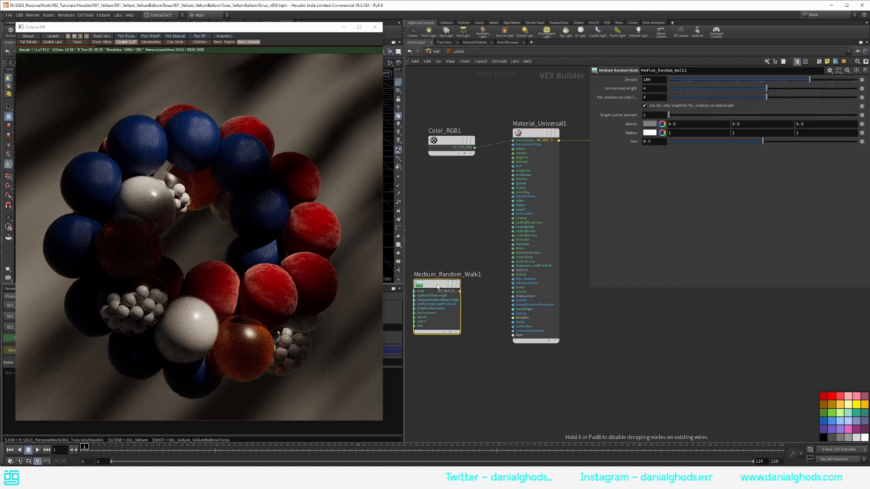
{"action": "left_click", "coordinate": [460, 292]}
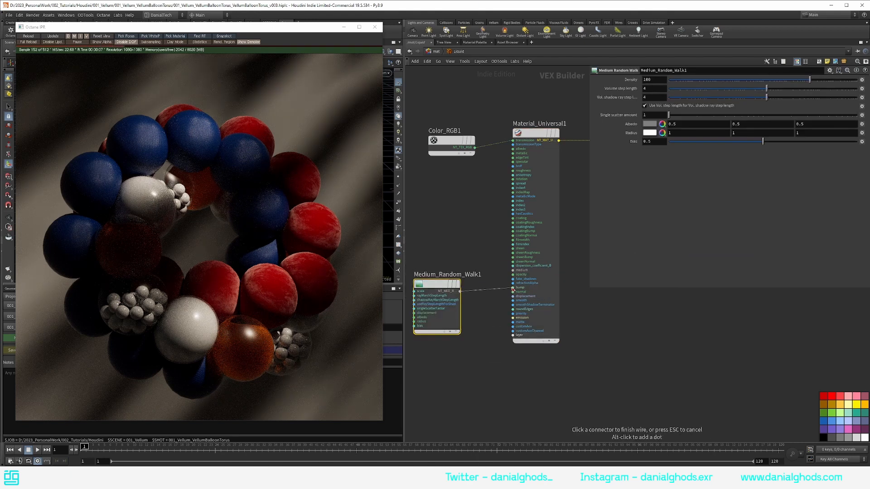
{"action": "left_click", "coordinate": [513, 270]}
{"action": "left_click_drag", "start_coordinate": [435, 285], "coordinate": [438, 284]}
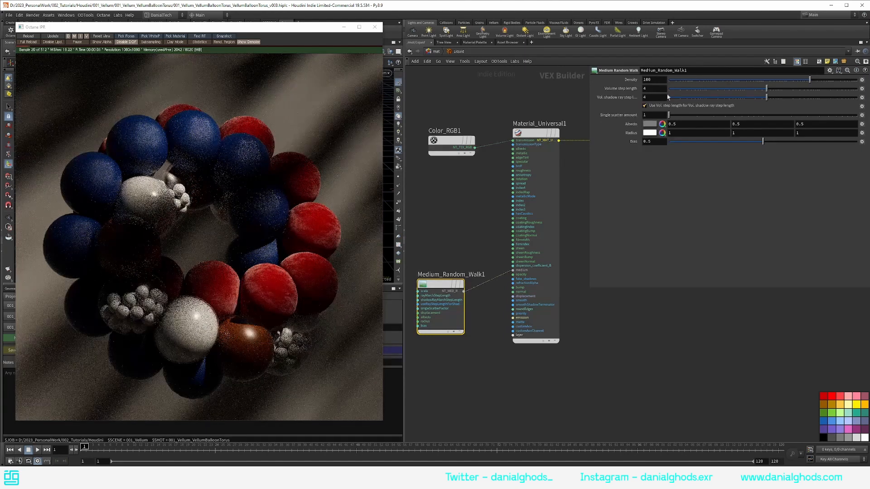
- Set the random walk medium's density to 2 and its albedo to white
{"action": "key", "text": "Return"}
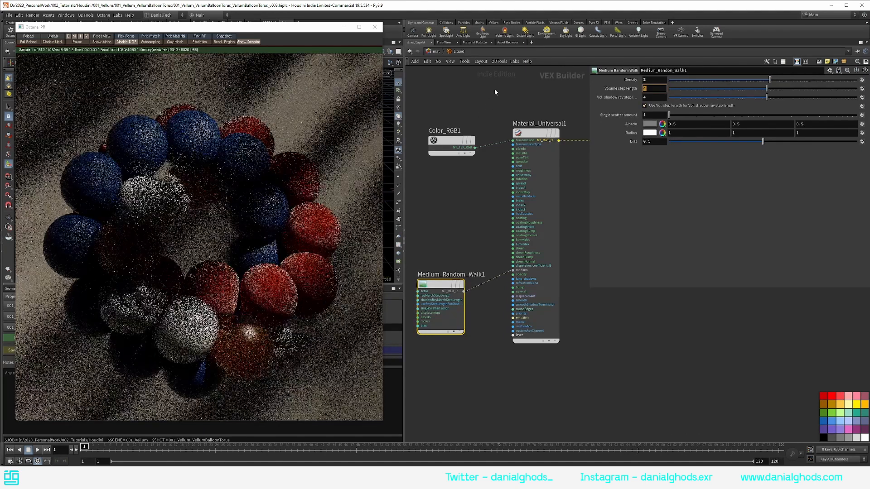
{"action": "left_click", "coordinate": [651, 125]}
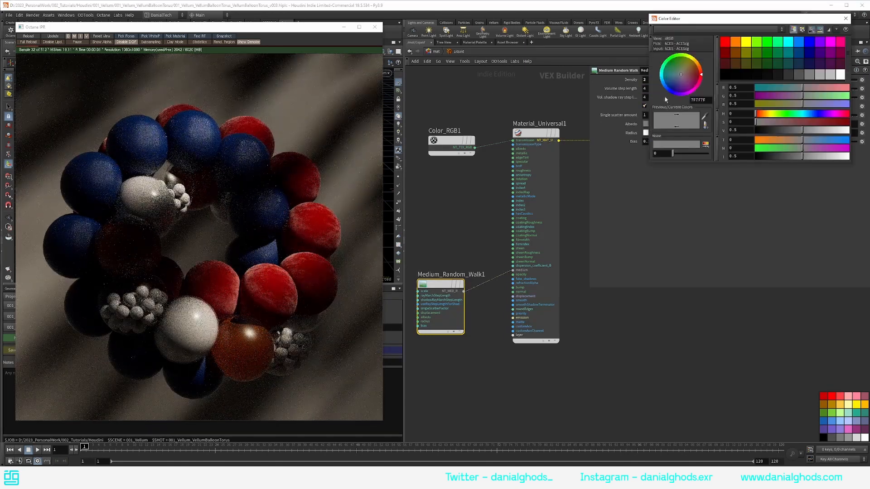
{"action": "left_click", "coordinate": [834, 74]}
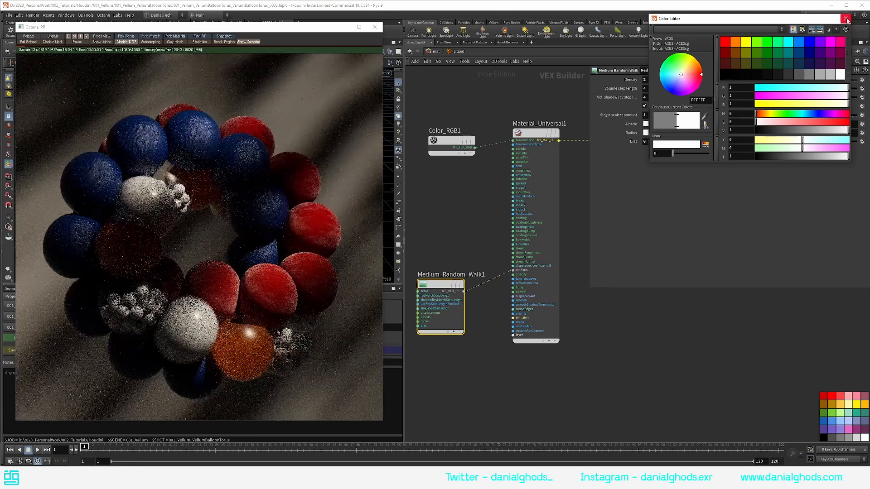
- Set the random walk medium's radius colour to the lightest grey swatch
{"action": "left_click", "coordinate": [650, 133]}
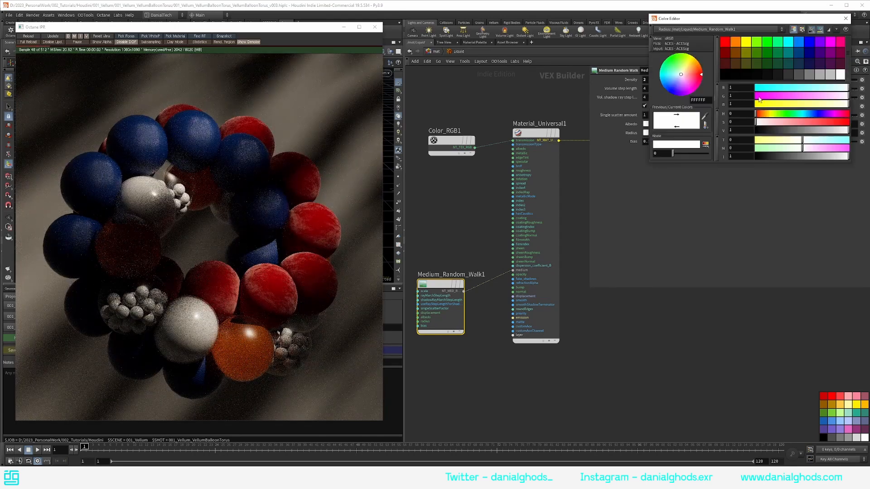
{"action": "left_click", "coordinate": [831, 73]}
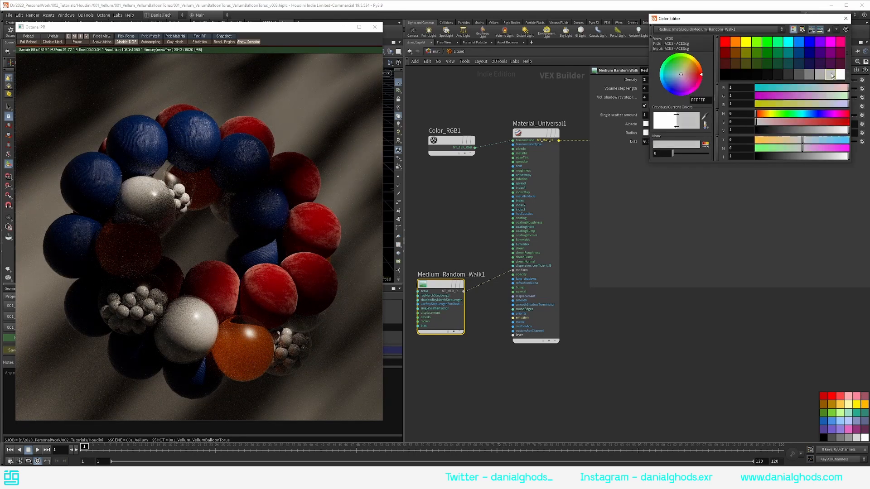
{"action": "left_click", "coordinate": [844, 19]}
{"action": "left_click", "coordinate": [530, 141]}
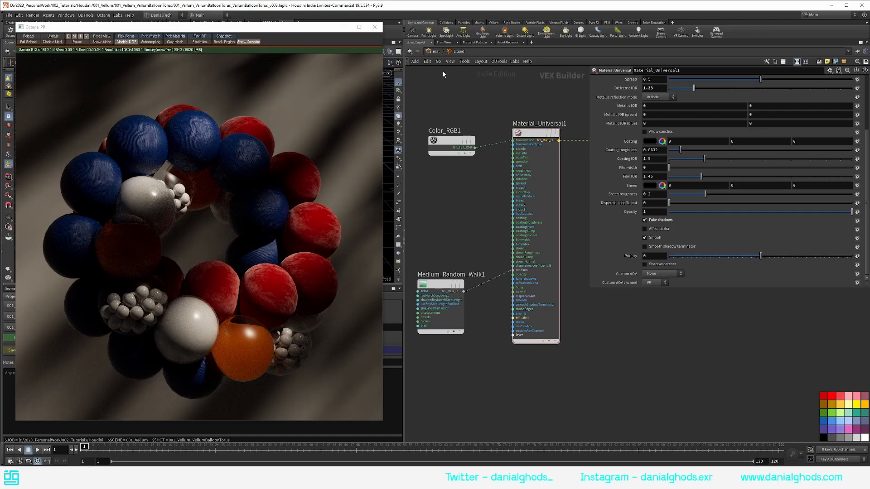
- Open the Grains material builder's network and set its universal material's transmission type to Thin wall (diffuse)
{"action": "left_click", "coordinate": [433, 53]}
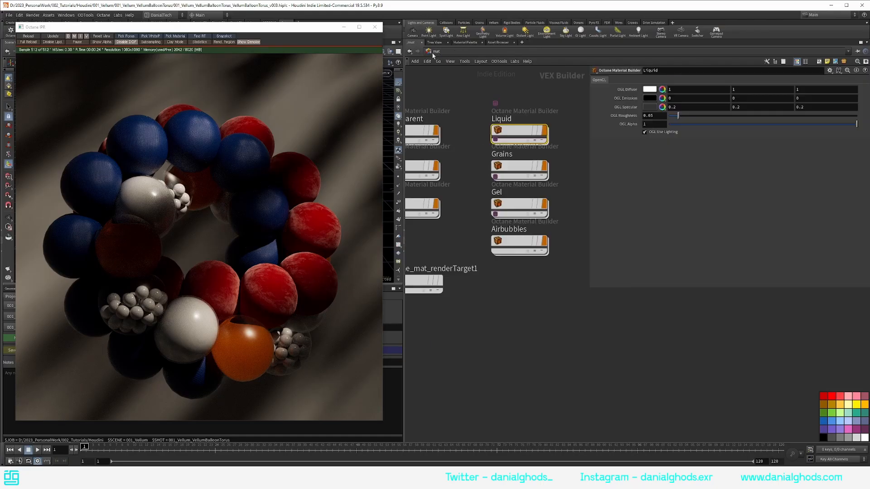
{"action": "double_click", "coordinate": [509, 166]}
{"action": "key", "text": "h"}
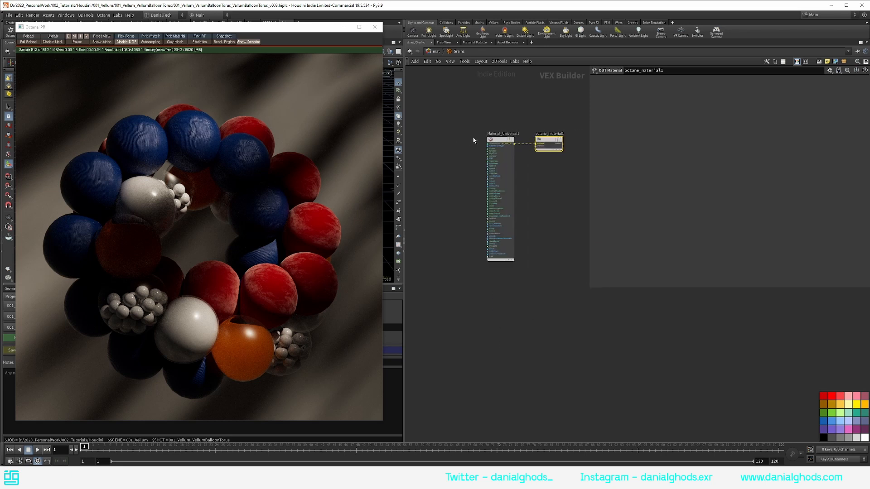
{"action": "left_click", "coordinate": [500, 140]}
{"action": "left_click", "coordinate": [664, 80]}
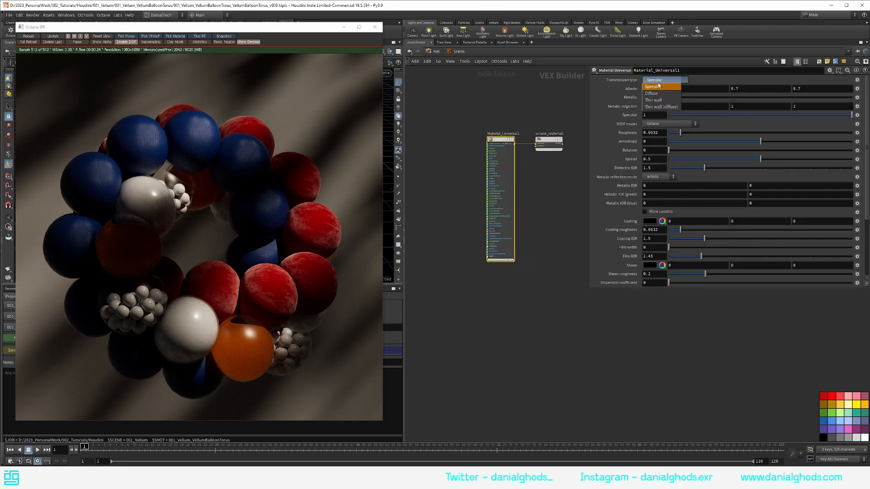
{"action": "left_click", "coordinate": [652, 104]}
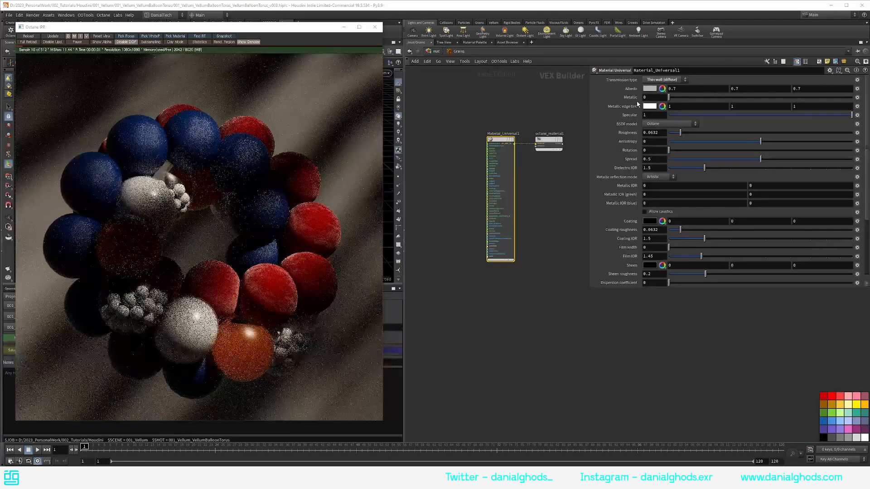
- Set the albedo of the Grains network's universal material to black
{"action": "left_click", "coordinate": [662, 88]}
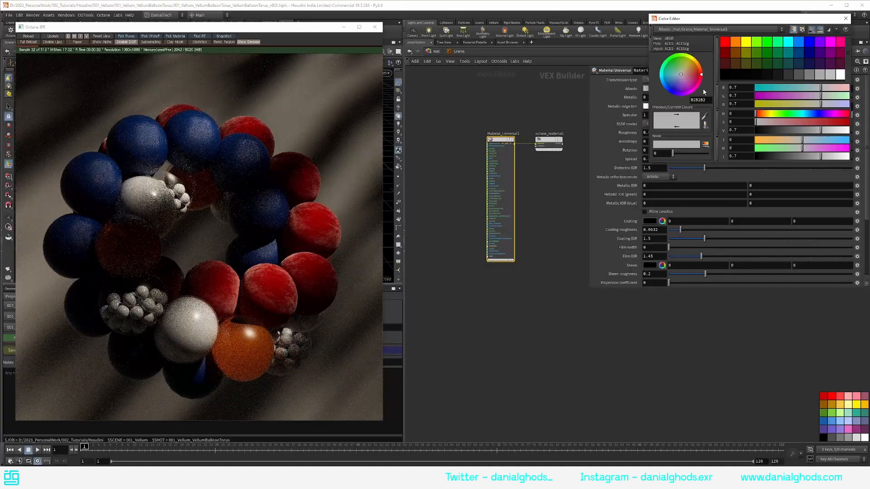
{"action": "left_click", "coordinate": [725, 74]}
{"action": "left_click", "coordinate": [845, 18]}
- Add a Color RGB node to the Grains network and connect it to the universal material's transmission input
{"action": "left_click", "coordinate": [442, 118]}
{"action": "scroll", "coordinate": [442, 117], "scroll_direction": "up", "scroll_amount": 1}
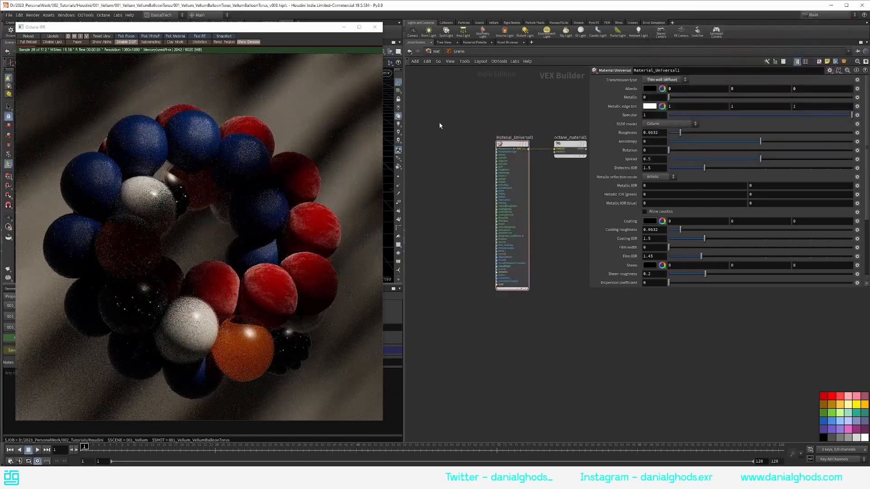
{"action": "key", "text": "Tab"}
{"action": "type", "text": "col"}
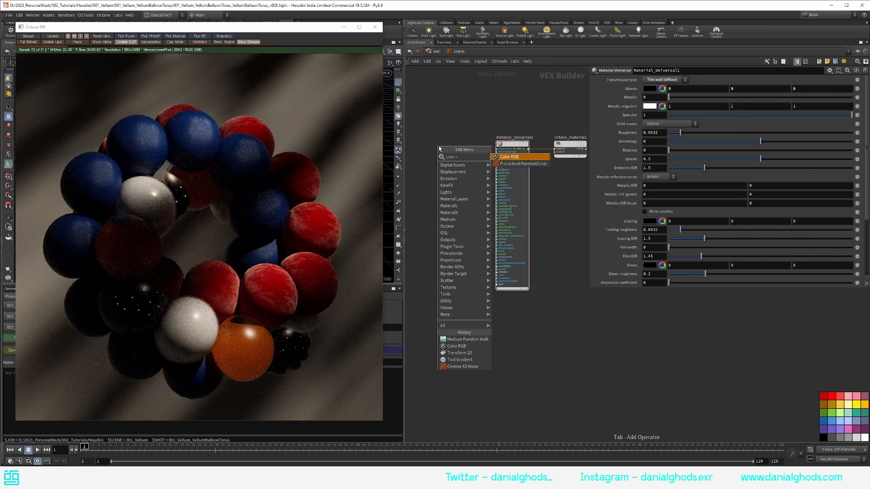
{"action": "key", "text": "Return"}
{"action": "left_click", "coordinate": [439, 148]}
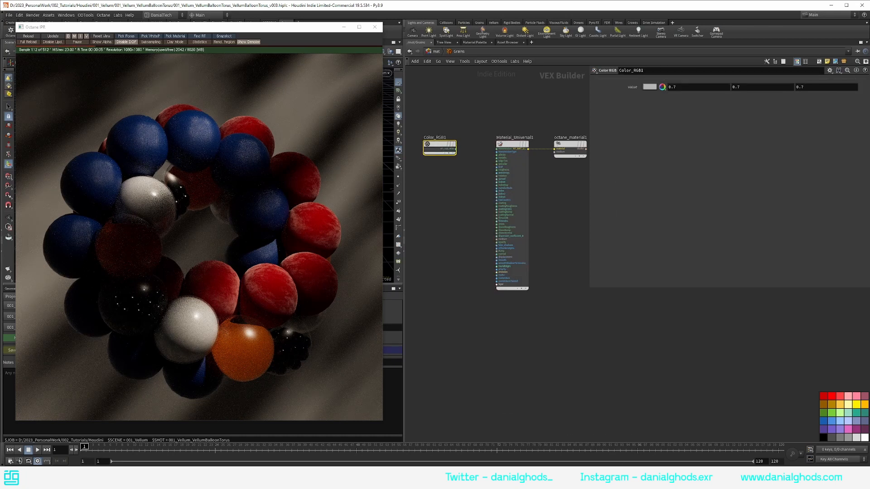
{"action": "scroll", "coordinate": [427, 154], "scroll_direction": "up", "scroll_amount": 2}
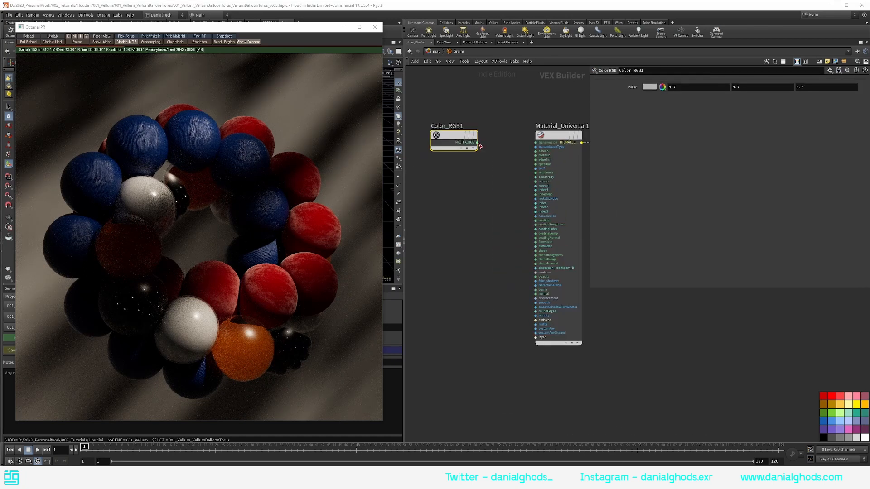
{"action": "left_click_drag", "start_coordinate": [480, 145], "coordinate": [530, 141]}
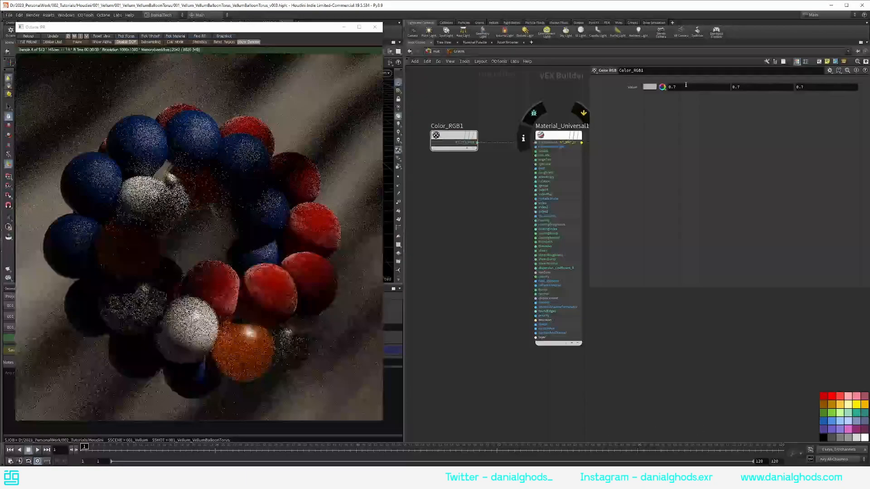
- Set the Grains network's Color RGB value to a light blue of 0.75, 0.94, 1
{"action": "left_click_drag", "start_coordinate": [686, 85], "coordinate": [606, 94]}
{"action": "type", "text": "."}
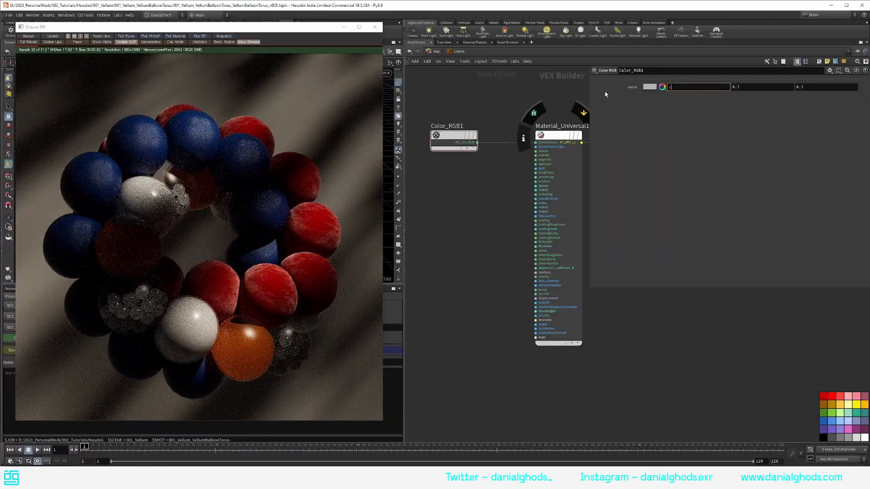
{"action": "type", "text": "75"}
{"action": "key", "text": "Tab"}
{"action": "type", "text": "."}
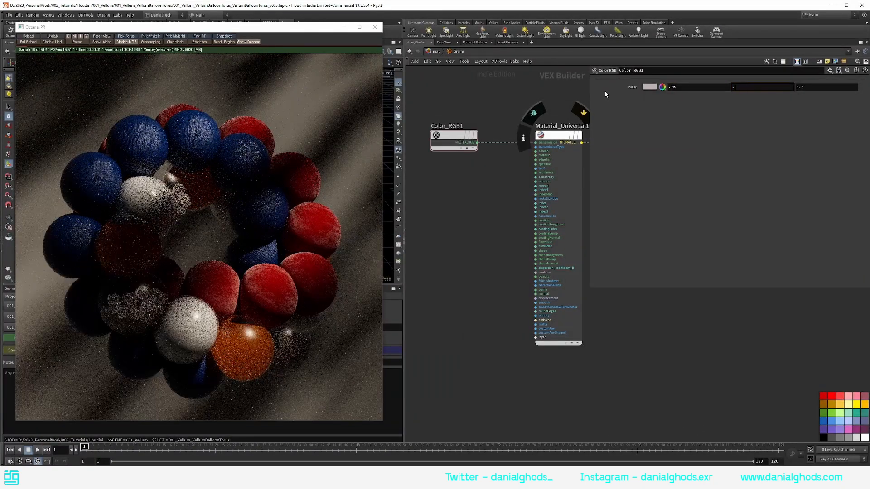
{"action": "type", "text": "94"}
{"action": "key", "text": "Tab"}
{"action": "type", "text": "1"}
{"action": "key", "text": "Tab"}
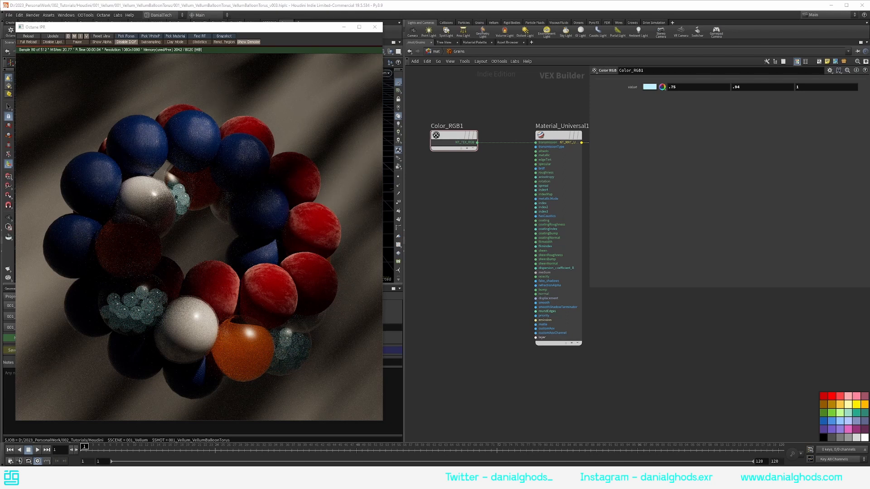
- Set the Grains network's universal material to a roughness of 0.25 and a dielectric IOR of 1.49
{"action": "left_click", "coordinate": [550, 136]}
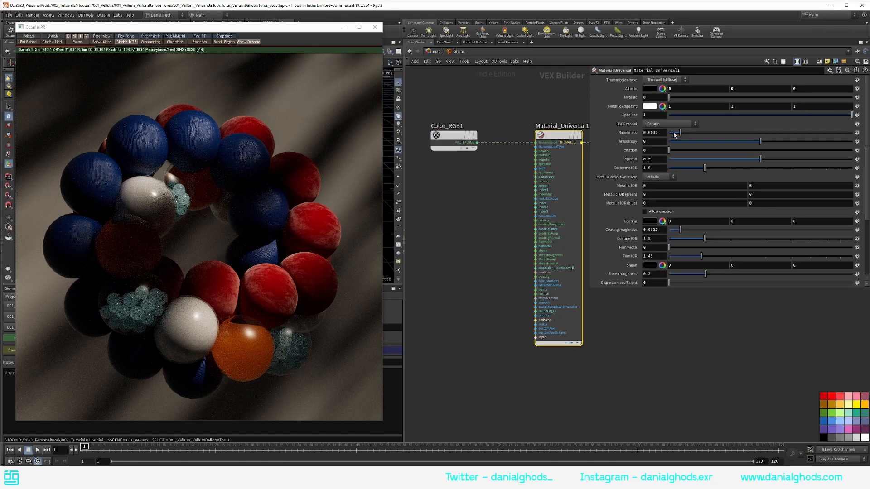
{"action": "type", "text": ".25"}
{"action": "key", "text": "Tab"}
{"action": "key", "text": "Tab"}
{"action": "key", "text": "Tab"}
{"action": "key", "text": "Tab"}
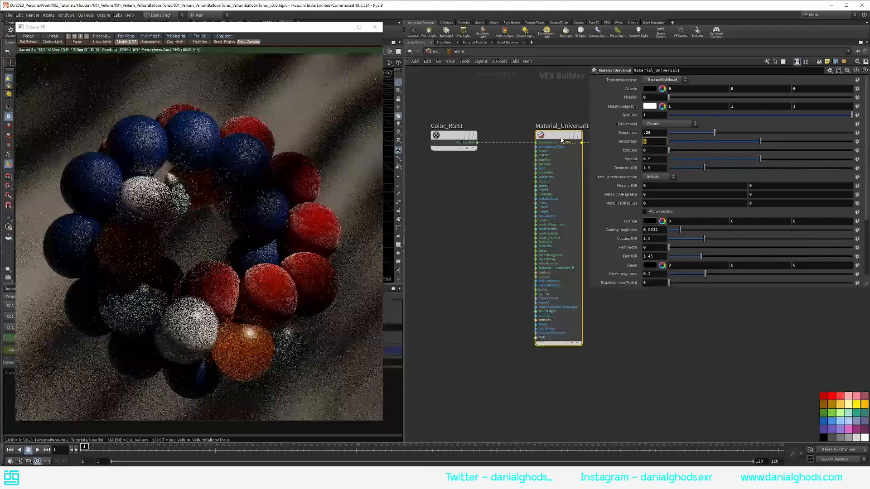
{"action": "type", "text": "1.49"}
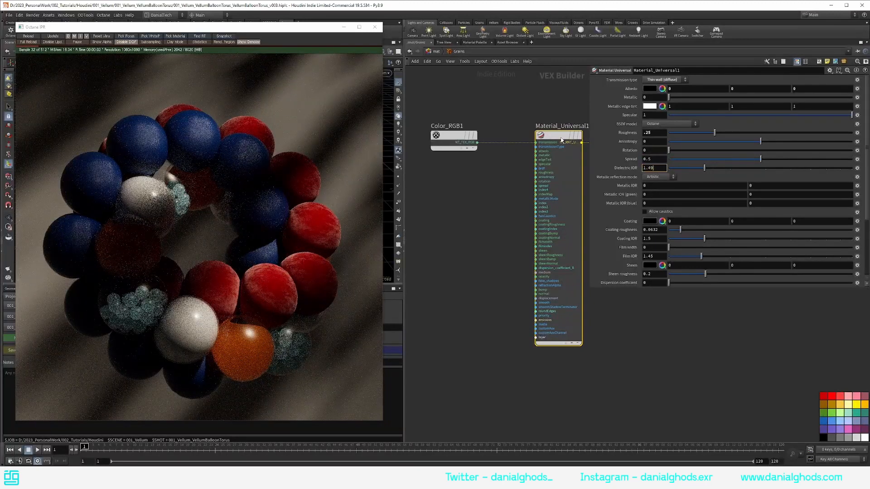
{"action": "key", "text": "Return"}
{"action": "scroll", "coordinate": [634, 238], "scroll_direction": "down", "scroll_amount": 2}
{"action": "scroll", "coordinate": [644, 233], "scroll_direction": "down", "scroll_amount": 2}
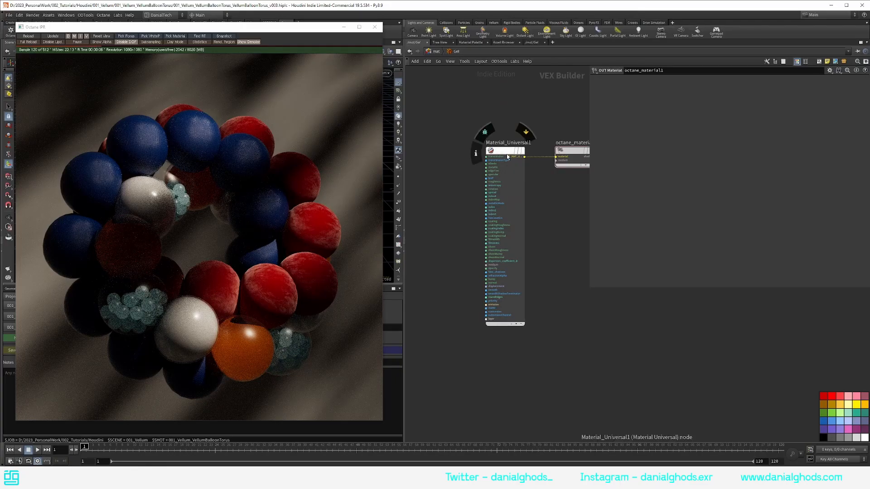
- Set the albedo of the Gel network's universal material to black
{"action": "left_click", "coordinate": [507, 151]}
{"action": "left_click", "coordinate": [648, 90]}
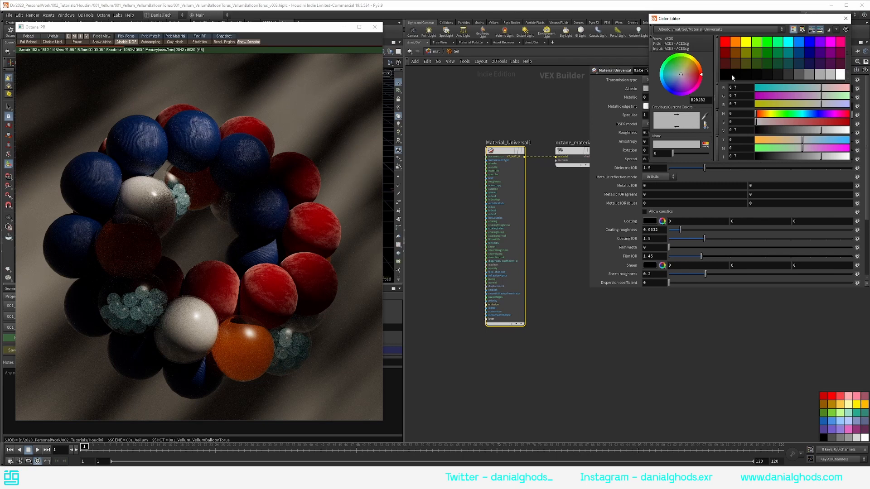
{"action": "left_click", "coordinate": [731, 74]}
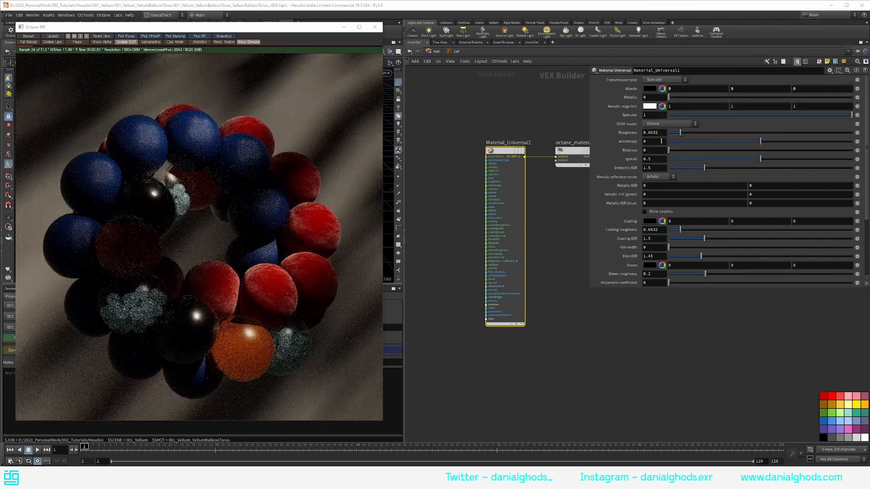
- Set the Gel network's universal material to a roughness of 0 and a dielectric IOR of 1.33
{"action": "left_click_drag", "start_coordinate": [661, 133], "coordinate": [594, 136]}
{"action": "type", "text": "0"}
{"action": "key", "text": "Tab"}
{"action": "key", "text": "Tab"}
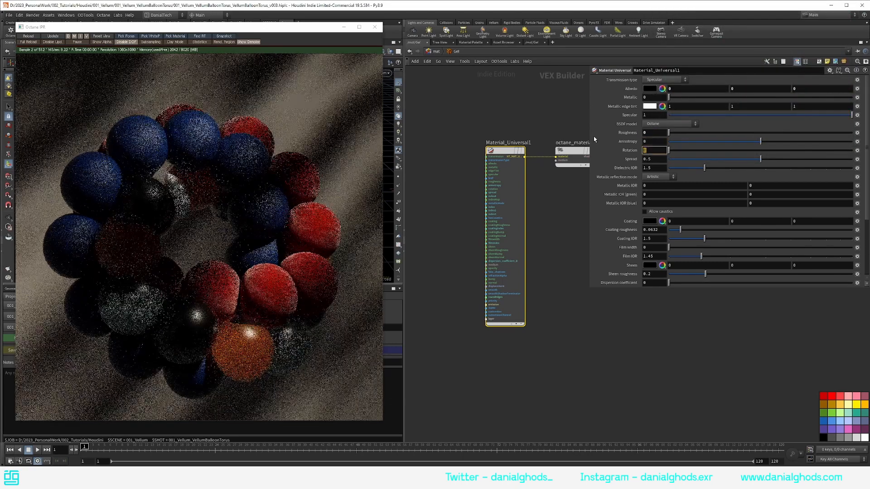
{"action": "key", "text": "Tab"}
{"action": "key", "text": "Tab"}
{"action": "type", "text": "1.33"}
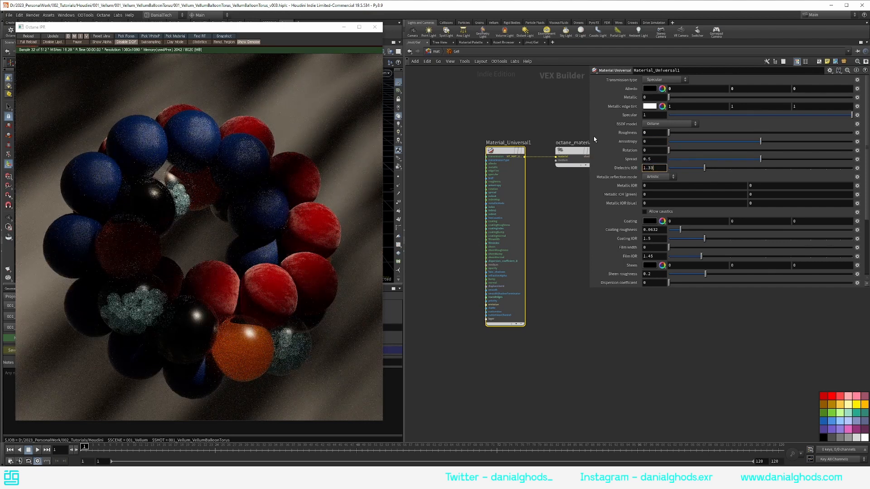
{"action": "key", "text": "Return"}
- Add a Color RGB node to the Gel network and set its value to white
{"action": "key", "text": "Tab"}
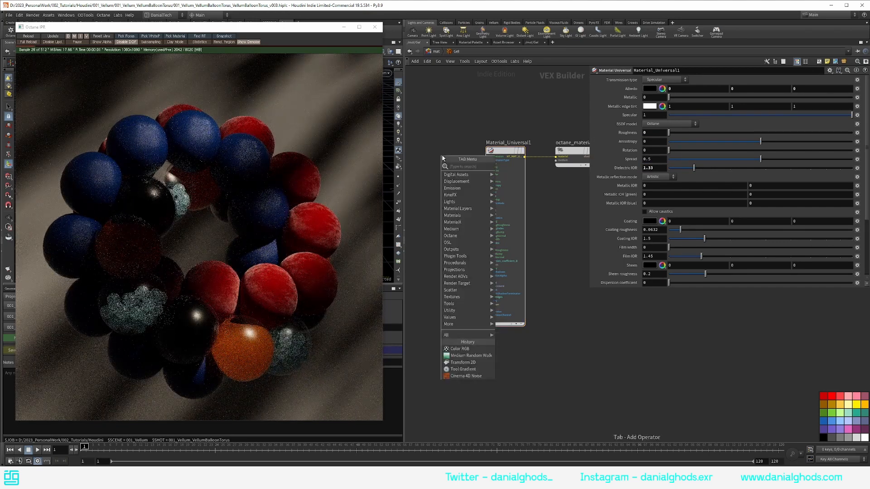
{"action": "type", "text": "rgb"}
{"action": "key", "text": "Return"}
{"action": "left_click", "coordinate": [443, 158]}
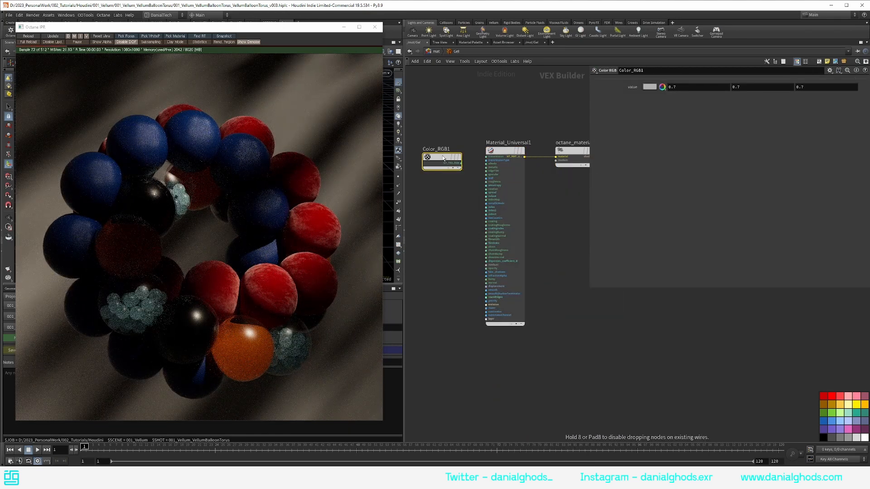
{"action": "left_click", "coordinate": [647, 87]}
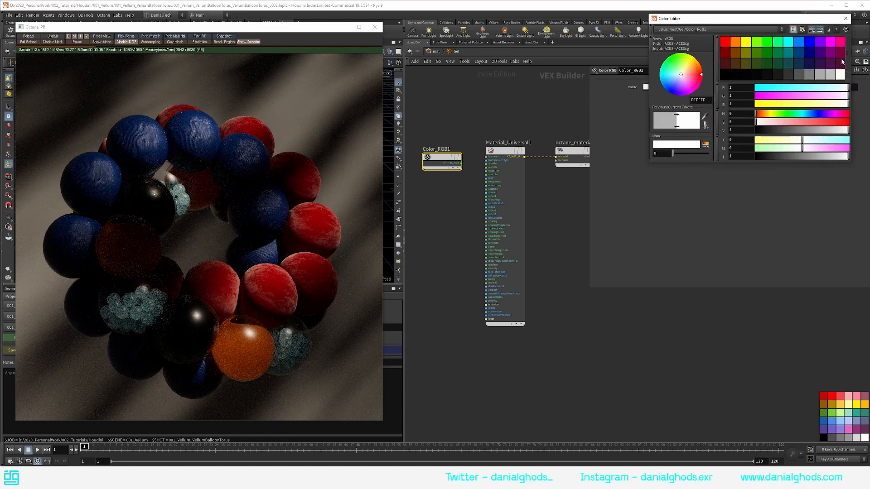
{"action": "left_click", "coordinate": [828, 76]}
{"action": "left_click", "coordinate": [845, 18]}
- Connect the Gel network's Color RGB node to the universal material's transmission input and reload the live render
{"action": "scroll", "coordinate": [458, 151], "scroll_direction": "up", "scroll_amount": 3}
{"action": "left_click_drag", "start_coordinate": [445, 186], "coordinate": [488, 175]}
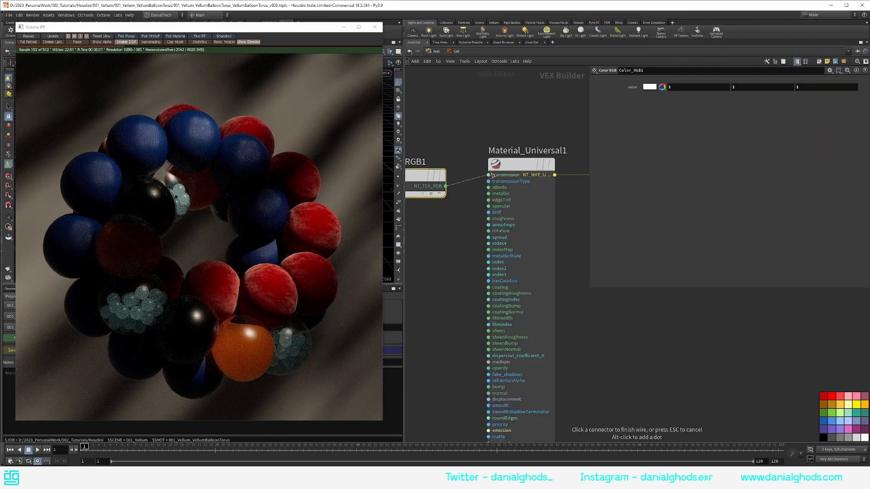
{"action": "left_click_drag", "start_coordinate": [425, 176], "coordinate": [436, 164]}
{"action": "left_click", "coordinate": [28, 42]}
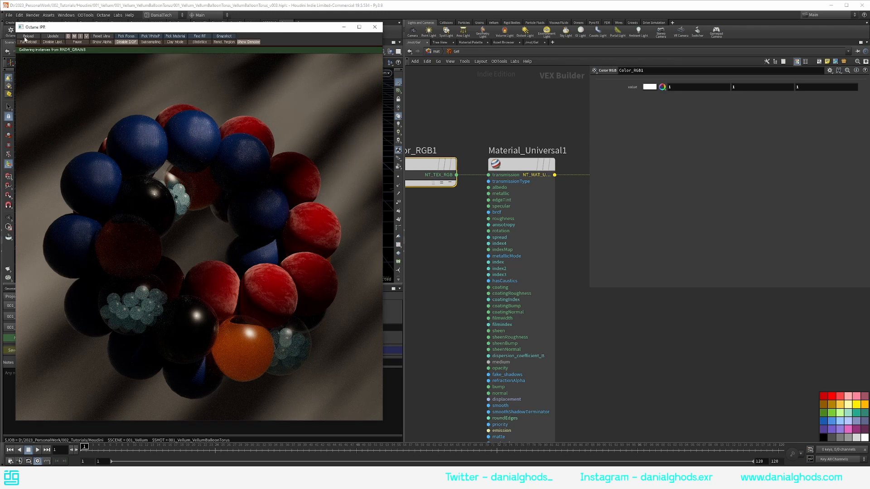
- Reset the priority of the Gel network's universal material to 0 and enable its fake shadows
{"action": "left_click", "coordinate": [521, 161]}
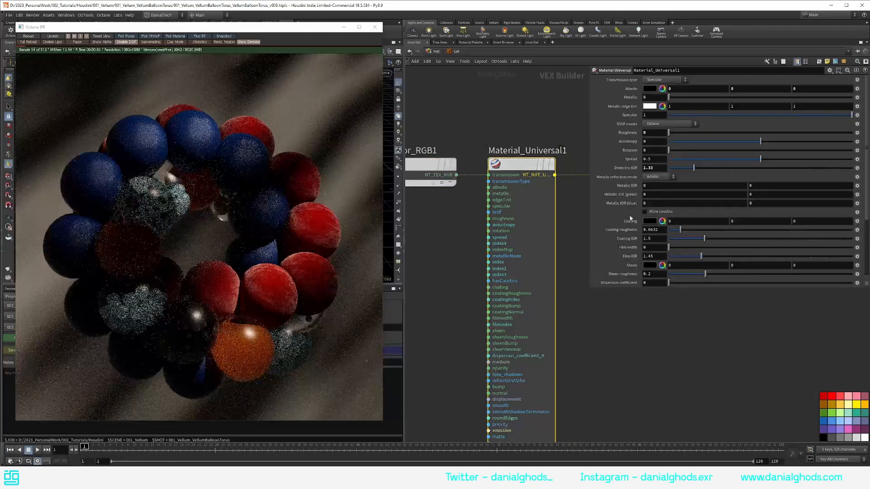
{"action": "scroll", "coordinate": [630, 226], "scroll_direction": "down", "scroll_amount": 5}
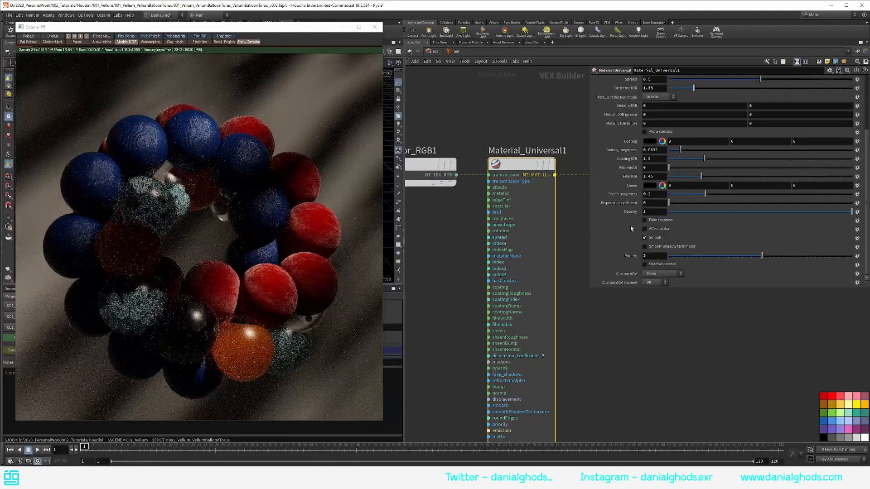
{"action": "middle_click", "coordinate": [604, 257], "text": "ctrl"}
{"action": "left_click", "coordinate": [657, 222]}
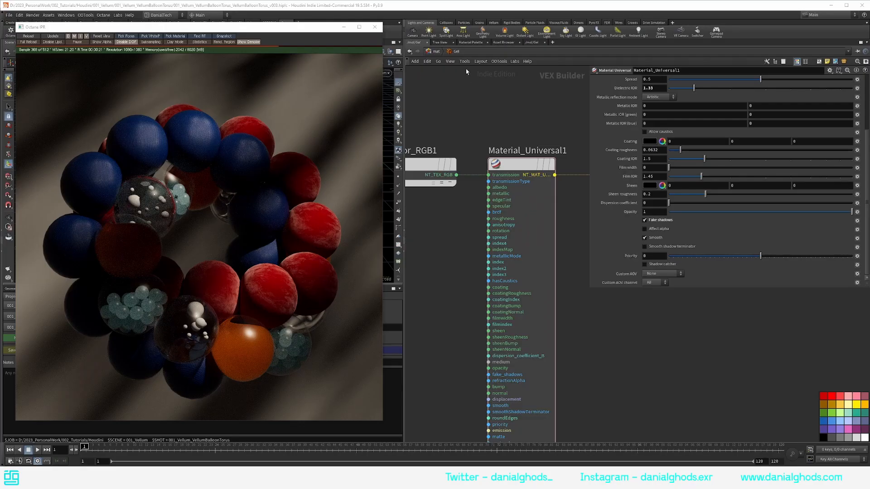
- In the Airbubbles network, set the universal material's roughness to 0 and its dielectric IOR to 1.33
{"action": "left_click", "coordinate": [440, 52]}
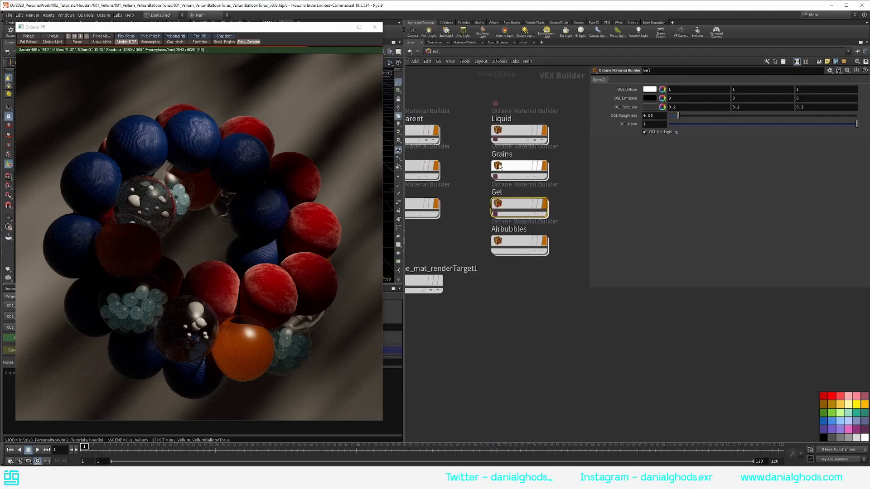
{"action": "double_click", "coordinate": [516, 240]}
{"action": "middle_click_drag", "start_coordinate": [552, 169], "coordinate": [469, 163]}
{"action": "left_click", "coordinate": [512, 147]}
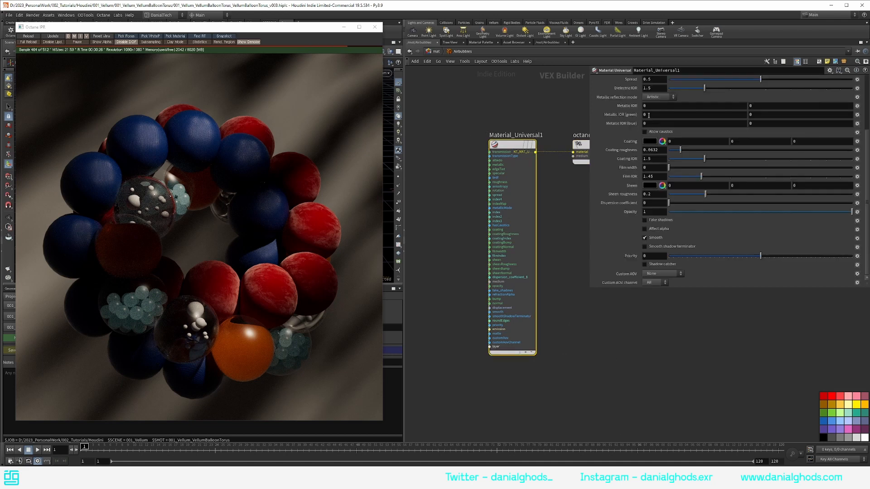
{"action": "scroll", "coordinate": [633, 117], "scroll_direction": "up", "scroll_amount": 3}
{"action": "left_click", "coordinate": [653, 132]}
{"action": "type", "text": "0.0632"}
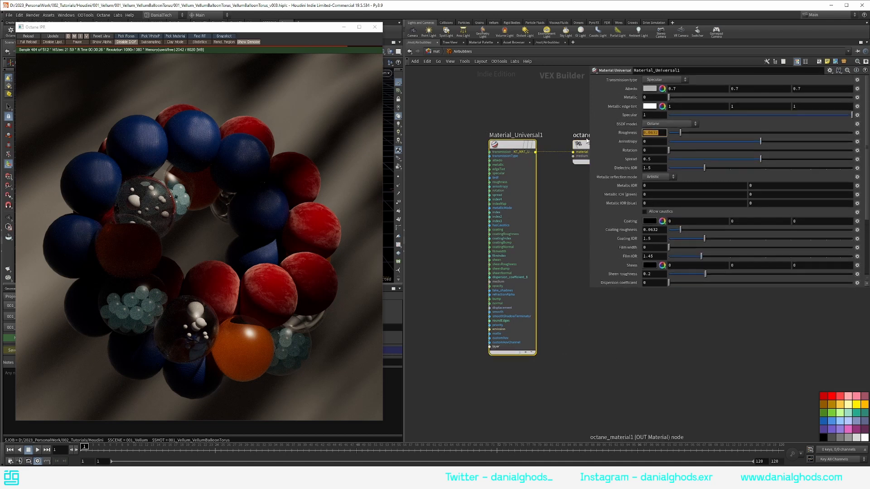
{"action": "key", "text": "Return"}
{"action": "type", "text": "1.33"}
{"action": "key", "text": "Return"}
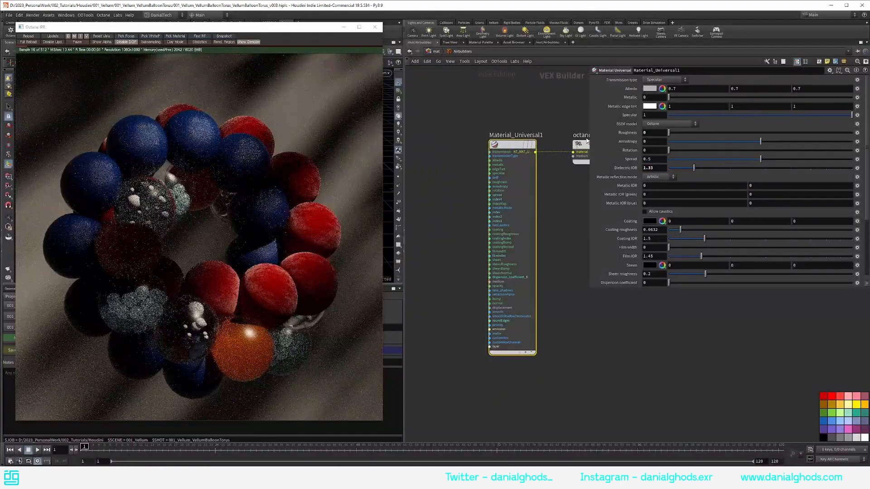
- Set the albedo of the Airbubbles network's universal material to black
{"action": "left_click", "coordinate": [649, 90]}
{"action": "left_click_drag", "start_coordinate": [823, 156], "coordinate": [754, 156]}
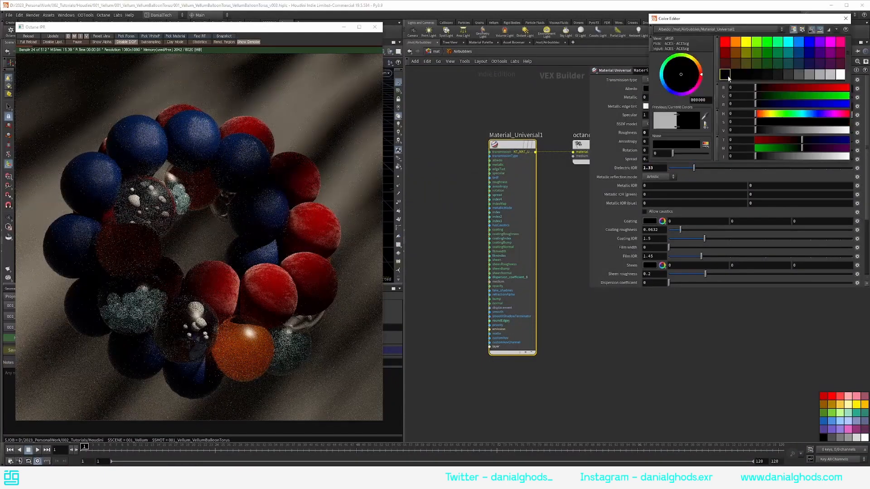
{"action": "left_click", "coordinate": [844, 19]}
- Add a Color RGB node to the Airbubbles network and connect it to the universal material's transmission input
{"action": "key", "text": "Tab"}
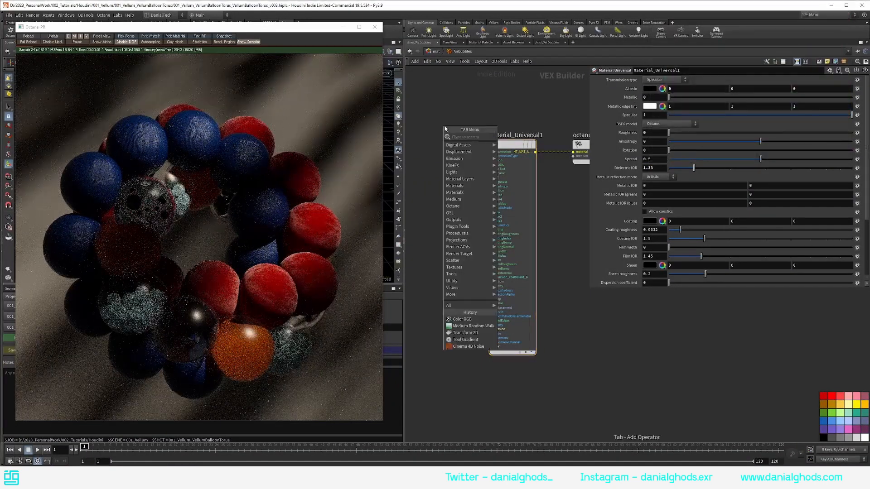
{"action": "type", "text": "color r"}
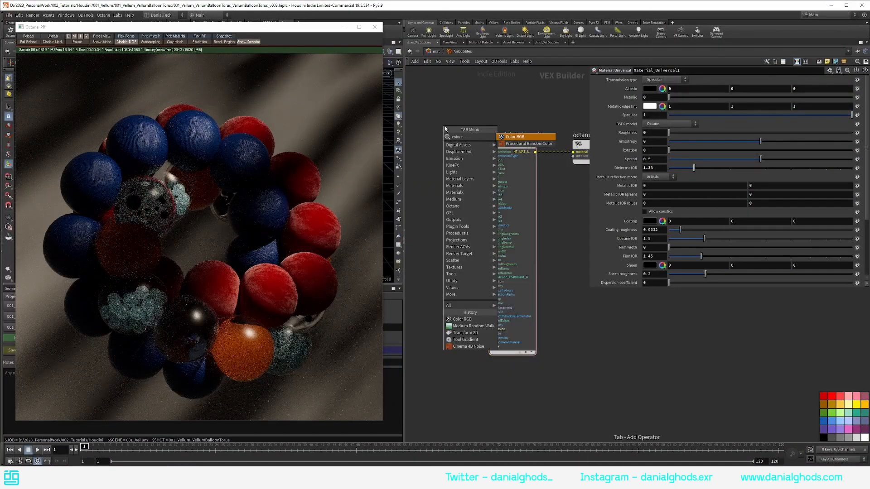
{"action": "key", "text": "Return"}
{"action": "left_click", "coordinate": [432, 146]}
{"action": "left_click", "coordinate": [455, 152]}
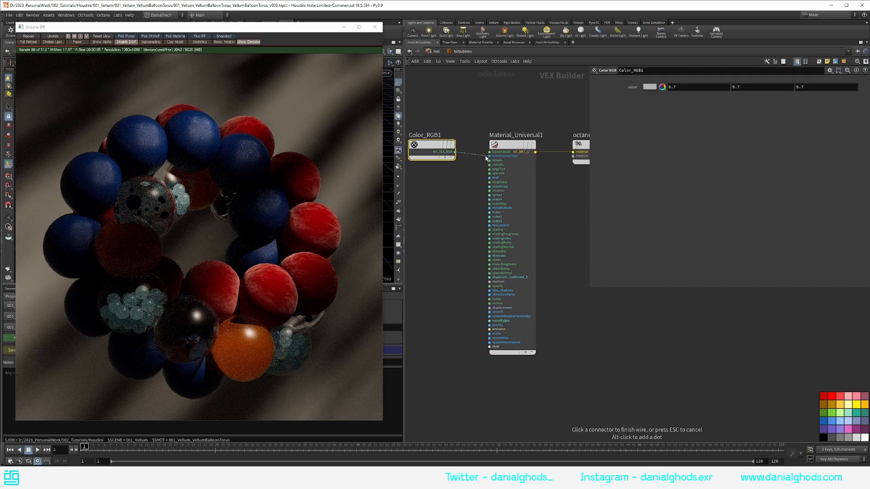
{"action": "left_click", "coordinate": [494, 153]}
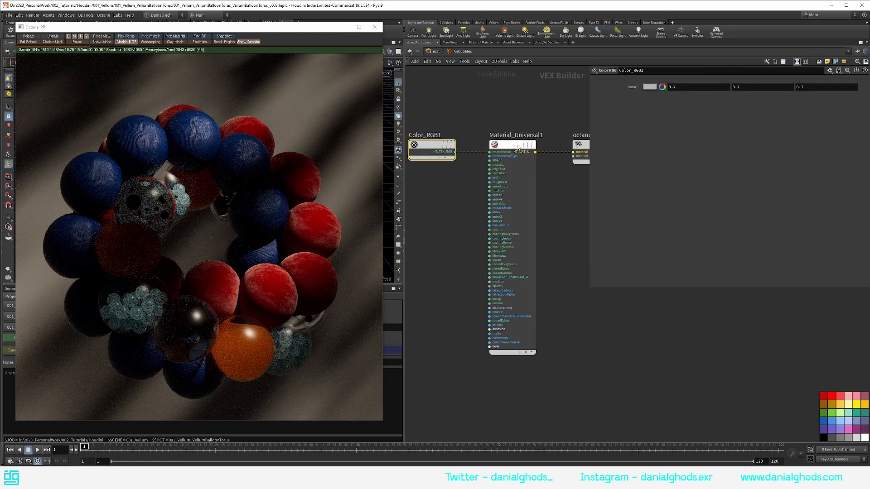
- Set the Airbubbles network's Color RGB value to white
{"action": "left_click", "coordinate": [649, 86]}
{"action": "left_click", "coordinate": [833, 78]}
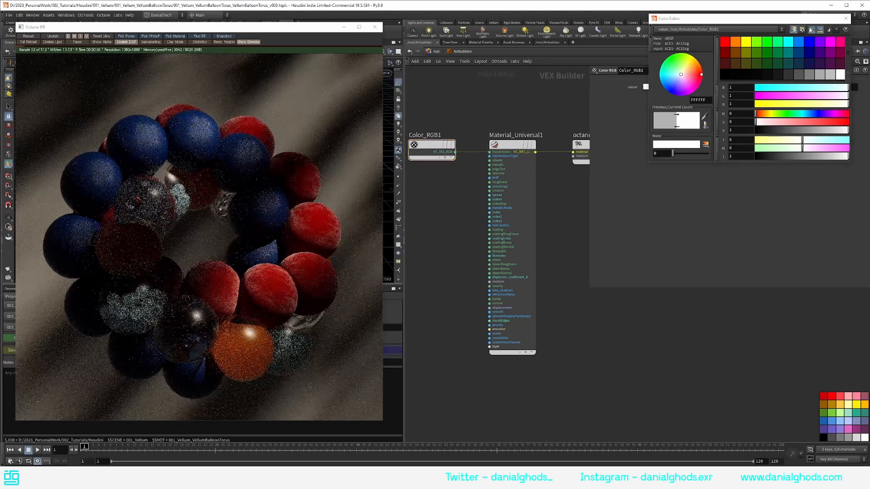
{"action": "left_click", "coordinate": [845, 19]}
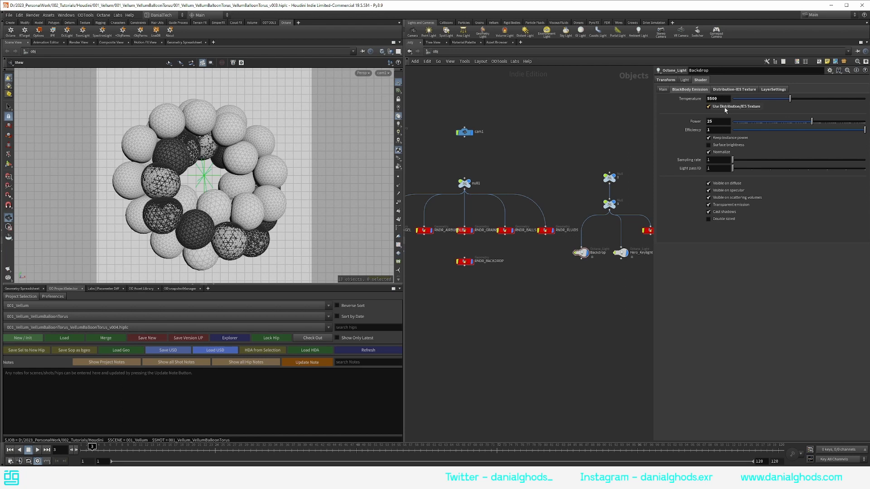
- Turn off the Backdrop light's distribution/IES texture and set its blackbody emission power to 100
{"action": "left_click", "coordinate": [708, 107]}
{"action": "middle_click_drag", "start_coordinate": [610, 118], "coordinate": [573, 122]}
{"action": "left_click", "coordinate": [545, 256]}
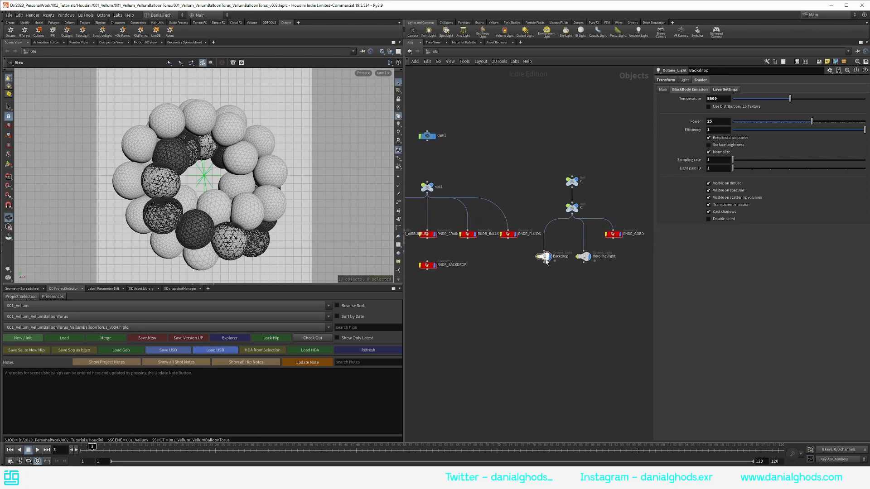
{"action": "left_click_drag", "start_coordinate": [721, 121], "coordinate": [666, 124]}
{"action": "type", "text": "1"}
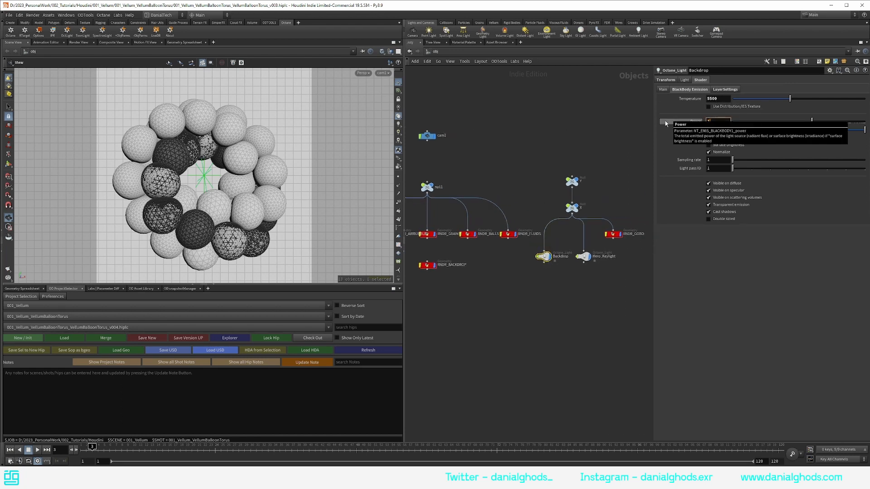
{"action": "type", "text": "00"}
{"action": "key", "text": "Return"}
{"action": "left_click", "coordinate": [433, 151]}
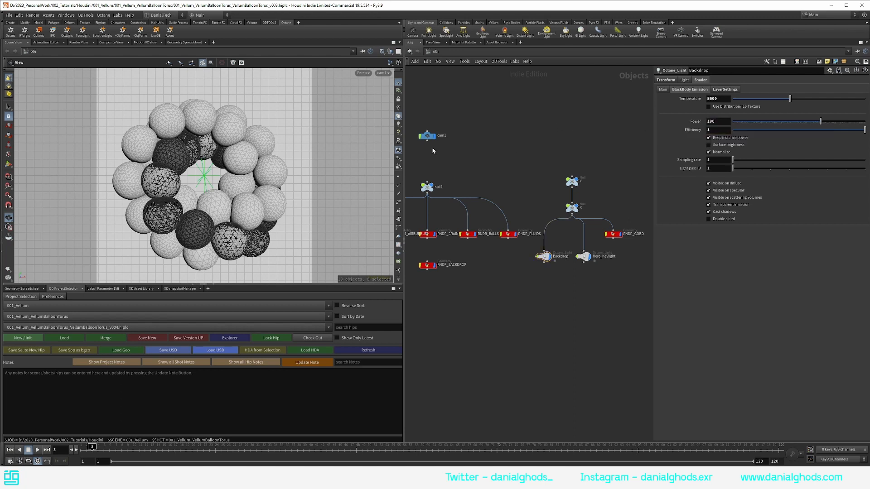
- Start the Octane live render and set the Backdrop light's efficiency to 6
{"action": "left_click", "coordinate": [53, 31]}
{"action": "left_click_drag", "start_coordinate": [161, 73], "coordinate": [143, 28]}
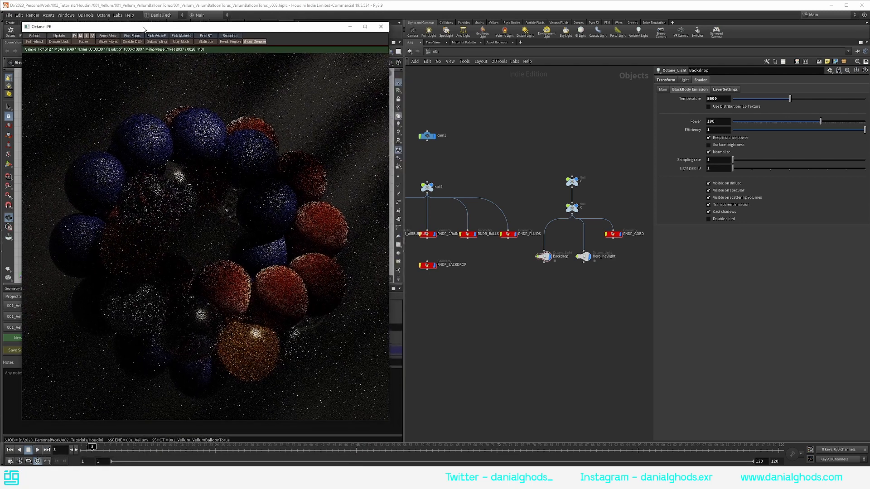
{"action": "left_click_drag", "start_coordinate": [715, 130], "coordinate": [668, 132]}
{"action": "type", "text": "6"}
{"action": "key", "text": "Tab"}
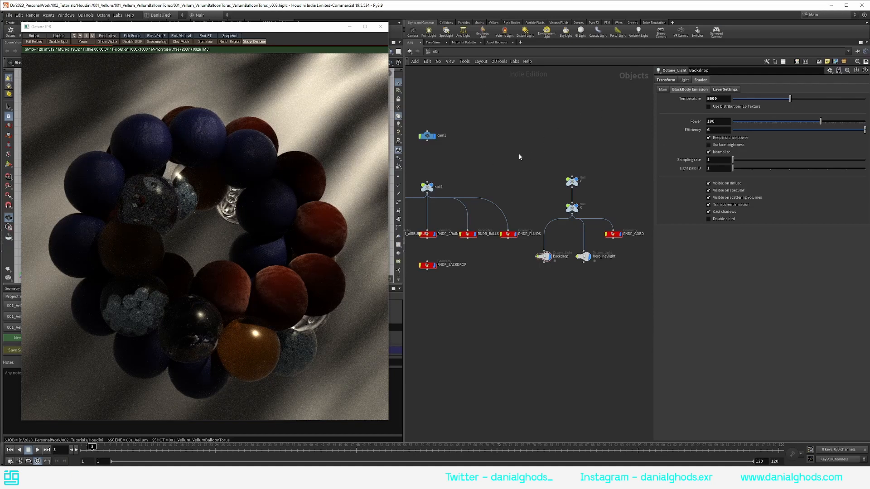
- Set the Octane ROP's output color space to OCIO with the ACES - ACEScg color space, and reload the live render
{"action": "middle_click_drag", "start_coordinate": [501, 176], "coordinate": [563, 147]}
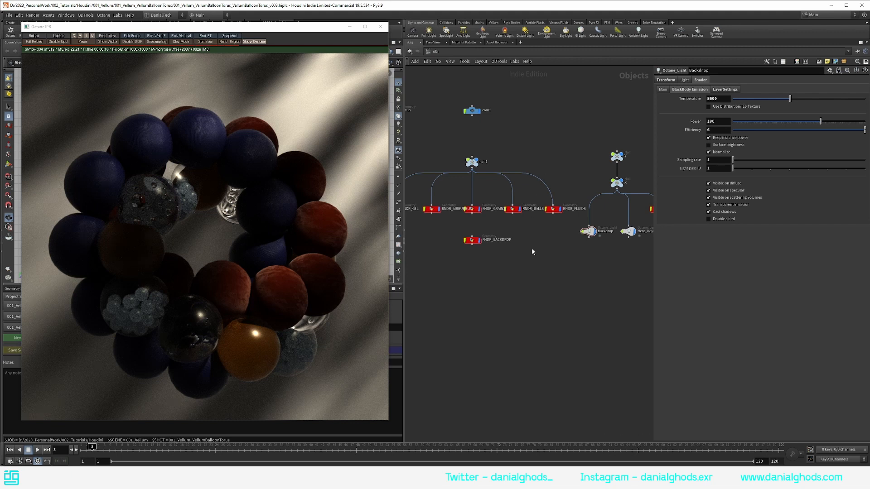
{"action": "key", "text": "3"}
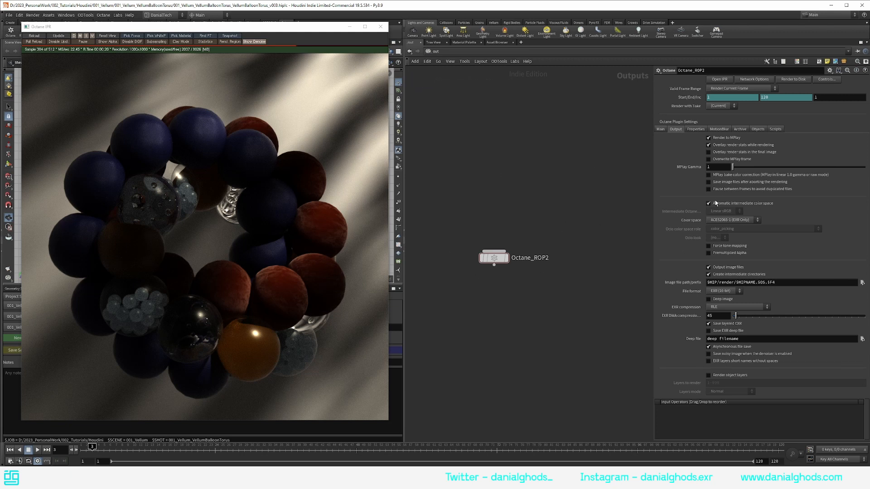
{"action": "left_click", "coordinate": [725, 220]}
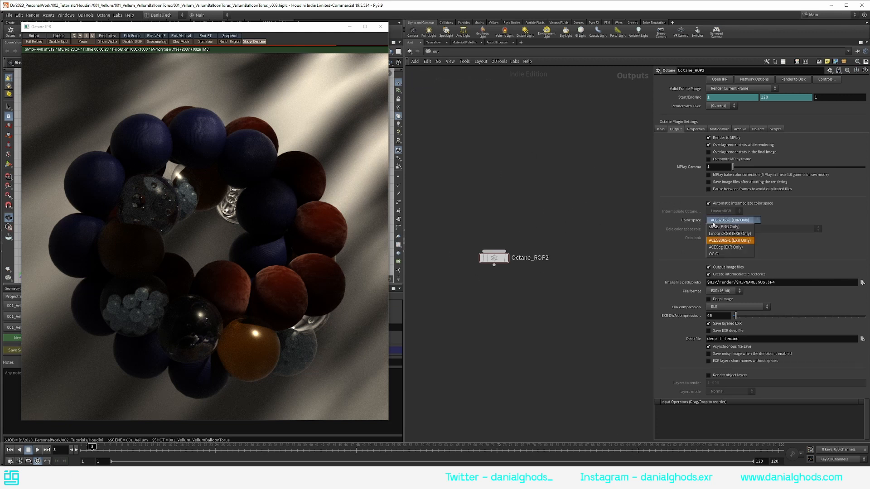
{"action": "left_click", "coordinate": [714, 254]}
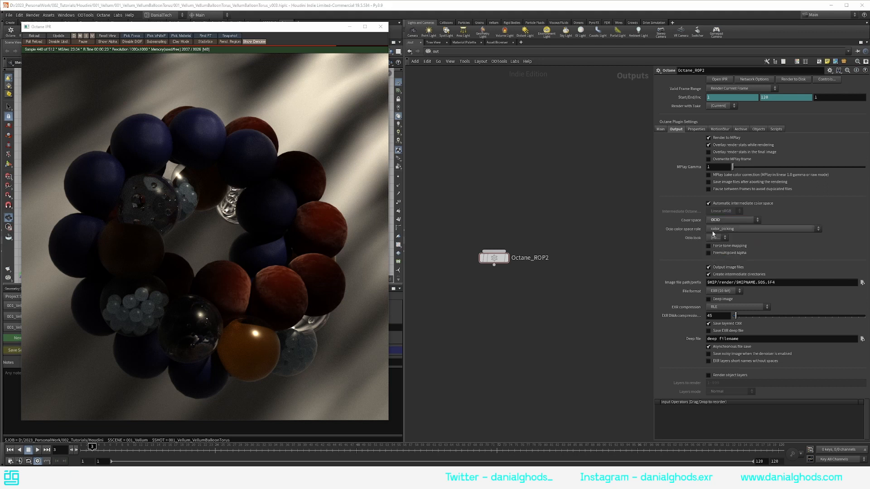
{"action": "left_click", "coordinate": [716, 230]}
{"action": "left_click", "coordinate": [722, 337]}
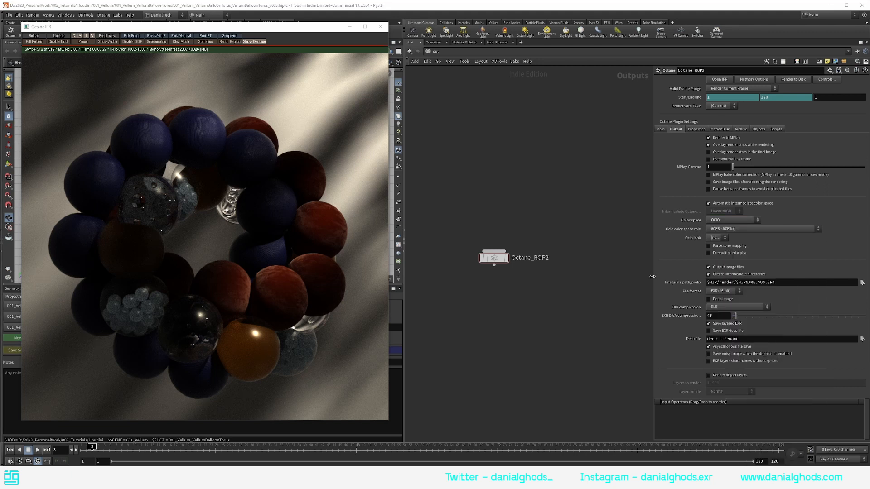
{"action": "left_click", "coordinate": [34, 41]}
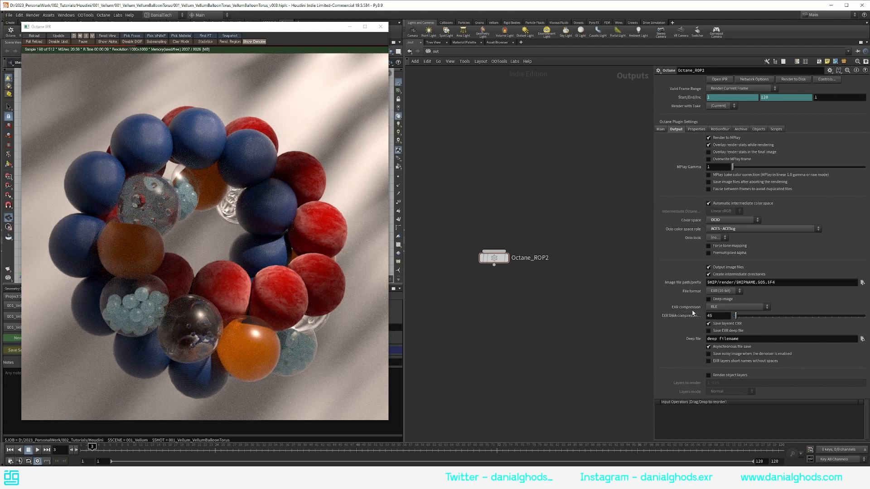
- Set the Octane ROP's EXR compression to DWAB and disable depth of field for disk rendering
{"action": "left_click", "coordinate": [726, 305]}
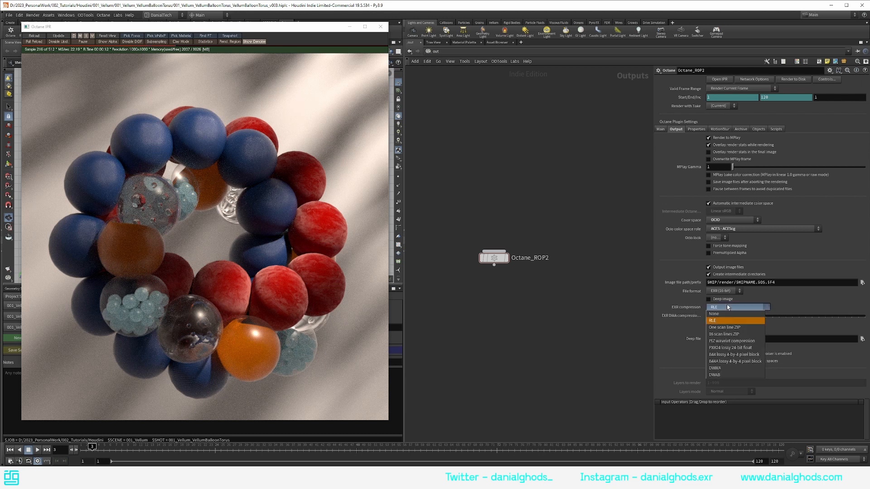
{"action": "left_click", "coordinate": [723, 376]}
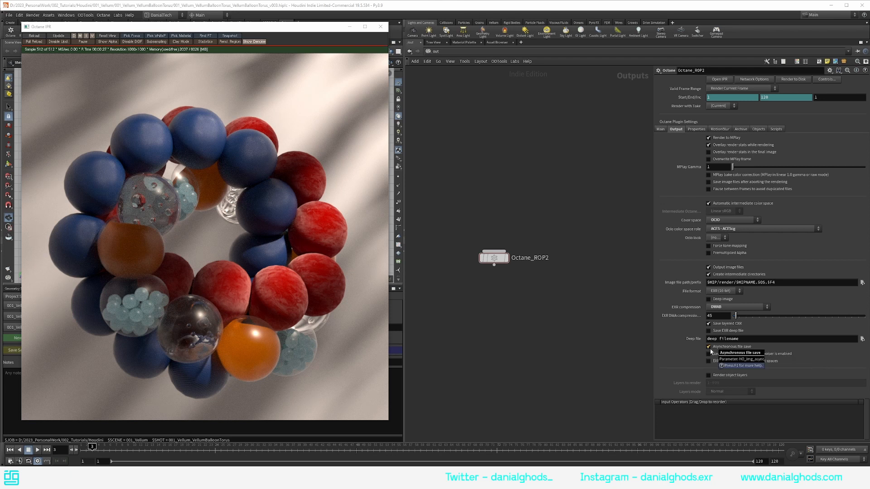
{"action": "left_click", "coordinate": [694, 129]}
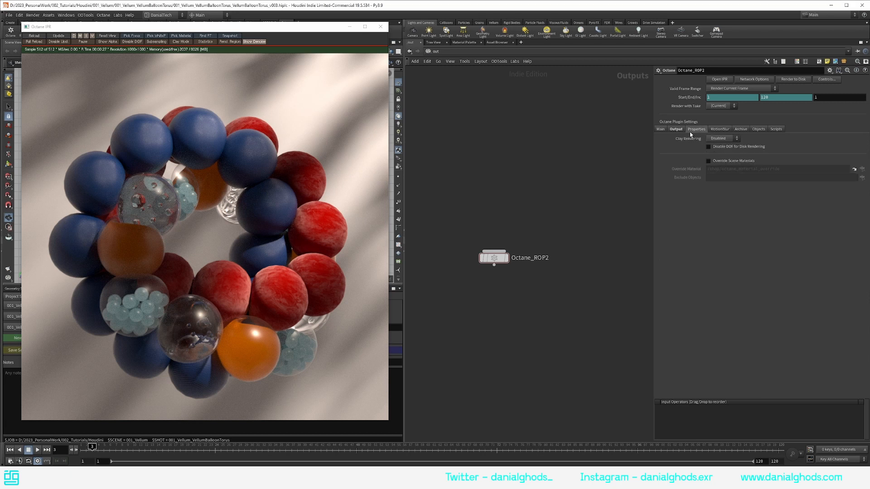
{"action": "left_click", "coordinate": [710, 147]}
- Enable deformation and instance motion blur on the Octane ROP
{"action": "left_click", "coordinate": [724, 130]}
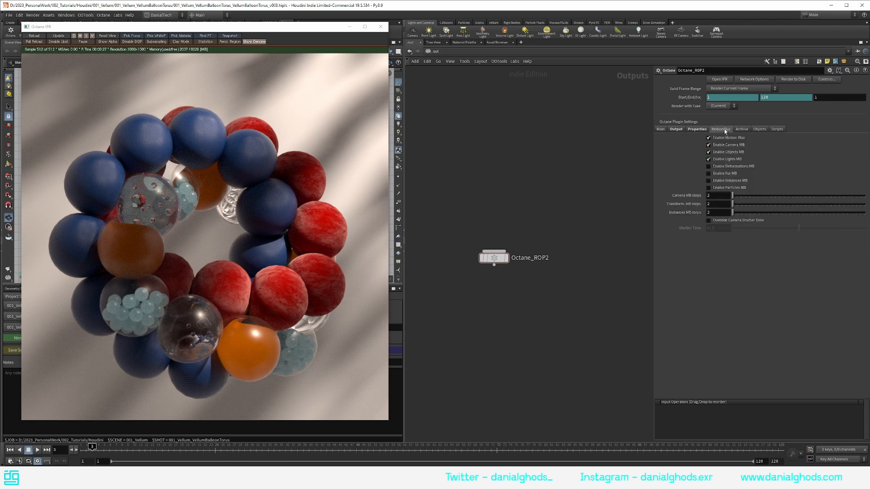
{"action": "left_click", "coordinate": [730, 167]}
{"action": "left_click", "coordinate": [732, 182]}
- Set the path tracing kernel's max samples to 2048 on octane_mat_renderTarget1 in the material network
{"action": "key", "text": "2"}
{"action": "middle_click_drag", "start_coordinate": [477, 216], "coordinate": [565, 200]}
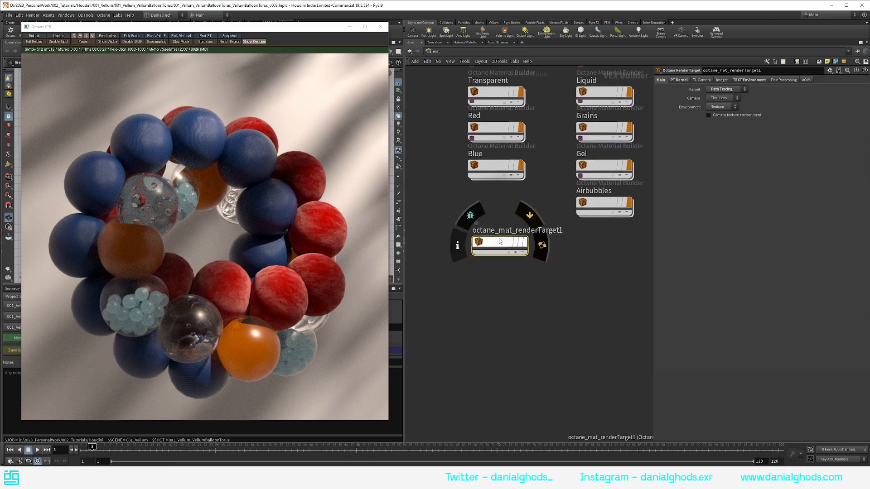
{"action": "left_click", "coordinate": [686, 81]}
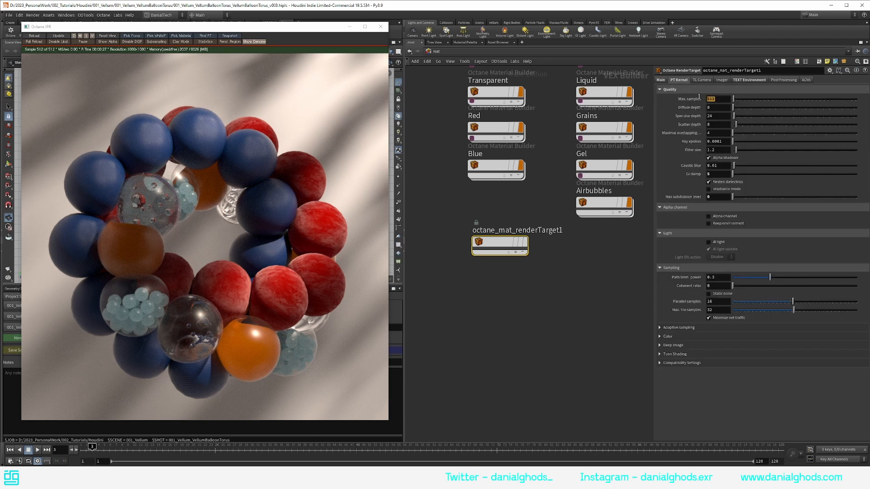
{"action": "type", "text": "2048"}
{"action": "key", "text": "Tab"}
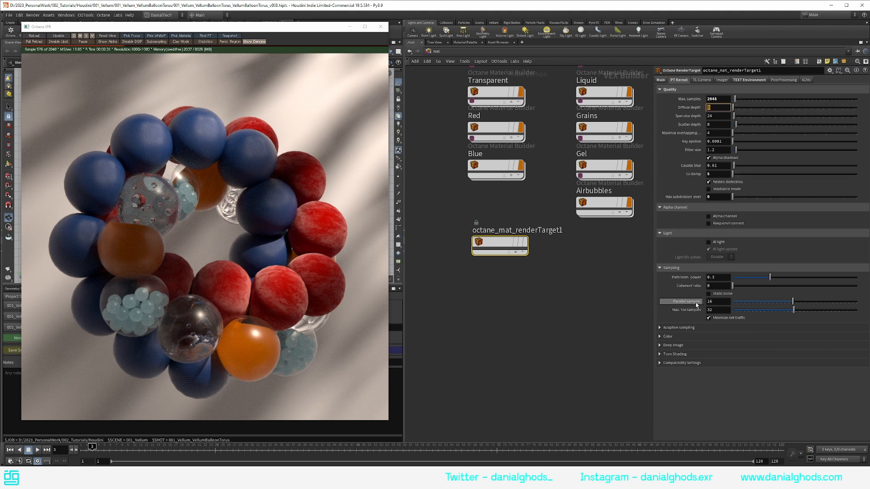
- Set the path tracing kernel's parallel samples to 32 and max tile samples to 64
{"action": "left_click_drag", "start_coordinate": [717, 302], "coordinate": [665, 303]}
{"action": "type", "text": "32"}
{"action": "key", "text": "Tab"}
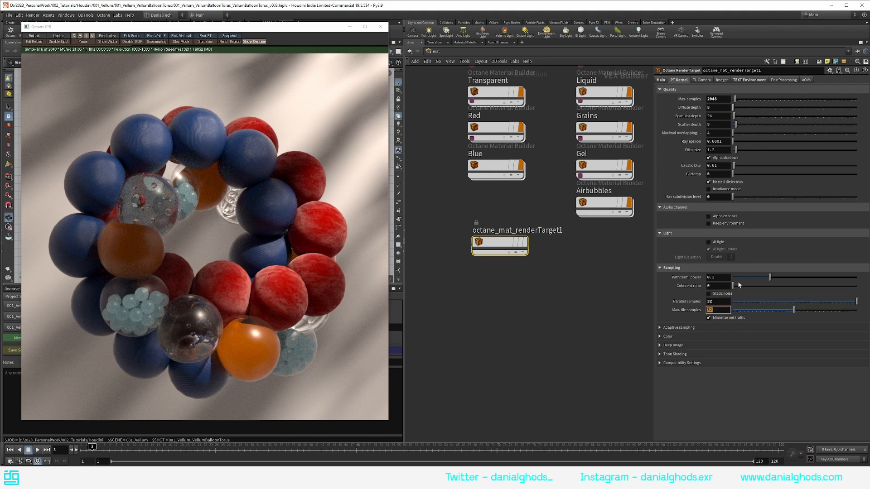
{"action": "type", "text": "64"}
{"action": "key", "text": "Tab"}
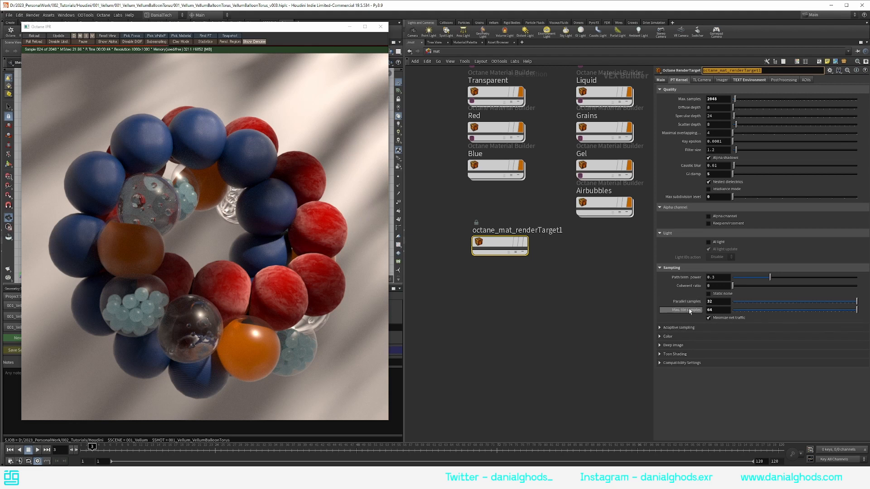
- Enable adaptive sampling for the render target's kernel with a noise threshold of 0.01
{"action": "left_click", "coordinate": [667, 328]}
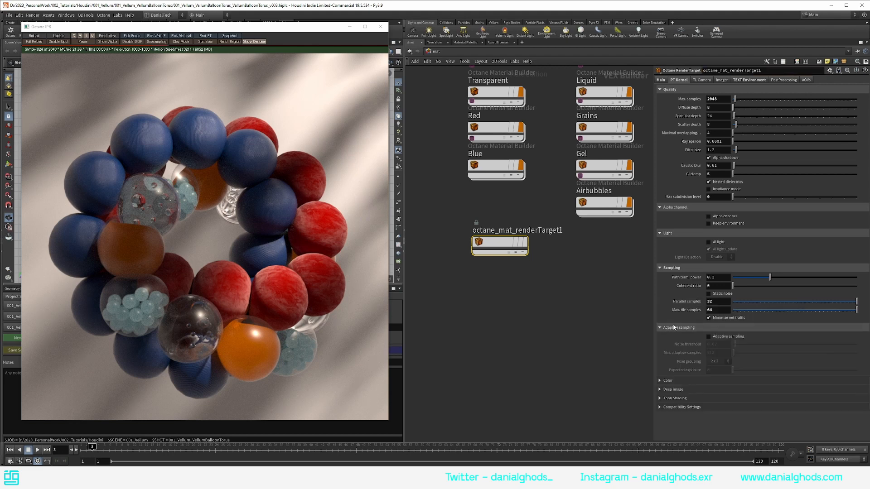
{"action": "left_click", "coordinate": [709, 337]}
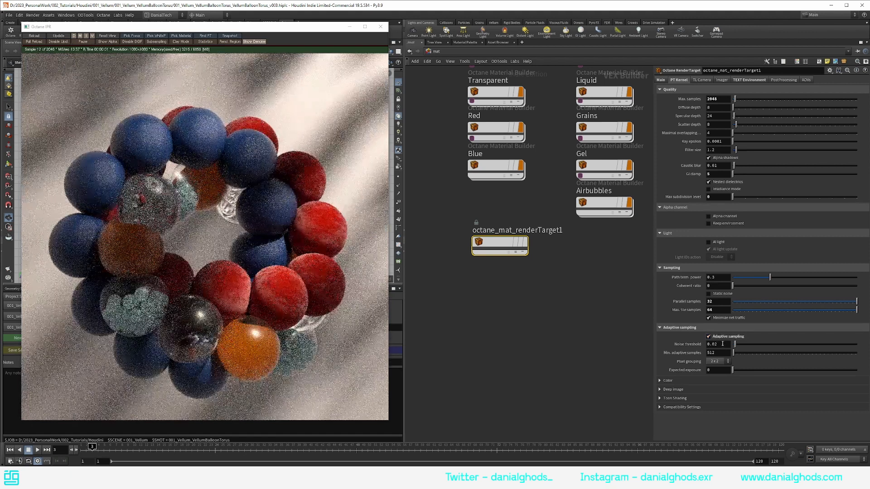
{"action": "left_click", "coordinate": [711, 344]}
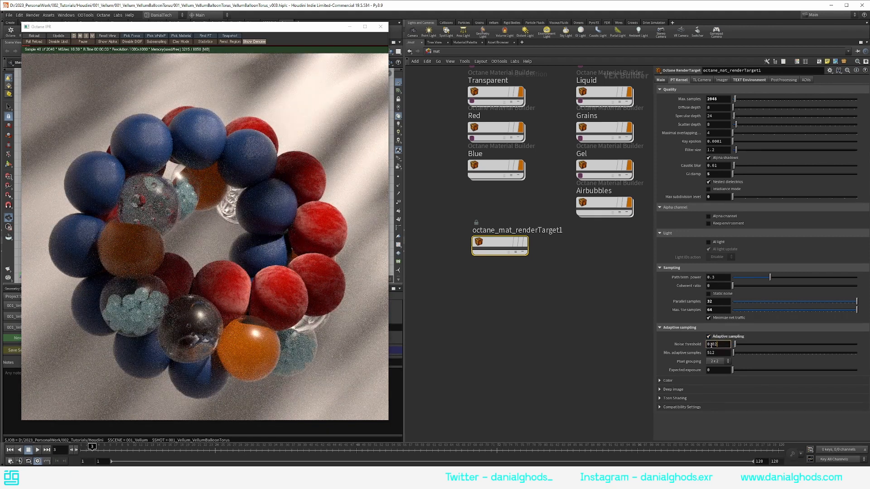
{"action": "key", "text": "BackSpace"}
{"action": "type", "text": "01"}
{"action": "key", "text": "Return"}
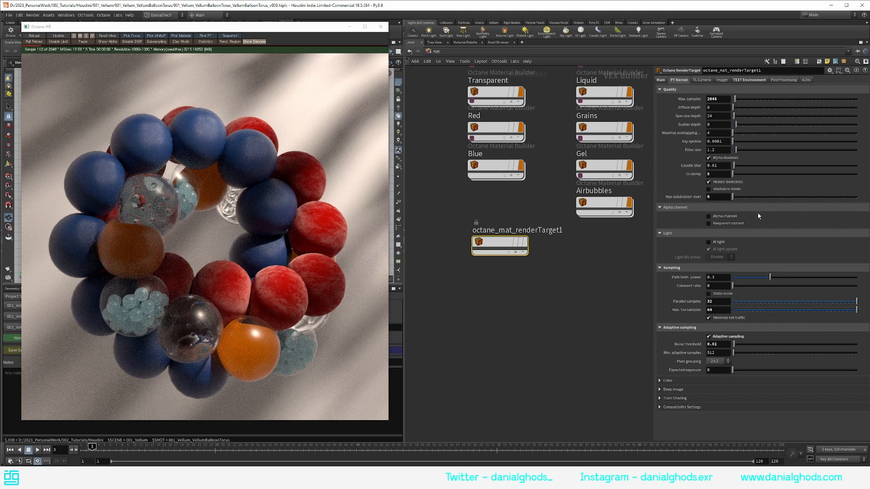
- Set the render target's camera imager hot pixel removal to 0.6
{"action": "left_click", "coordinate": [722, 81]}
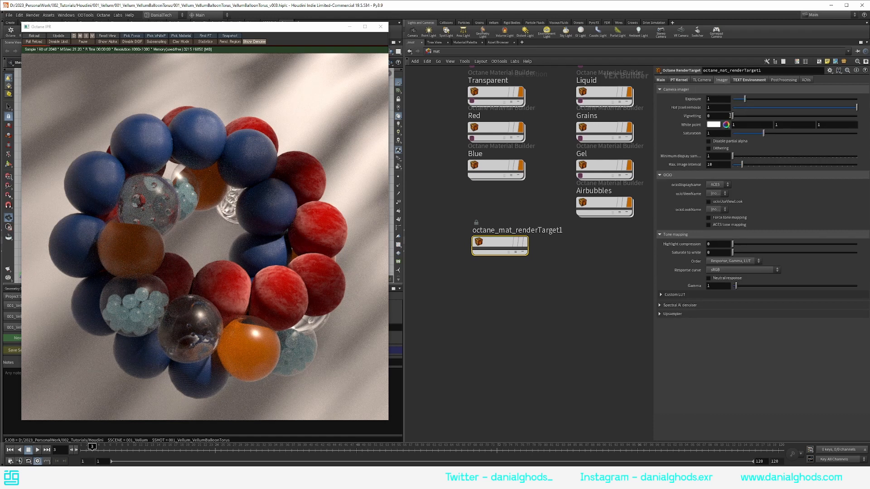
{"action": "left_click", "coordinate": [716, 108]}
{"action": "type", "text": ".6"}
{"action": "key", "text": "Return"}
{"action": "mouse_move", "coordinate": [572, 171]}
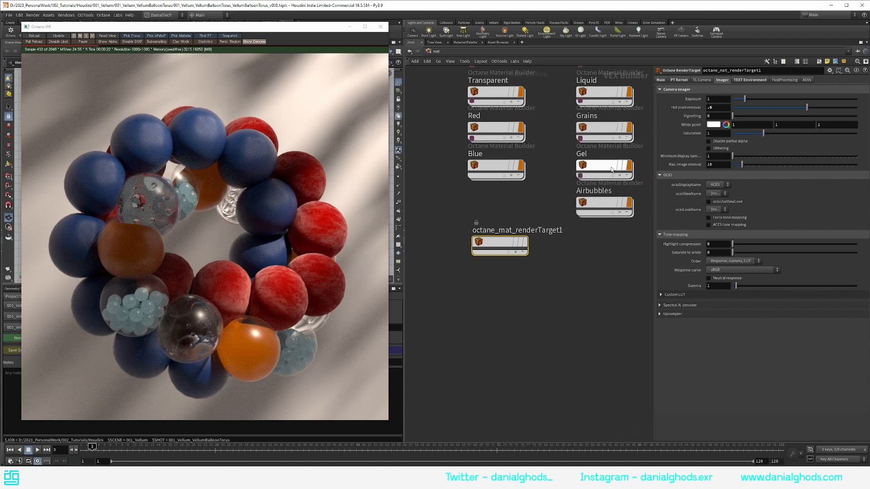
- Enable the Motion Vectors and Z-Depth info AOVs on the render target, with a maximum Z-depth of 20
{"action": "left_click", "coordinate": [808, 80]}
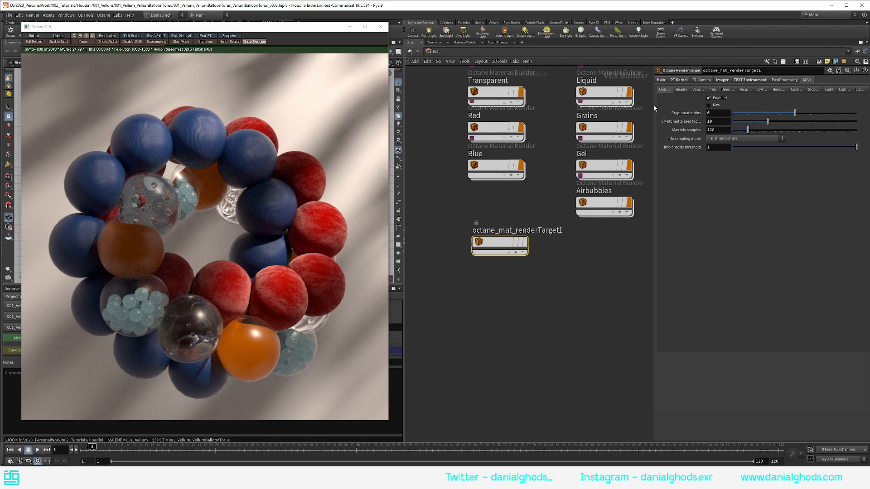
{"action": "left_click_drag", "start_coordinate": [653, 105], "coordinate": [530, 105]}
{"action": "left_click", "coordinate": [595, 89]}
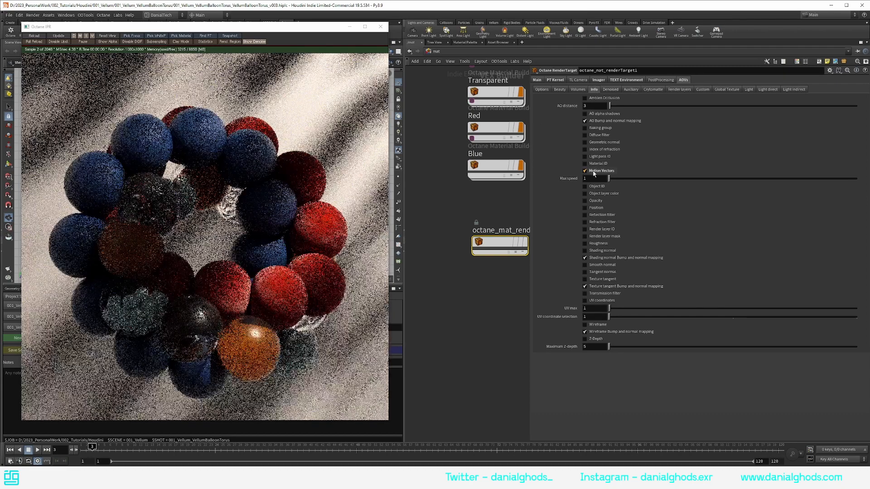
{"action": "left_click", "coordinate": [584, 339]}
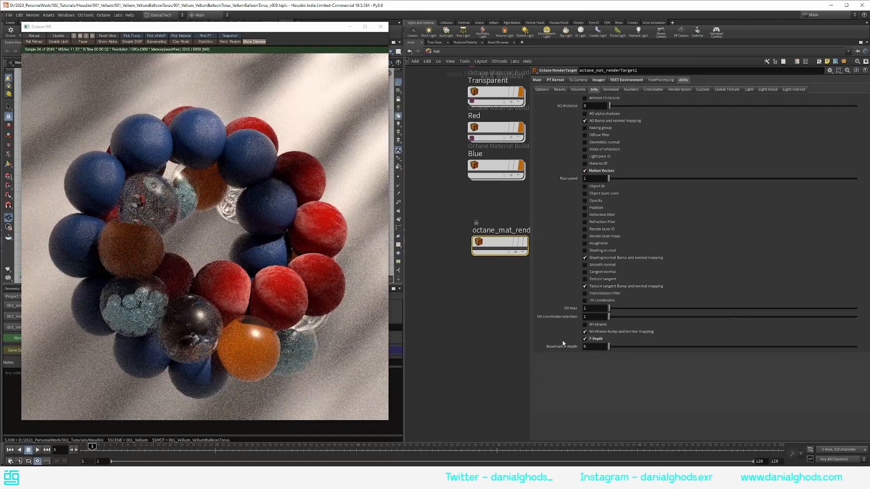
{"action": "left_click", "coordinate": [592, 346]}
{"action": "type", "text": "20"}
{"action": "key", "text": "Return"}
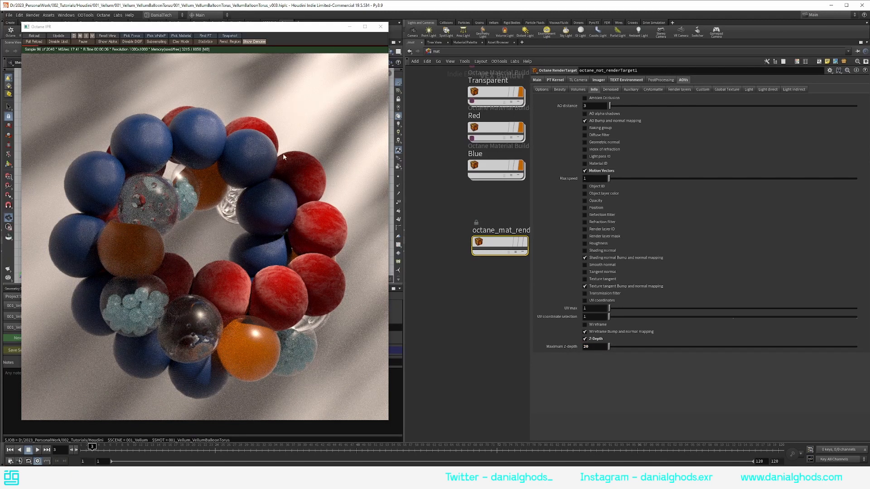
- Reload the live render and view its Z-depth pass and motion vector pass
{"action": "left_click", "coordinate": [30, 36]}
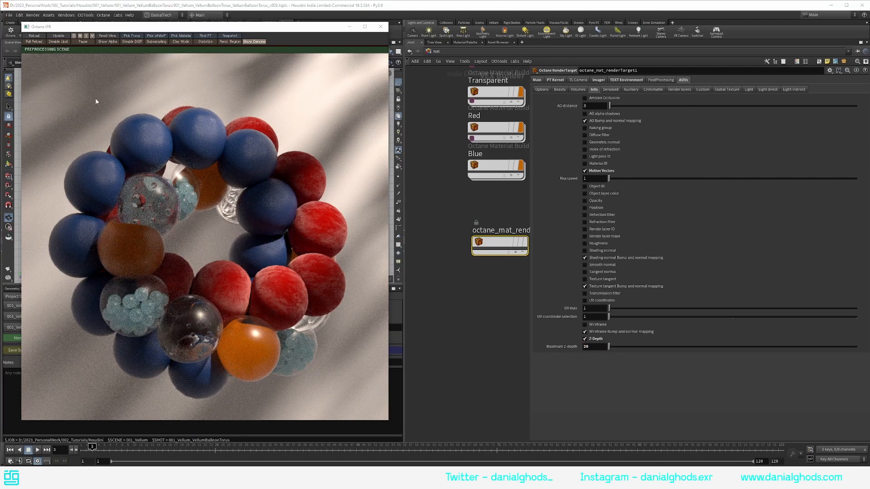
{"action": "right_click", "coordinate": [102, 101]}
{"action": "mouse_move", "coordinate": [119, 112]}
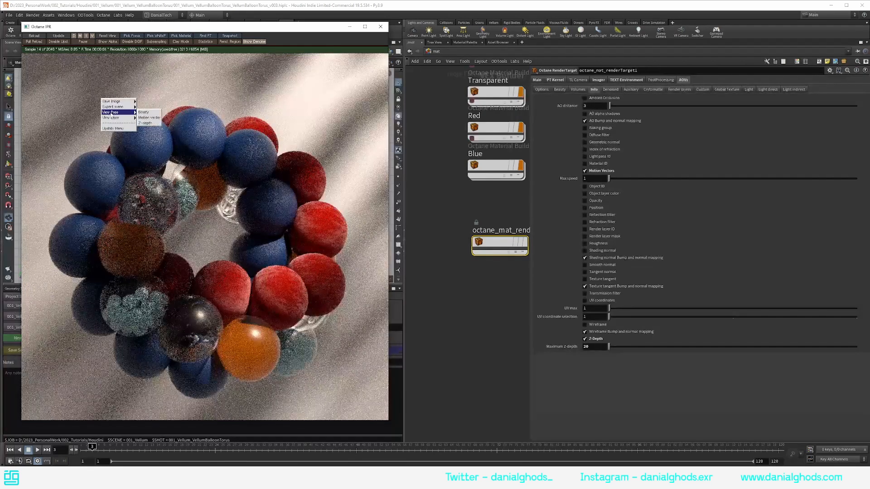
{"action": "left_click", "coordinate": [143, 123]}
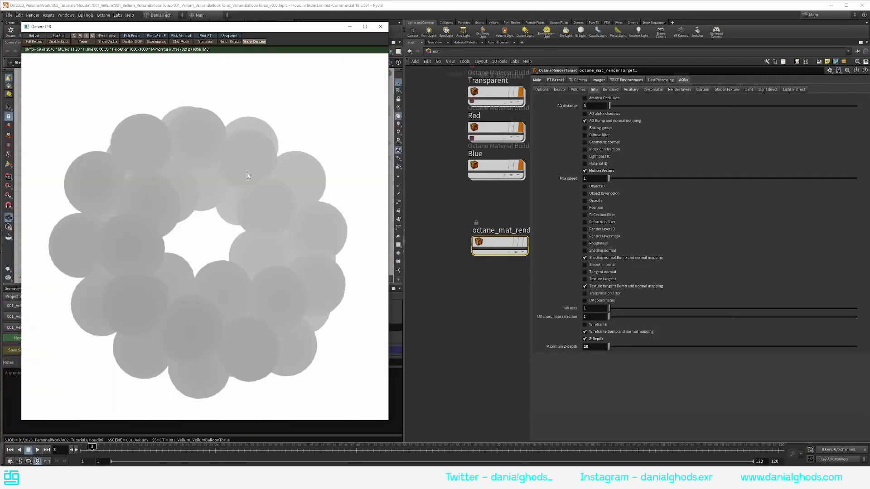
{"action": "right_click", "coordinate": [159, 84]}
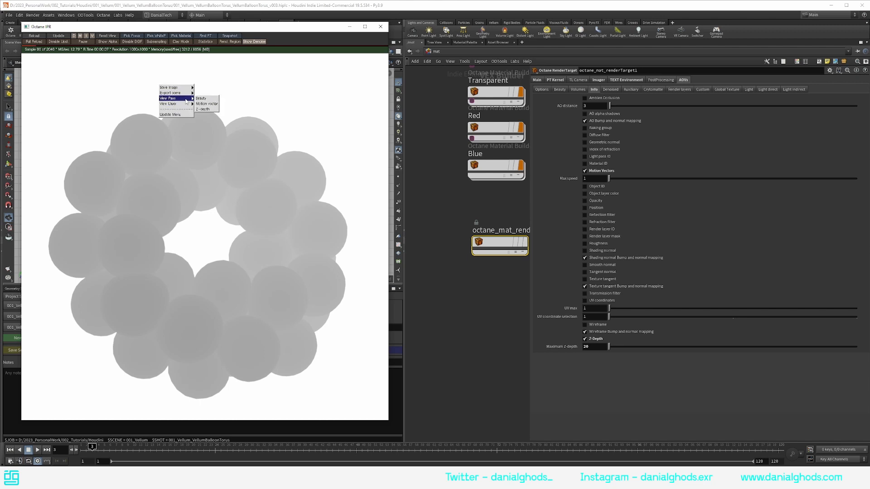
{"action": "left_click", "coordinate": [204, 104]}
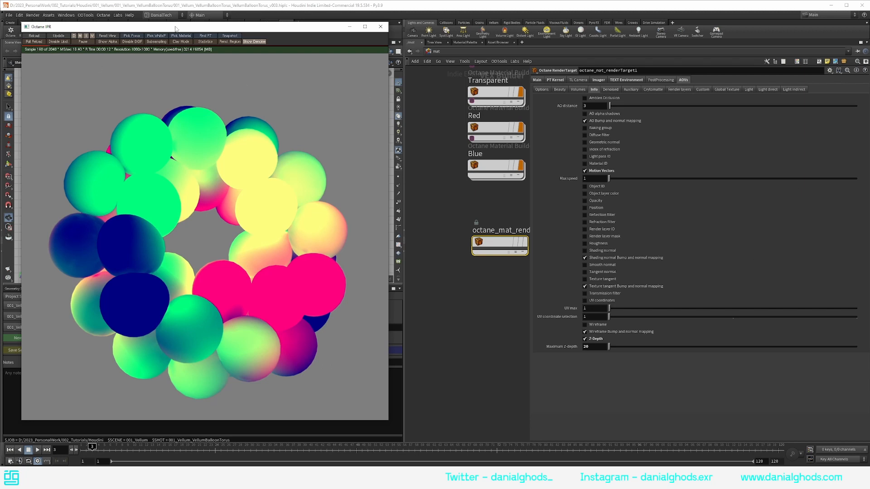
{"action": "left_click_drag", "start_coordinate": [177, 28], "coordinate": [177, 39]}
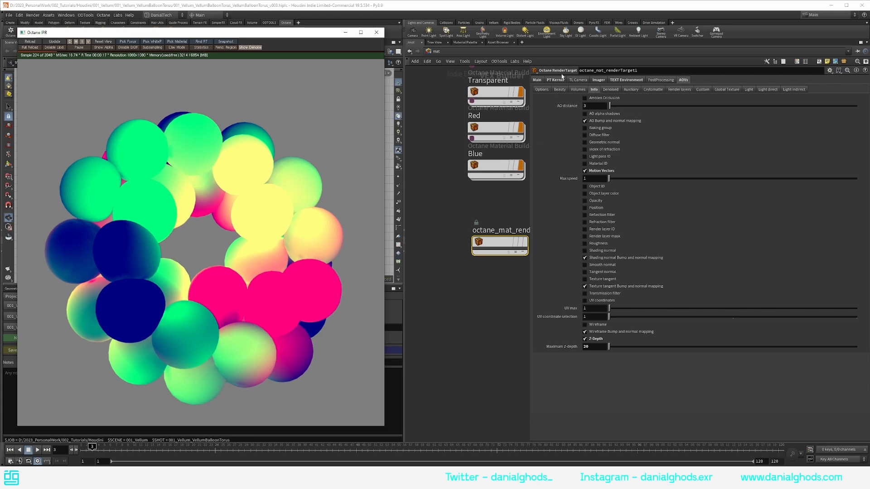
- Return to the Octane ROP and set its valid frame range to Render Frame Range
{"action": "key", "text": "3"}
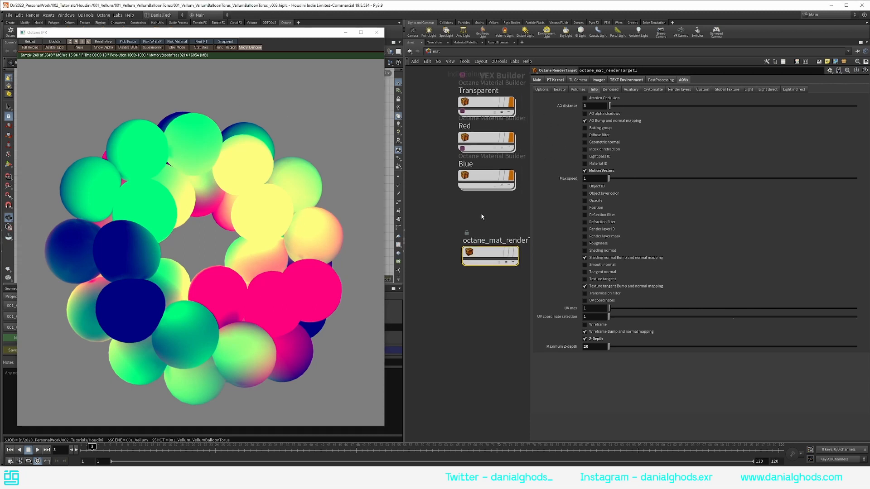
{"action": "left_click", "coordinate": [552, 129]}
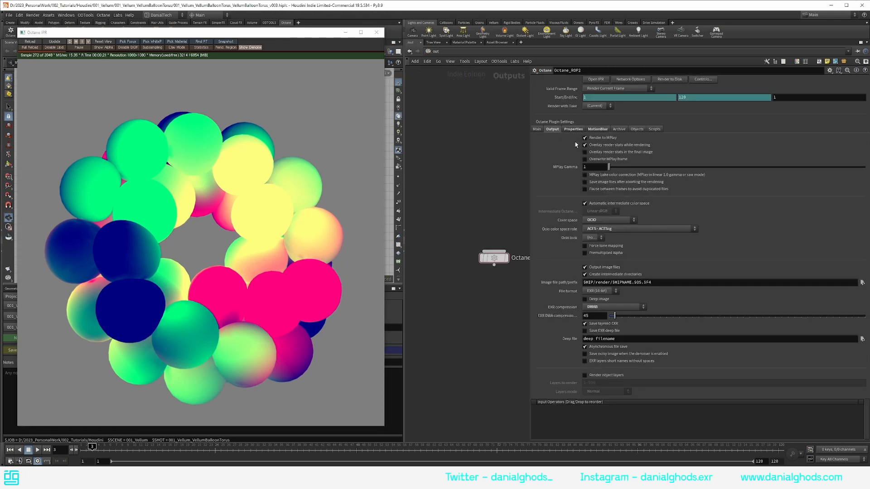
{"action": "left_click", "coordinate": [536, 129]}
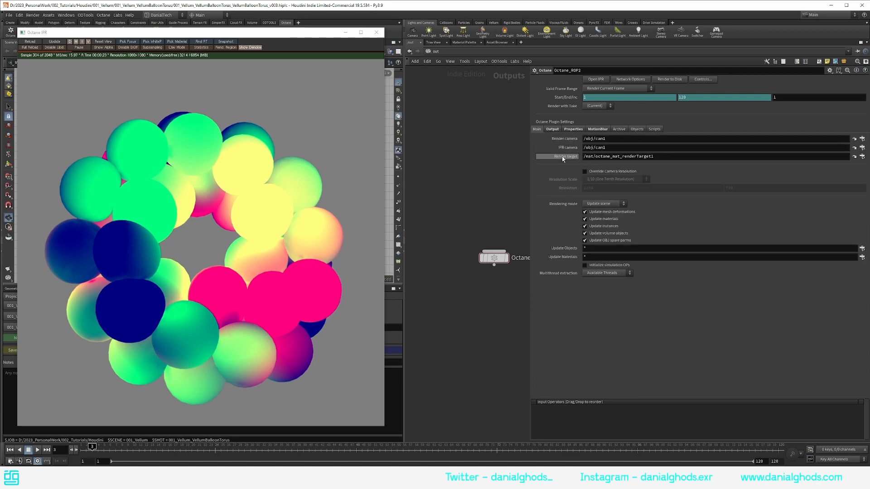
{"action": "left_click", "coordinate": [552, 129]}
{"action": "left_click", "coordinate": [602, 88]}
{"action": "left_click", "coordinate": [605, 100]}
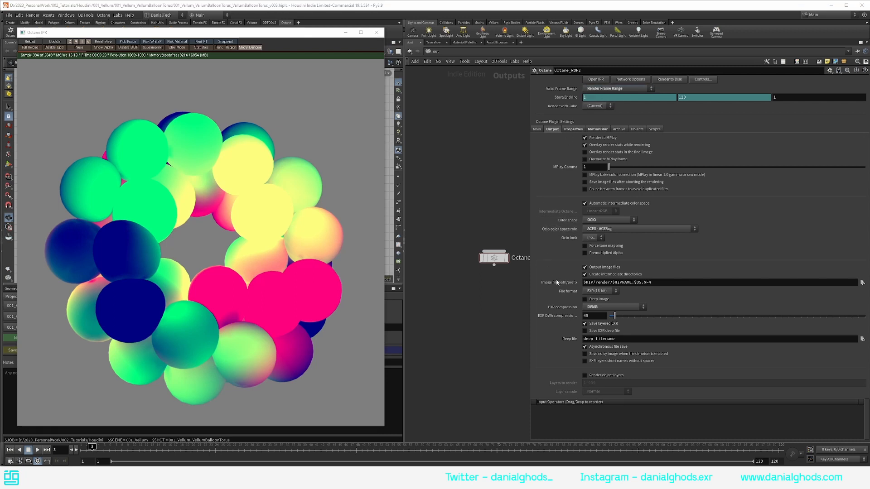
{"action": "left_click", "coordinate": [583, 283]}
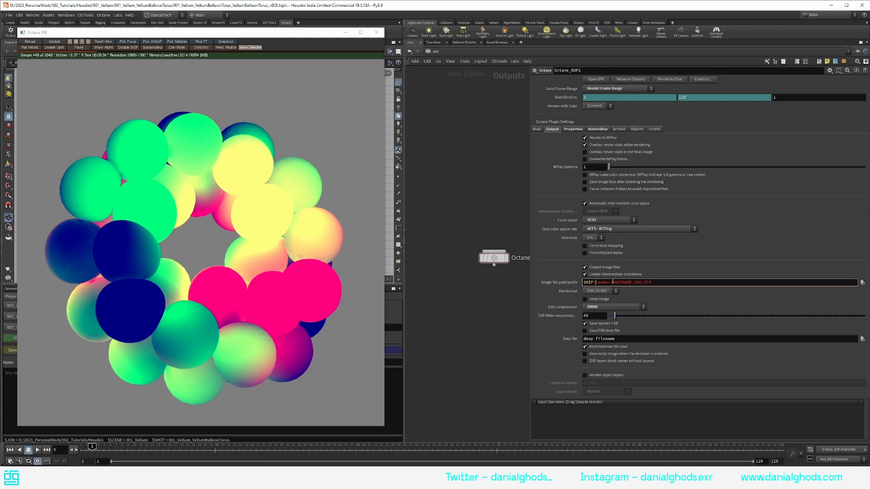
{"action": "left_click_drag", "start_coordinate": [612, 283], "coordinate": [643, 283]}
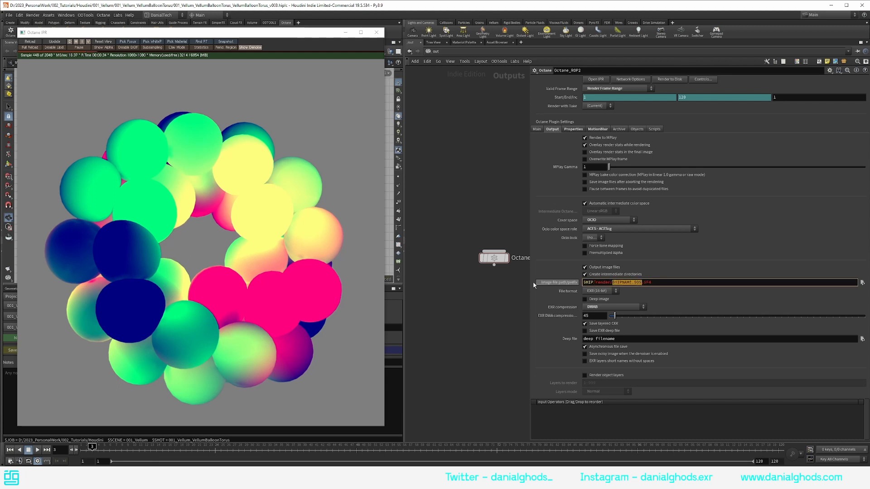
{"action": "middle_click_drag", "start_coordinate": [503, 275], "coordinate": [454, 263]}
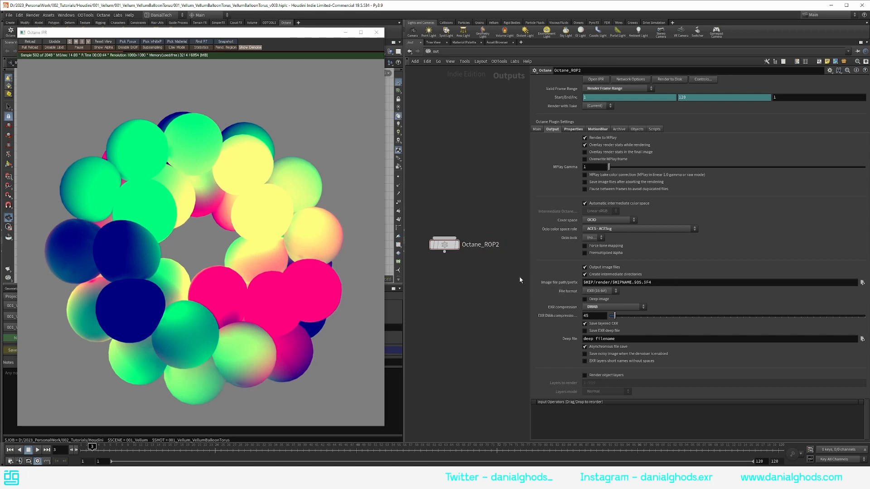
{"action": "middle_click_drag", "start_coordinate": [487, 280], "coordinate": [500, 286]}
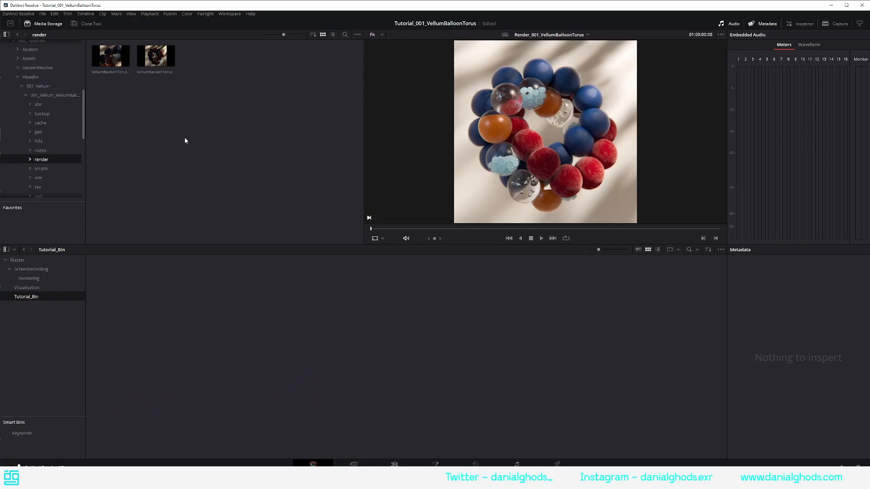
- In DaVinci Resolve, add the VellumBalloonTorus_V001 EXR sequence from the render folder to Tutorial_Bin and switch to the Edit page
{"action": "left_click_drag", "start_coordinate": [156, 55], "coordinate": [116, 275]}
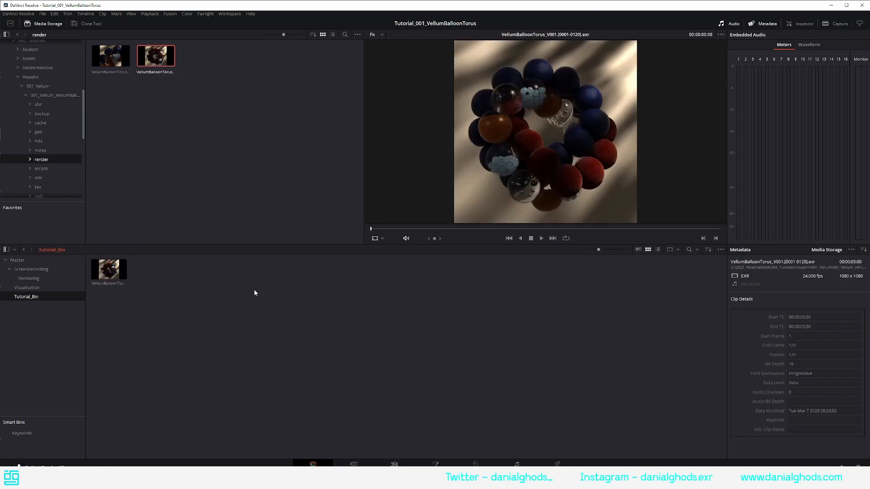
{"action": "left_click", "coordinate": [395, 464]}
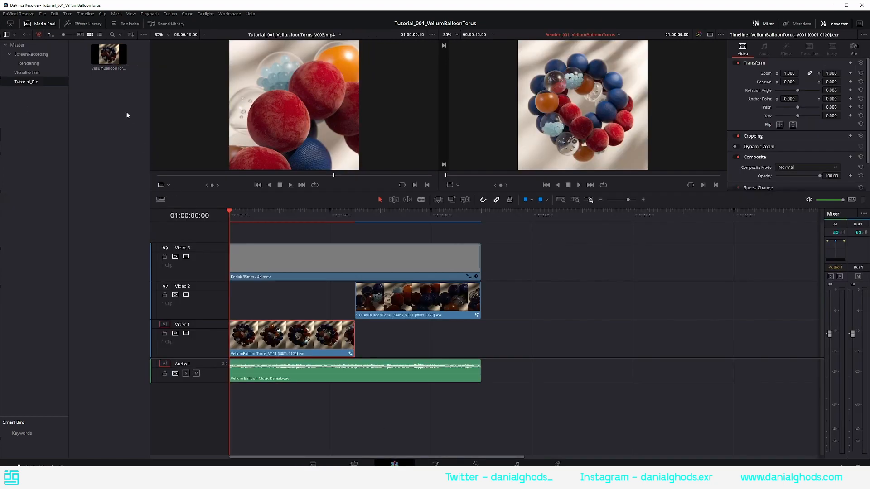
- Start a new timeline in Tutorial_Bin and name it Torus_V001
{"action": "right_click", "coordinate": [107, 99]}
{"action": "mouse_move", "coordinate": [127, 103]}
{"action": "left_click", "coordinate": [255, 105]}
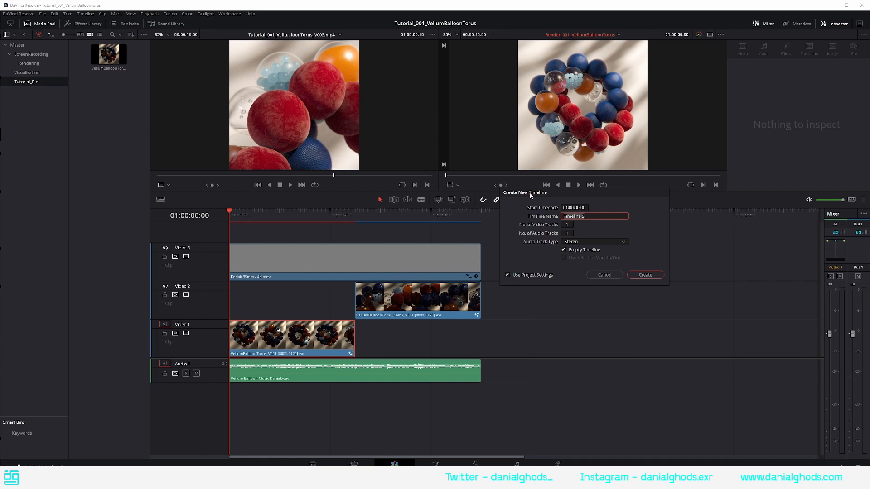
{"action": "left_click_drag", "start_coordinate": [548, 217], "coordinate": [321, 176]}
{"action": "type", "text": "Torus_V001"}
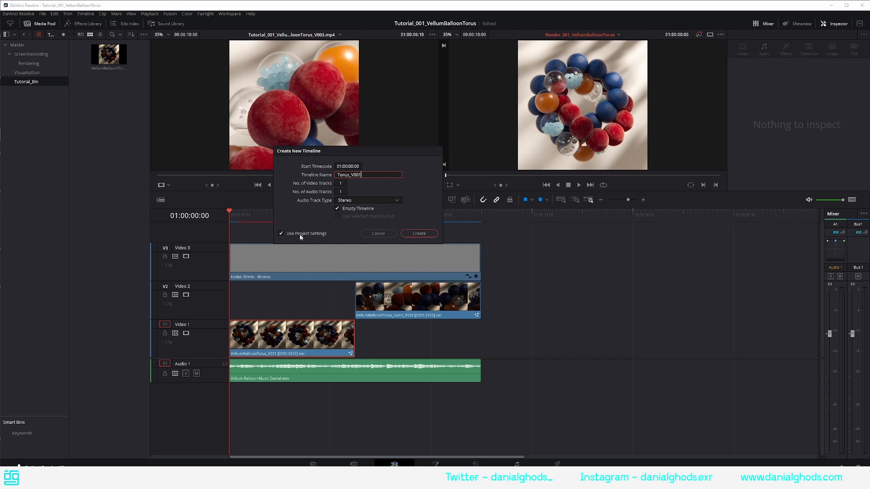
- Give the timeline its own settings instead of the project's, with a 1080 x 1080 resolution, and create it
{"action": "left_click", "coordinate": [301, 235]}
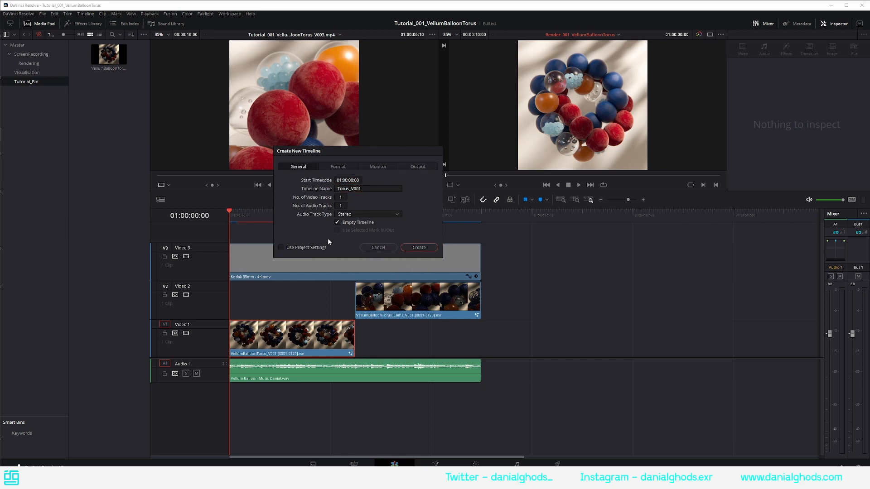
{"action": "left_click", "coordinate": [350, 167]}
{"action": "left_click_drag", "start_coordinate": [359, 188], "coordinate": [326, 189]}
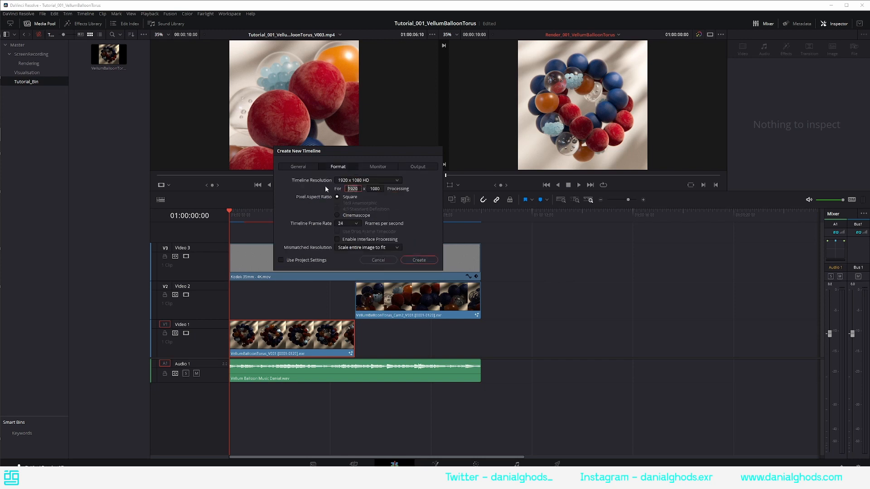
{"action": "type", "text": "1080"}
{"action": "key", "text": "Tab"}
{"action": "left_click", "coordinate": [419, 261]}
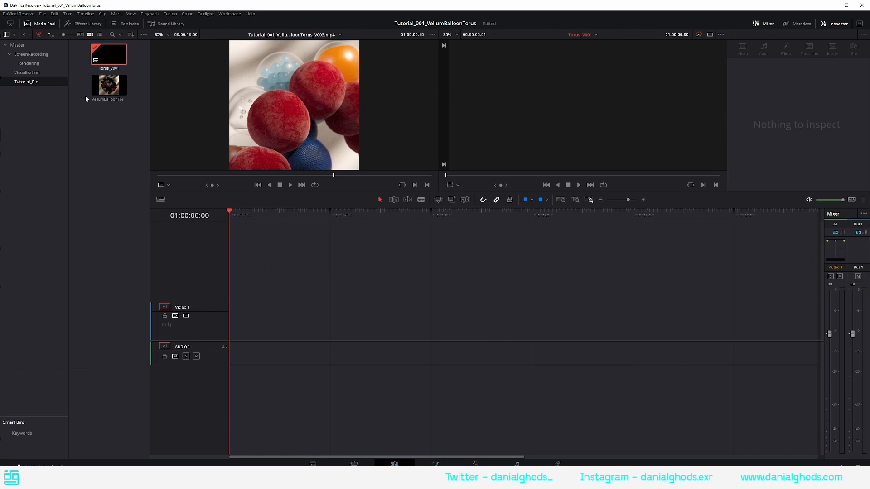
- Place the VellumBalloonTorus_V001 EXR sequence at the start of Video 1 and move the playhead to the clip's end
{"action": "left_click_drag", "start_coordinate": [109, 86], "coordinate": [244, 324]}
{"action": "left_click", "coordinate": [353, 213]}
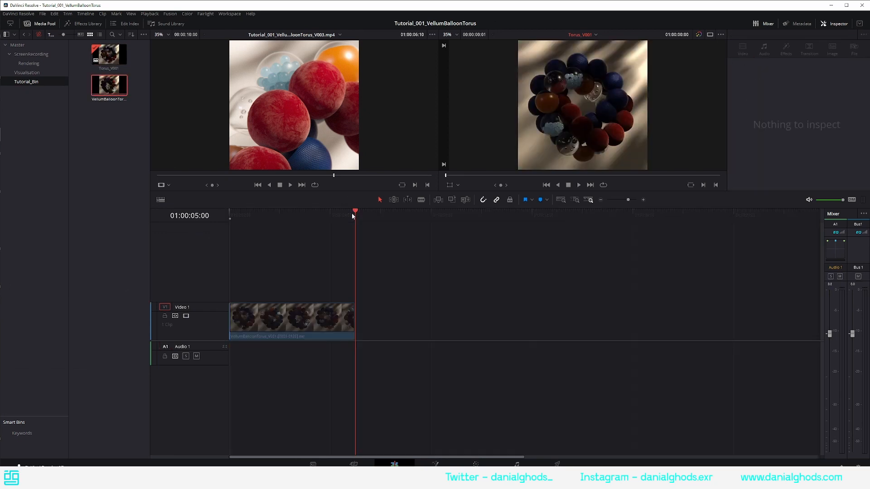
{"action": "left_click_drag", "start_coordinate": [254, 213], "coordinate": [224, 210]}
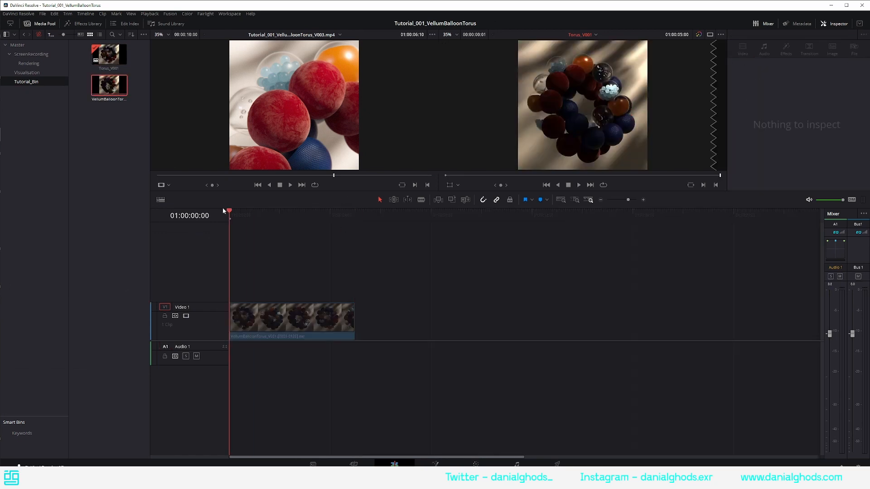
{"action": "left_click", "coordinate": [355, 213]}
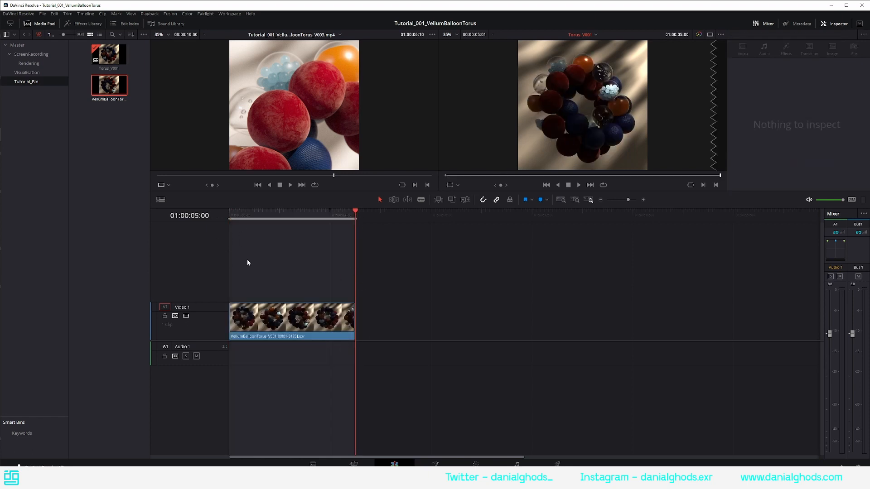
- Switch to the Fusion page and show the MediaIn1 node in the first viewer
{"action": "left_click", "coordinate": [434, 464]}
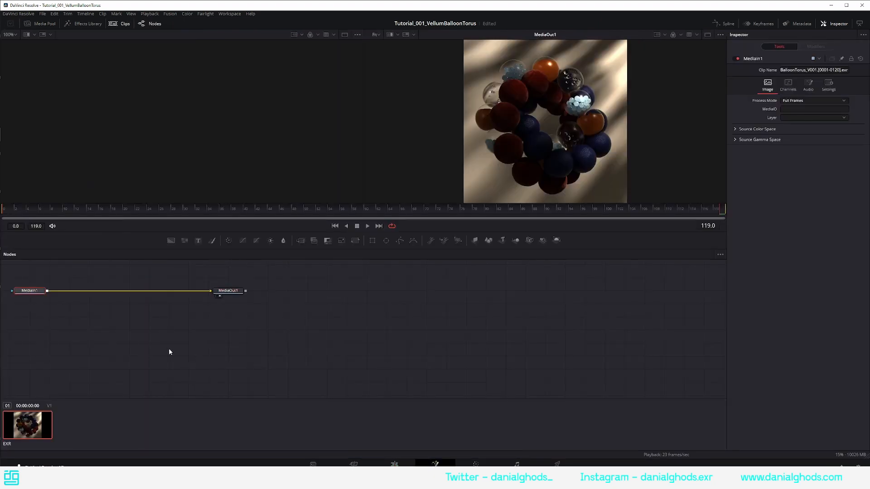
{"action": "middle_click_drag", "start_coordinate": [177, 349], "coordinate": [353, 363]}
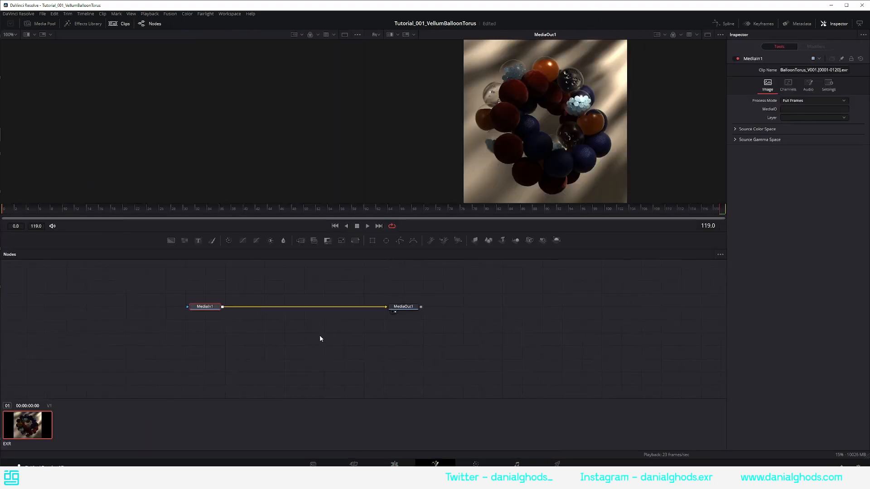
{"action": "scroll", "coordinate": [320, 336], "scroll_direction": "up", "scroll_amount": 2, "text": "ctrl"}
{"action": "scroll", "coordinate": [319, 334], "scroll_direction": "down", "scroll_amount": 1, "text": "ctrl"}
{"action": "middle_click_drag", "start_coordinate": [276, 306], "coordinate": [288, 322]}
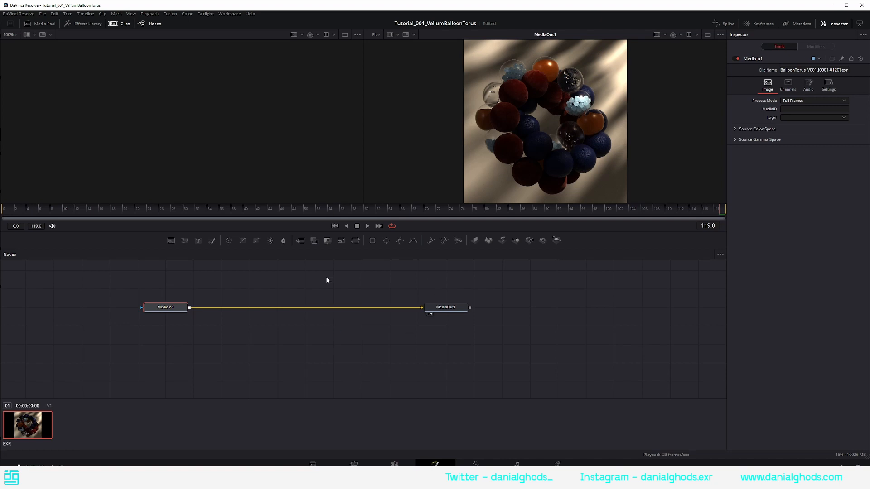
{"action": "left_click_drag", "start_coordinate": [170, 311], "coordinate": [174, 309]}
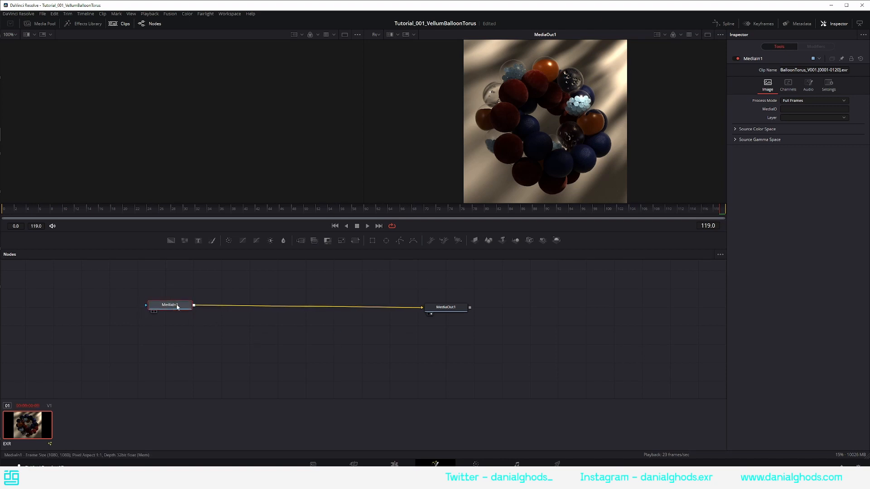
{"action": "key", "text": "1"}
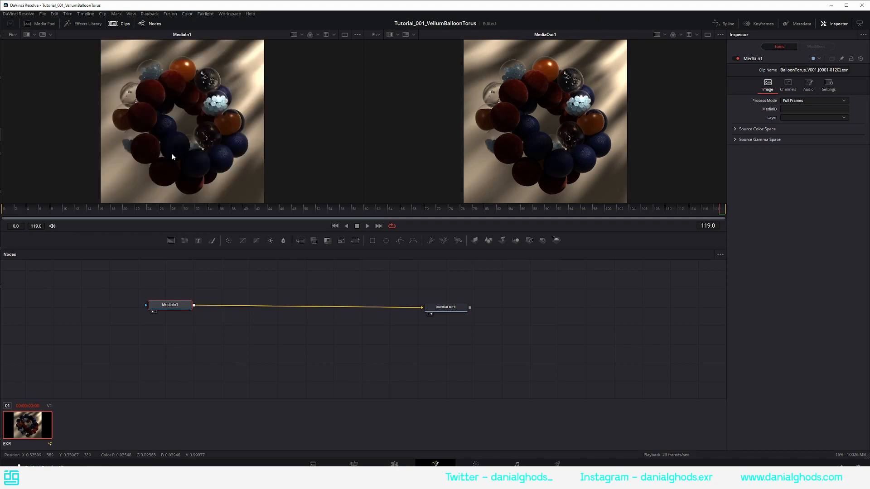
- Duplicate MediaIn1 twice below the original and delete the Merge nodes added with the copies
{"action": "middle_click_drag", "start_coordinate": [178, 313], "coordinate": [205, 307]}
{"action": "left_click_drag", "start_coordinate": [198, 301], "coordinate": [195, 296]}
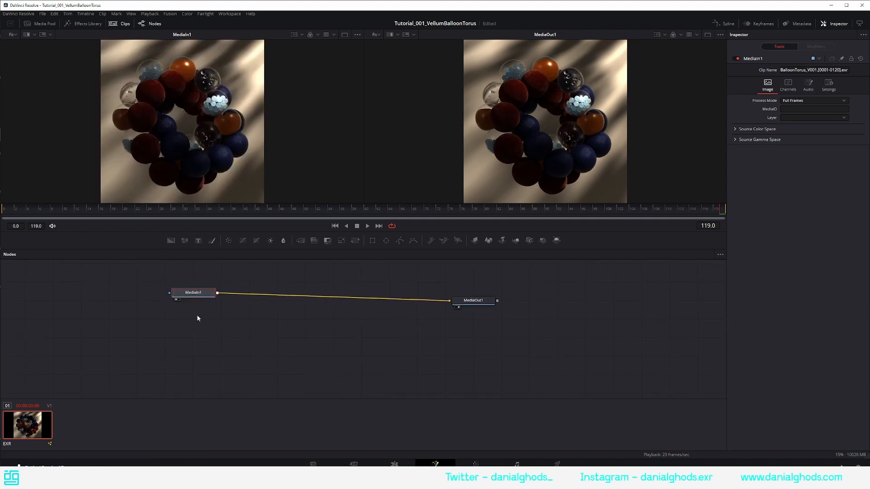
{"action": "key", "text": "ctrl+v"}
{"action": "key", "text": "ctrl+v"}
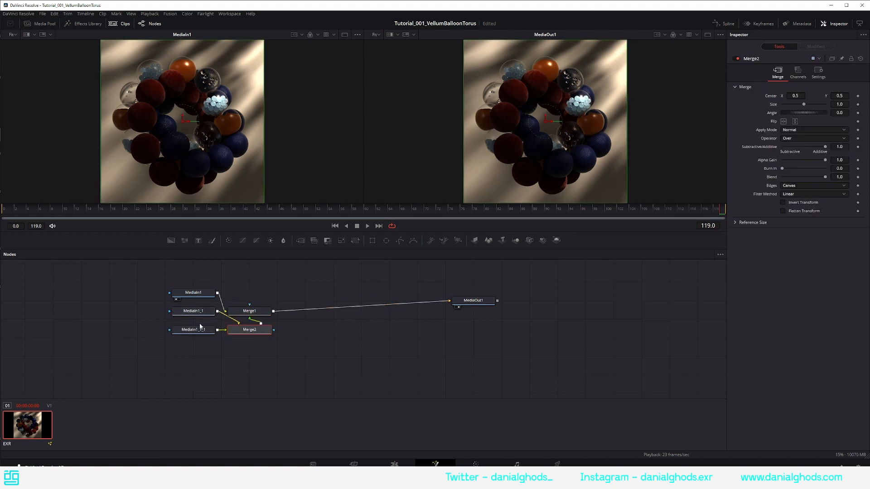
{"action": "left_click_drag", "start_coordinate": [242, 355], "coordinate": [263, 314]}
{"action": "key", "text": "Delete"}
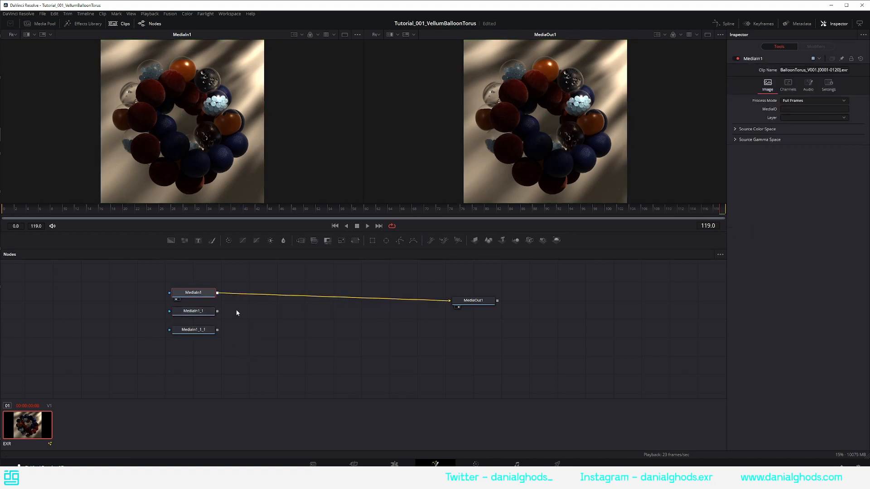
- Set MediaIn1's layer to Motion vector and MediaIn1_1_1's layer to Z-depth.y, showing the depth node in the first viewer
{"action": "left_click", "coordinate": [823, 117]}
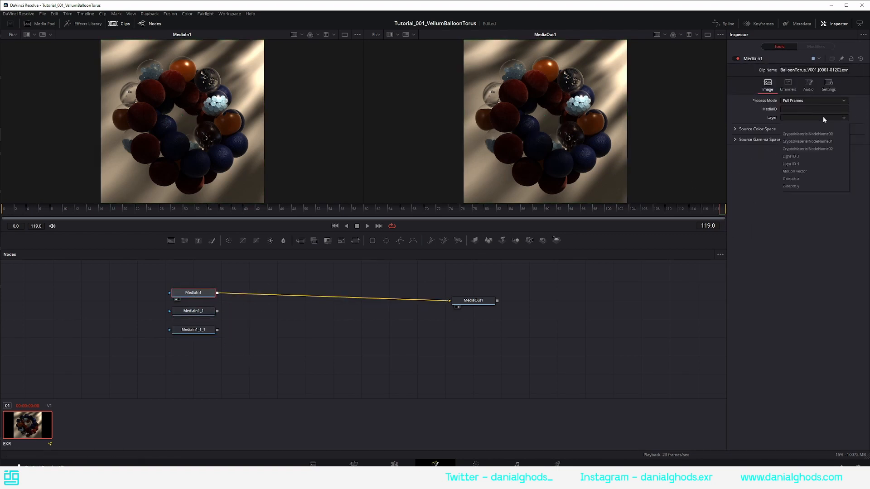
{"action": "left_click", "coordinate": [799, 171]}
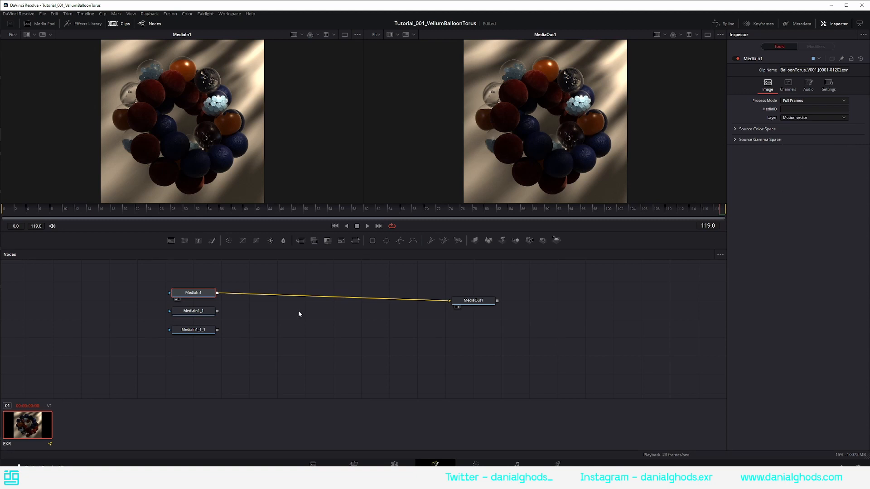
{"action": "left_click", "coordinate": [199, 330]}
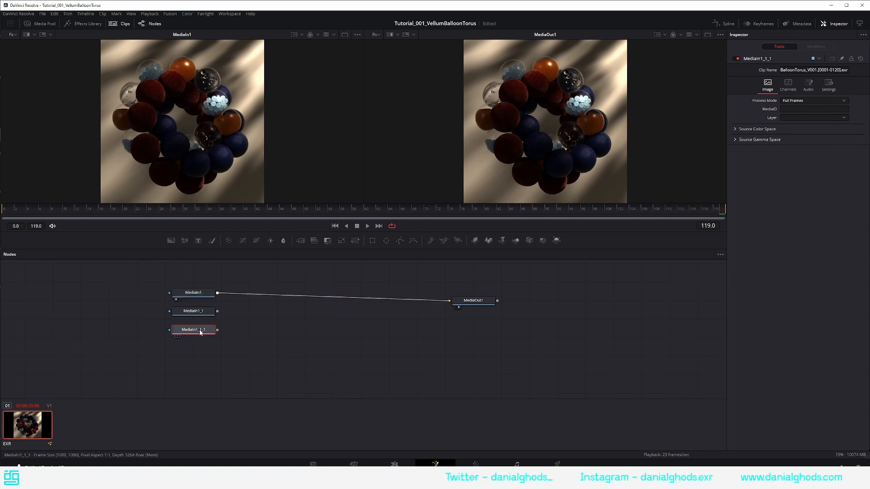
{"action": "left_click", "coordinate": [804, 117]}
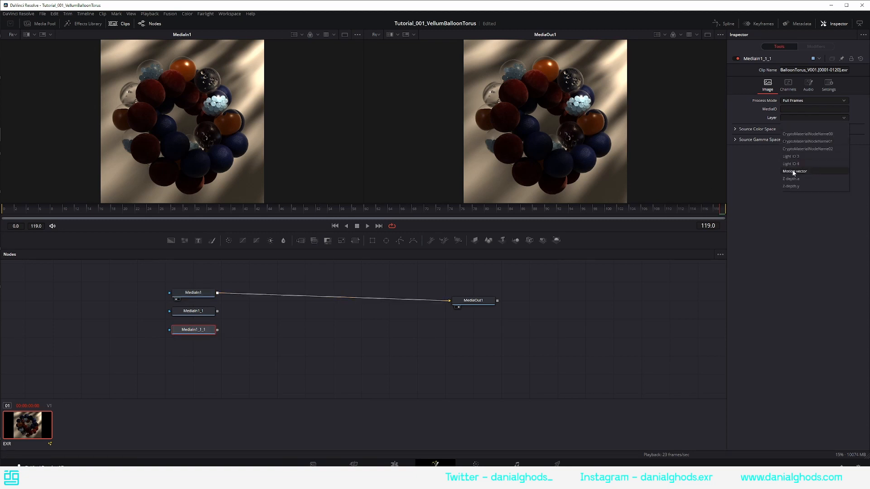
{"action": "left_click", "coordinate": [792, 186]}
{"action": "left_click", "coordinate": [194, 329]}
{"action": "key", "text": "1"}
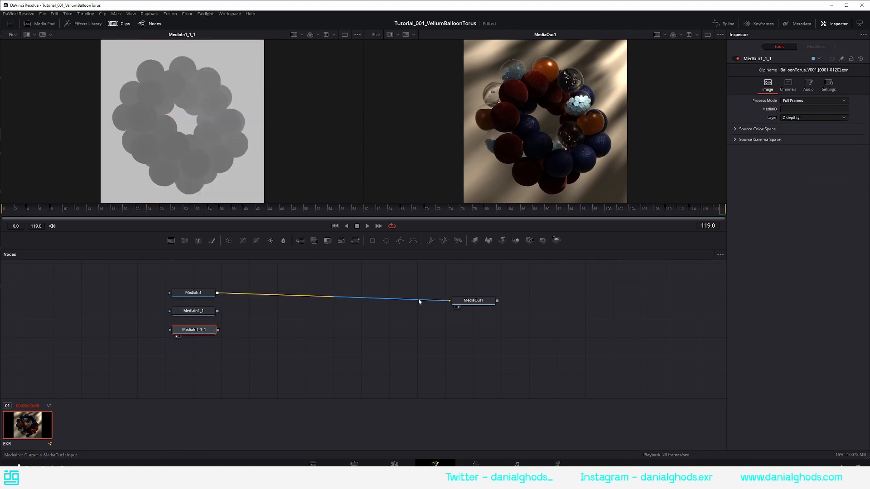
- Disconnect MediaIn1 from MediaOut1, connect MediaIn1_1 to it instead, and space out the MediaIn nodes
{"action": "left_click_drag", "start_coordinate": [448, 300], "coordinate": [358, 291]}
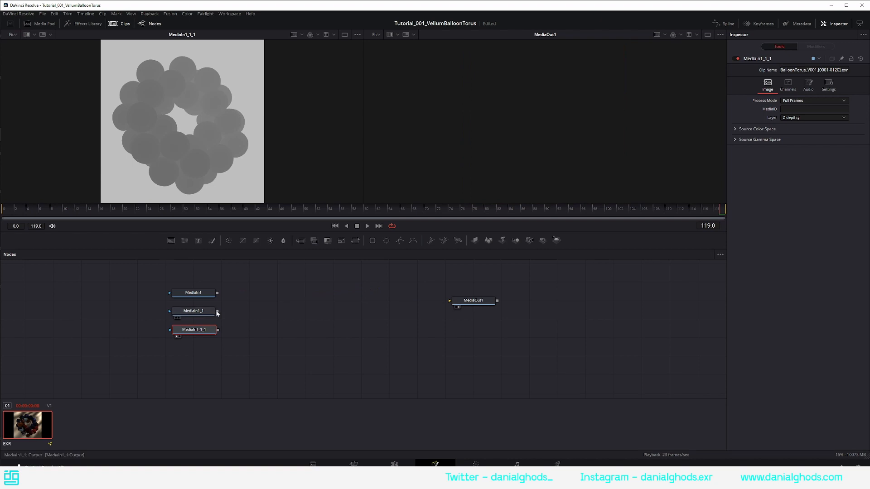
{"action": "left_click_drag", "start_coordinate": [218, 312], "coordinate": [451, 302]}
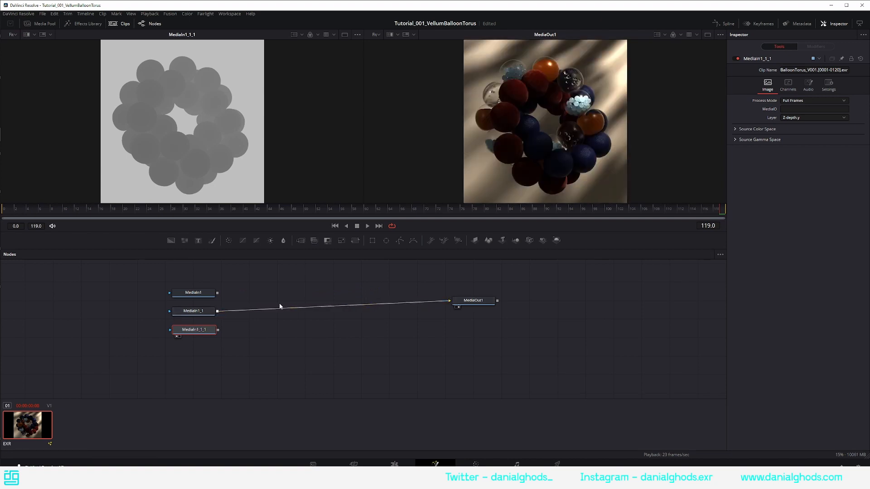
{"action": "left_click_drag", "start_coordinate": [197, 314], "coordinate": [241, 315]}
{"action": "left_click_drag", "start_coordinate": [198, 295], "coordinate": [237, 287]}
{"action": "left_click", "coordinate": [422, 278]}
{"action": "middle_click_drag", "start_coordinate": [422, 278], "coordinate": [403, 305]}
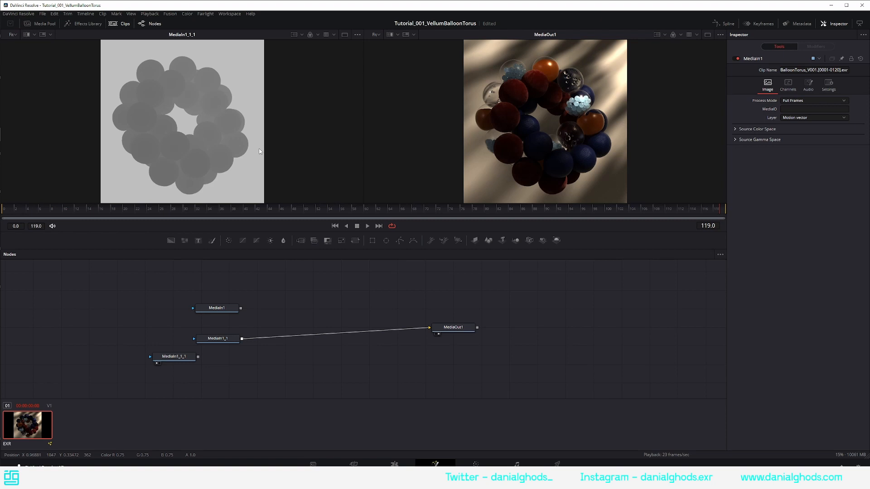
- Add an OCIO Colorspace node and connect it between MediaIn1_1 and MediaOut1
{"action": "key", "text": "shift+space"}
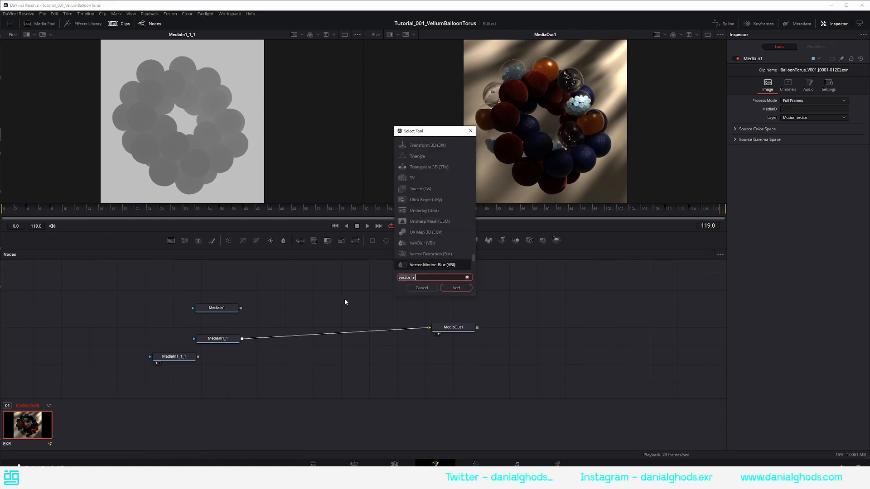
{"action": "type", "text": "ocio"}
{"action": "key", "text": "Down"}
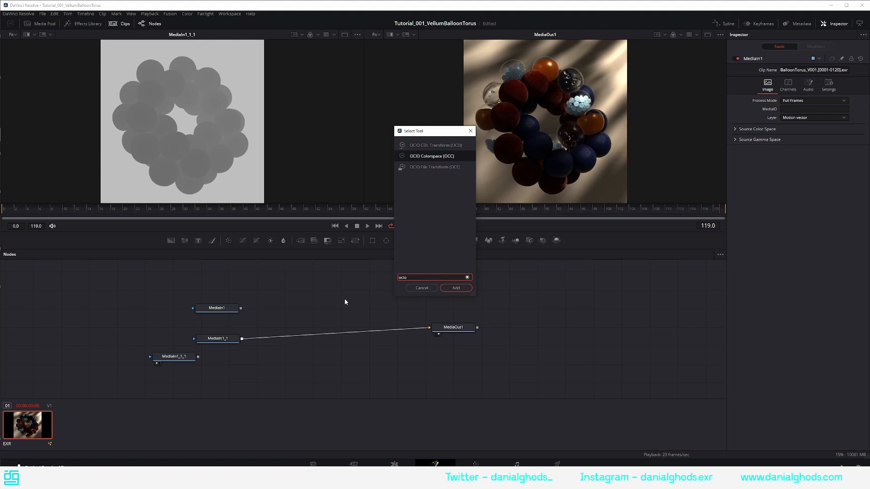
{"action": "key", "text": "Return"}
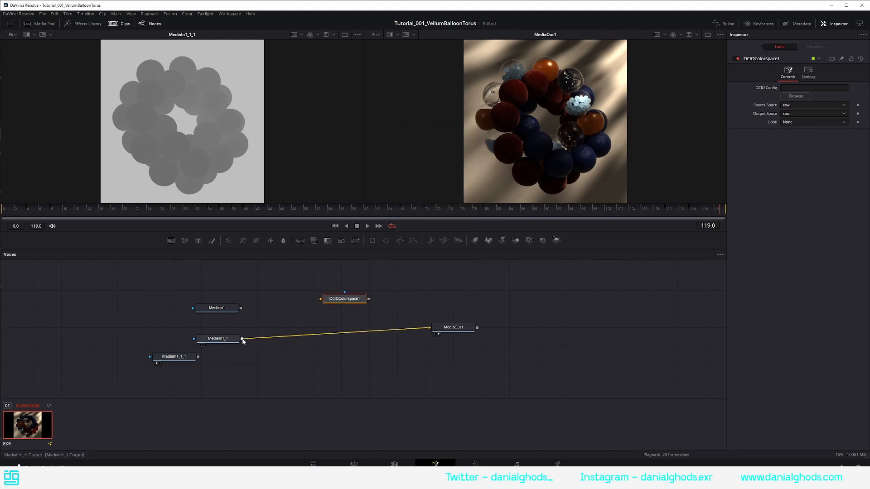
{"action": "left_click_drag", "start_coordinate": [242, 338], "coordinate": [429, 327]}
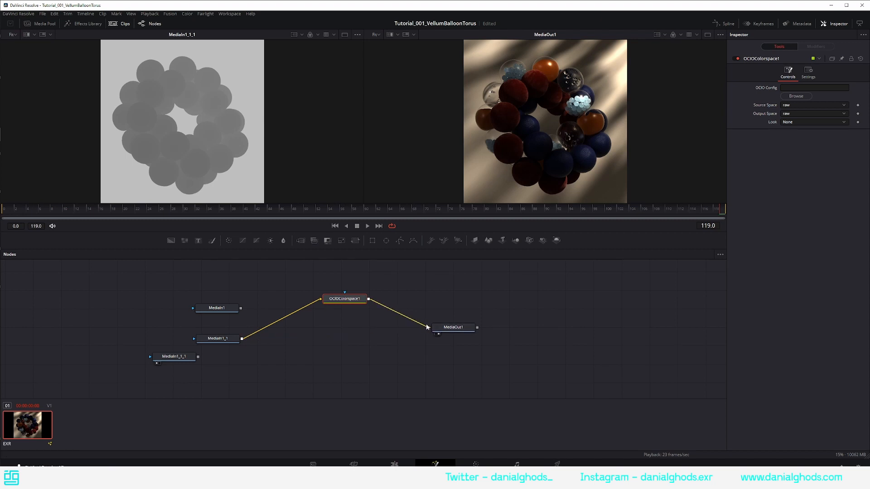
- Load config.ocio from the aces_1.2 folder into the OCIO Colorspace node, with source space ACES - ACEScg and output space Output - Rec.709
{"action": "left_click", "coordinate": [796, 97]}
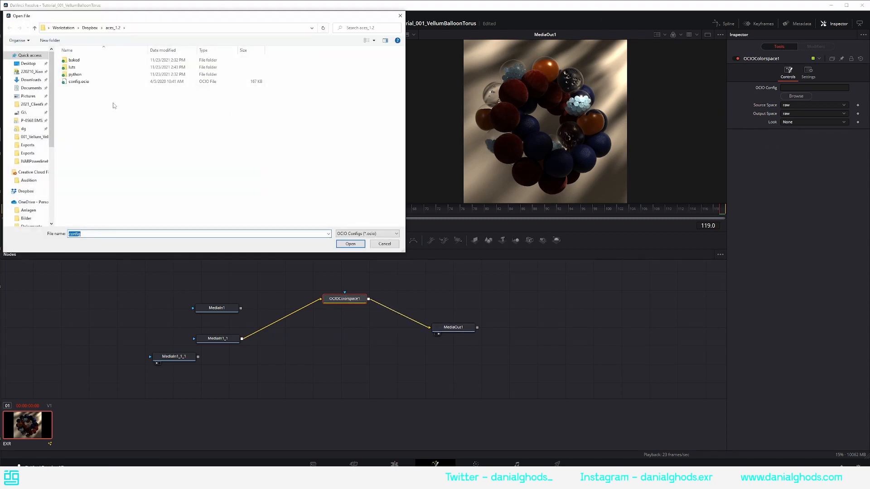
{"action": "double_click", "coordinate": [74, 82]}
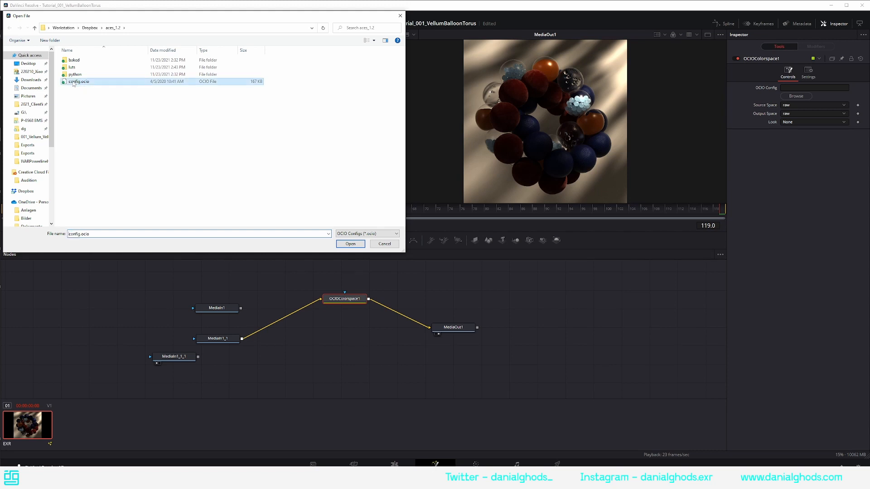
{"action": "left_click", "coordinate": [790, 104]}
{"action": "left_click", "coordinate": [805, 144]}
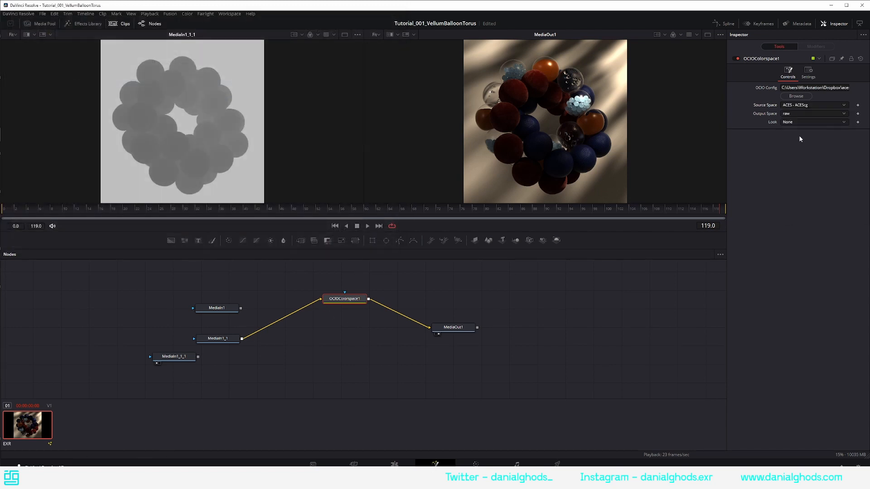
{"action": "left_click", "coordinate": [800, 113]}
{"action": "key", "text": "o"}
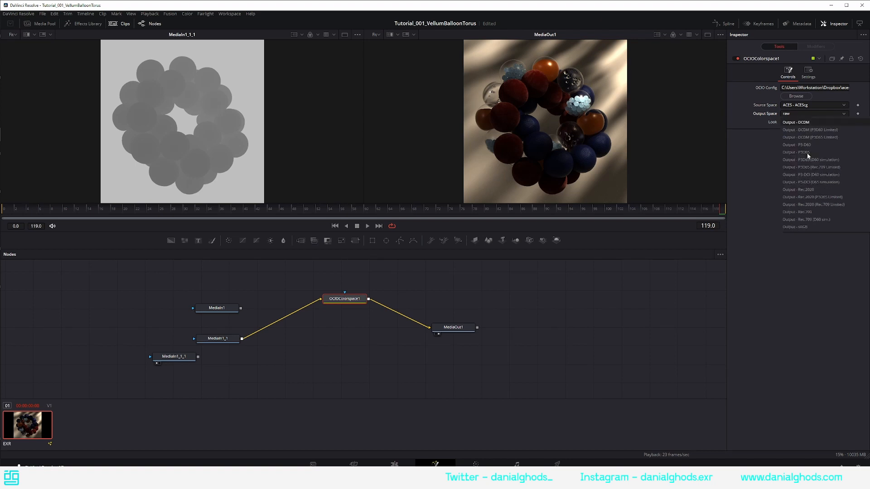
{"action": "left_click", "coordinate": [813, 212]}
{"action": "left_click_drag", "start_coordinate": [346, 299], "coordinate": [354, 309]}
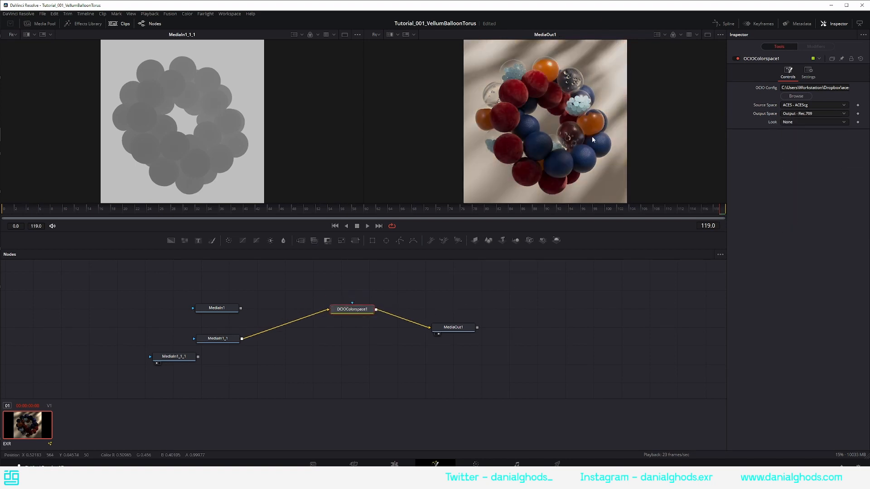
- Show MediaIn1_1 in the first viewer and arrange it above MediaIn1 in the node graph
{"action": "left_click_drag", "start_coordinate": [220, 340], "coordinate": [258, 286]}
{"action": "key", "text": "1"}
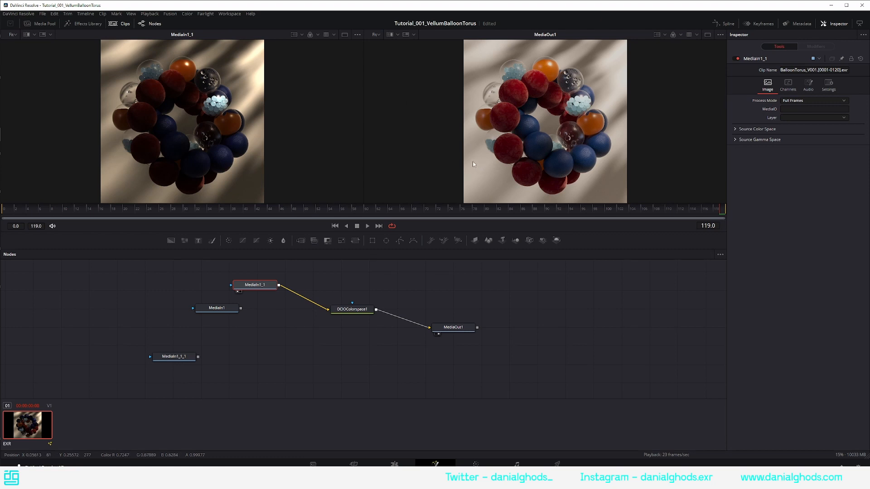
{"action": "left_click_drag", "start_coordinate": [217, 308], "coordinate": [256, 318]}
{"action": "left_click_drag", "start_coordinate": [256, 280], "coordinate": [259, 278]}
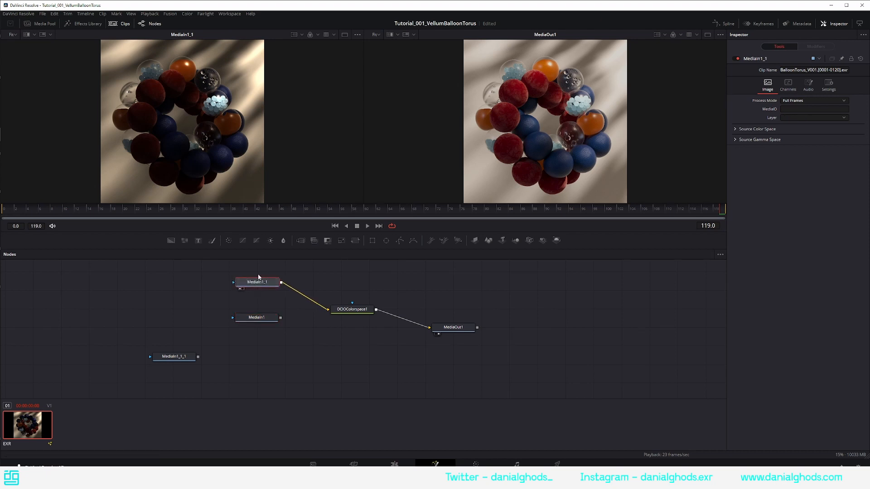
- Move OCIOColorspace1 level with MediaIn1_1, add a Vector Motion Blur node and place it beside MediaIn1
{"action": "left_click_drag", "start_coordinate": [352, 310], "coordinate": [355, 285]}
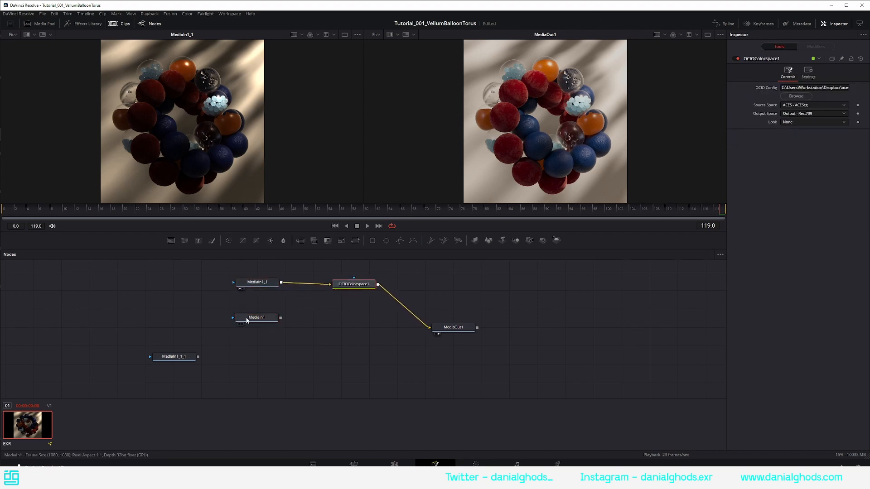
{"action": "left_click", "coordinate": [246, 321]}
{"action": "middle_click_drag", "start_coordinate": [341, 323], "coordinate": [387, 316]}
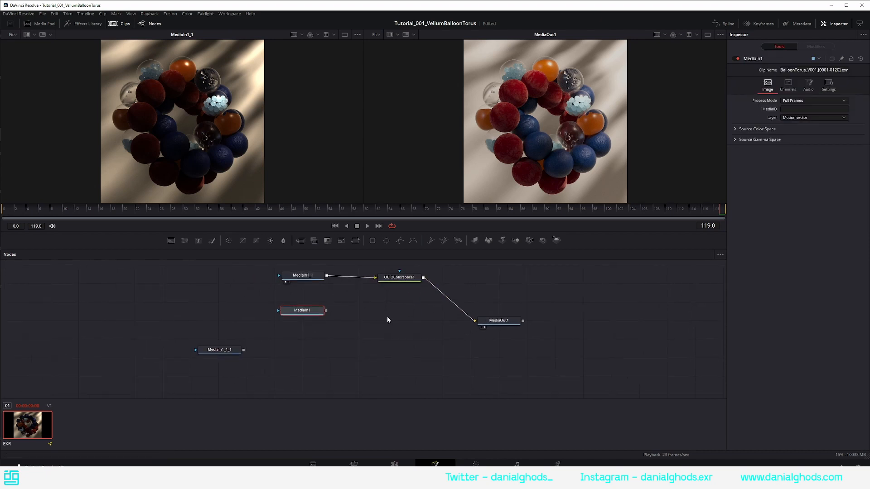
{"action": "left_click", "coordinate": [404, 281]}
{"action": "key", "text": "shift+space"}
{"action": "type", "text": "ocio"}
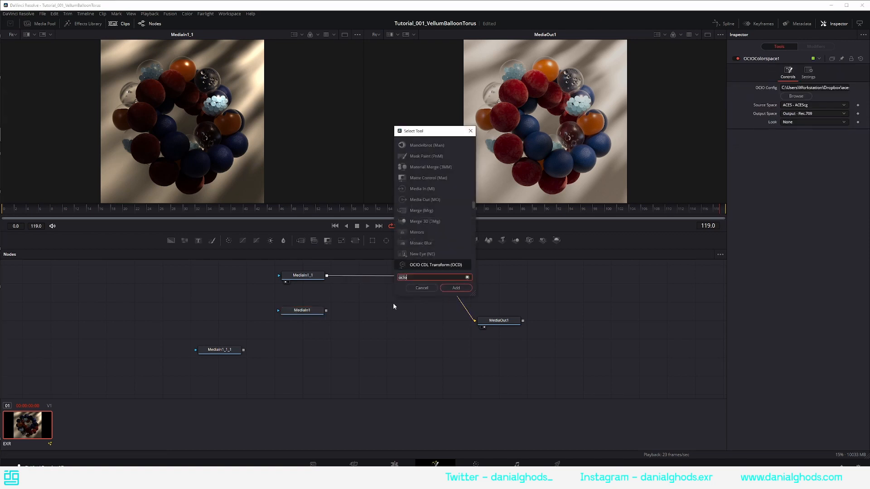
{"action": "key", "text": "BackSpace"}
{"action": "key", "text": "BackSpace"}
{"action": "key", "text": "BackSpace"}
{"action": "key", "text": "BackSpace"}
{"action": "type", "text": "motion"}
{"action": "key", "text": "Down"}
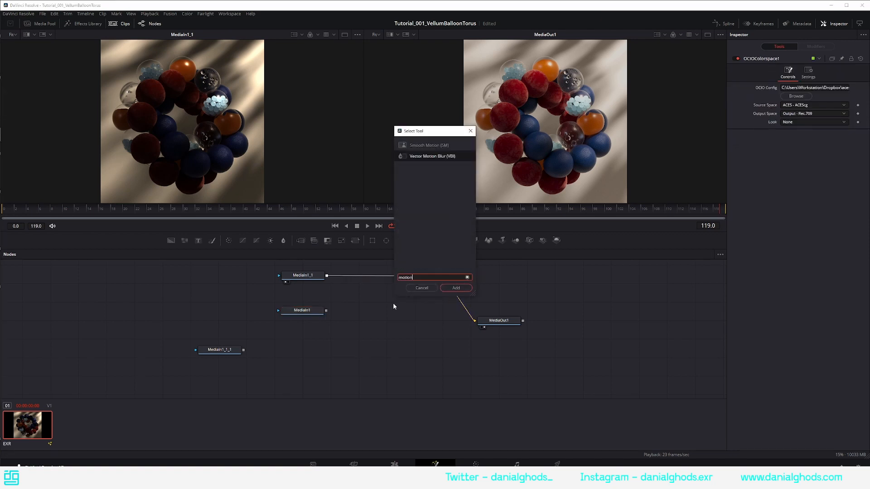
{"action": "key", "text": "Return"}
{"action": "left_click_drag", "start_coordinate": [395, 301], "coordinate": [379, 313]}
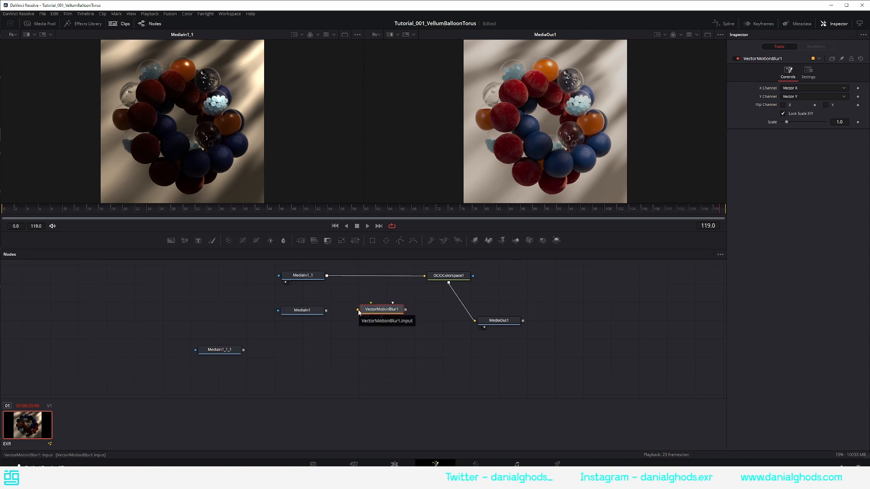
- Wire MediaIn1_1 and MediaIn1 into VectorMotionBlur1 as image and vectors, and connect its output to OCIOColorspace1
{"action": "left_click_drag", "start_coordinate": [359, 313], "coordinate": [327, 277]}
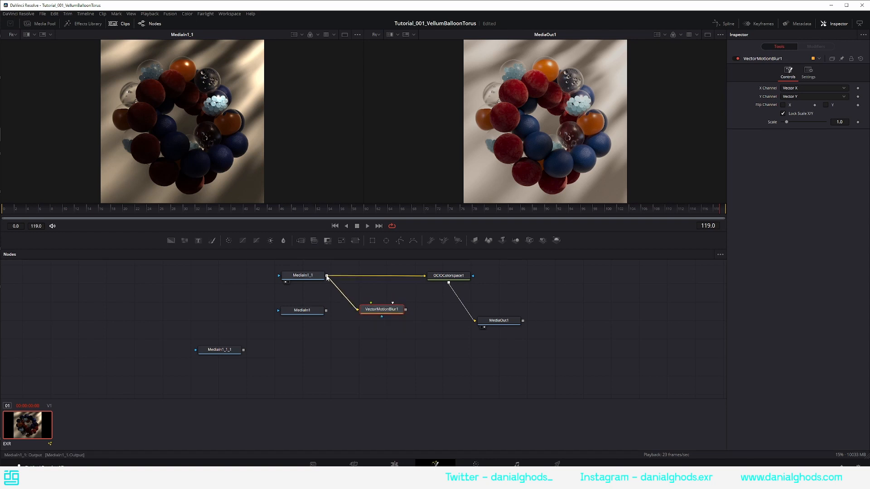
{"action": "left_click", "coordinate": [325, 312]}
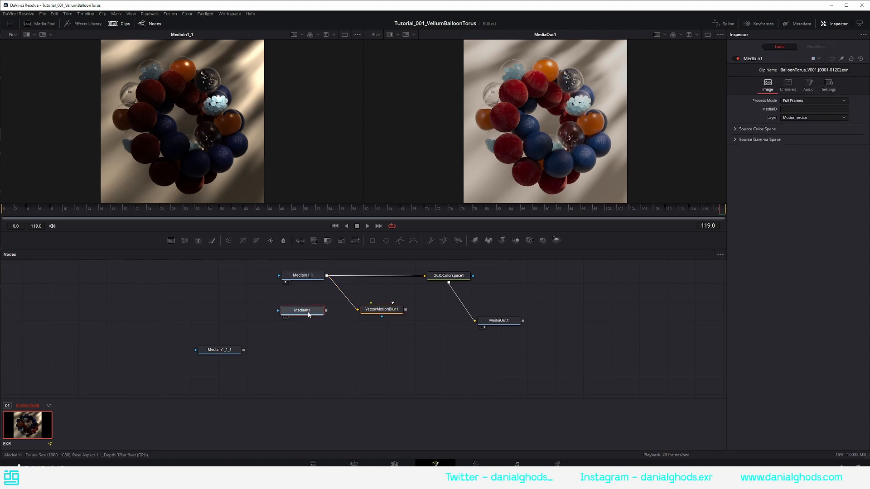
{"action": "left_click_drag", "start_coordinate": [327, 312], "coordinate": [426, 280]}
- Set VectorMotionBlur1's X Channel to Red and its Y Channel to Green
{"action": "left_click", "coordinate": [381, 312]}
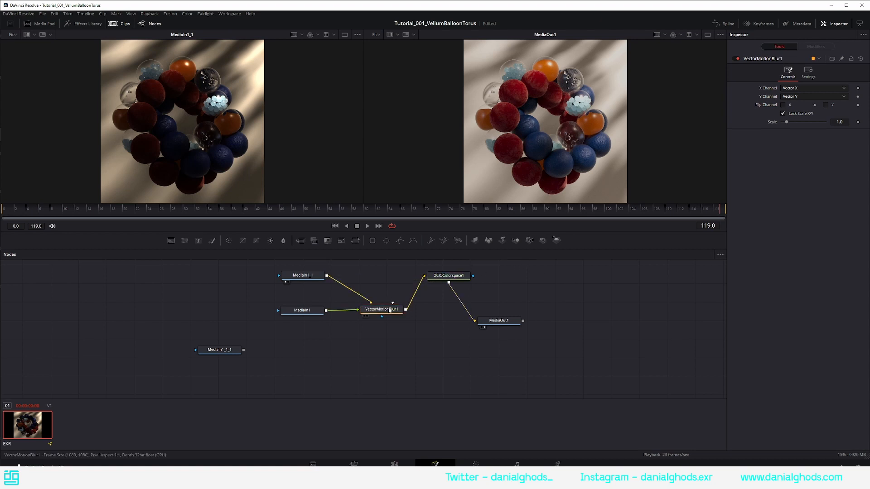
{"action": "left_click", "coordinate": [799, 90]}
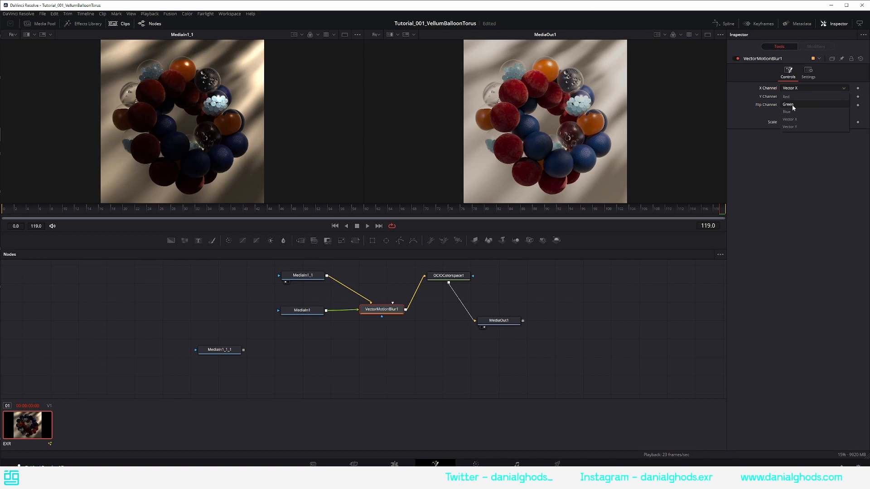
{"action": "left_click", "coordinate": [790, 97]}
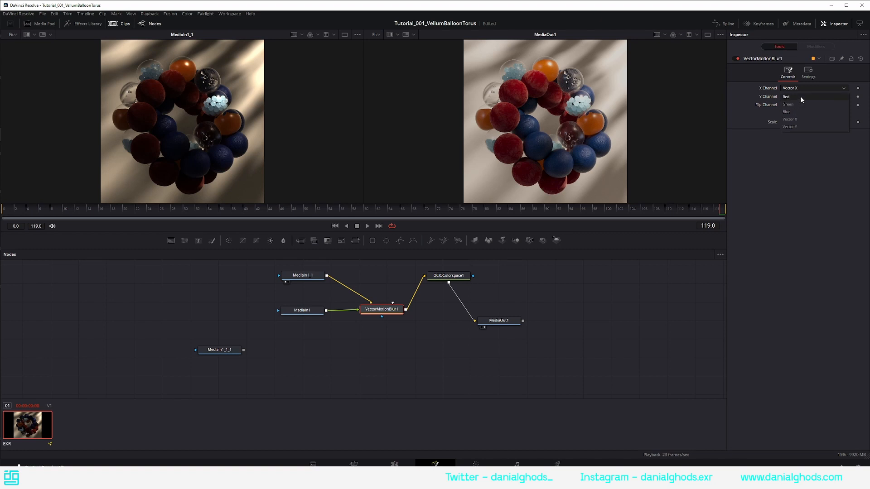
{"action": "left_click", "coordinate": [792, 96]}
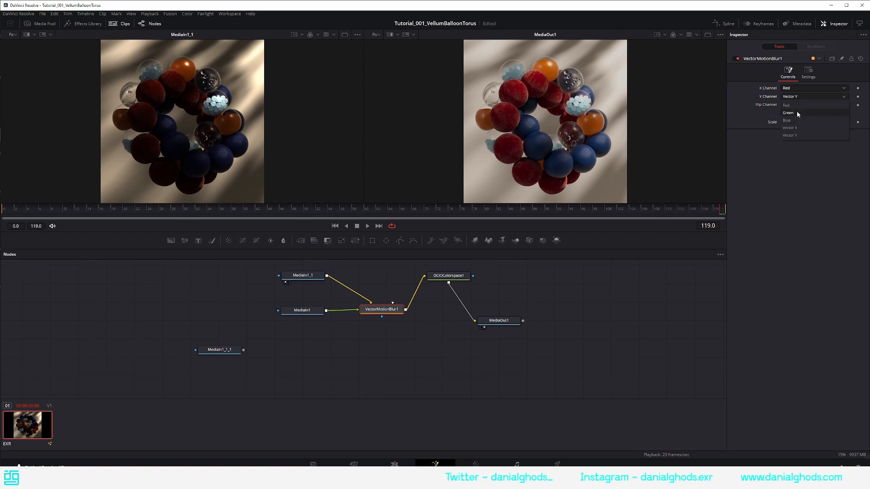
{"action": "left_click", "coordinate": [788, 113]}
- Try motion blur scale values of 0, 10 and 100 on VectorMotionBlur1
{"action": "scroll", "coordinate": [619, 157], "scroll_direction": "up", "scroll_amount": 1}
{"action": "scroll", "coordinate": [618, 154], "scroll_direction": "up", "scroll_amount": 6, "text": "ctrl"}
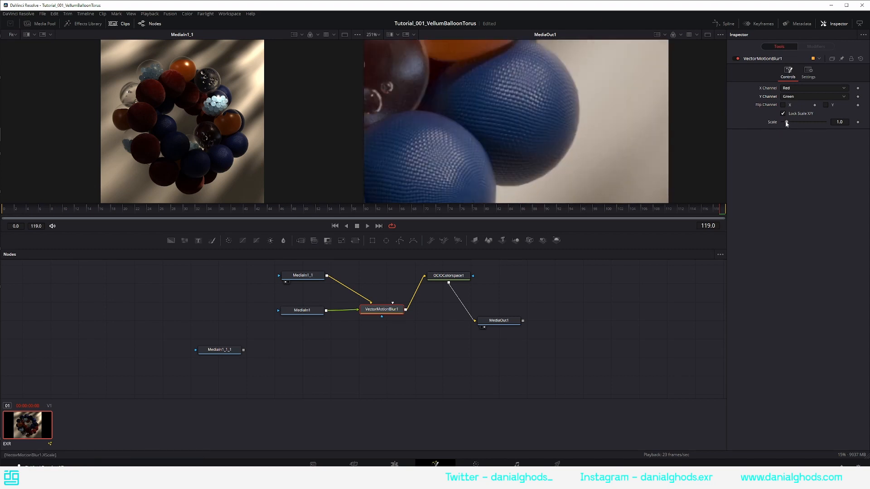
{"action": "left_click_drag", "start_coordinate": [782, 122], "coordinate": [766, 121]}
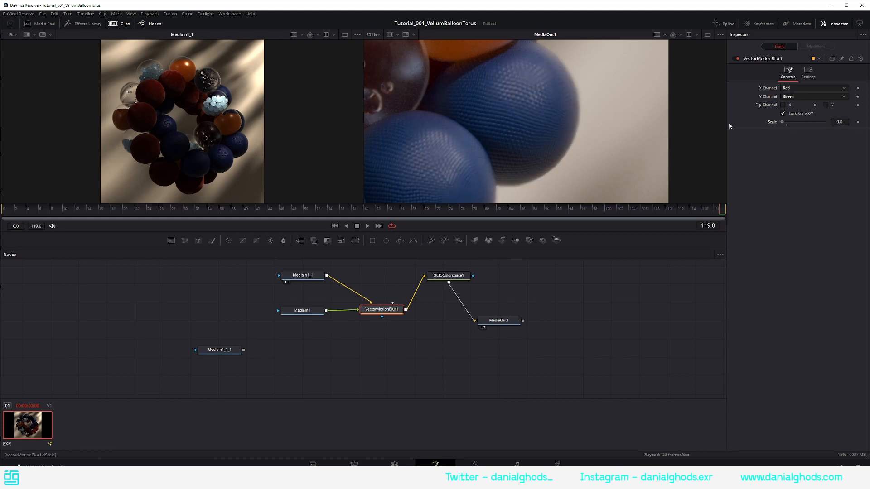
{"action": "left_click_drag", "start_coordinate": [782, 123], "coordinate": [865, 123]}
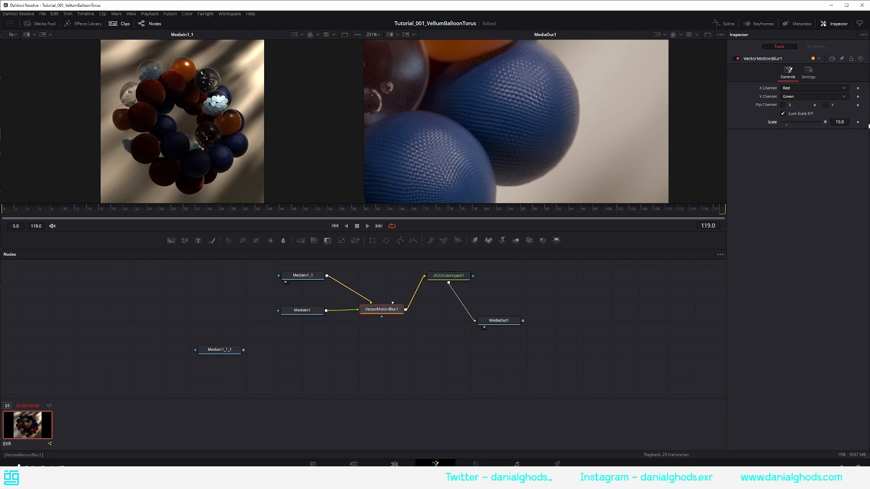
{"action": "left_click", "coordinate": [847, 122]}
{"action": "type", "text": "100"}
{"action": "key", "text": "Return"}
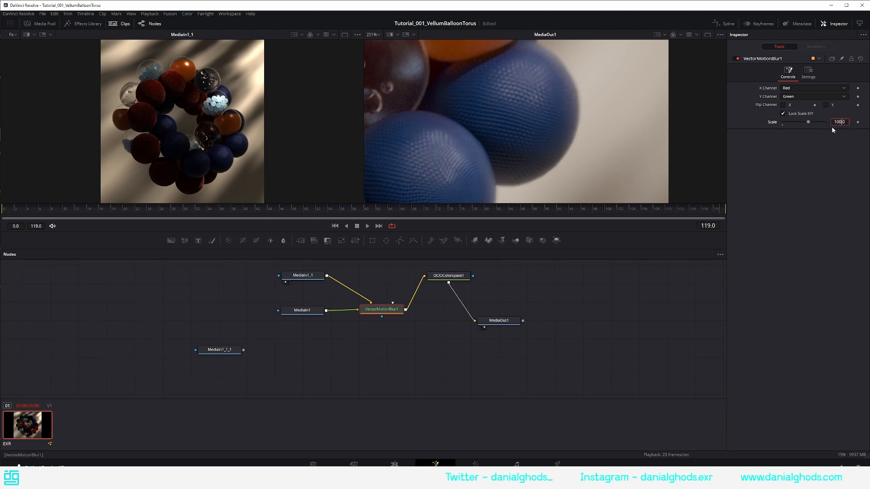
- Examine the blur on the balloons and set VectorMotionBlur1's scale to 3.0
{"action": "scroll", "coordinate": [534, 116], "scroll_direction": "down", "scroll_amount": 10, "text": "ctrl"}
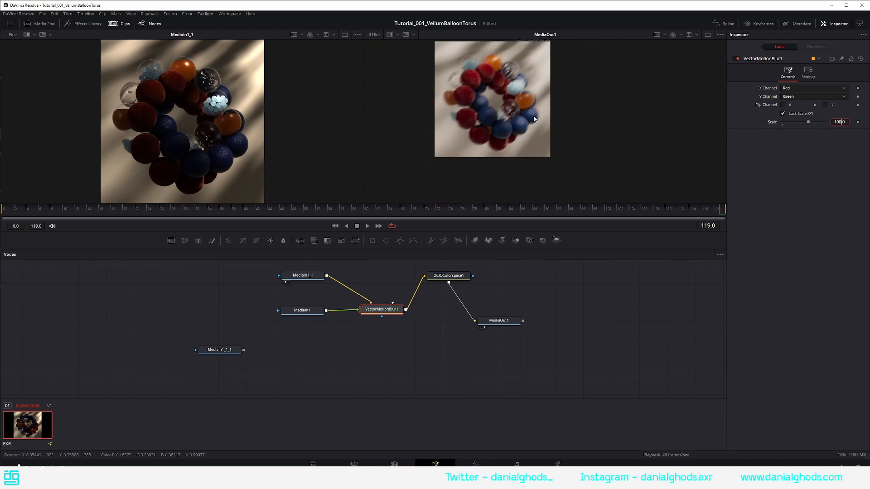
{"action": "scroll", "coordinate": [532, 95], "scroll_direction": "up", "scroll_amount": 6, "text": "ctrl"}
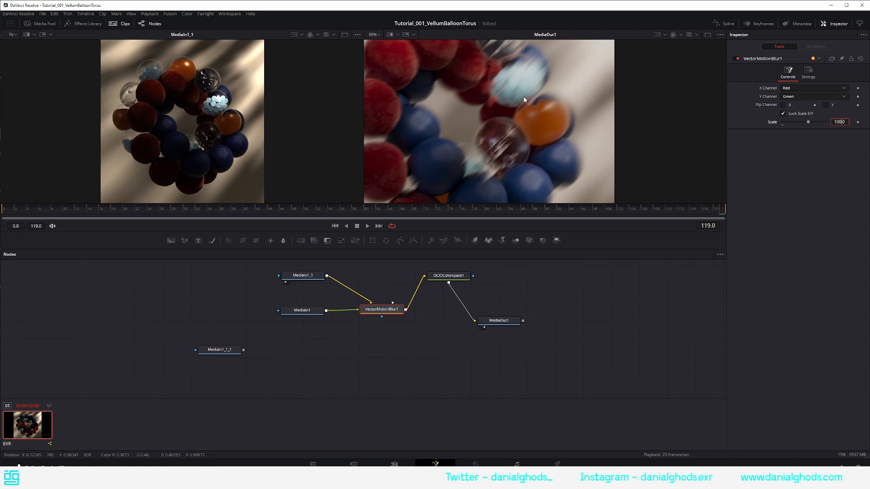
{"action": "scroll", "coordinate": [524, 100], "scroll_direction": "down", "scroll_amount": 2, "text": "ctrl"}
{"action": "scroll", "coordinate": [544, 135], "scroll_direction": "up", "scroll_amount": 2, "text": "ctrl"}
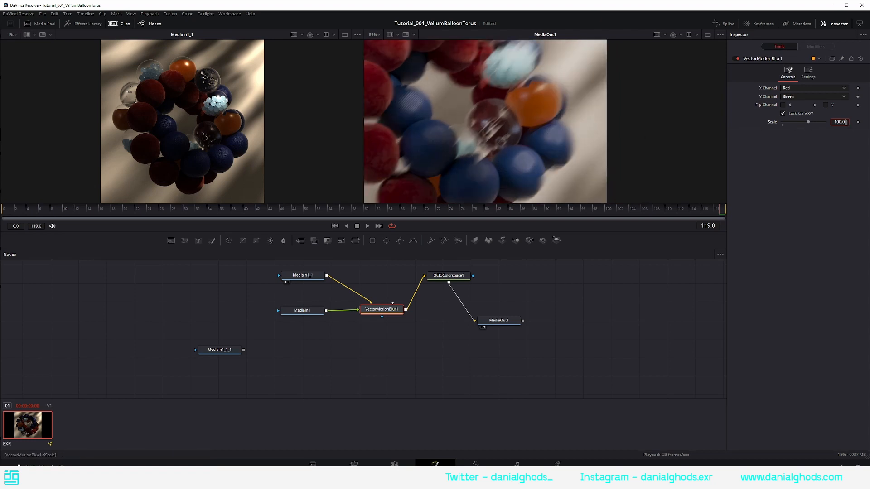
{"action": "key", "text": "Return"}
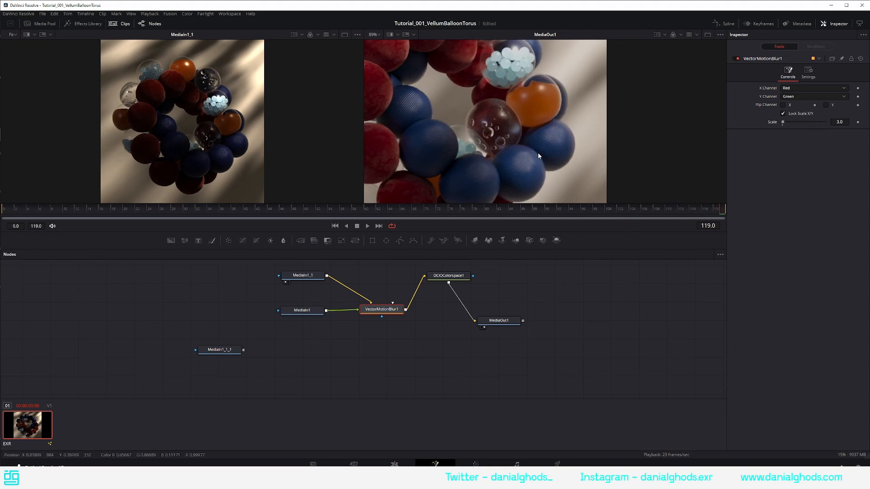
{"action": "scroll", "coordinate": [537, 153], "scroll_direction": "down", "scroll_amount": 2, "text": "ctrl"}
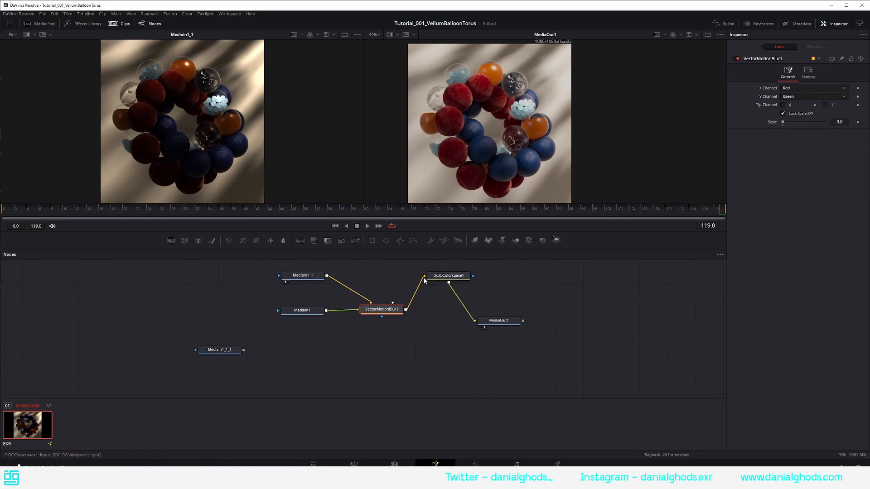
- Place MediaIn1_1_1 below MediaIn1 and move OCIOColorspace1 and MediaOut1 farther from VectorMotionBlur1 to make room
{"action": "left_click_drag", "start_coordinate": [217, 351], "coordinate": [294, 355]}
{"action": "middle_click_drag", "start_coordinate": [432, 340], "coordinate": [391, 325]}
{"action": "left_click_drag", "start_coordinate": [466, 308], "coordinate": [525, 305]}
{"action": "left_click_drag", "start_coordinate": [417, 268], "coordinate": [458, 290]}
{"action": "middle_click_drag", "start_coordinate": [406, 325], "coordinate": [421, 340]}
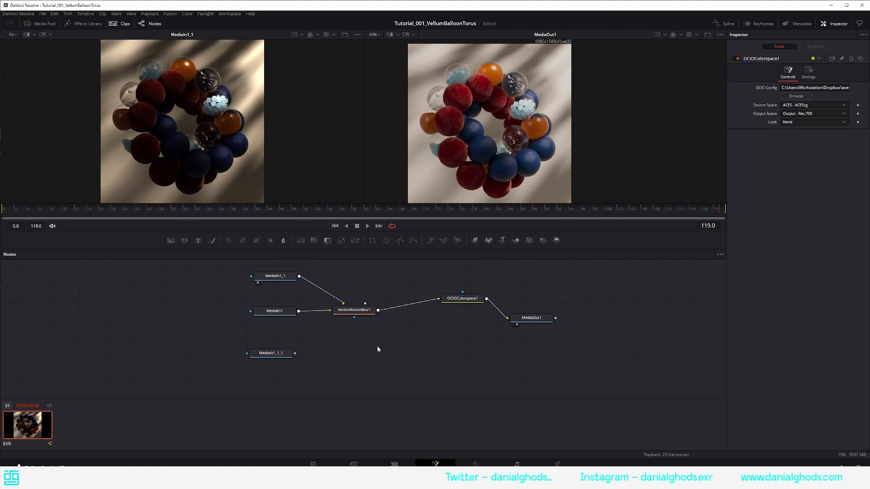
- Add a VariBlur node and place it below the link between VectorMotionBlur1 and OCIOColorspace1
{"action": "key", "text": "shift+space"}
{"action": "type", "text": "motion"}
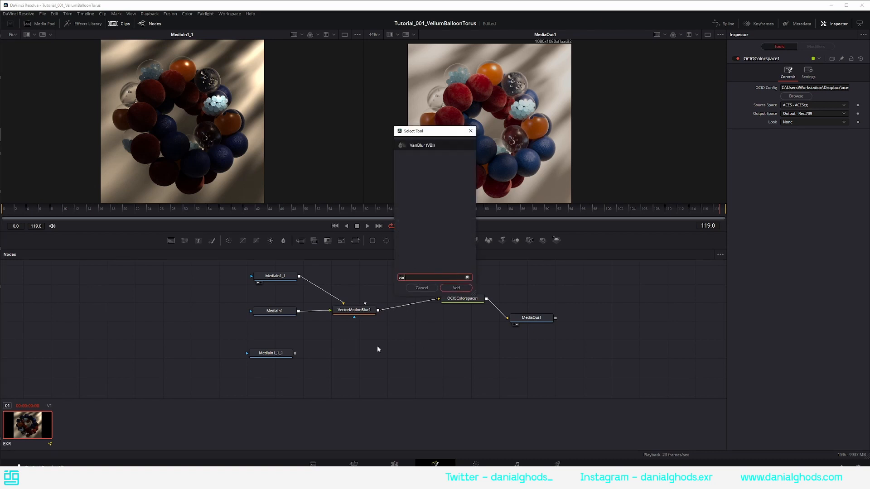
{"action": "key", "text": "Return"}
{"action": "left_click_drag", "start_coordinate": [378, 349], "coordinate": [424, 351]}
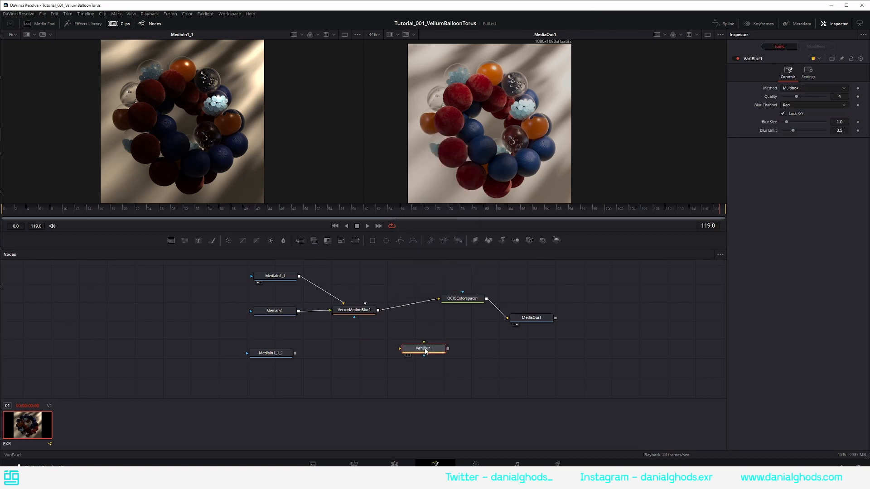
{"action": "left_click_drag", "start_coordinate": [295, 353], "coordinate": [362, 364]}
{"action": "left_click_drag", "start_coordinate": [410, 353], "coordinate": [401, 342]}
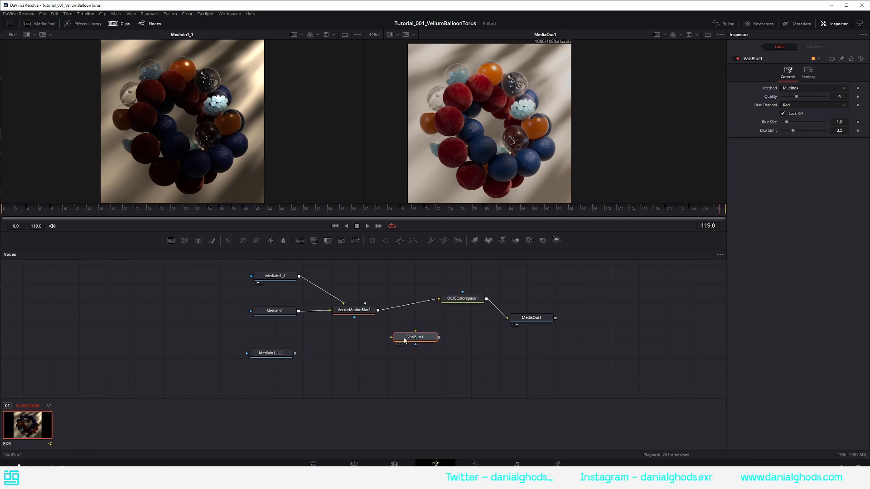
- Move MediaIn1_1_1 lower in the graph and show its Z-depth pass in both viewers
{"action": "left_click_drag", "start_coordinate": [272, 356], "coordinate": [274, 376]}
{"action": "left_click", "coordinate": [274, 376]}
{"action": "key", "text": "2"}
{"action": "middle_click_drag", "start_coordinate": [275, 376], "coordinate": [297, 346]}
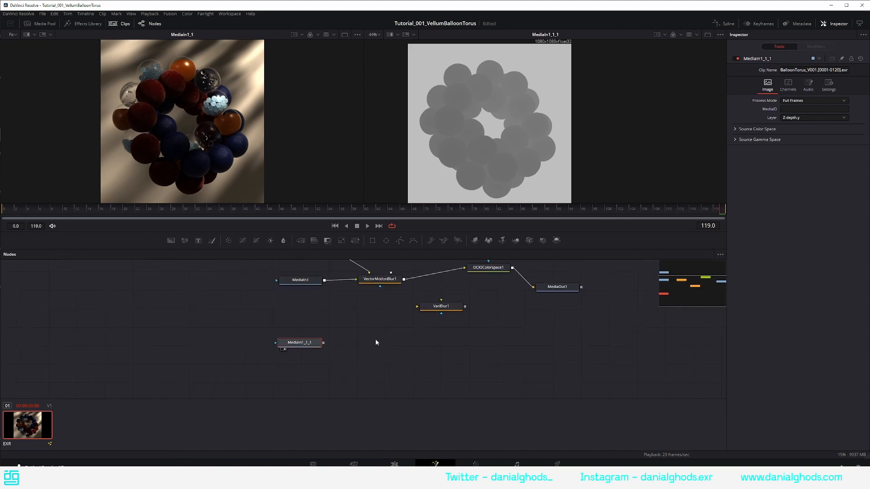
{"action": "key", "text": "1"}
- Add a Brightness Contrast node beside MediaIn1_1_1
{"action": "left_click", "coordinate": [386, 344]}
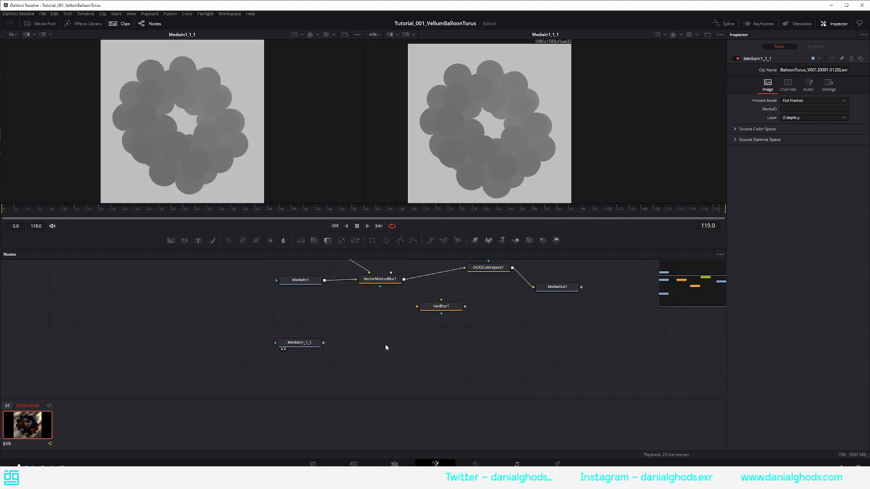
{"action": "key", "text": "shift+space"}
{"action": "type", "text": "varibrigth"}
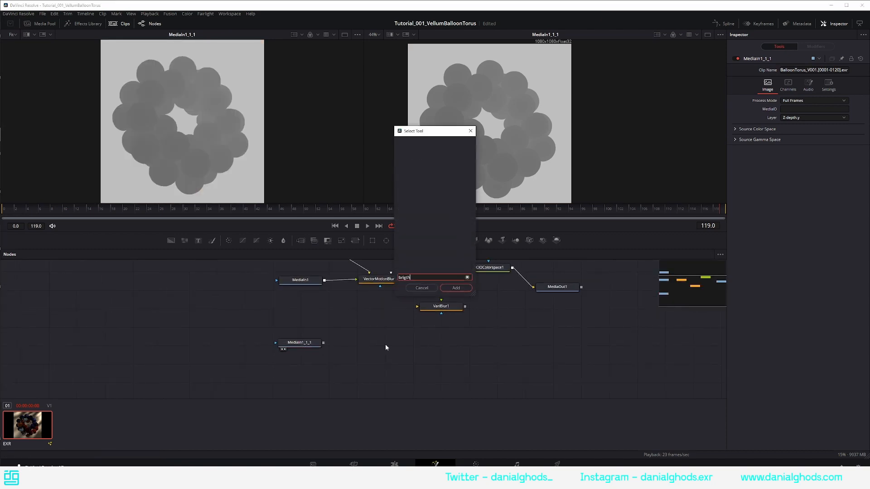
{"action": "key", "text": "BackSpace"}
{"action": "key", "text": "BackSpace"}
{"action": "key", "text": "Return"}
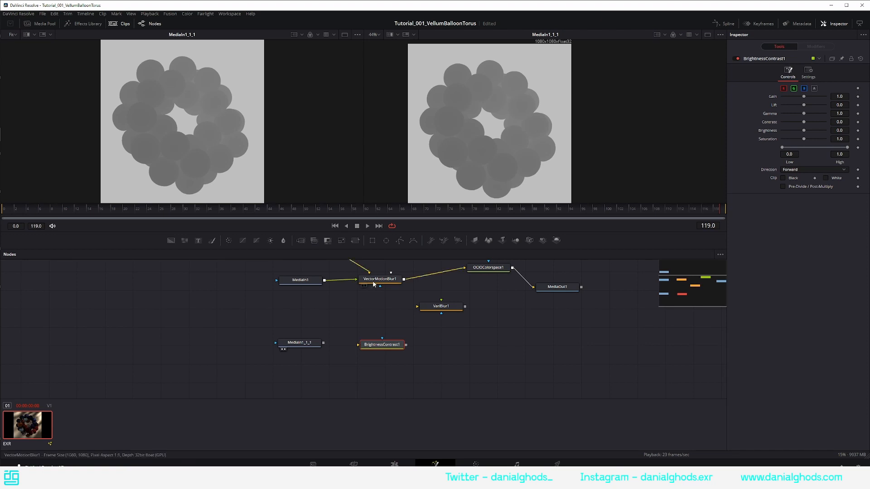
- Connect VariBlur1 between VectorMotionBlur1 and OCIOColorspace1, and show VariBlur1 in the second viewer
{"action": "left_click_drag", "start_coordinate": [323, 343], "coordinate": [465, 269]}
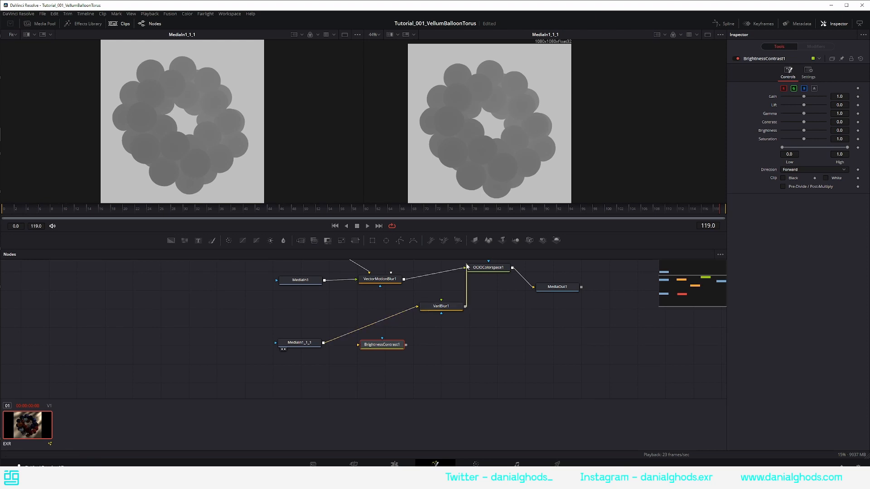
{"action": "left_click", "coordinate": [442, 306]}
{"action": "key", "text": "2"}
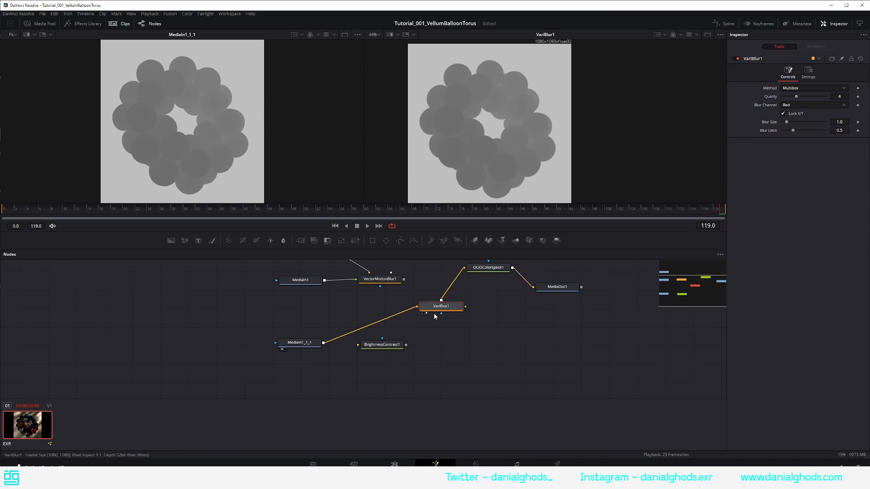
{"action": "left_click", "coordinate": [410, 310]}
{"action": "middle_click_drag", "start_coordinate": [417, 286], "coordinate": [398, 315]}
{"action": "left_click_drag", "start_coordinate": [386, 308], "coordinate": [399, 336]}
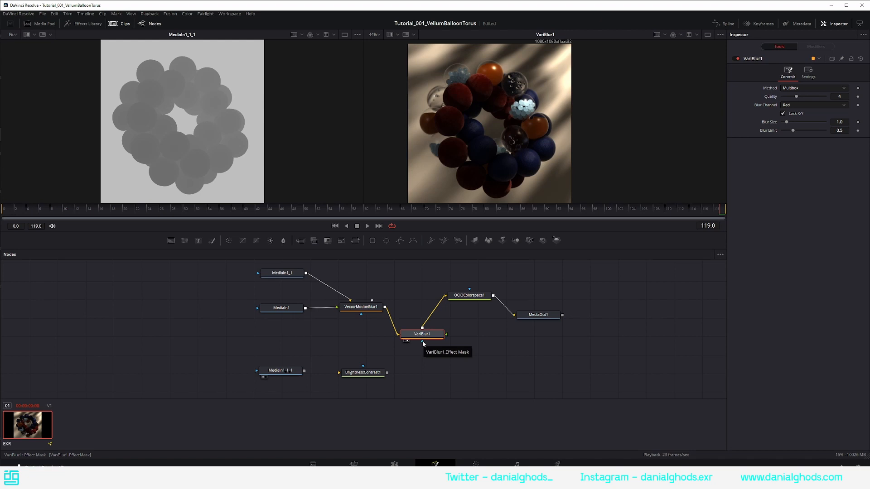
- Connect MediaIn1_1_1 to VariBlur1's effect mask input and show OCIOColorspace1 in the second viewer
{"action": "left_click_drag", "start_coordinate": [305, 371], "coordinate": [432, 322]}
{"action": "left_click_drag", "start_coordinate": [304, 370], "coordinate": [419, 328]}
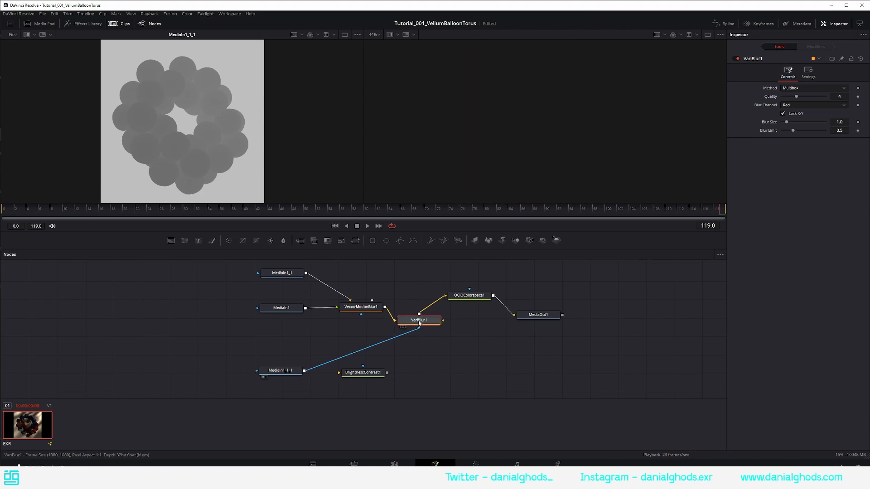
{"action": "left_click", "coordinate": [470, 295]}
{"action": "key", "text": "2"}
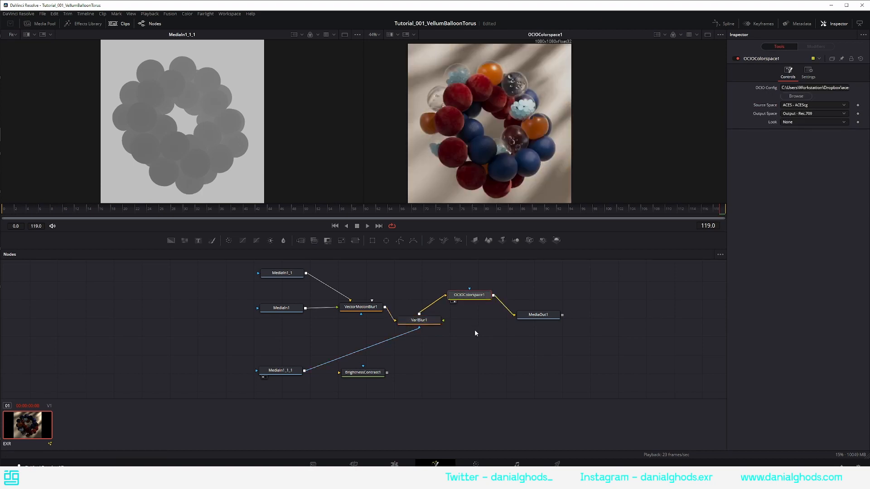
- Set VariBlur1's Blur Channel to Luma
{"action": "left_click", "coordinate": [418, 320]}
{"action": "left_click", "coordinate": [796, 105]}
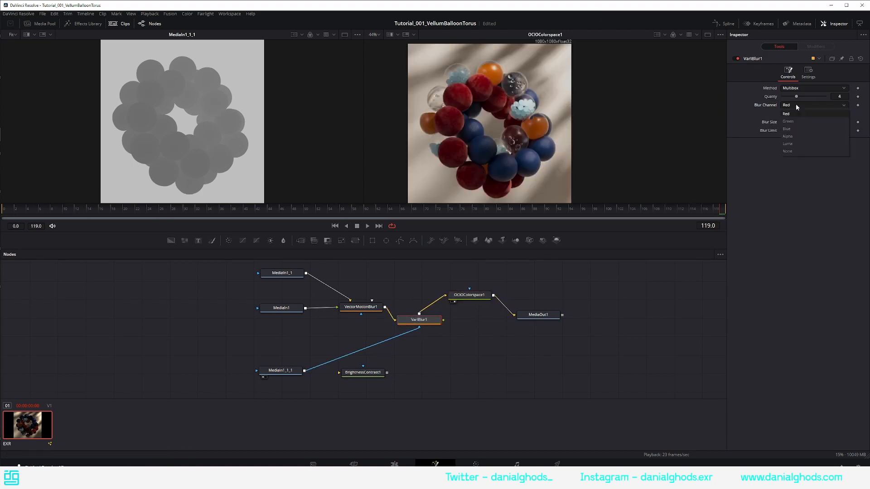
{"action": "left_click", "coordinate": [794, 144]}
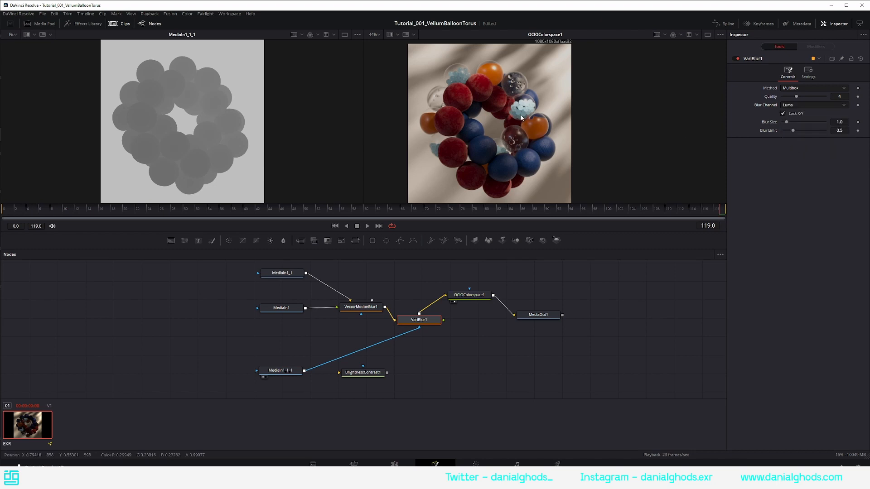
- Set VariBlur1's Quality to 10 and Blur Size to 10, and inspect the depth blur on the balloons up close
{"action": "scroll", "coordinate": [522, 118], "scroll_direction": "up", "scroll_amount": 4, "text": "ctrl"}
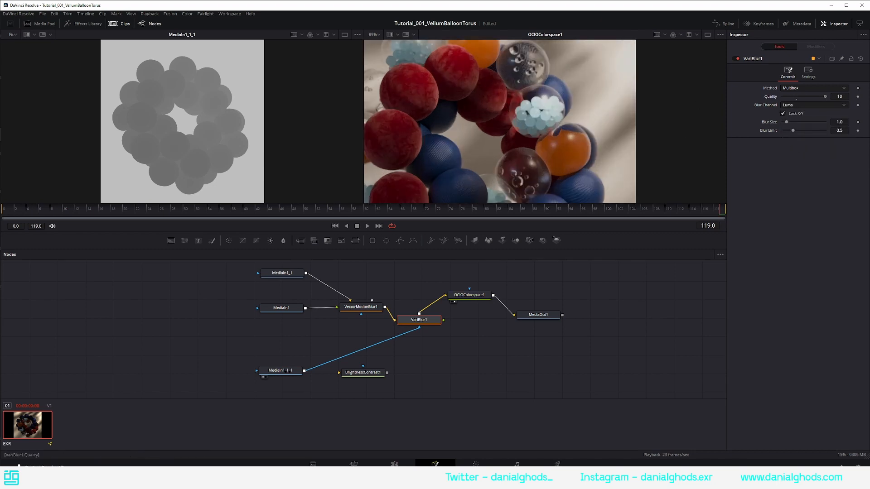
{"action": "left_click_drag", "start_coordinate": [786, 122], "coordinate": [789, 123]}
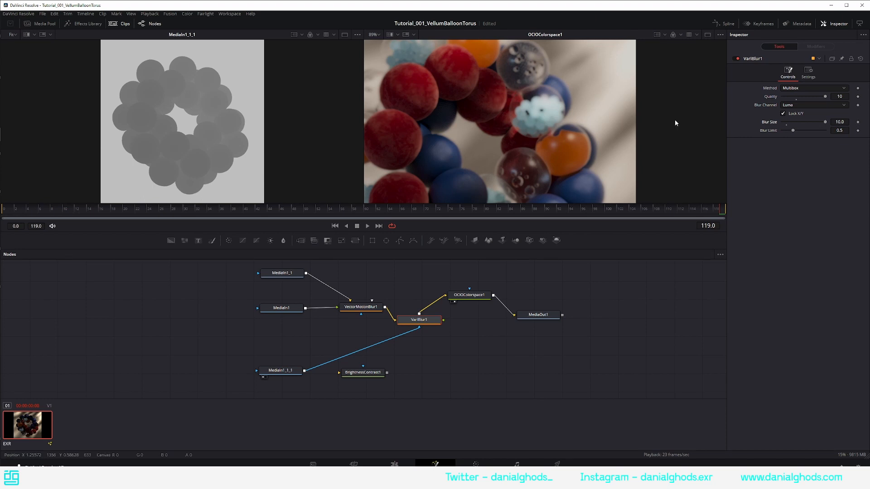
{"action": "scroll", "coordinate": [541, 136], "scroll_direction": "down", "scroll_amount": 3}
{"action": "scroll", "coordinate": [542, 136], "scroll_direction": "up", "scroll_amount": 2}
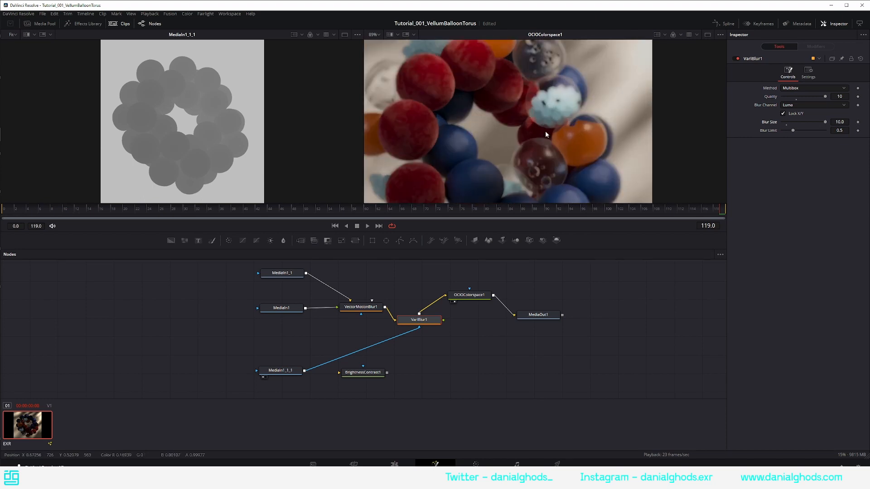
{"action": "scroll", "coordinate": [545, 130], "scroll_direction": "down", "scroll_amount": 4}
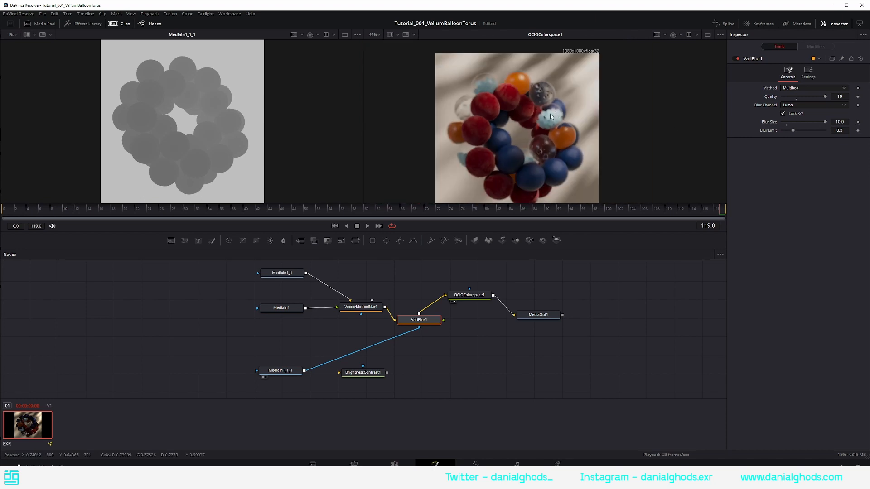
{"action": "scroll", "coordinate": [550, 113], "scroll_direction": "up", "scroll_amount": 3}
{"action": "scroll", "coordinate": [444, 116], "scroll_direction": "down", "scroll_amount": 3}
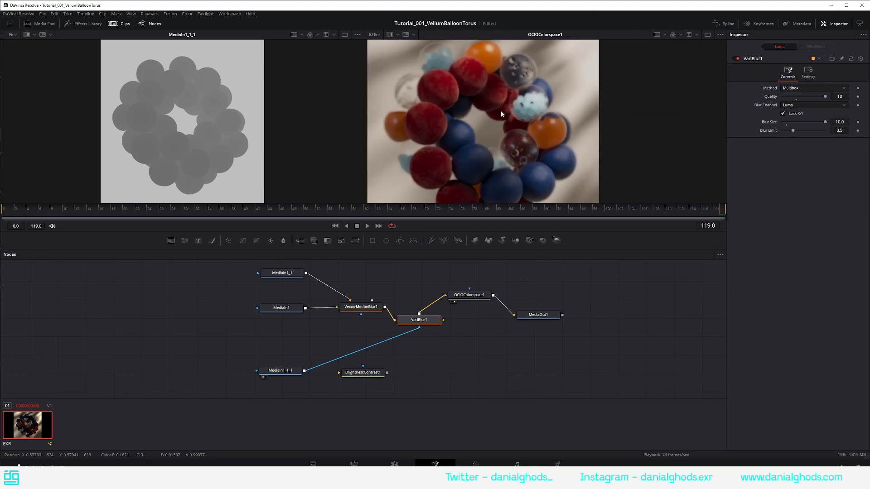
- Insert BrightnessContrast1 between MediaIn1_1_1 and VariBlur1's blur mask connection, and show BrightnessContrast1 in the first viewer
{"action": "middle_click_drag", "start_coordinate": [405, 347], "coordinate": [441, 321]}
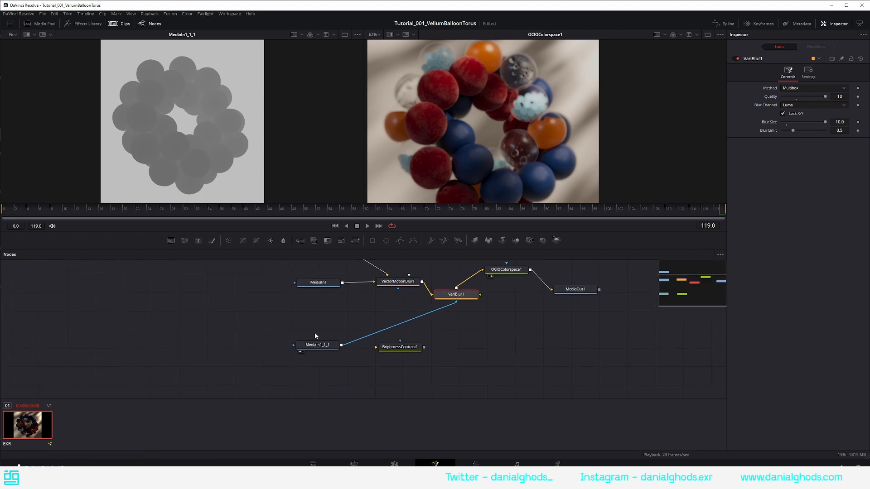
{"action": "left_click_drag", "start_coordinate": [318, 345], "coordinate": [374, 348]}
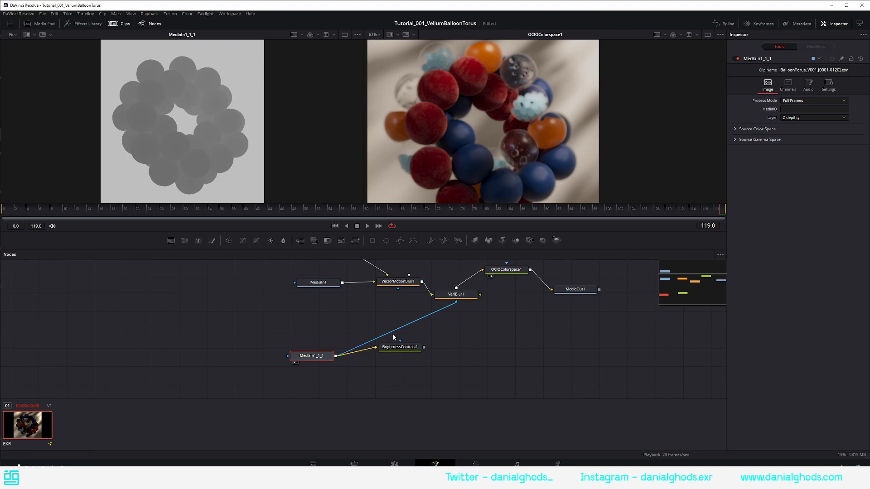
{"action": "left_click", "coordinate": [399, 348]}
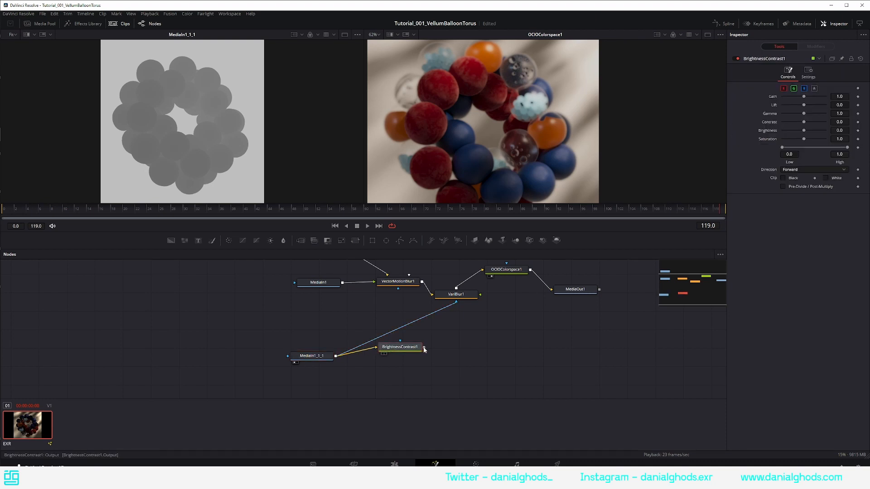
{"action": "left_click_drag", "start_coordinate": [424, 347], "coordinate": [456, 303]}
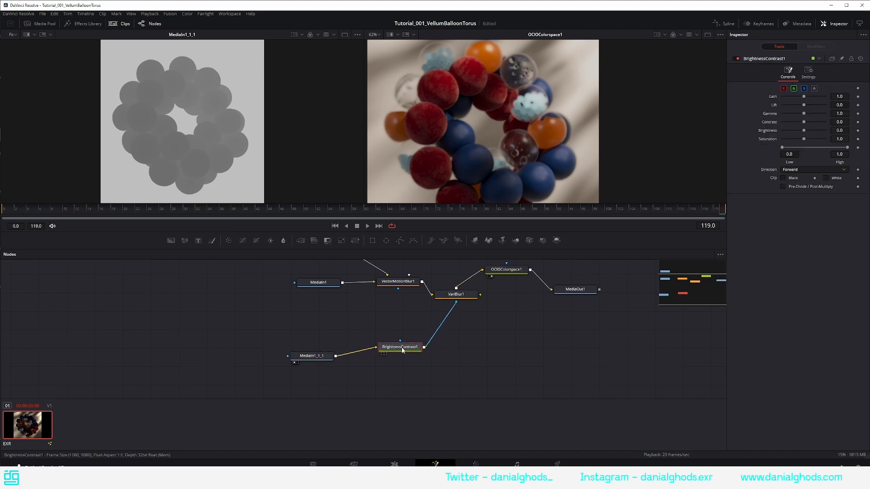
{"action": "key", "text": "1"}
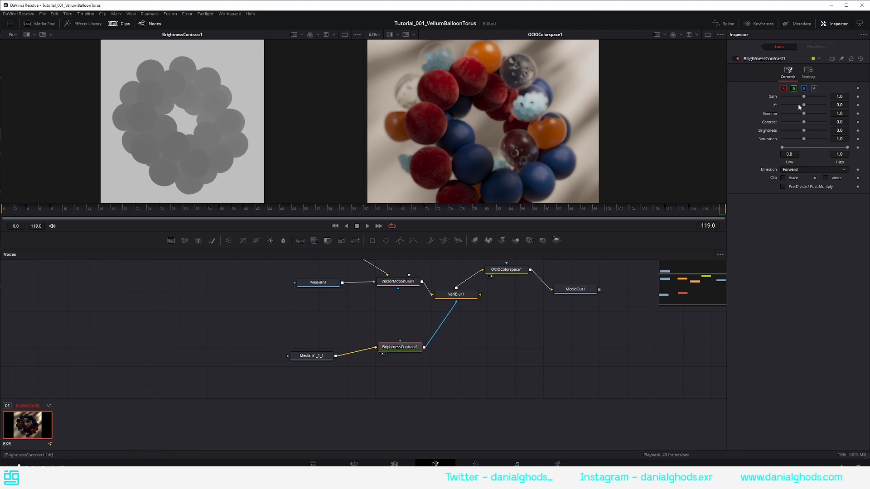
- Set BrightnessContrast1's Gamma to 0.7, Low to 0.15 and High to 0.5, and enable white clipping
{"action": "left_click", "coordinate": [839, 114]}
{"action": "type", "text": "0.7"}
{"action": "left_click", "coordinate": [837, 122]}
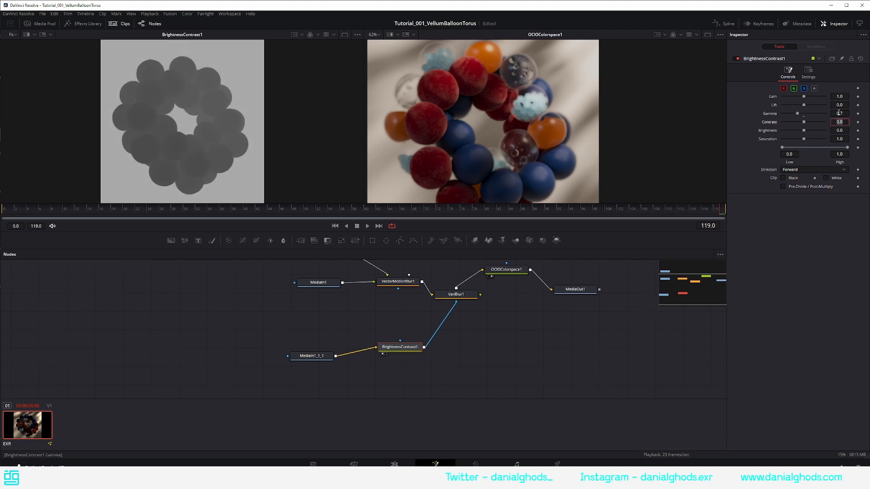
{"action": "left_click", "coordinate": [789, 154]}
{"action": "type", "text": "0.15"}
{"action": "key", "text": "Tab"}
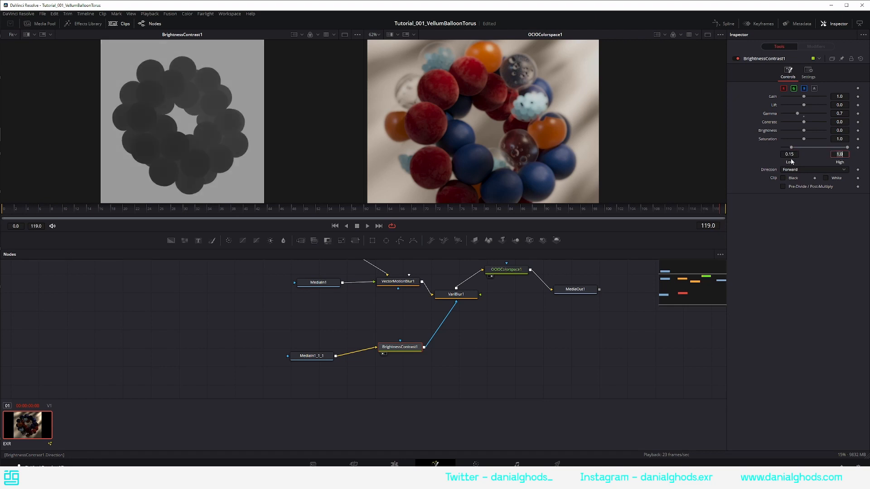
{"action": "type", "text": "0.5"}
{"action": "key", "text": "Return"}
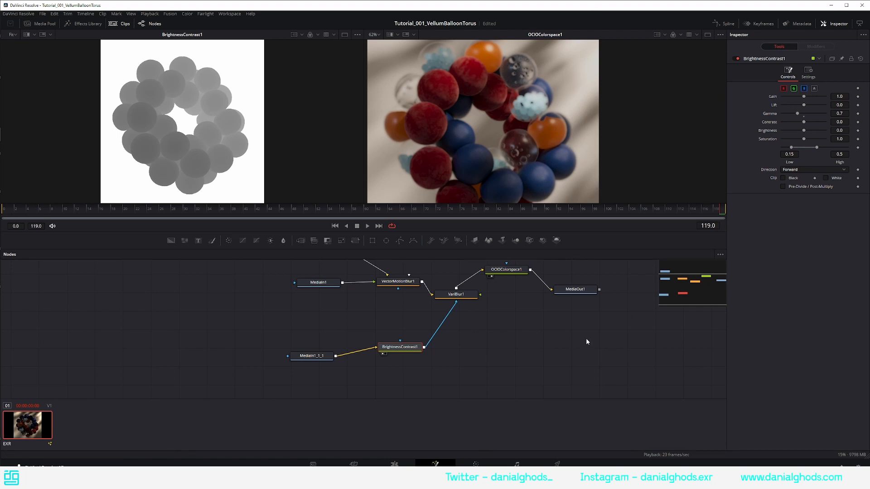
{"action": "left_click", "coordinate": [826, 178]}
- Move OCIOColorspace1 and MediaOut1 further along the node graph and show MediaOut1 in the second viewer
{"action": "left_click", "coordinate": [572, 290]}
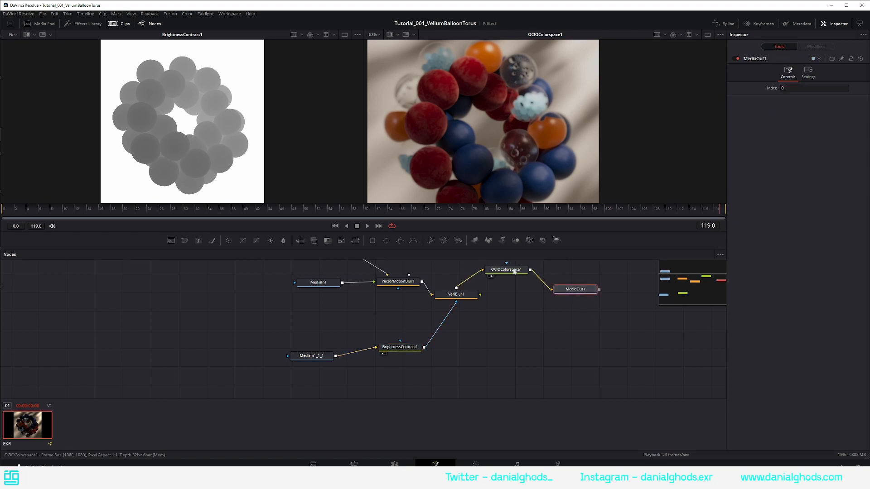
{"action": "left_click_drag", "start_coordinate": [514, 272], "coordinate": [530, 274]}
{"action": "left_click_drag", "start_coordinate": [576, 292], "coordinate": [614, 279]}
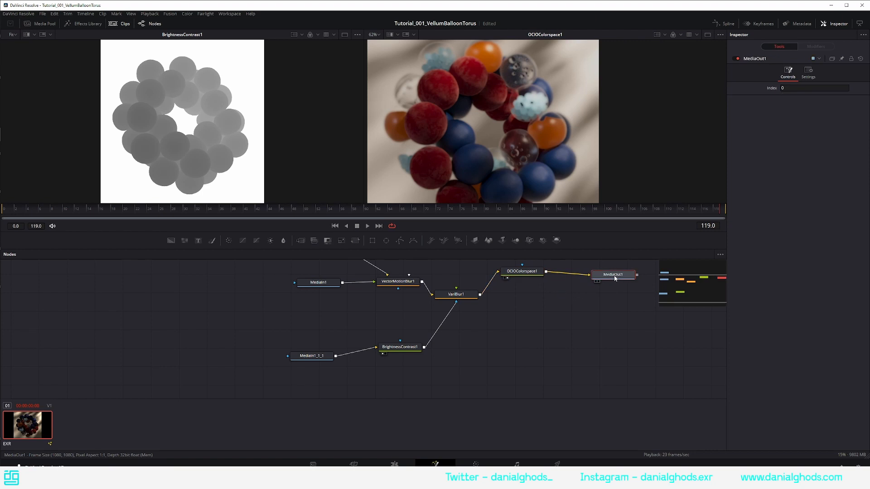
{"action": "key", "text": "2"}
- Set VariBlur1's Blur Size to 1 and play back the composite
{"action": "left_click", "coordinate": [455, 294]}
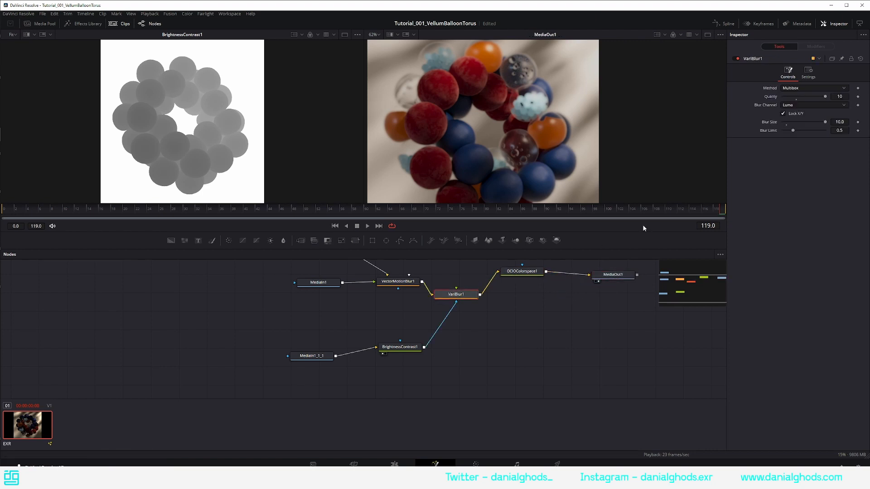
{"action": "left_click", "coordinate": [838, 121]}
{"action": "type", "text": "1"}
{"action": "key", "text": "Return"}
{"action": "key", "text": "space"}
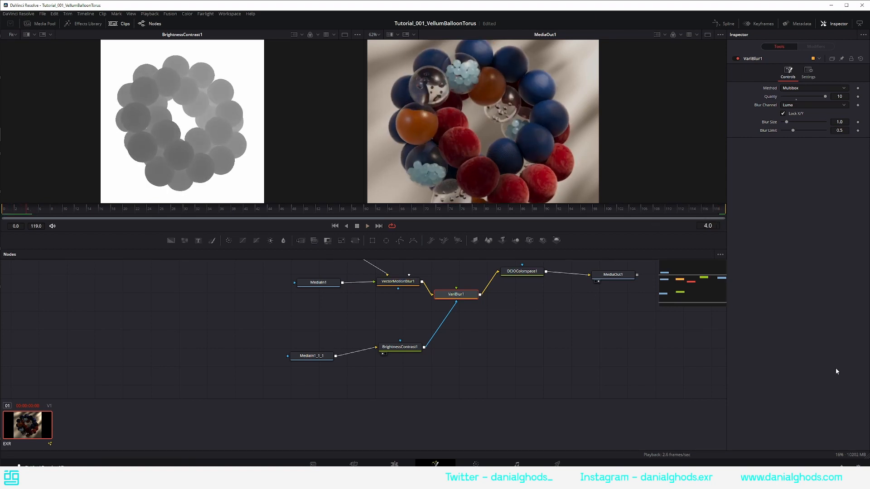
- Deselect the nodes and enlarge the viewers to see the whole torus image
{"action": "left_click", "coordinate": [506, 368]}
{"action": "middle_click_drag", "start_coordinate": [580, 348], "coordinate": [522, 364]}
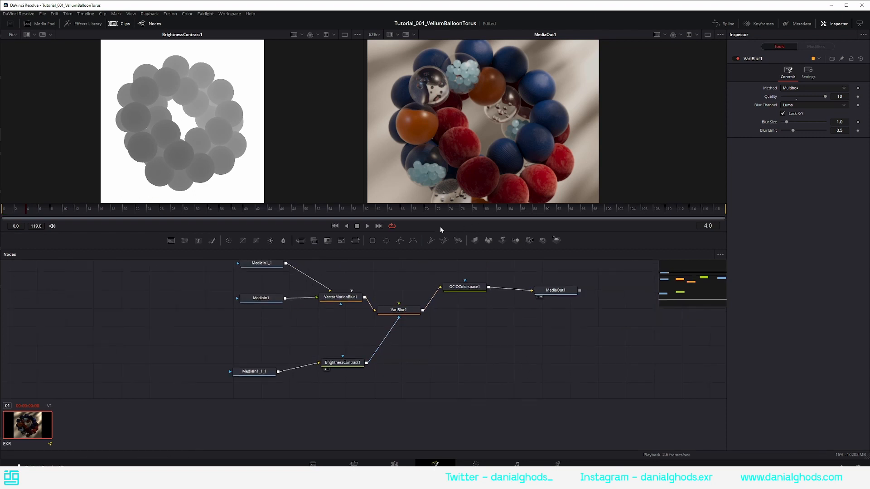
{"action": "left_click_drag", "start_coordinate": [434, 231], "coordinate": [434, 311]}
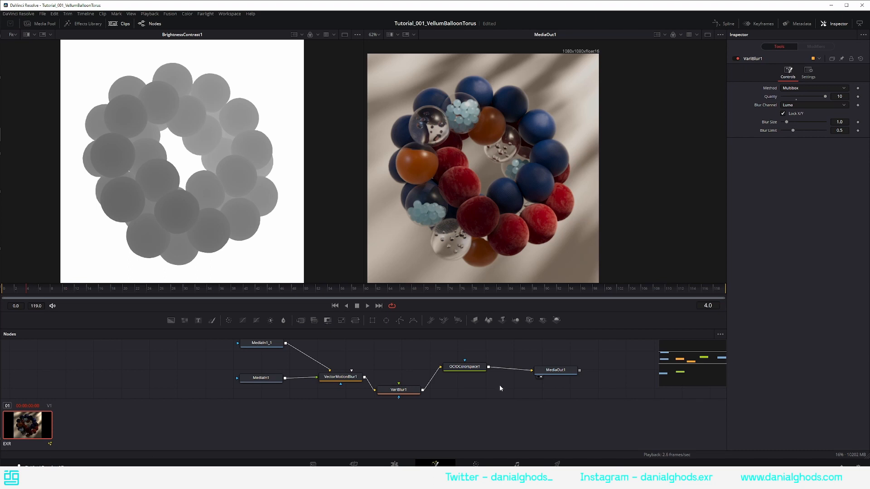
{"action": "middle_click_drag", "start_coordinate": [504, 373], "coordinate": [525, 352]}
- Go to the Color page and raise the midtones of the custom curve slightly to brighten the image
{"action": "left_click", "coordinate": [475, 464]}
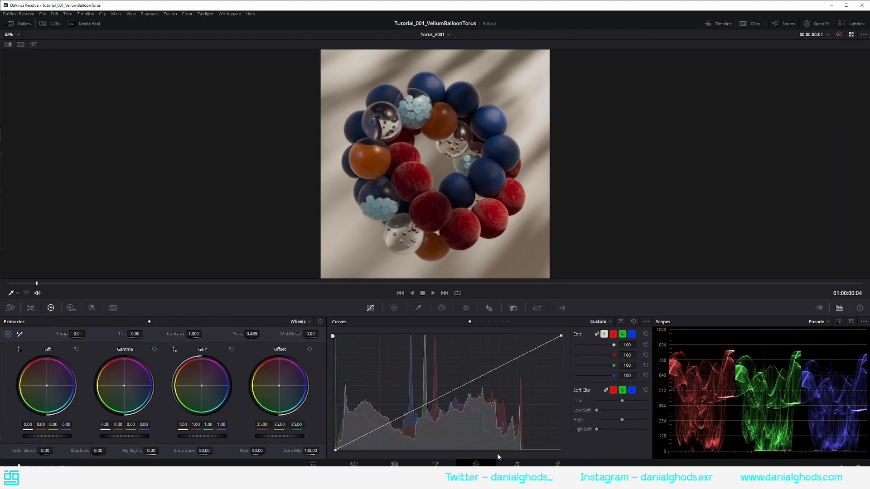
{"action": "left_click", "coordinate": [442, 397]}
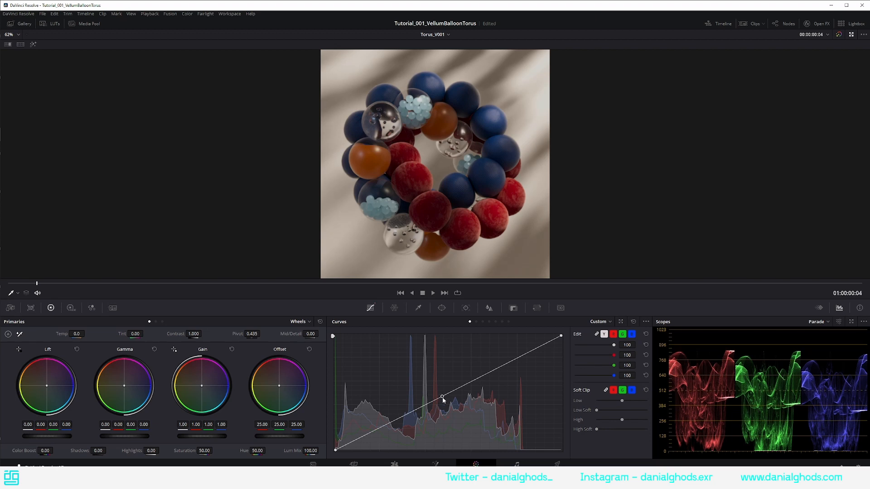
{"action": "left_click_drag", "start_coordinate": [443, 400], "coordinate": [439, 386]}
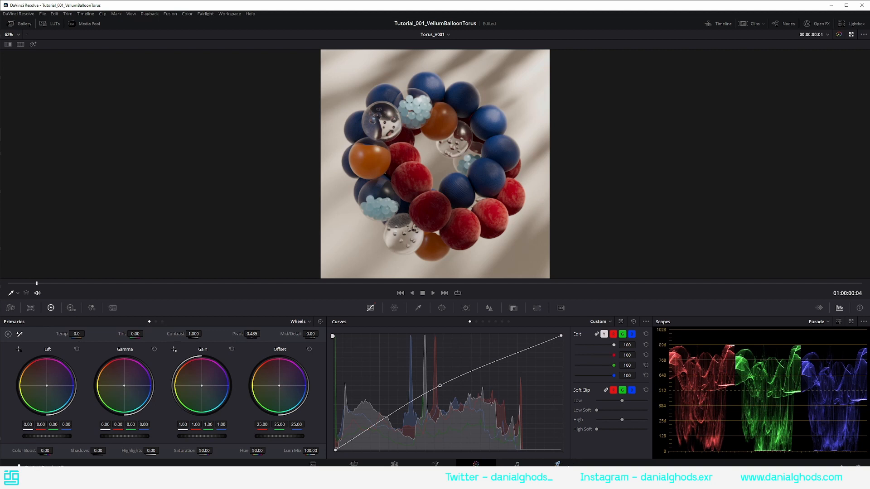
- On the Deliver page, name the export Torus_Tutorial_Done_Yay and add it to the render queue
{"action": "left_click", "coordinate": [557, 464]}
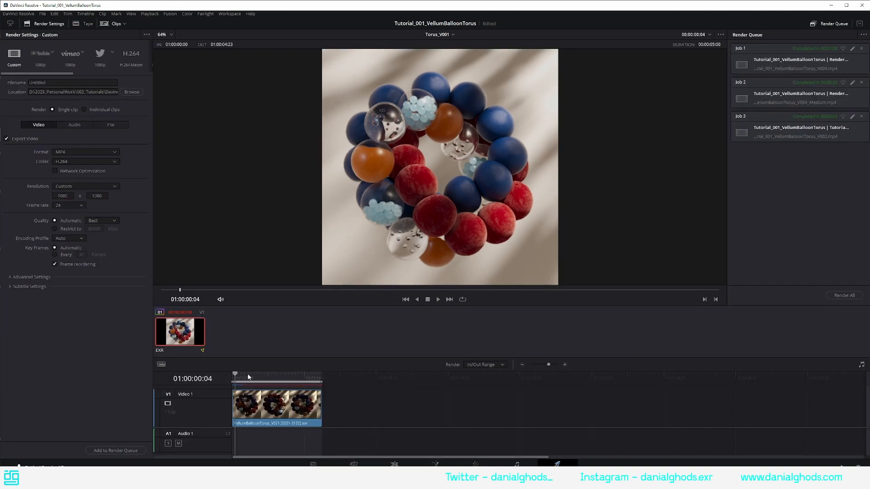
{"action": "left_click", "coordinate": [54, 82]}
{"action": "type", "text": "Torus_Tutorial_Done_Yay"}
{"action": "left_click", "coordinate": [111, 451]}
- Remove the three completed jobs from the render queue and start rendering the Torus_Tutorial_Done_Yay job
{"action": "left_click", "coordinate": [861, 116]}
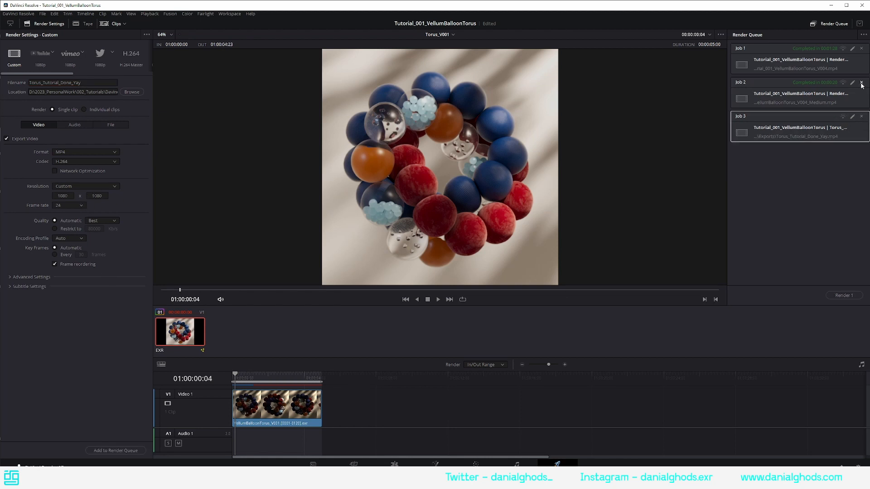
{"action": "left_click", "coordinate": [861, 83]}
{"action": "left_click", "coordinate": [862, 49]}
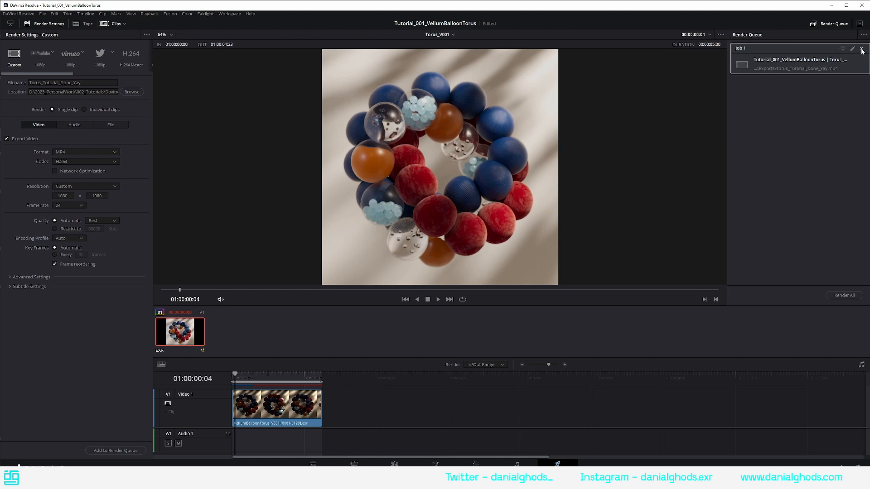
{"action": "left_click", "coordinate": [844, 296]}
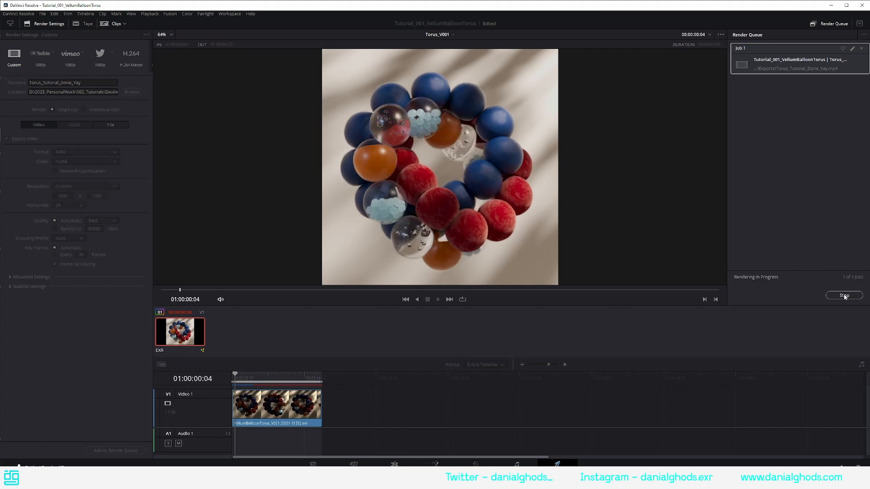